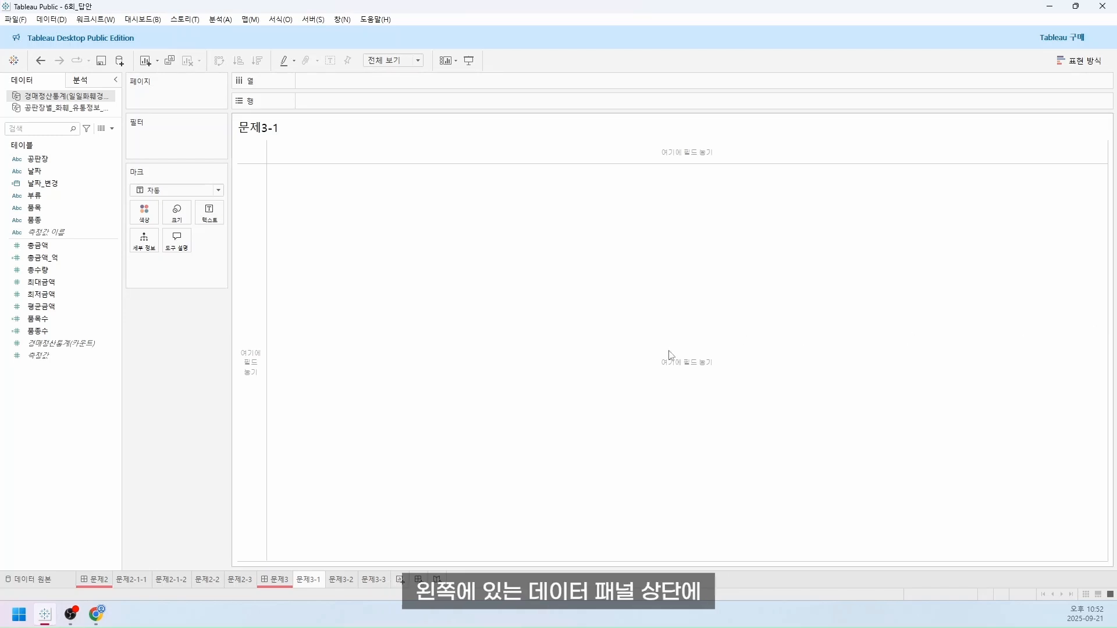
# Create a string parameter named 지표구분 whose allowable values come from a list (목록)
pyautogui.click(113, 129)
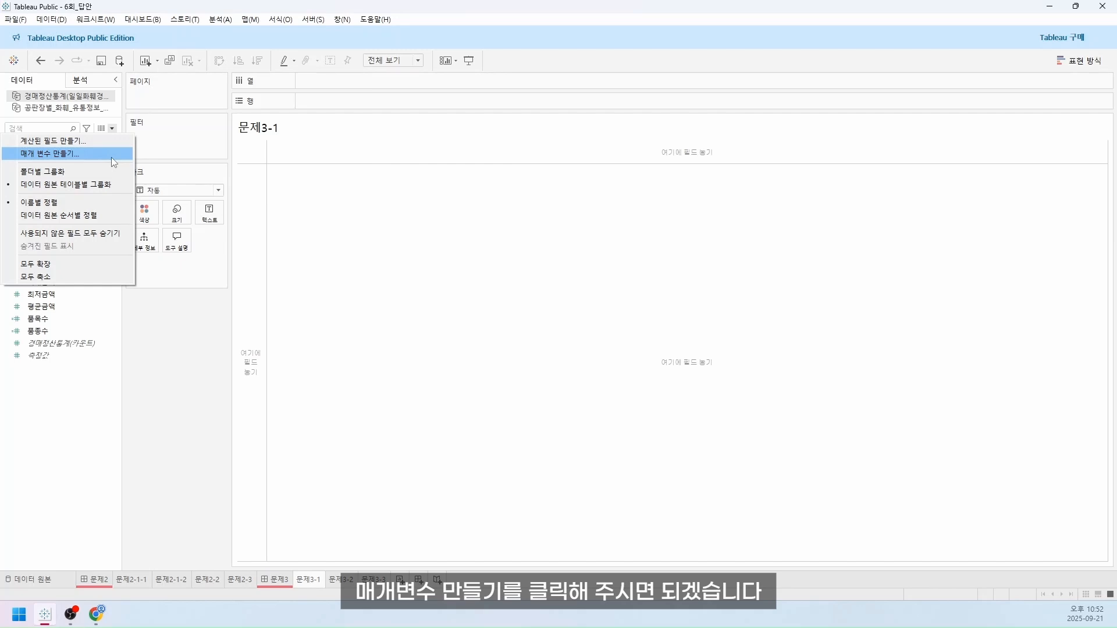
pyautogui.click(112, 157)
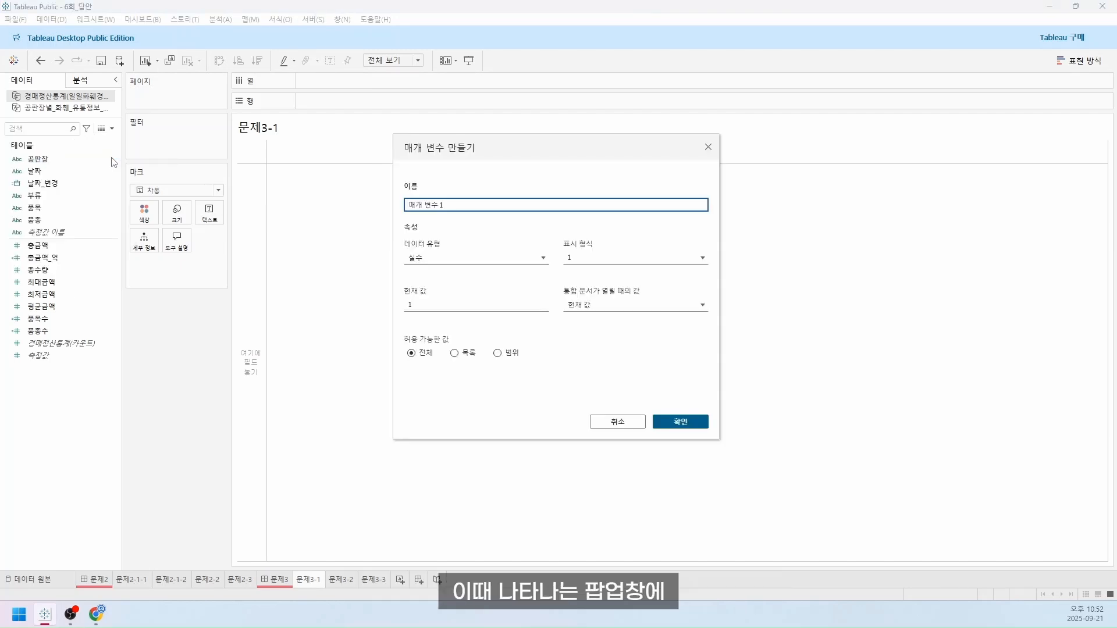
pyautogui.write('지표구분')
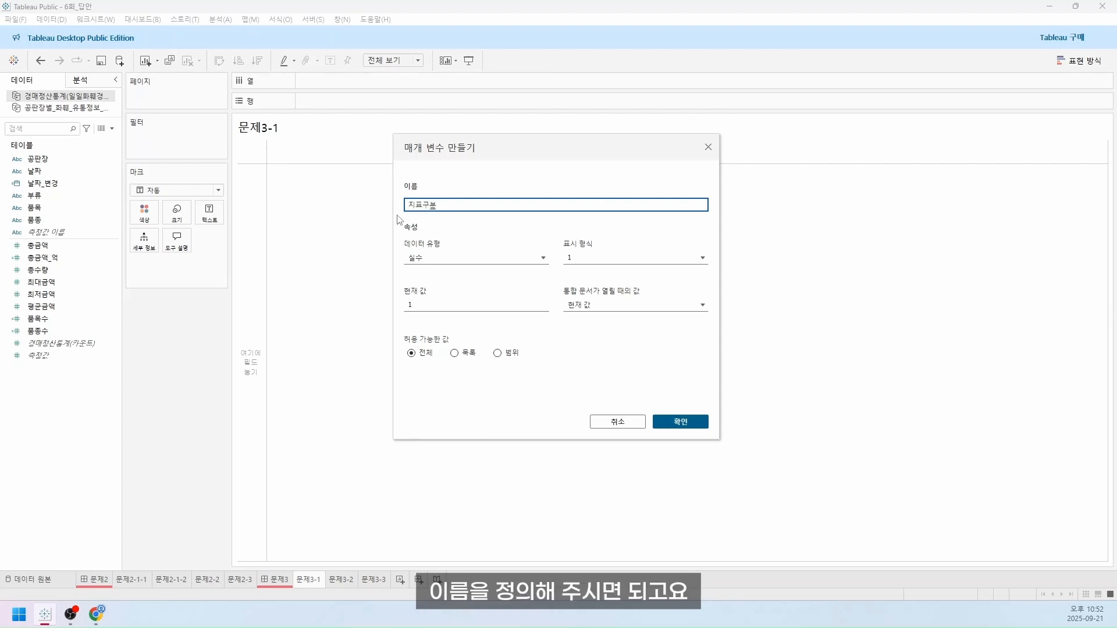
pyautogui.click(442, 257)
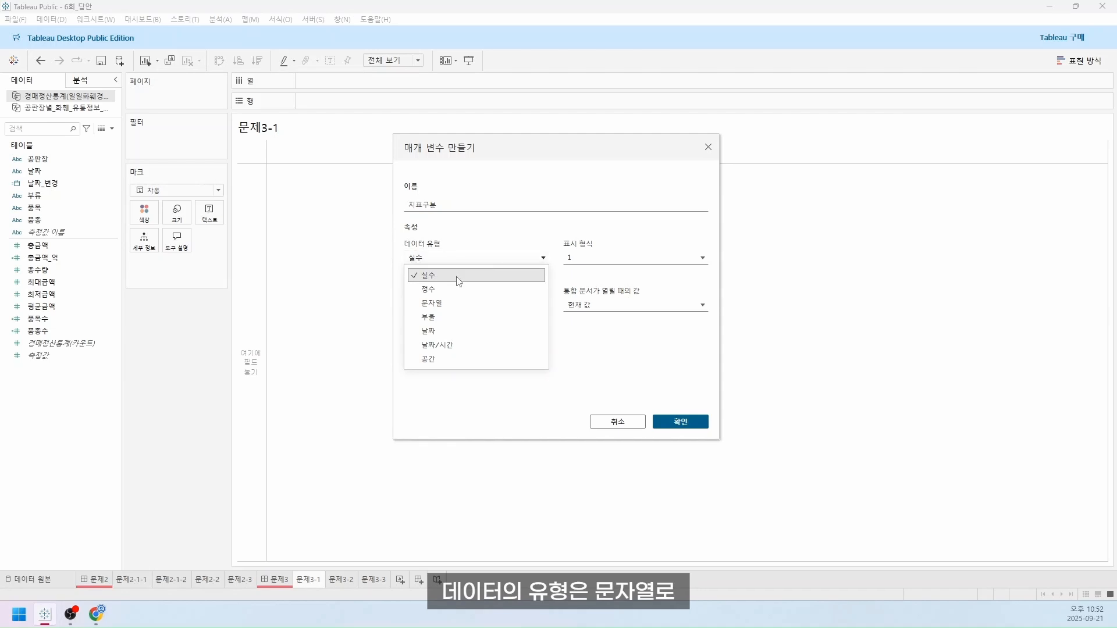
pyautogui.click(442, 303)
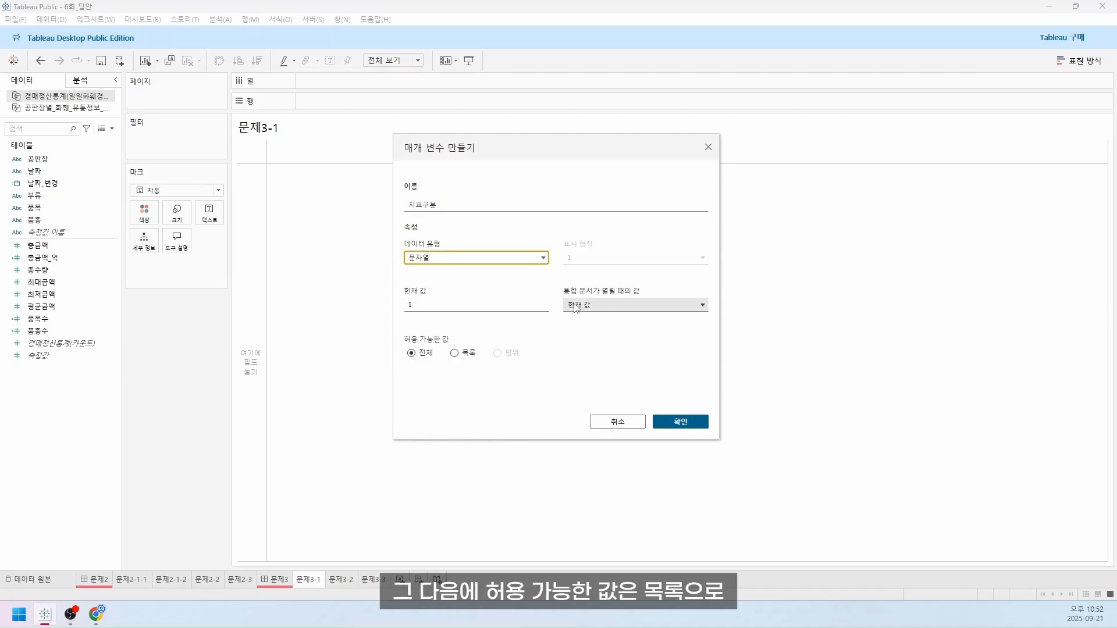
pyautogui.click(457, 353)
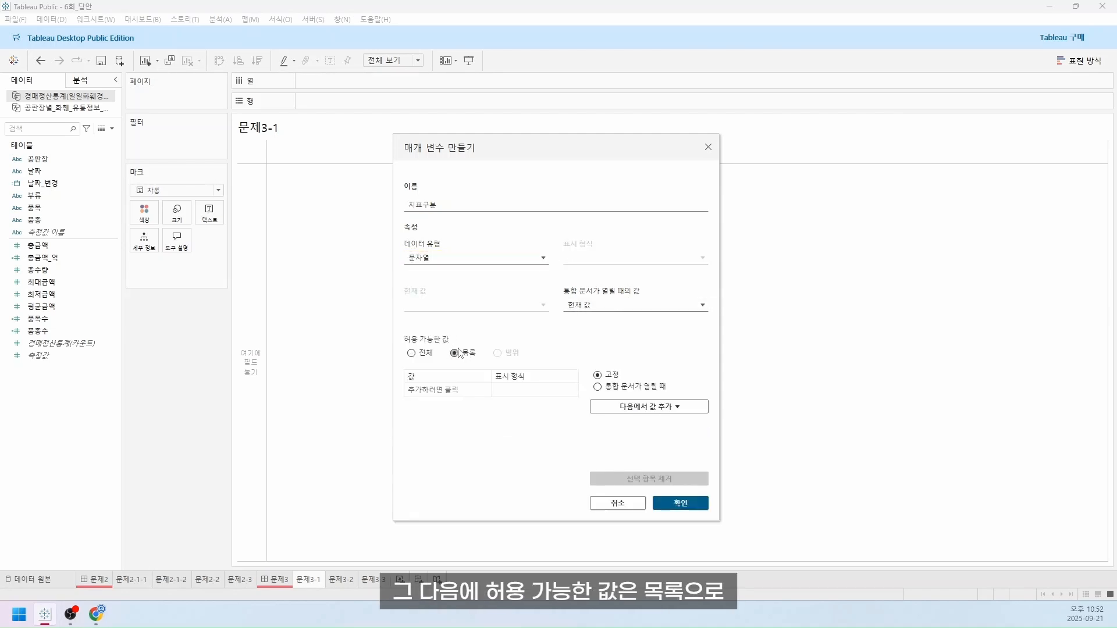
# Fill the parameter's value list with 총수량, 총금액, 품목수 and 평균금액, and confirm the parameter
pyautogui.click(455, 393)
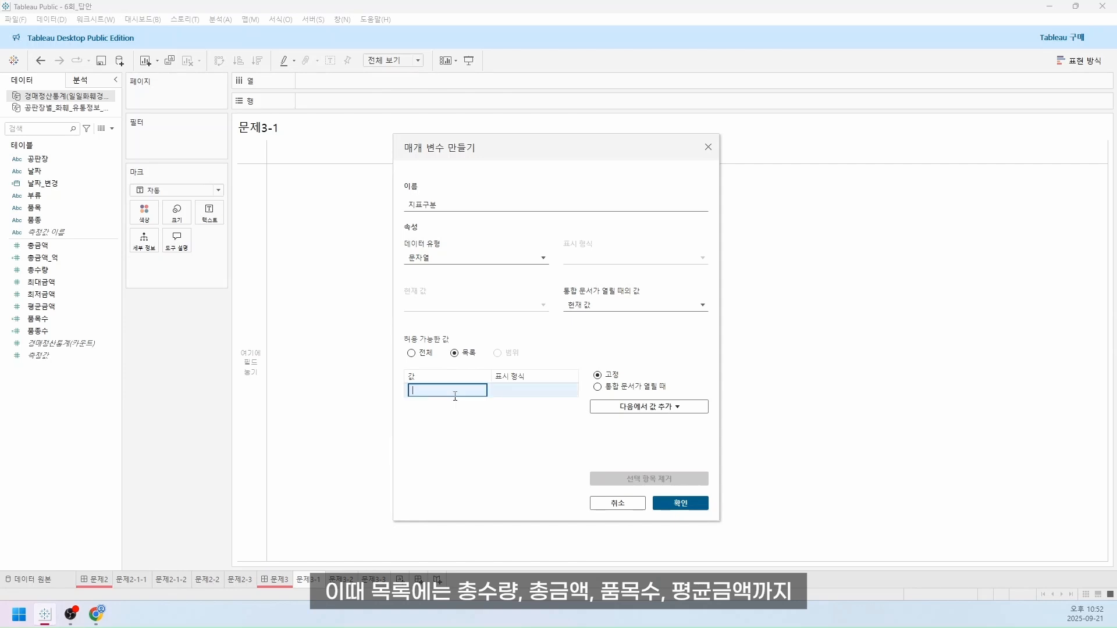
pyautogui.write('총')
pyautogui.write('수량')
pyautogui.press('Return')
pyautogui.write('총금액')
pyautogui.press('Return')
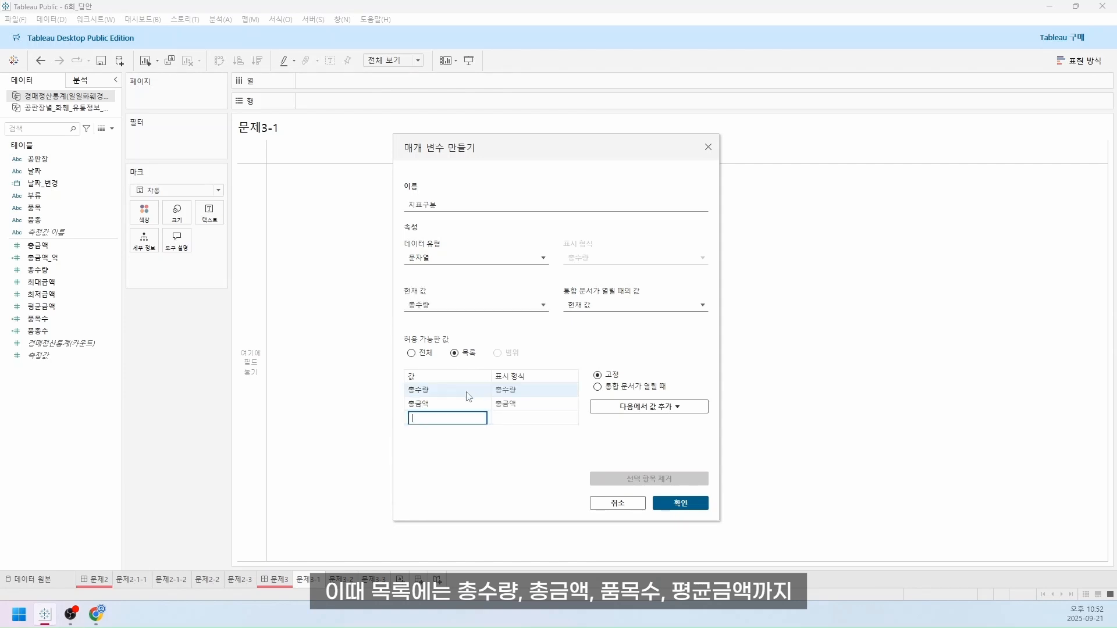
pyautogui.write('품목수')
pyautogui.press('Return')
pyautogui.write('평균금액')
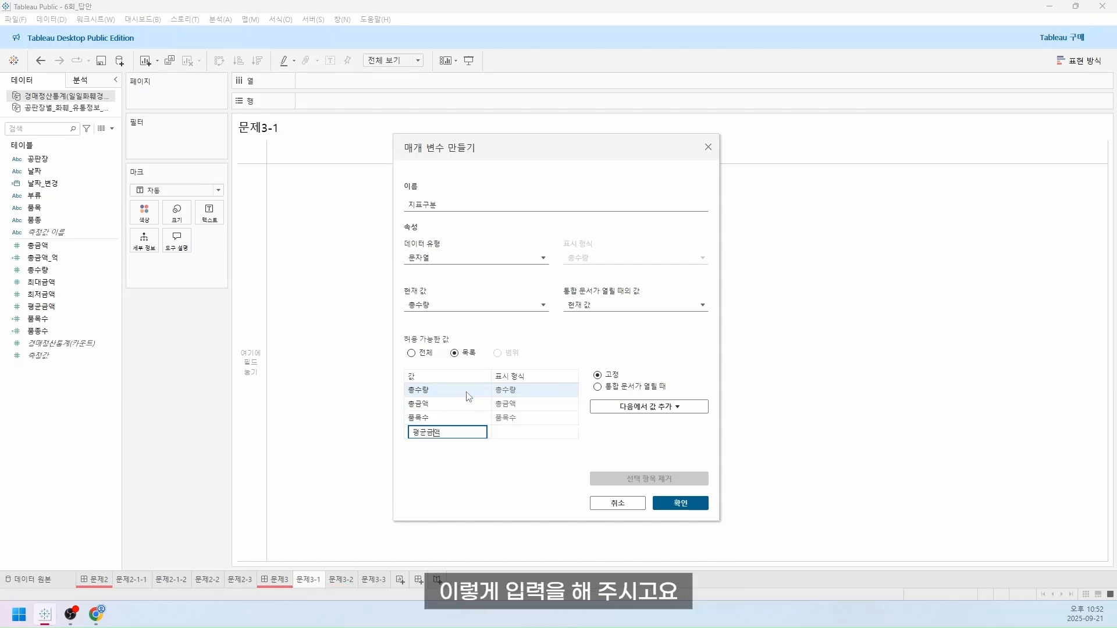
pyautogui.press('Return')
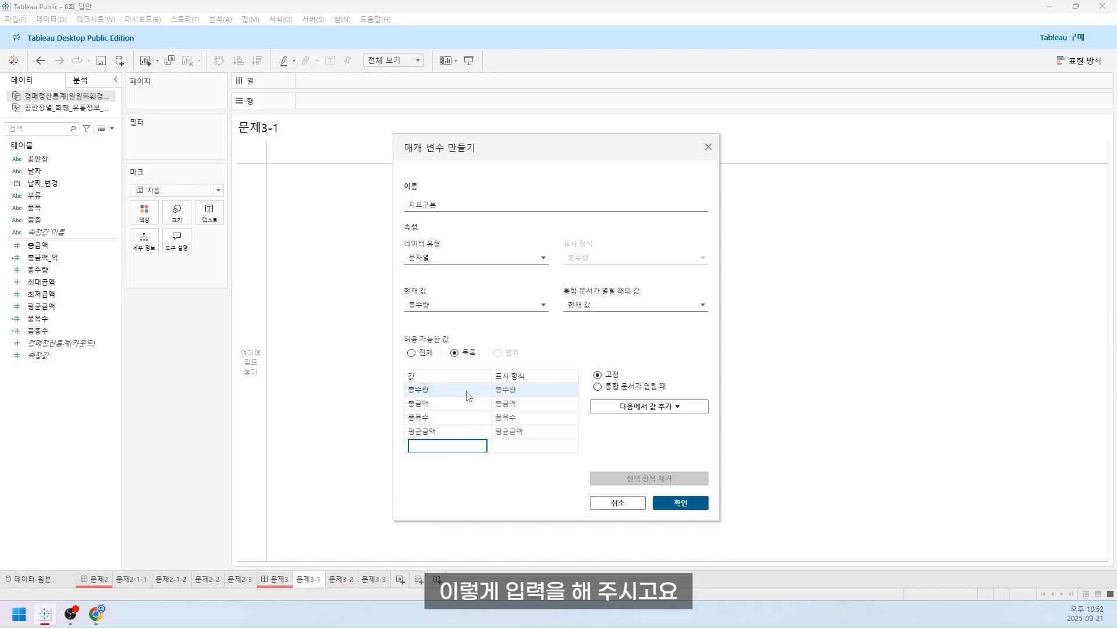
pyautogui.click(679, 504)
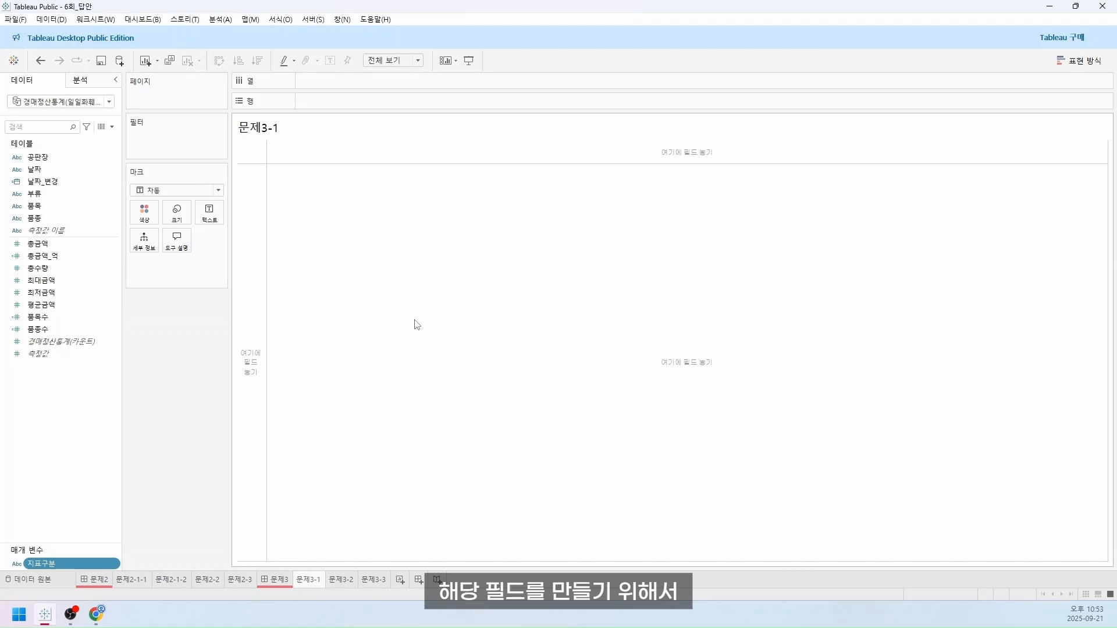
# Start a new calculated field in the auction statistics data source and name it 지표_선택
pyautogui.click(113, 127)
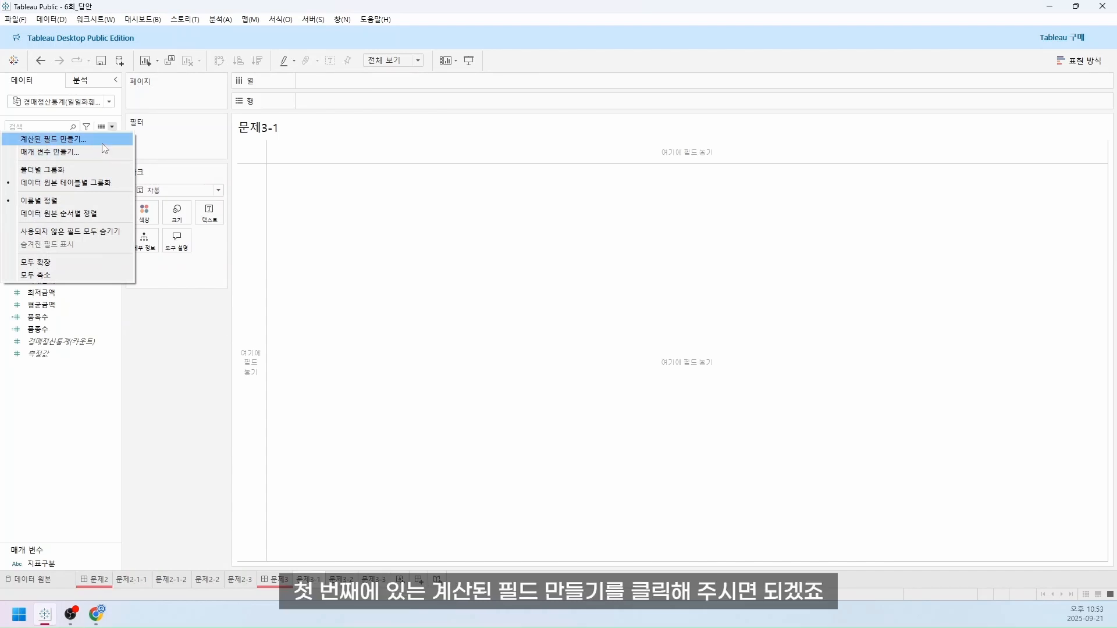
pyautogui.click(103, 143)
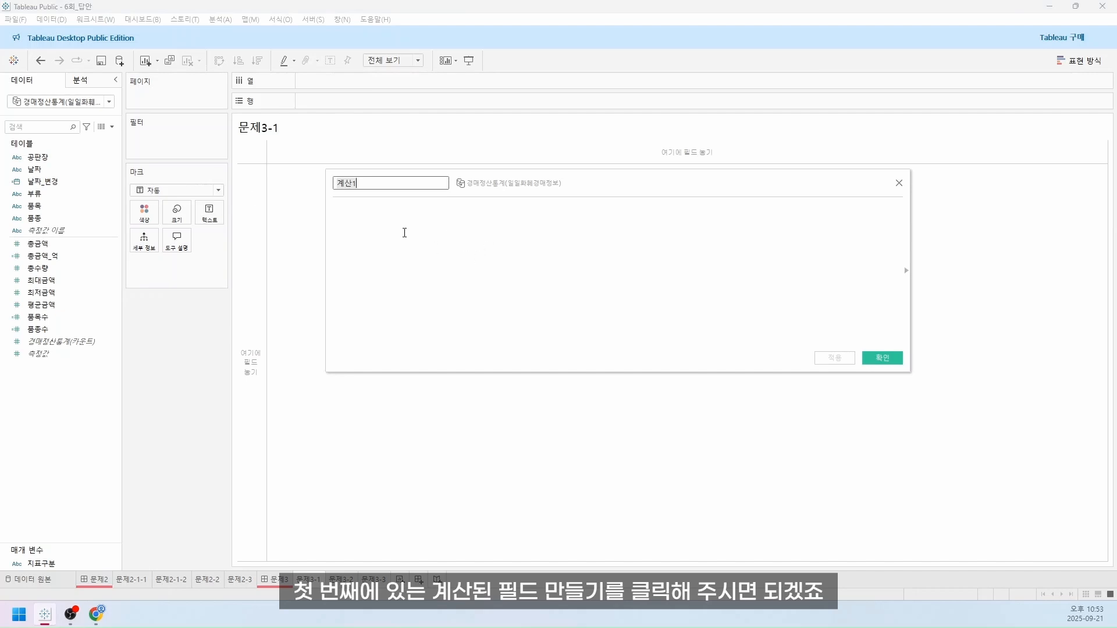
pyautogui.click(376, 189)
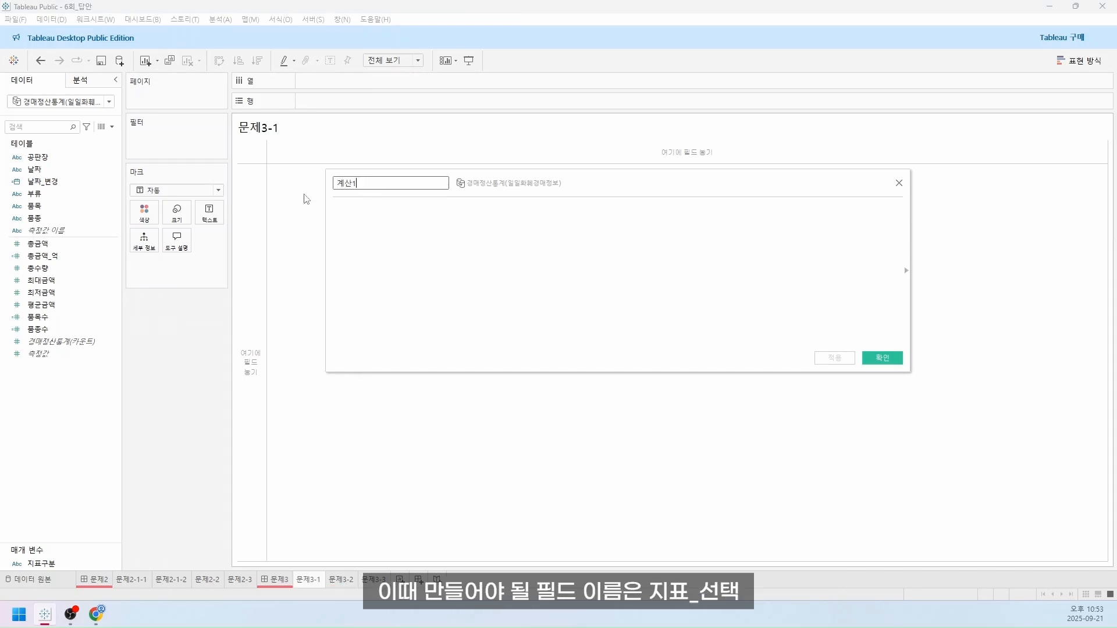
pyautogui.hotkey('ctrl', 'a')
pyautogui.write('지표_선ㅌ')
pyautogui.write('ㅐㄱ')
# Write the formula's first branch as IF [지표구분]='총금액' THEN [총금액_억]
pyautogui.click(449, 291)
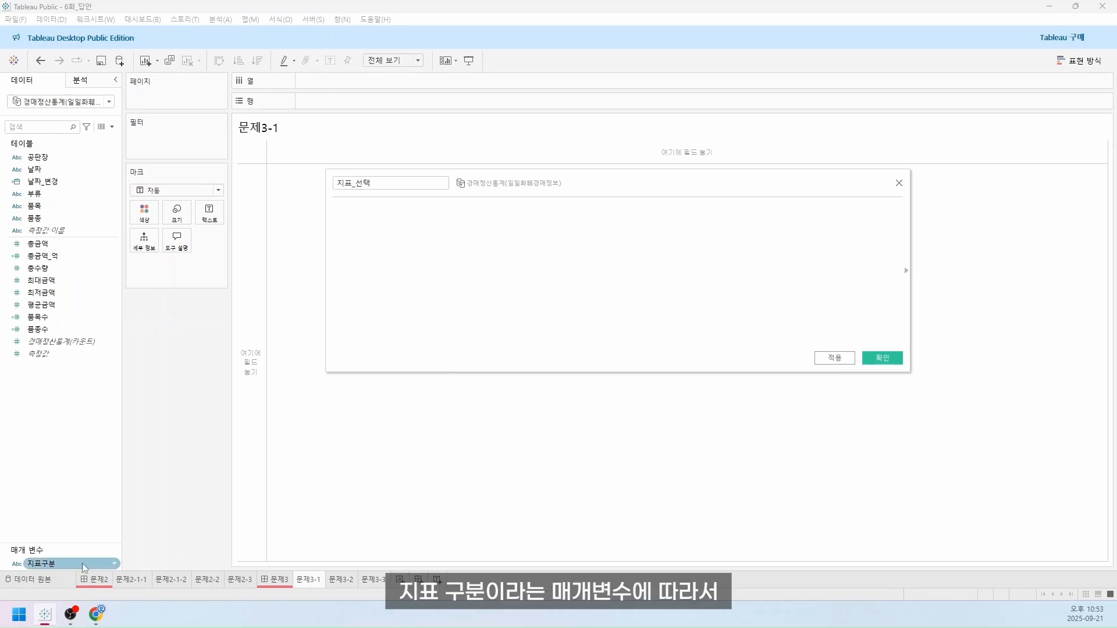
pyautogui.moveTo(82, 563); pyautogui.dragTo(477, 283)
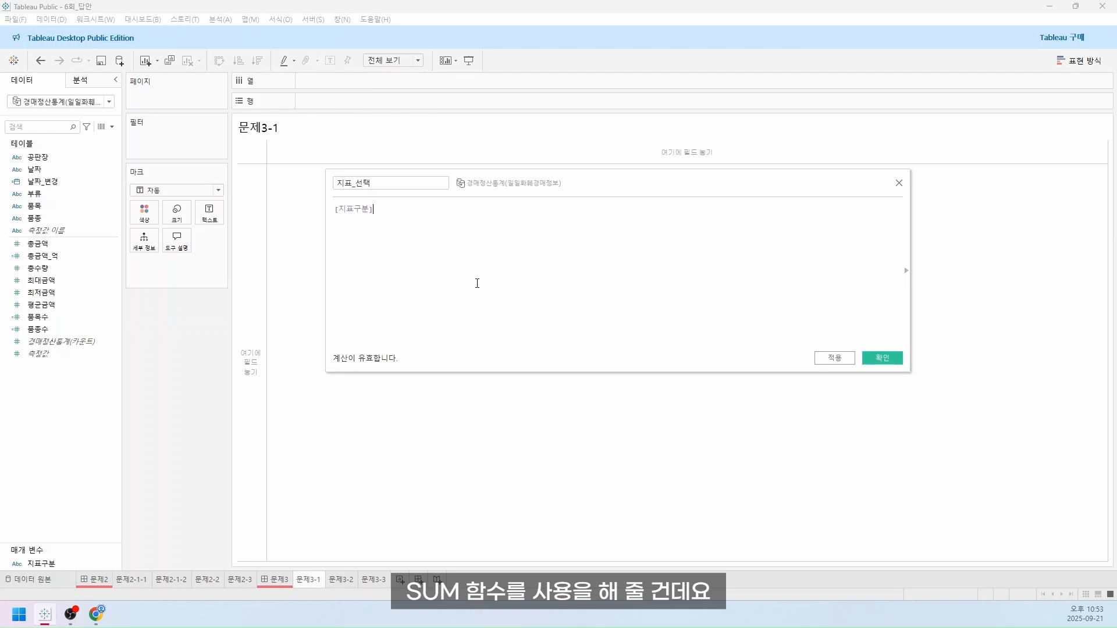
pyautogui.press('Home')
pyautogui.write('IF [지표구분]')
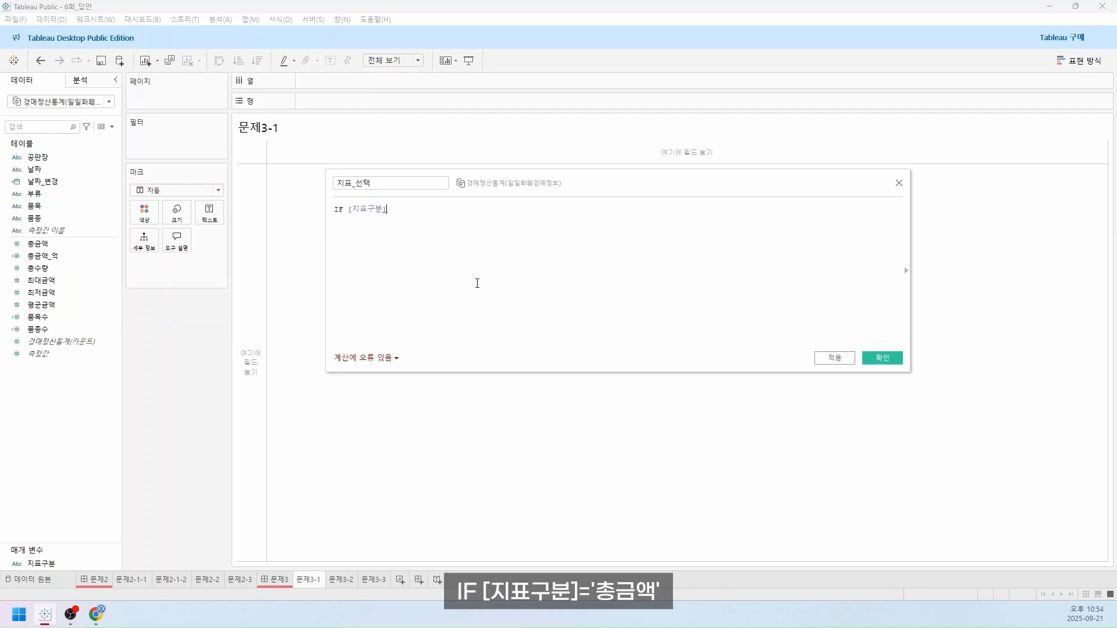
pyautogui.write("='총금액' THEN")
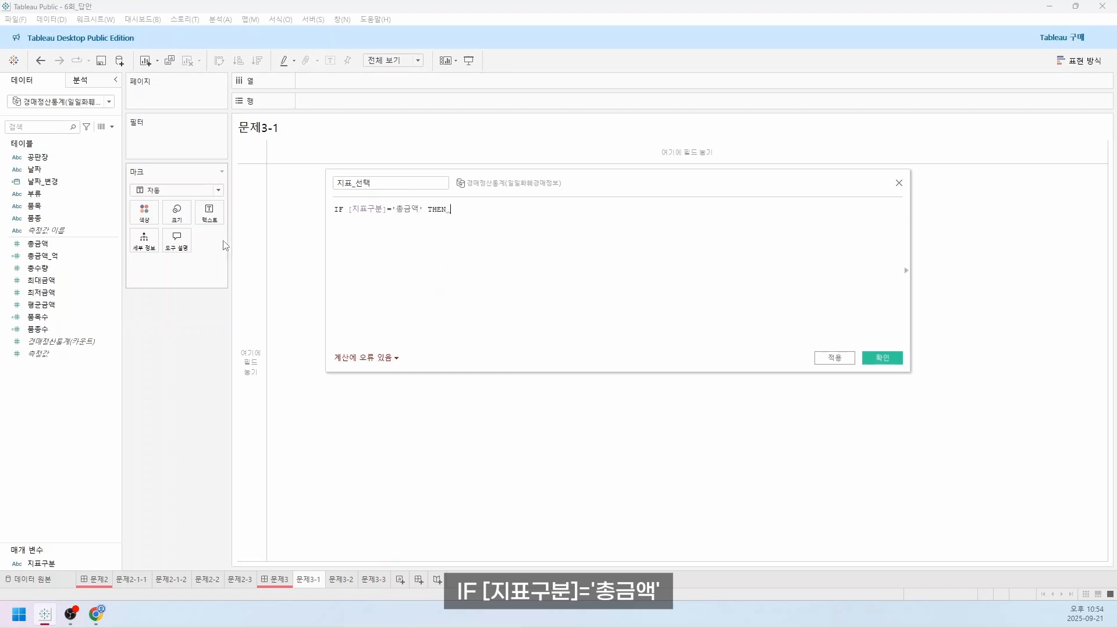
pyautogui.moveTo(82, 261); pyautogui.dragTo(521, 239)
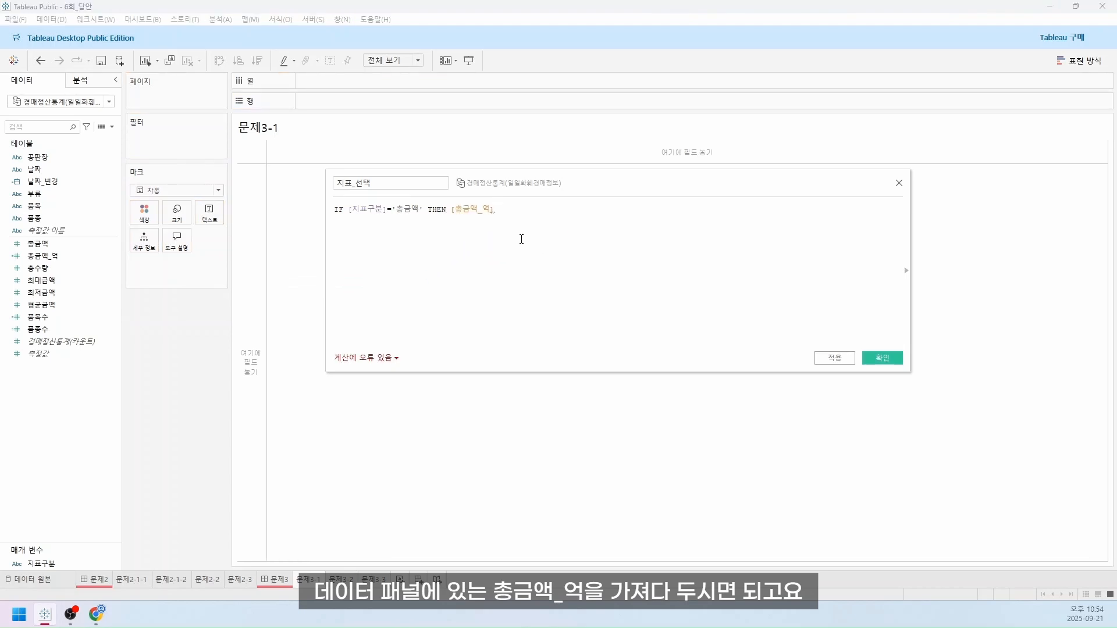
# Add a second branch to the formula: ELSEIF [지표구분]='총수량' THEN [총수량]
pyautogui.press('Return')
pyautogui.write('ELSE')
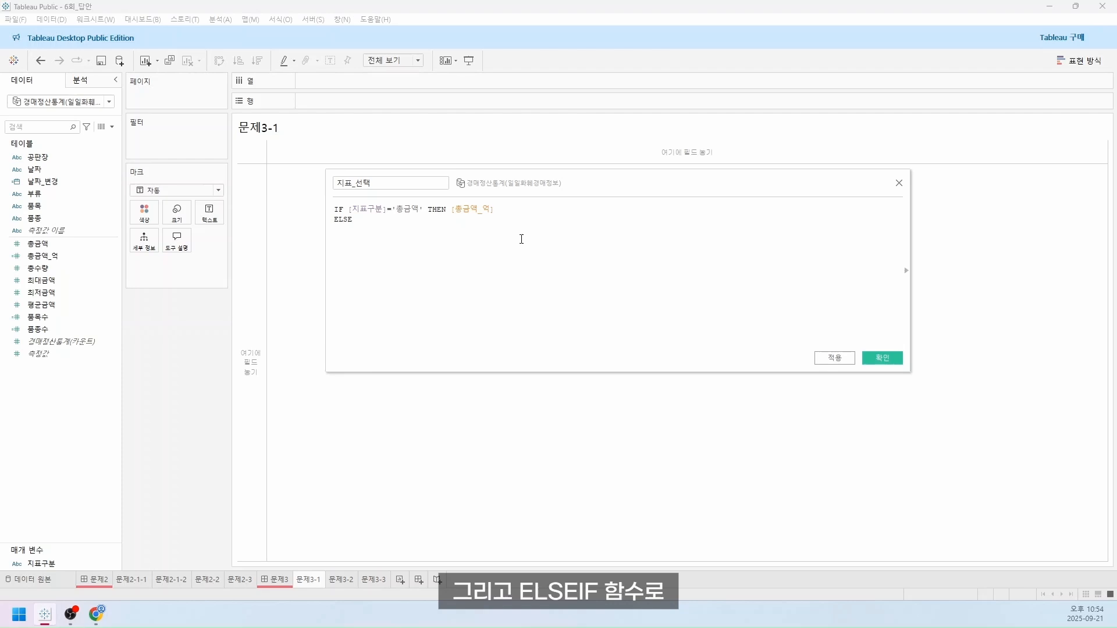
pyautogui.press('BackSpace')
pyautogui.write('IF ')
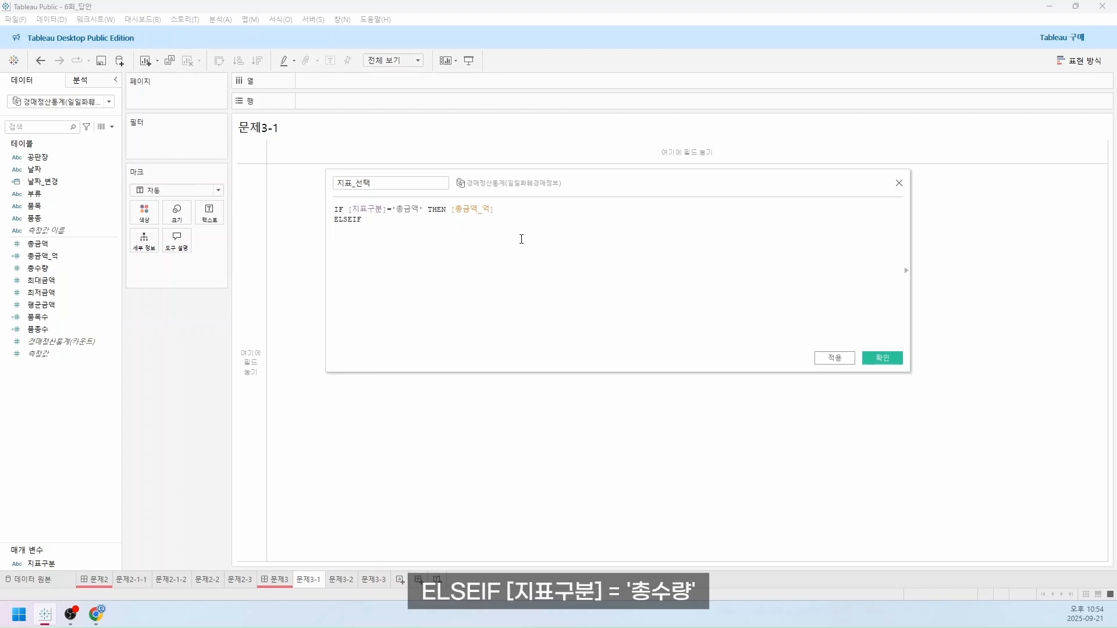
pyautogui.write('[지표')
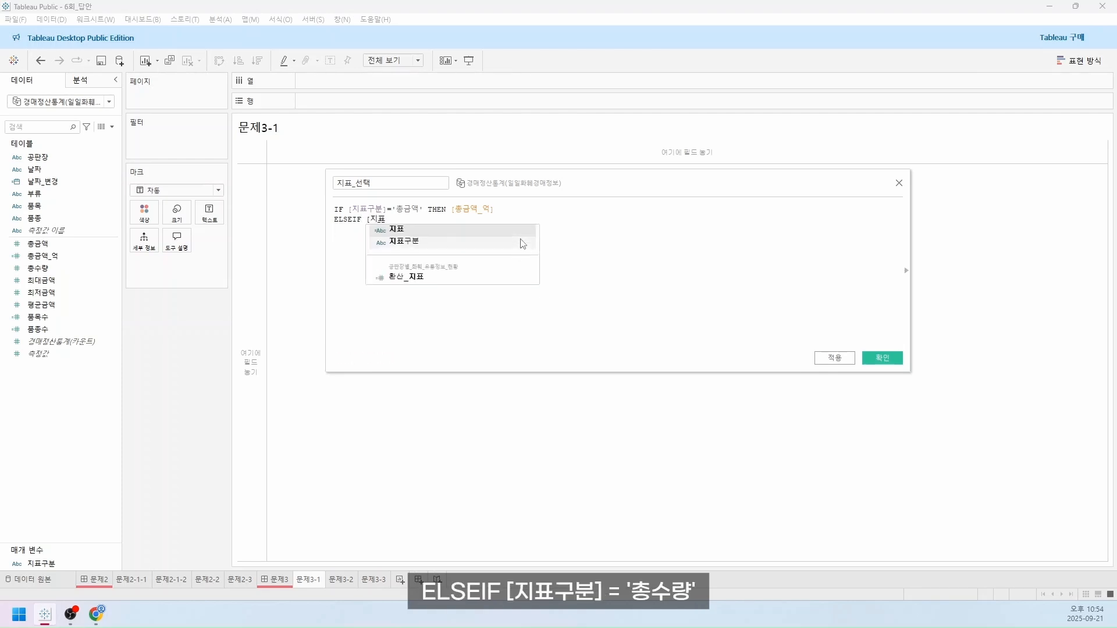
pyautogui.click(521, 241)
pyautogui.write("='")
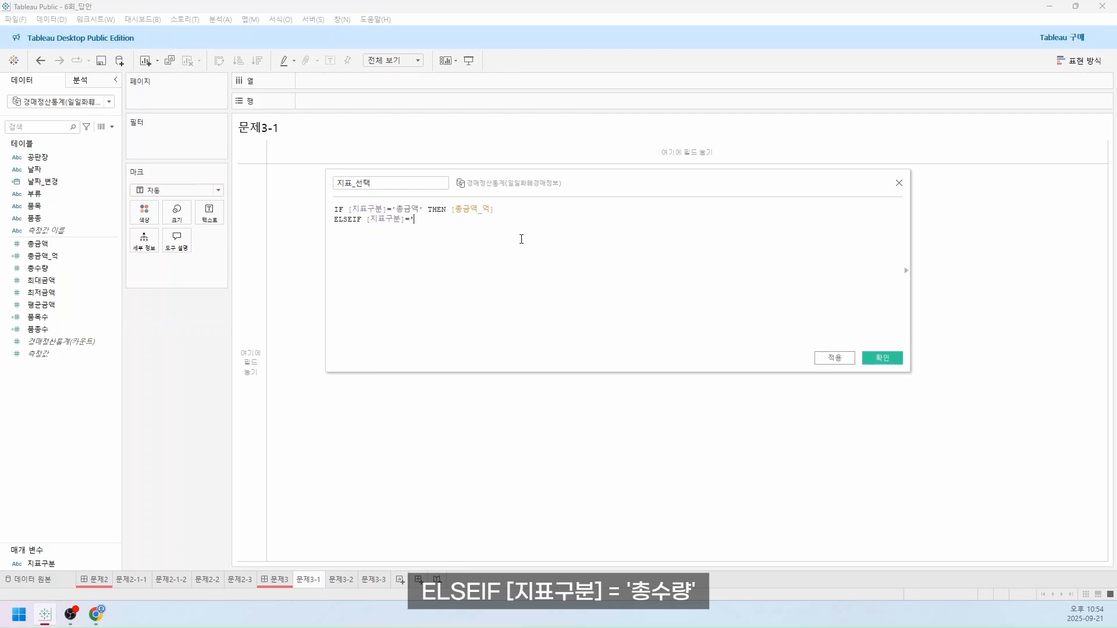
pyautogui.write("chdtnfid'")
pyautogui.press('BackSpace')
pyautogui.press('BackSpace')
pyautogui.press('BackSpace')
pyautogui.press('BackSpace')
pyautogui.press('BackSpace')
pyautogui.press('BackSpace')
pyautogui.press('BackSpace')
pyautogui.press('BackSpace')
pyautogui.press('BackSpace')
pyautogui.write("총수량' THEN")
pyautogui.moveTo(80, 273); pyautogui.dragTo(538, 258)
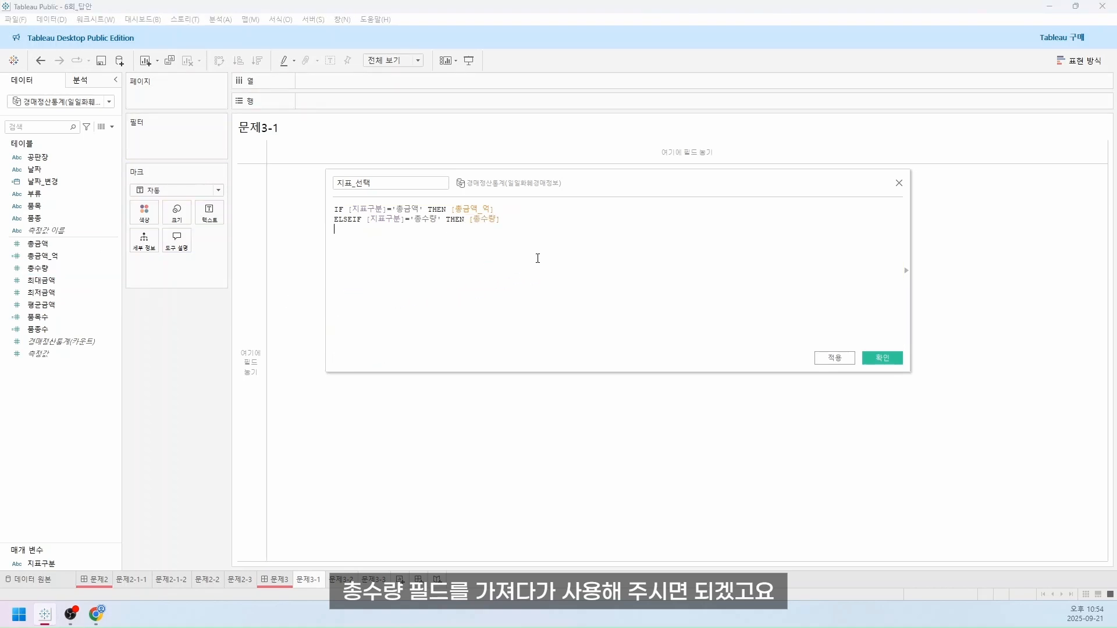
# Add a third branch to the formula: ELSEIF [지표구분]='품목수' THEN [품목수]
pyautogui.write('ELSEIF ')
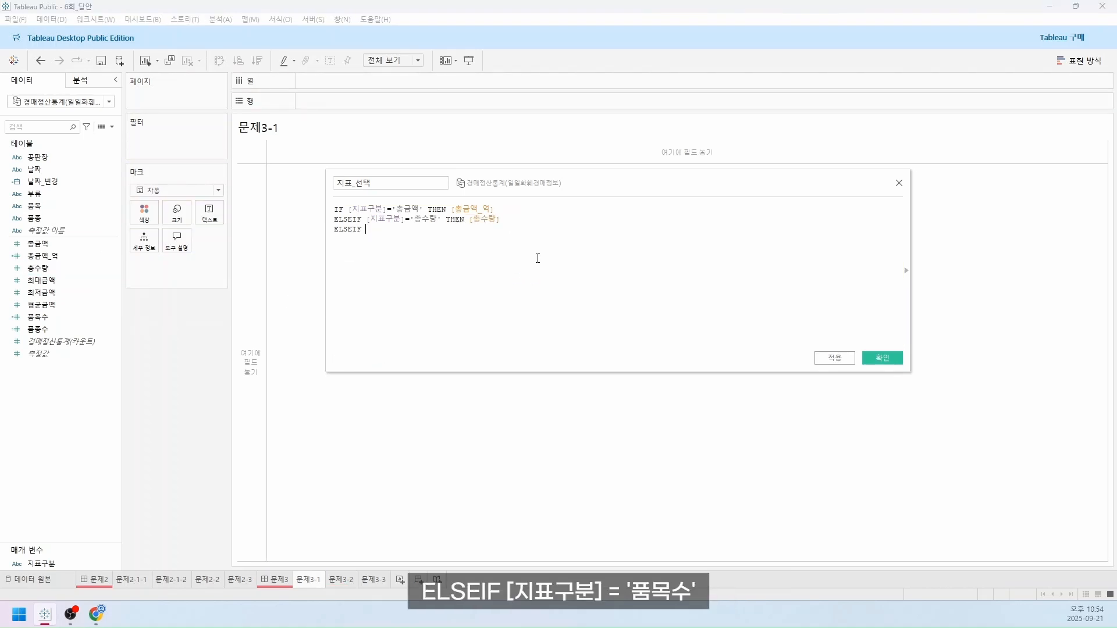
pyautogui.write('[지표구')
pyautogui.press('Return')
pyautogui.write("='품목수'")
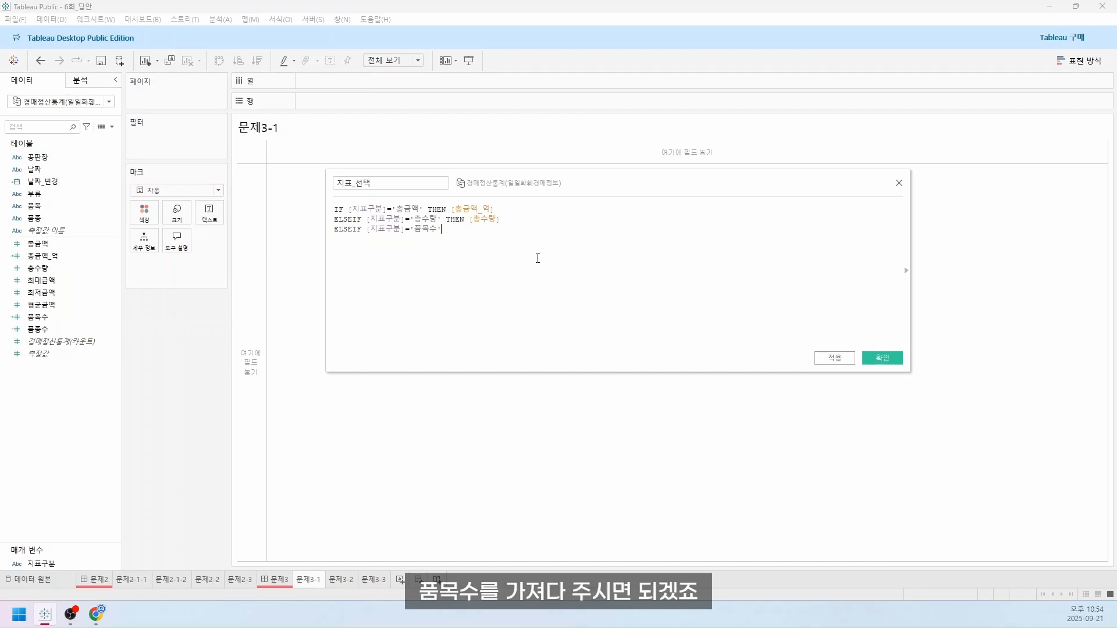
pyautogui.write(' THEN')
pyautogui.moveTo(38, 317); pyautogui.dragTo(521, 283)
pyautogui.press('Return')
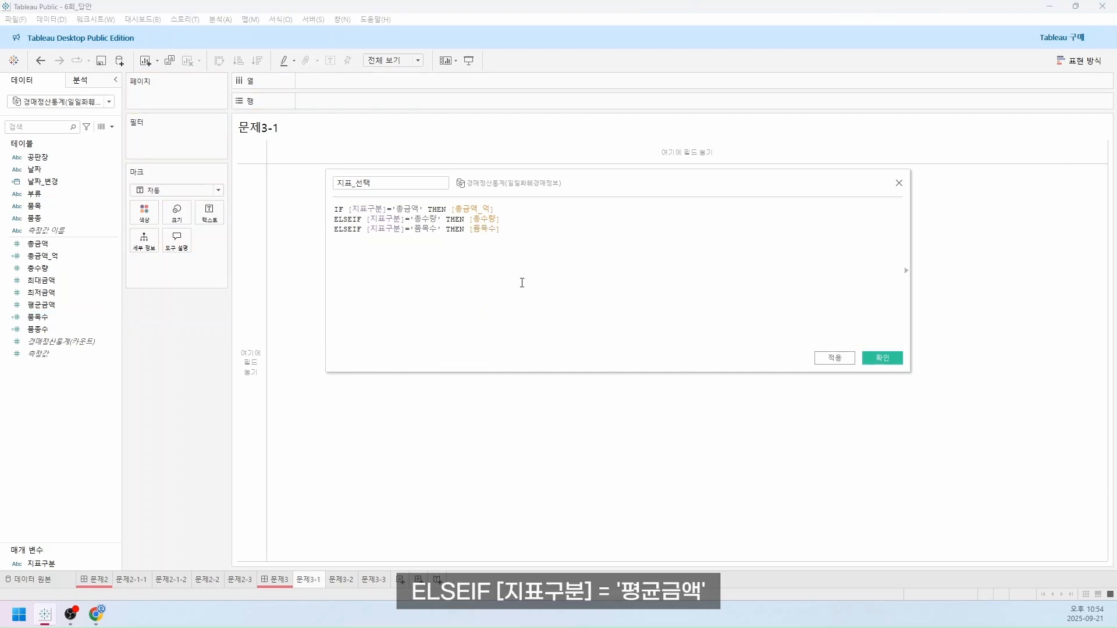
# Add the last branch, ELSEIF [지표구분]='평균금액' THEN [평균금액], and close the formula with END
pyautogui.write('ELSEIF [지표구분]=')
pyautogui.write("'vud")
pyautogui.press('BackSpace')
pyautogui.press('BackSpace')
pyautogui.press('BackSpace')
pyautogui.write("평규금액' HT")
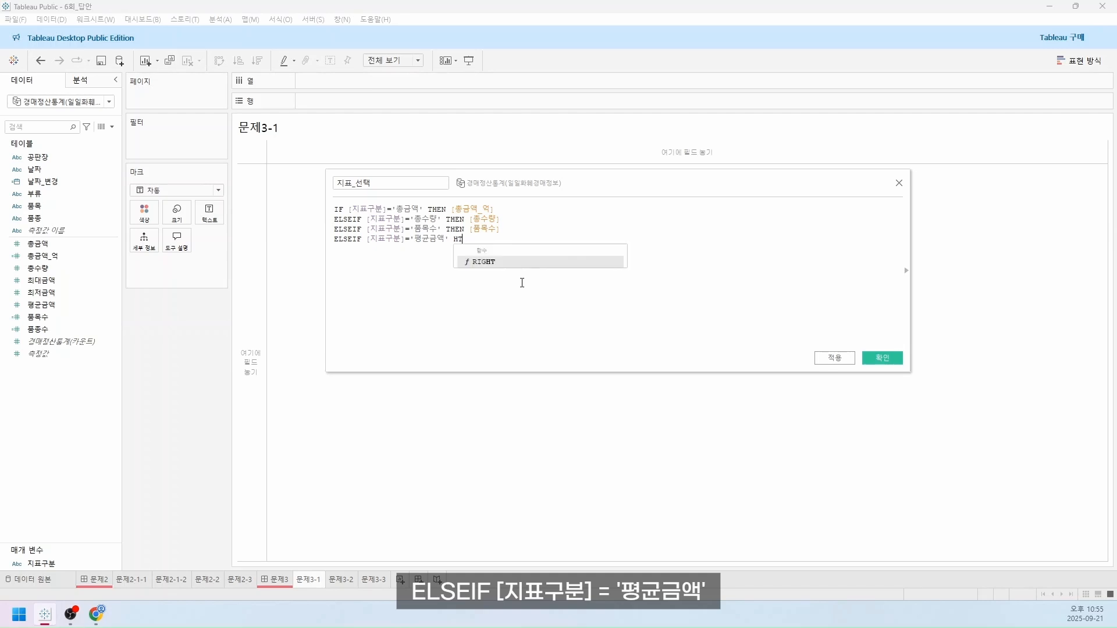
pyautogui.press('BackSpace')
pyautogui.press('BackSpace')
pyautogui.write('THEN')
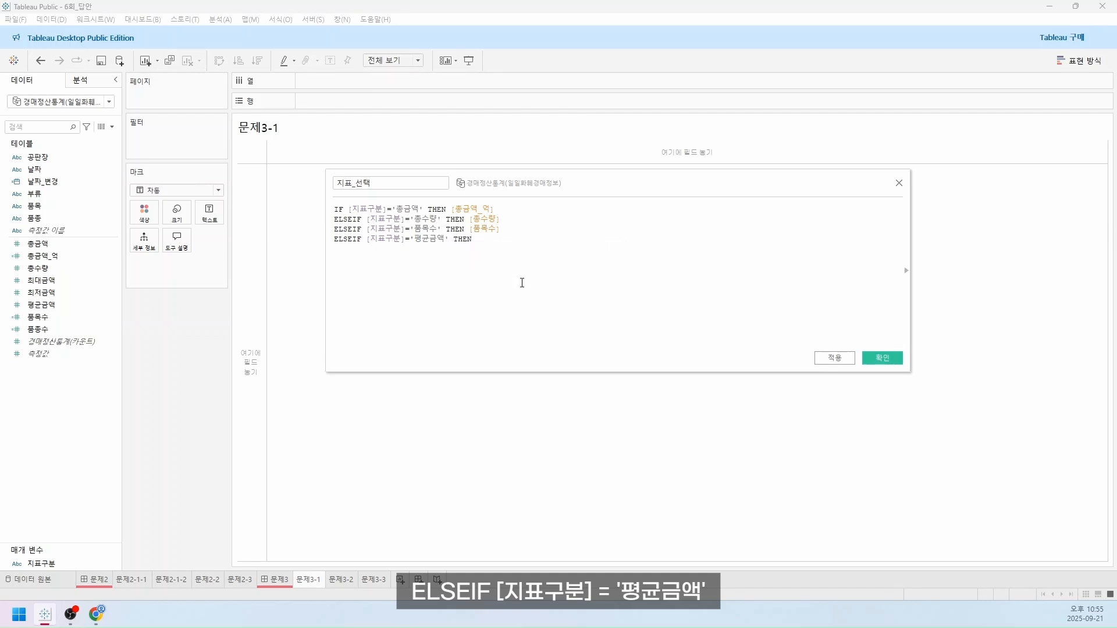
pyautogui.moveTo(40, 305); pyautogui.dragTo(559, 290)
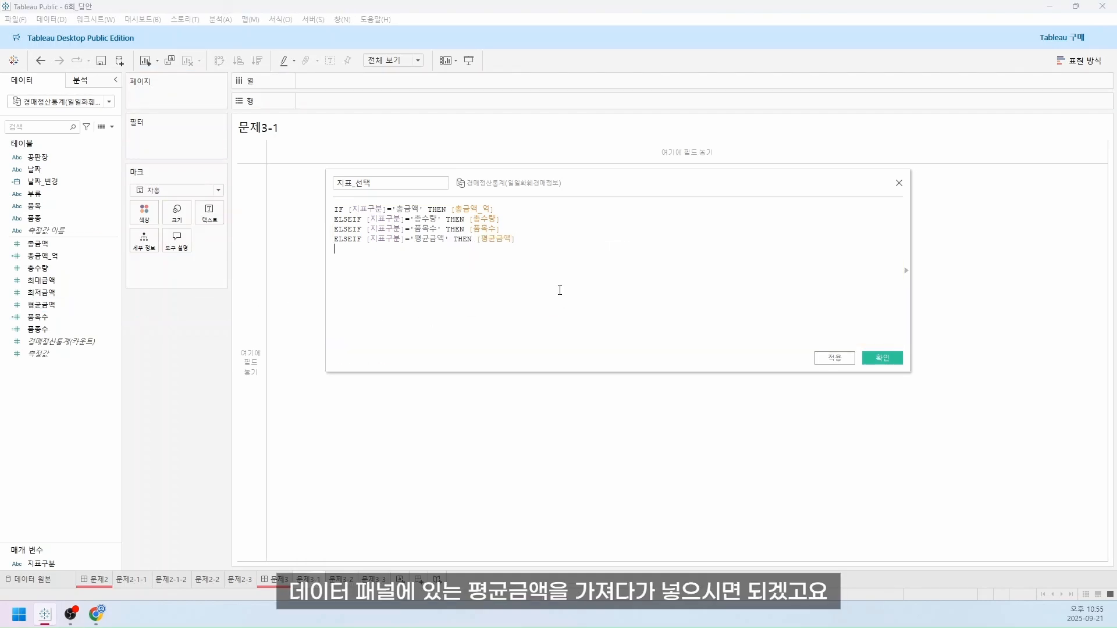
pyautogui.write('END')
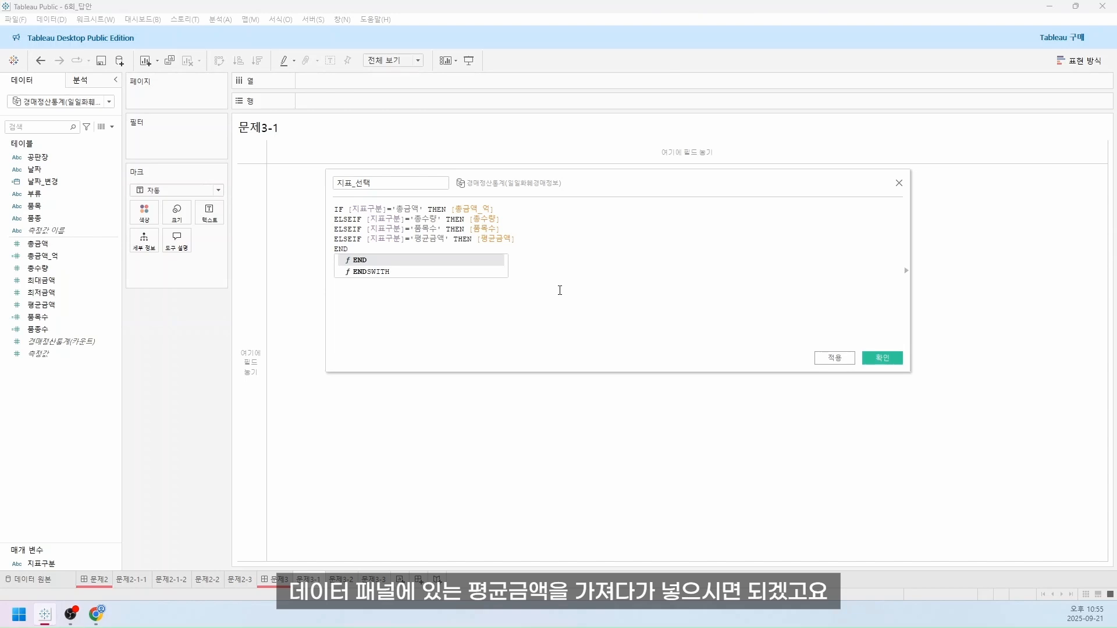
pyautogui.click(561, 289)
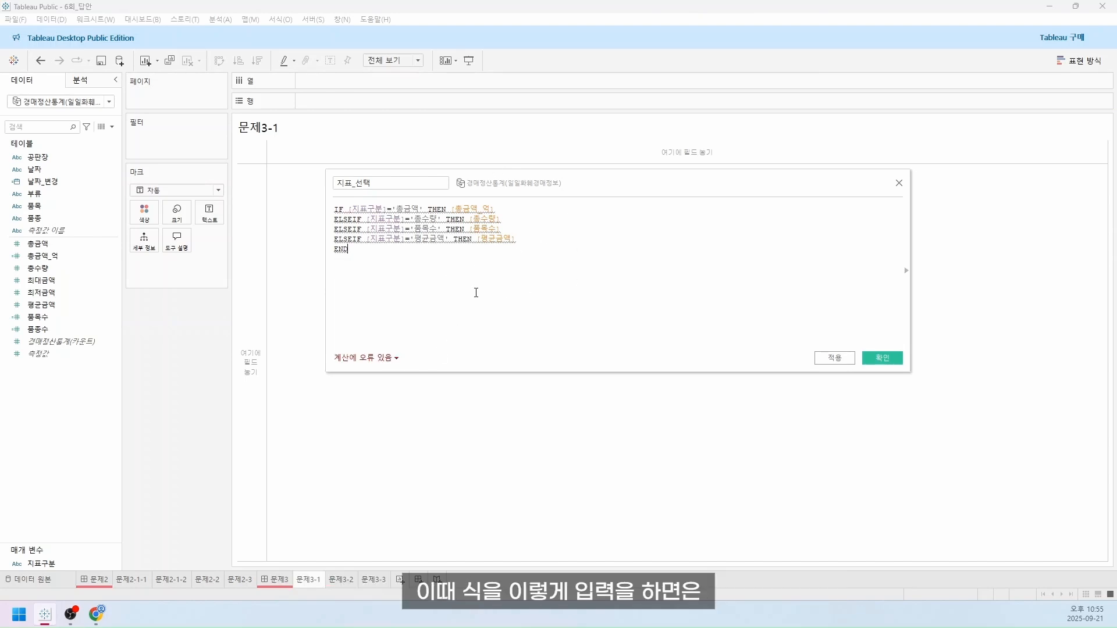
# Read the calculation's error details and inspect the [총금액_억] reference in the first branch
pyautogui.click(370, 364)
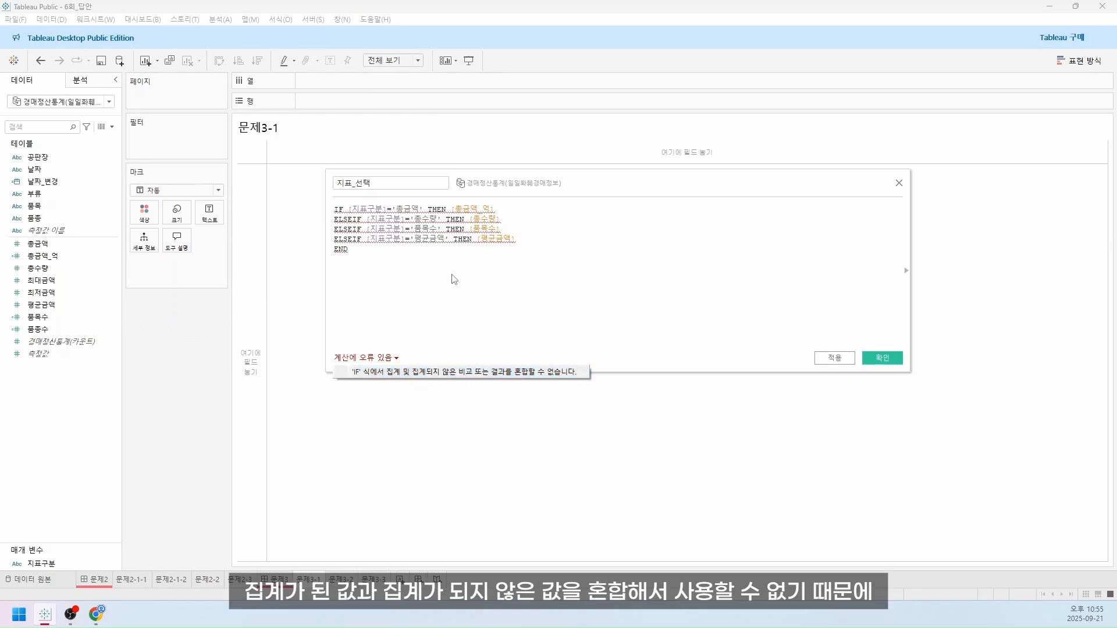
pyautogui.click(485, 208)
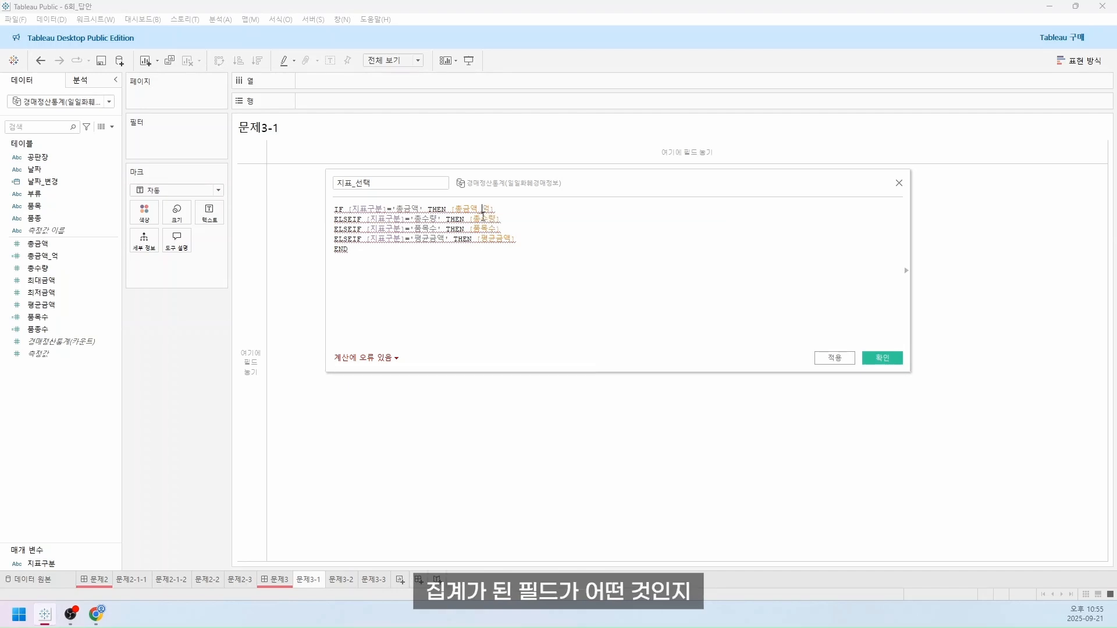
pyautogui.moveTo(485, 208)
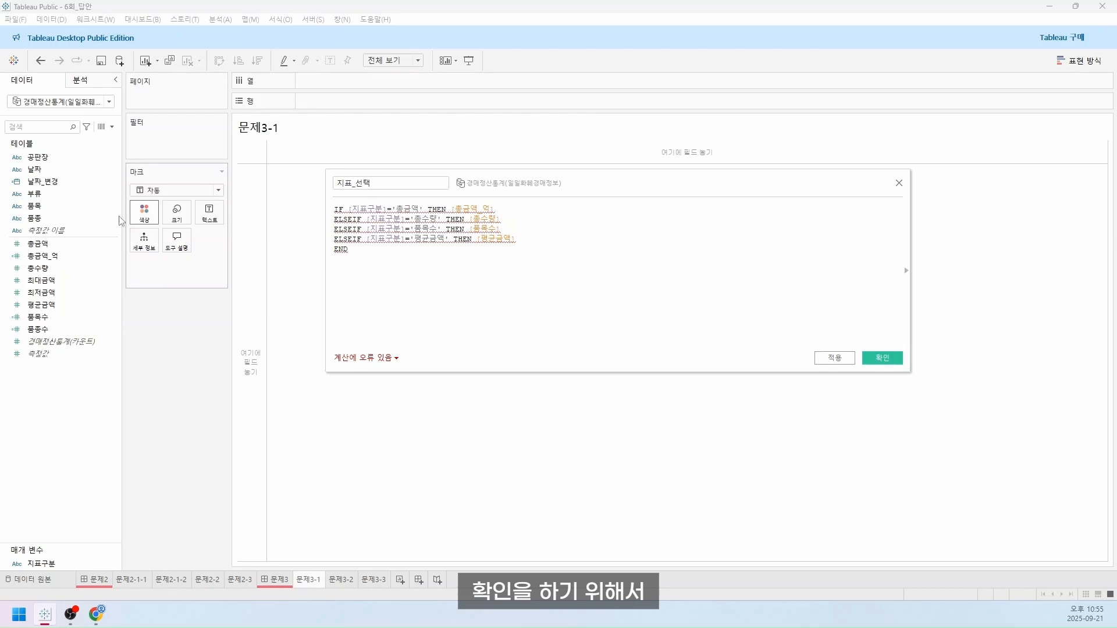
# Place 총금액_억, 총수량, 평균금액 and 품목수 on the Marks card to compare how each measure is aggregated
pyautogui.moveTo(42, 256); pyautogui.dragTo(207, 213)
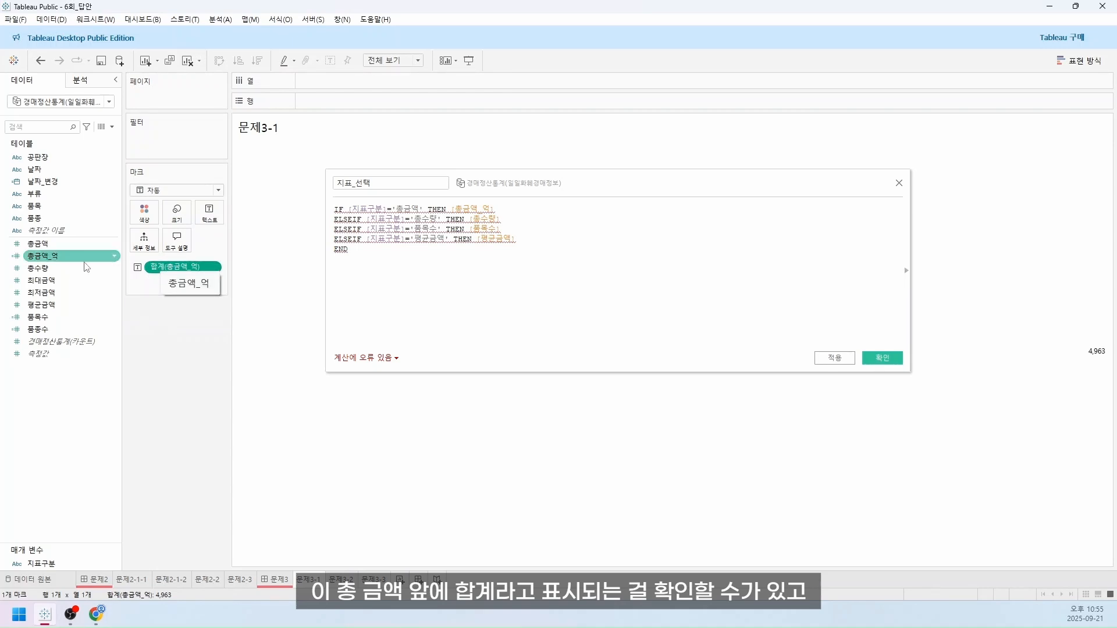
pyautogui.moveTo(99, 268); pyautogui.dragTo(208, 217)
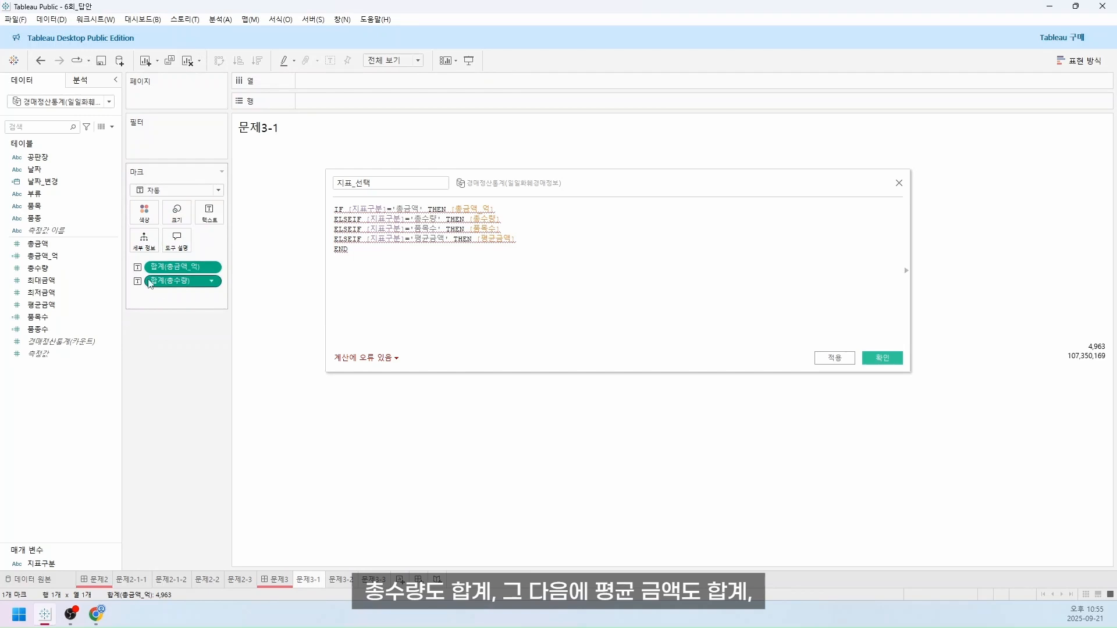
pyautogui.click(46, 306)
pyautogui.moveTo(47, 314); pyautogui.dragTo(176, 213)
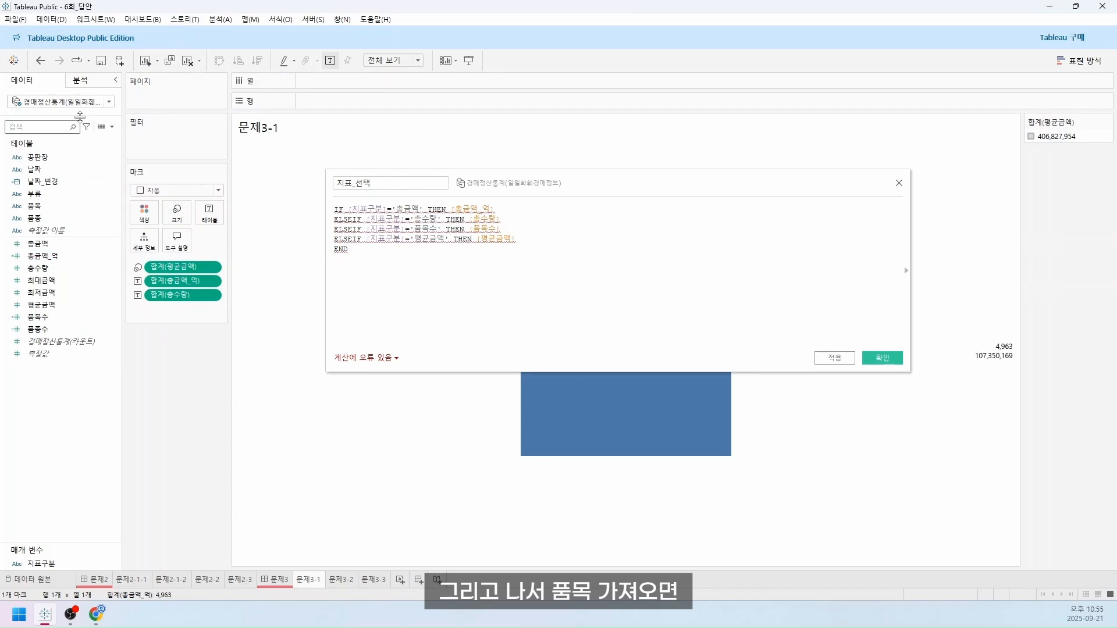
pyautogui.click(51, 331)
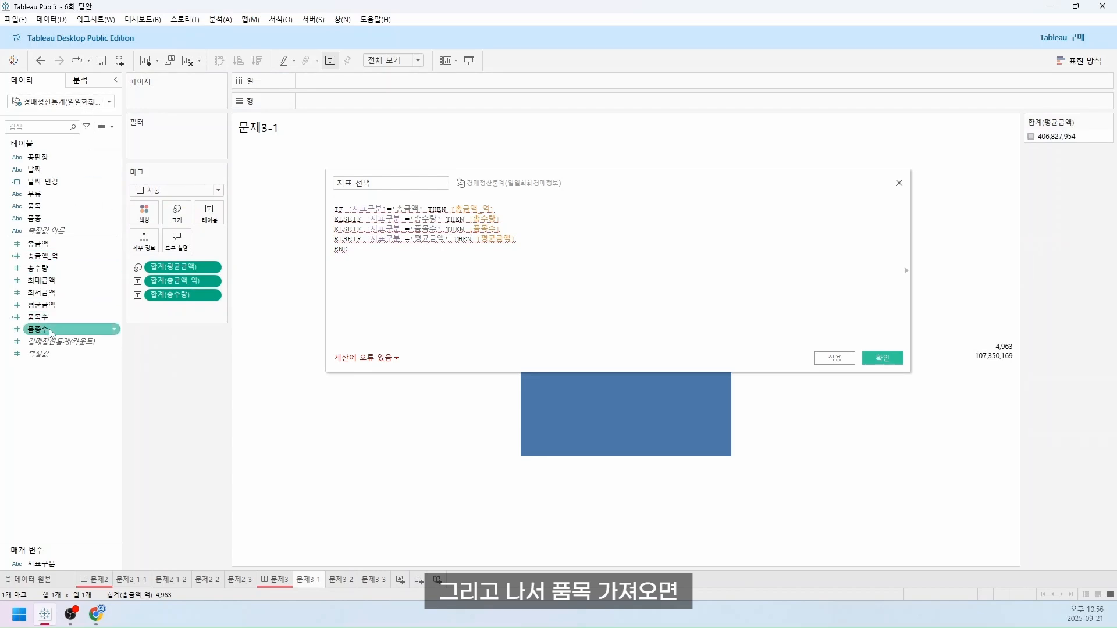
pyautogui.moveTo(51, 330); pyautogui.dragTo(202, 224)
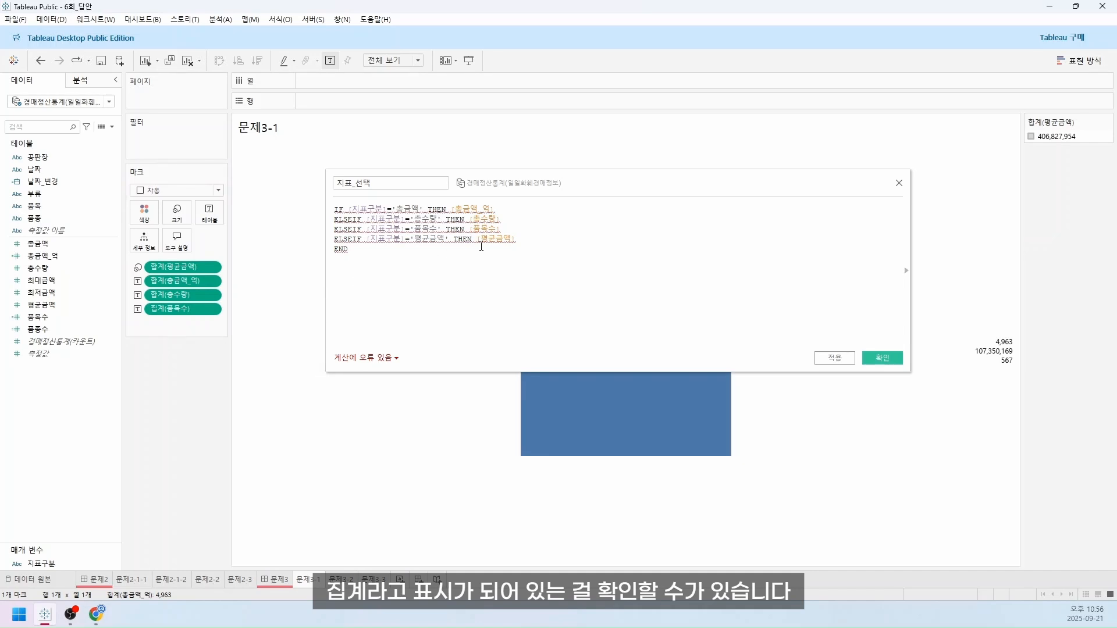
# Inspect the [품목수] reference in the 지표_선택 formula and wrap [총금액_억] in the first branch in SUM()
pyautogui.doubleClick(490, 228)
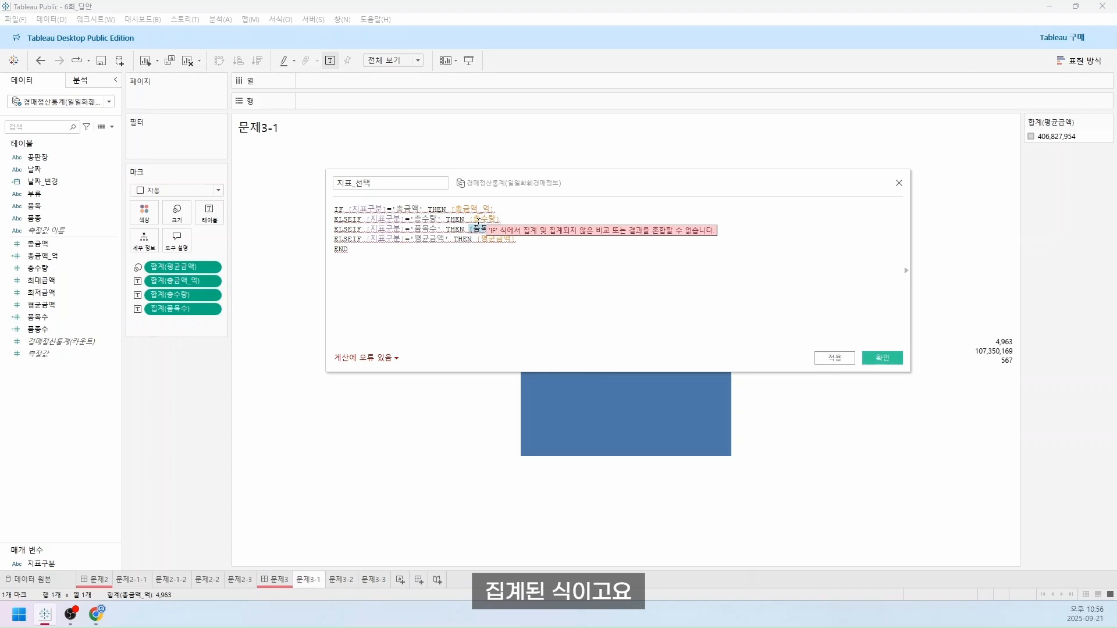
pyautogui.click(452, 206)
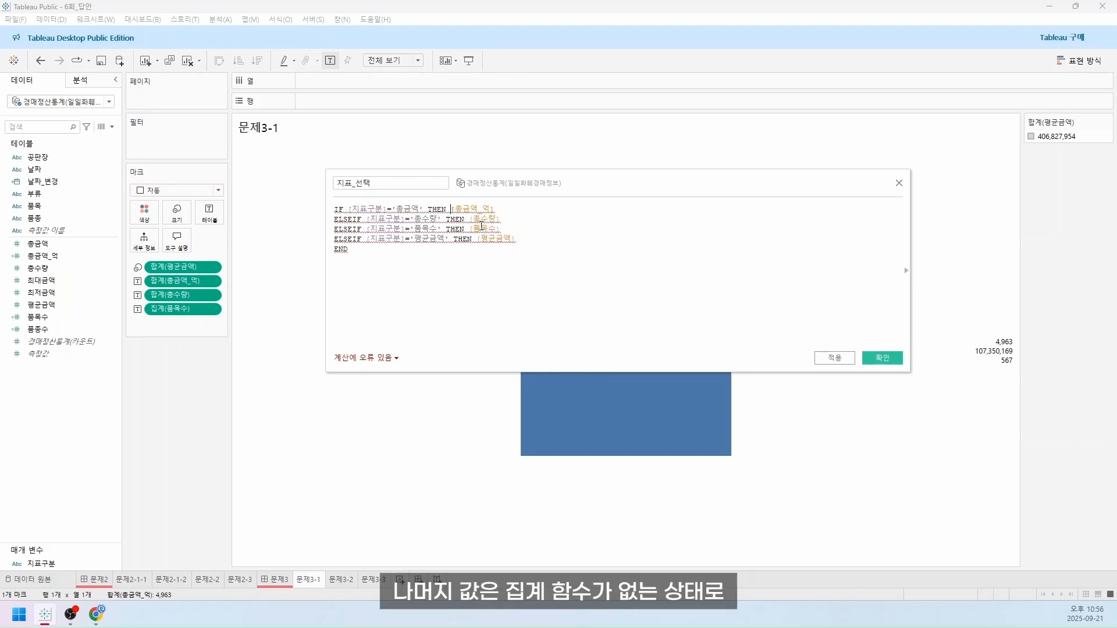
pyautogui.write('SUM(')
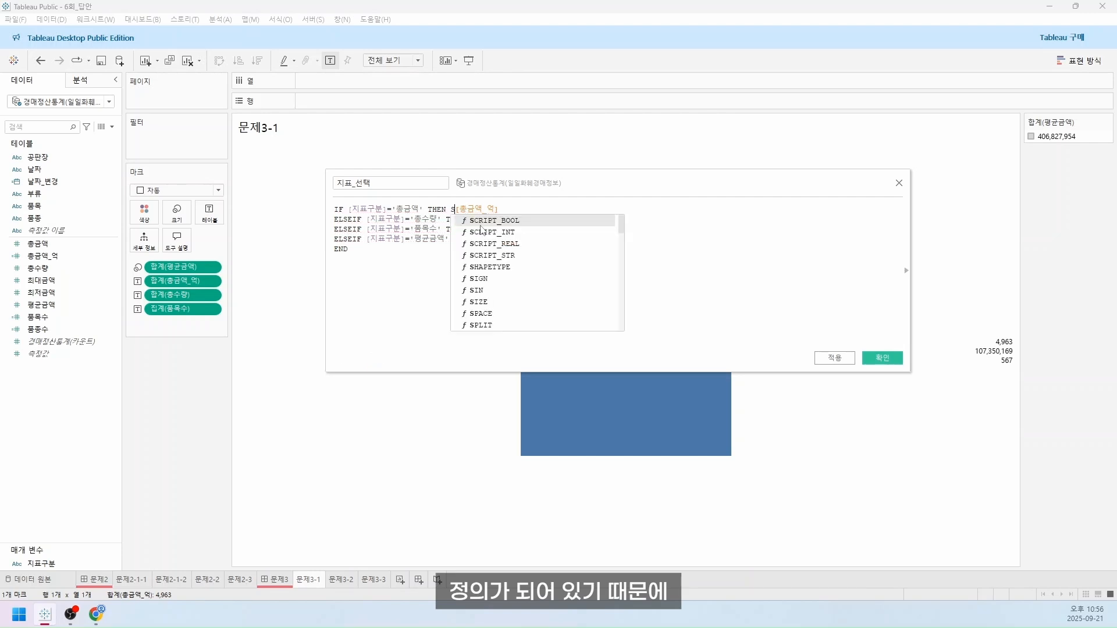
pyautogui.write(')')
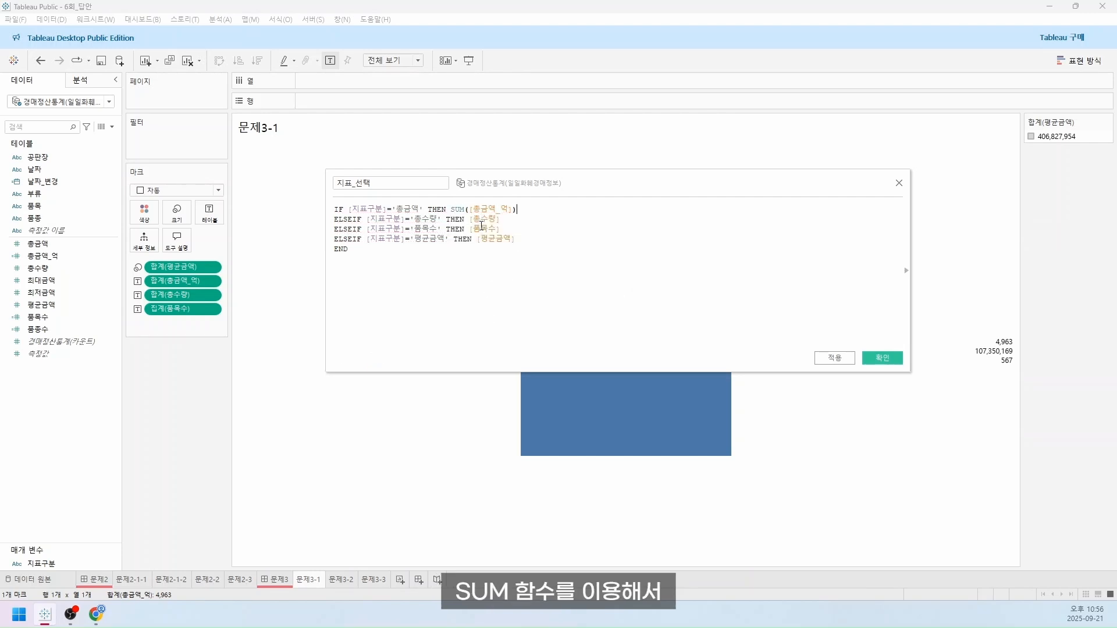
# Wrap [총수량] in the second branch of the formula in SUM()
pyautogui.press('Down')
pyautogui.press('Left')
pyautogui.press('Left')
pyautogui.press('Left')
pyautogui.press('Left')
pyautogui.press('Left')
pyautogui.write('SUM([총수량]')
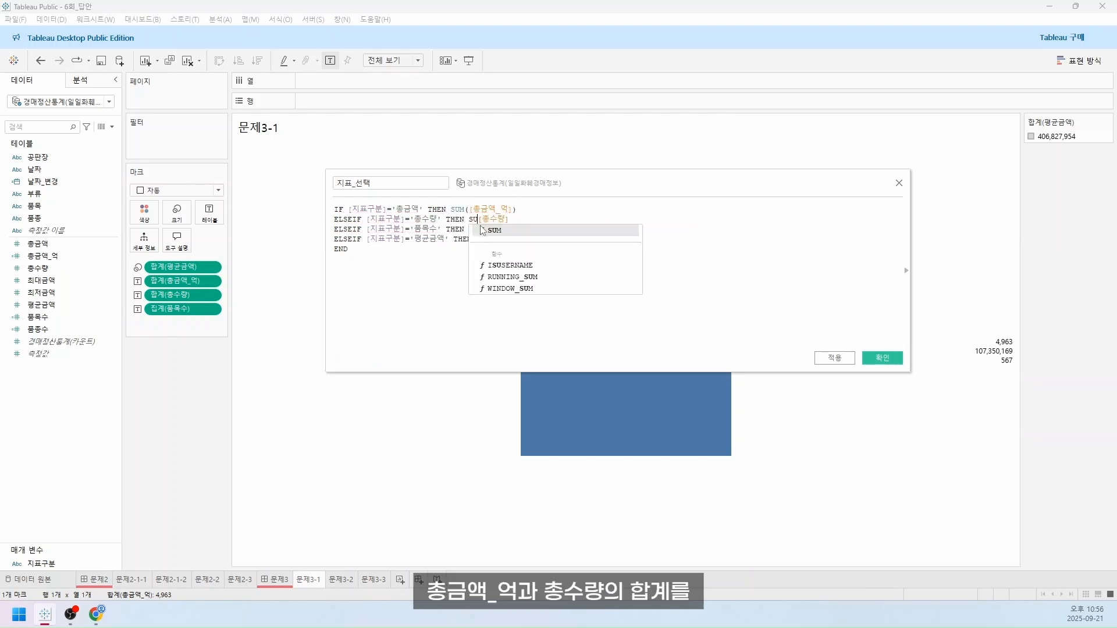
pyautogui.write(')')
# Wrap [평균금액] in the last branch in SUM() and save the 지표_선택 calculated field
pyautogui.press('Down')
pyautogui.press('Down')
pyautogui.press('Left')
pyautogui.press('Left')
pyautogui.press('Left')
pyautogui.press('Left')
pyautogui.press('Left')
pyautogui.press('Left')
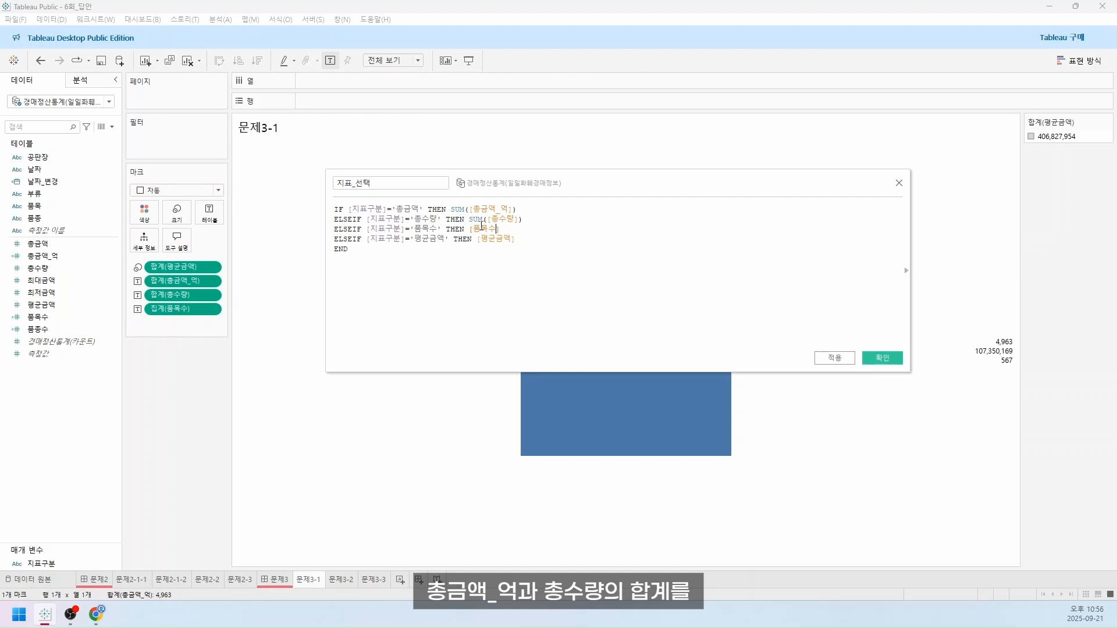
pyautogui.write('SUM(')
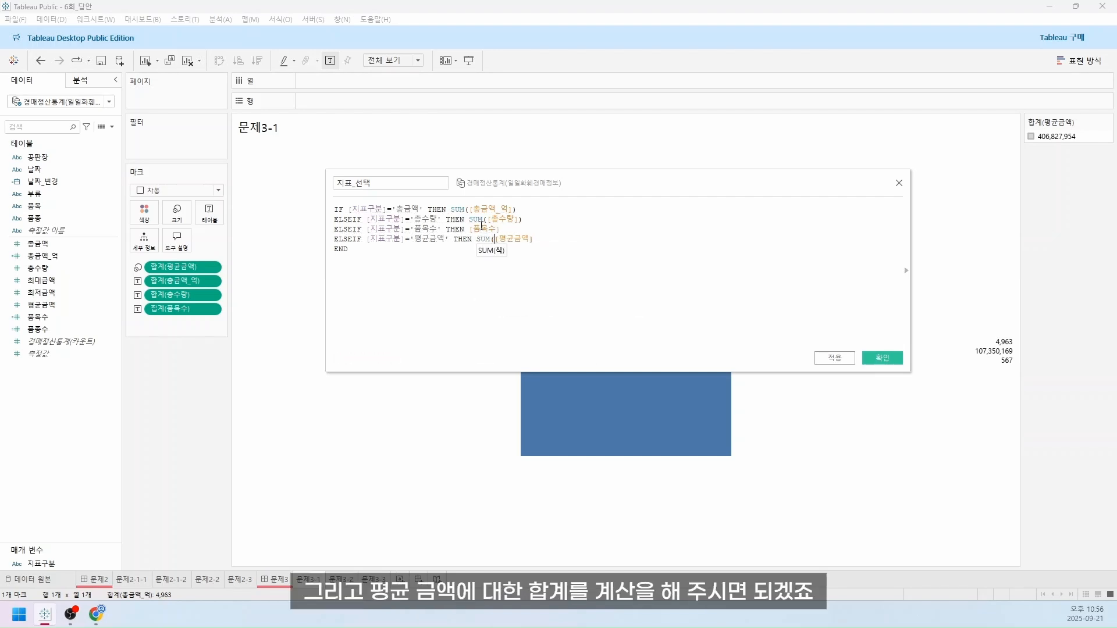
pyautogui.write(')')
pyautogui.click(880, 270)
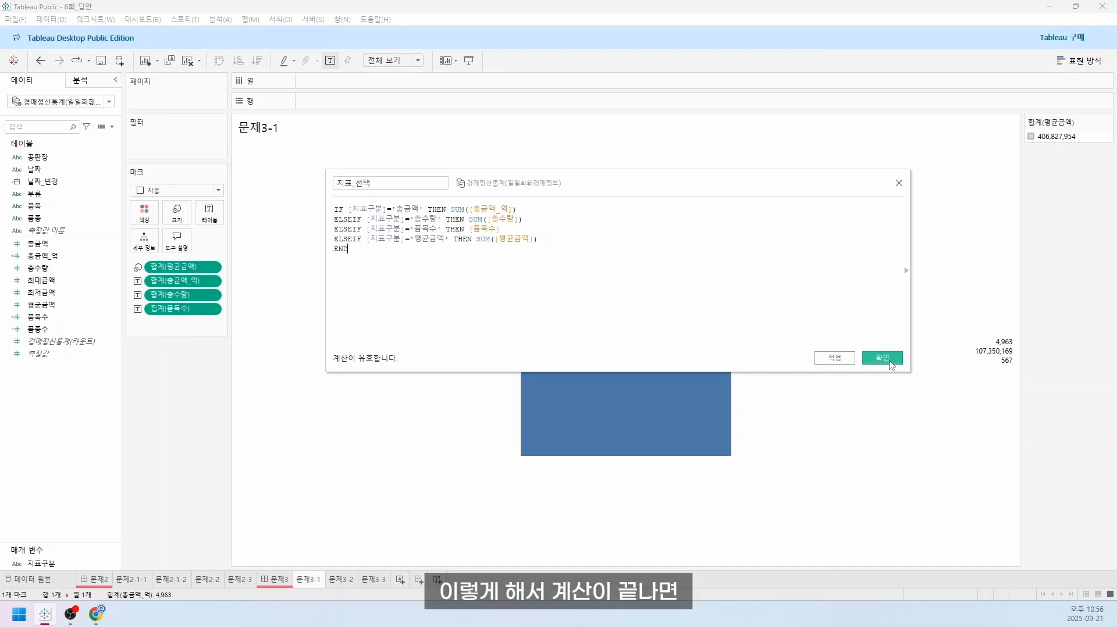
pyautogui.click(890, 357)
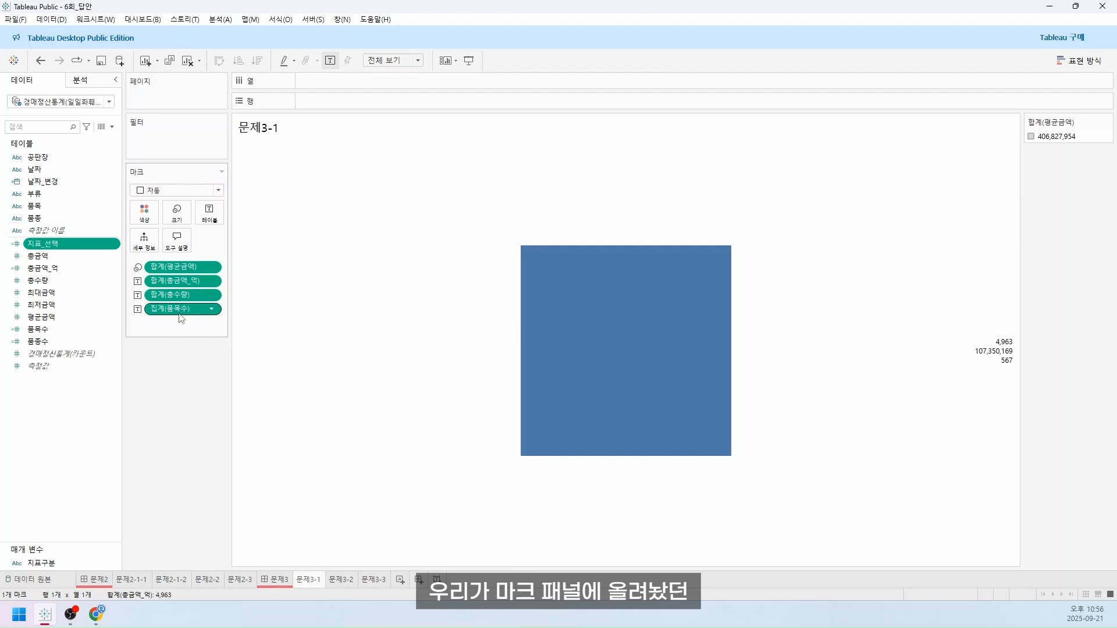
# Remove all four test measures from the Marks card so worksheet 문제3-1 is empty
pyautogui.moveTo(182, 309); pyautogui.dragTo(177, 407)
pyautogui.moveTo(182, 299); pyautogui.dragTo(180, 442)
pyautogui.moveTo(183, 267); pyautogui.dragTo(182, 402)
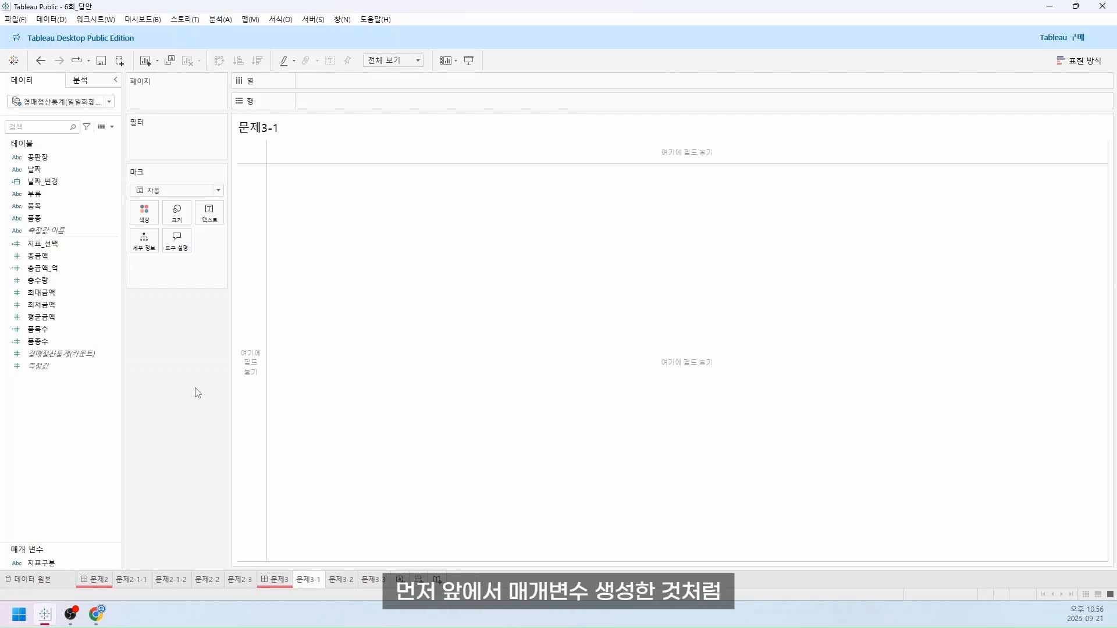
# Create a new parameter named 기준날짜 and set its data type to 날짜
pyautogui.click(113, 126)
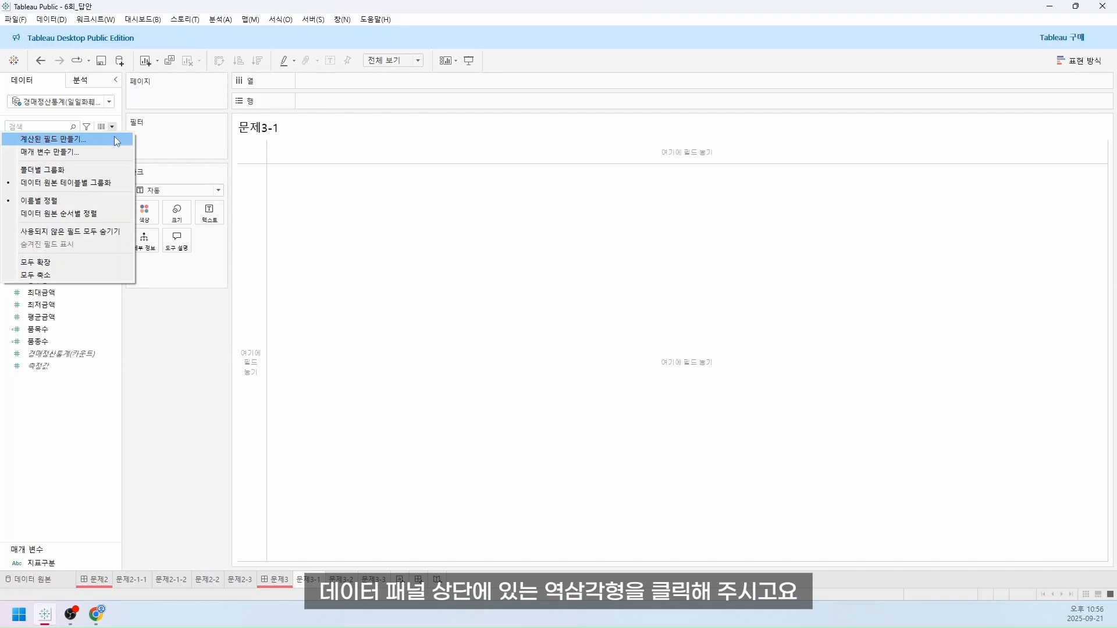
pyautogui.click(110, 151)
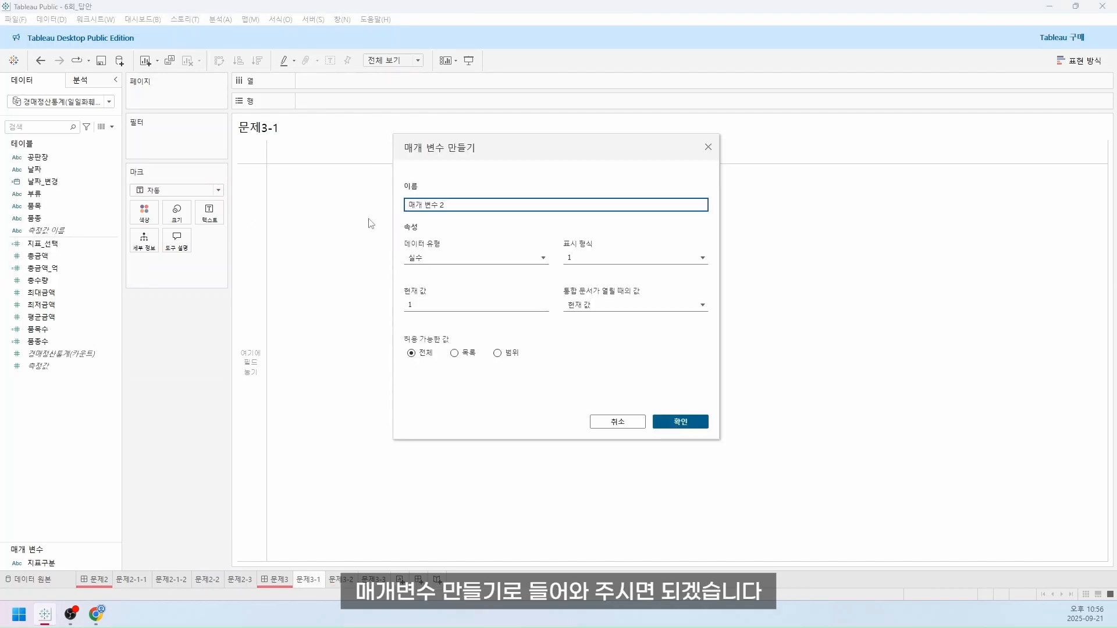
pyautogui.moveTo(450, 206); pyautogui.dragTo(367, 213)
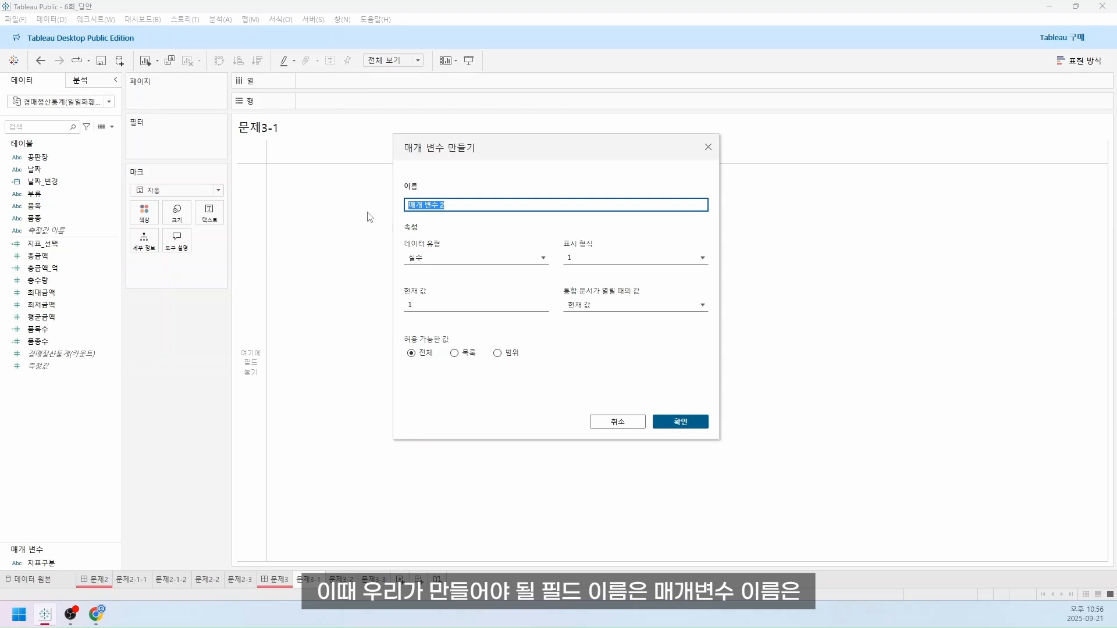
pyautogui.write('ㄱ')
pyautogui.write('기준날짜')
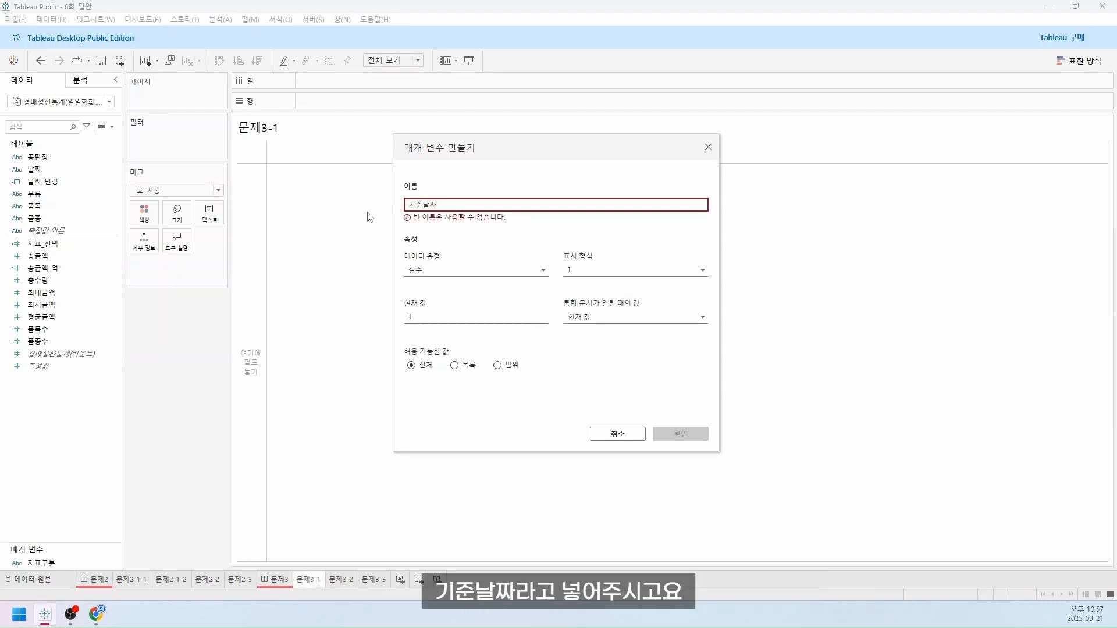
pyautogui.click(438, 243)
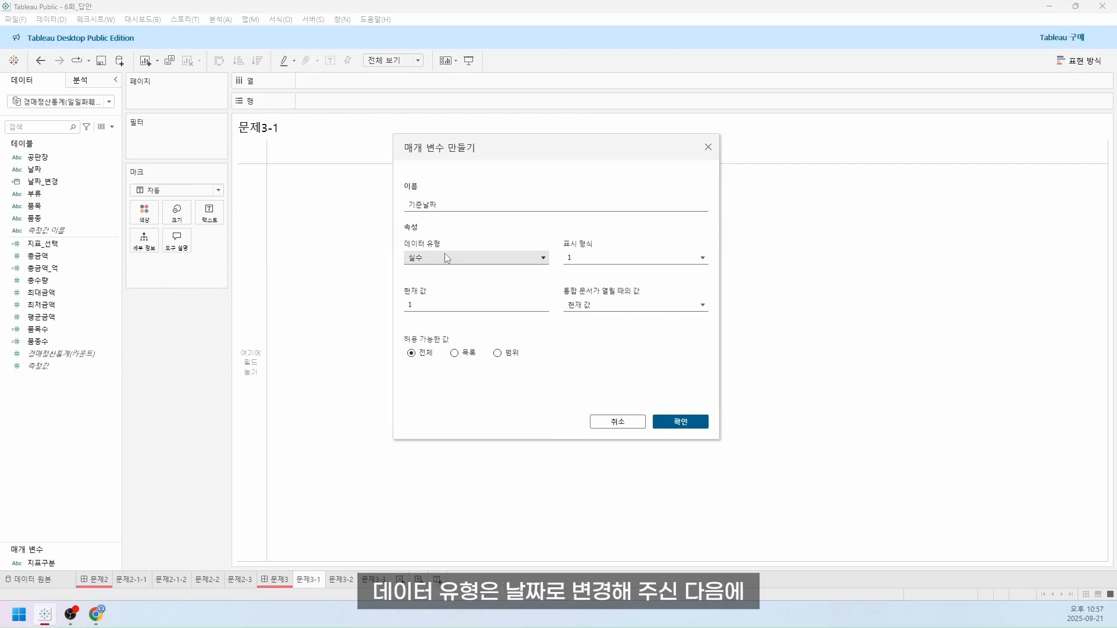
pyautogui.click(445, 256)
pyautogui.click(454, 330)
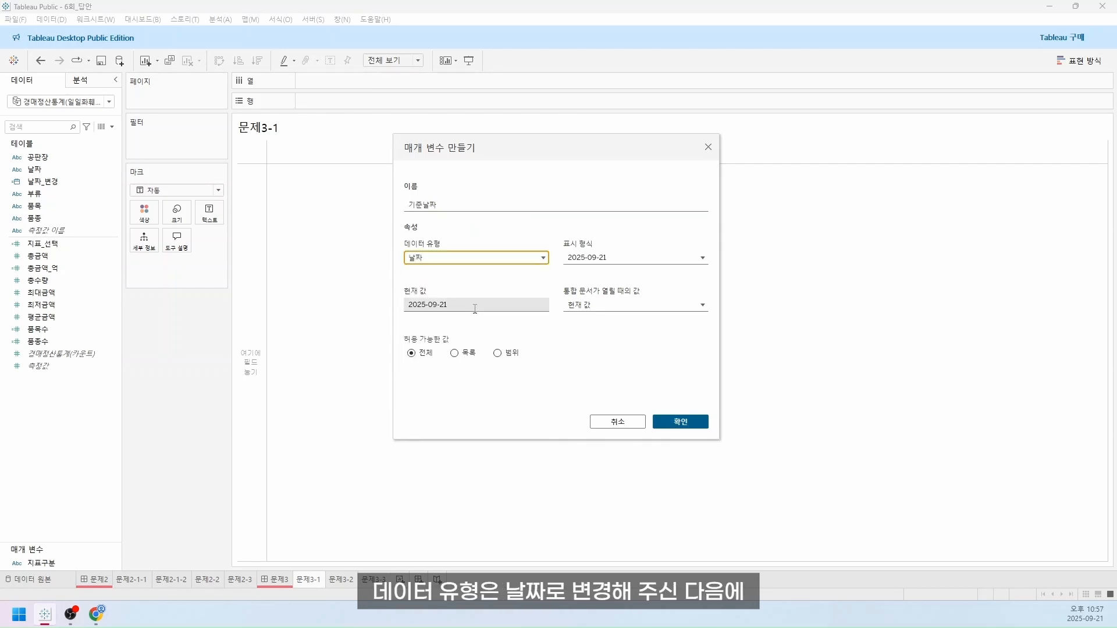
# Restrict the parameter's allowable values to a list filled from the 날짜_변경 field whenever the workbook opens
pyautogui.click(467, 356)
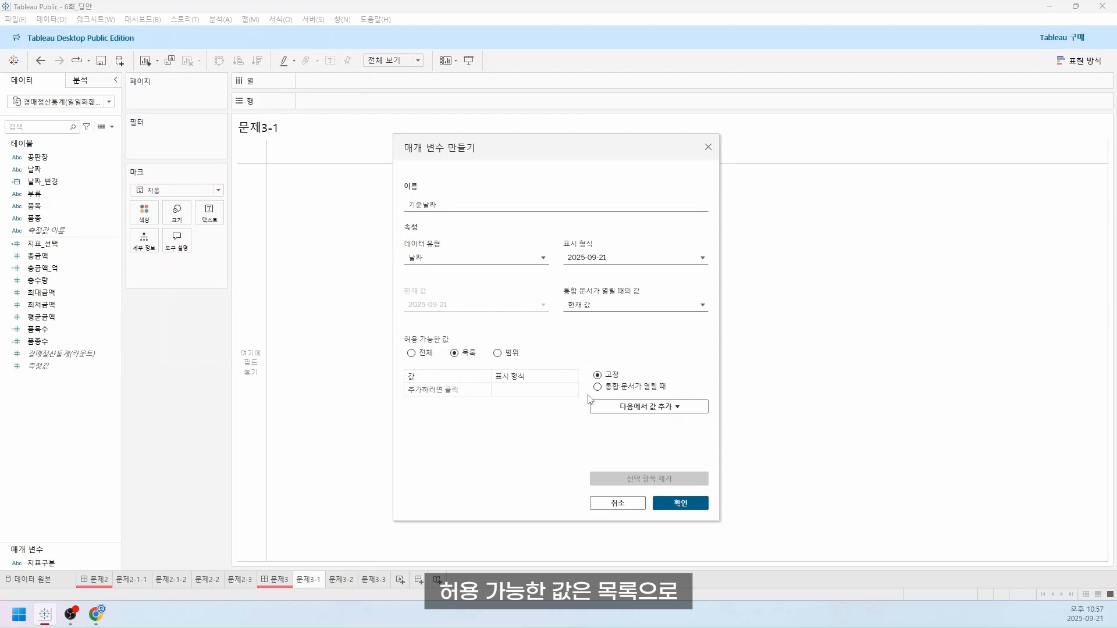
pyautogui.click(629, 387)
pyautogui.click(627, 407)
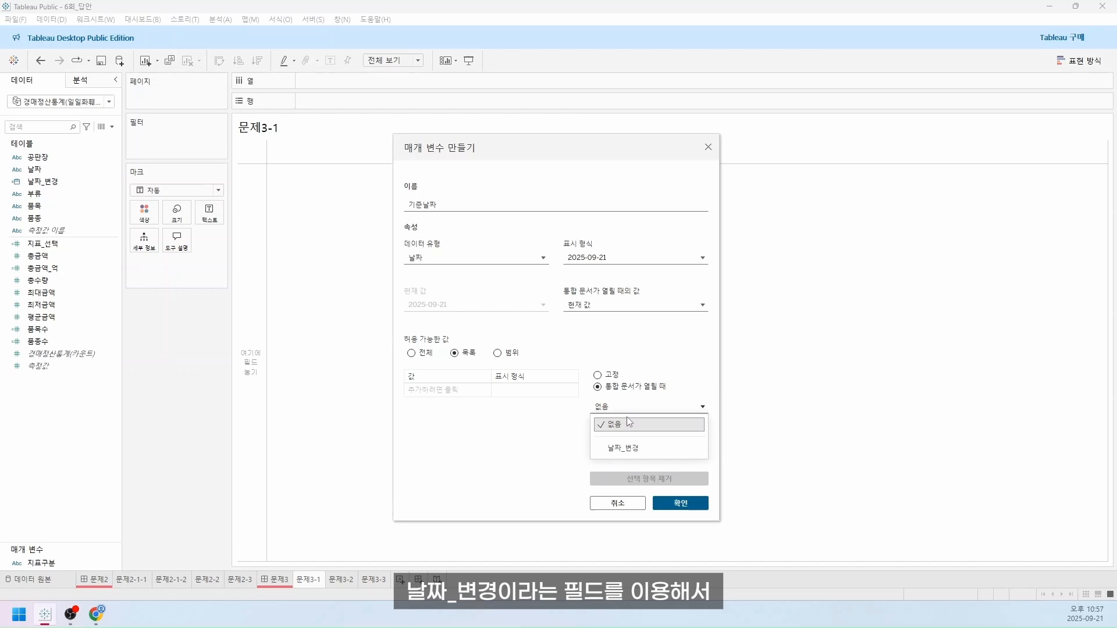
pyautogui.click(627, 448)
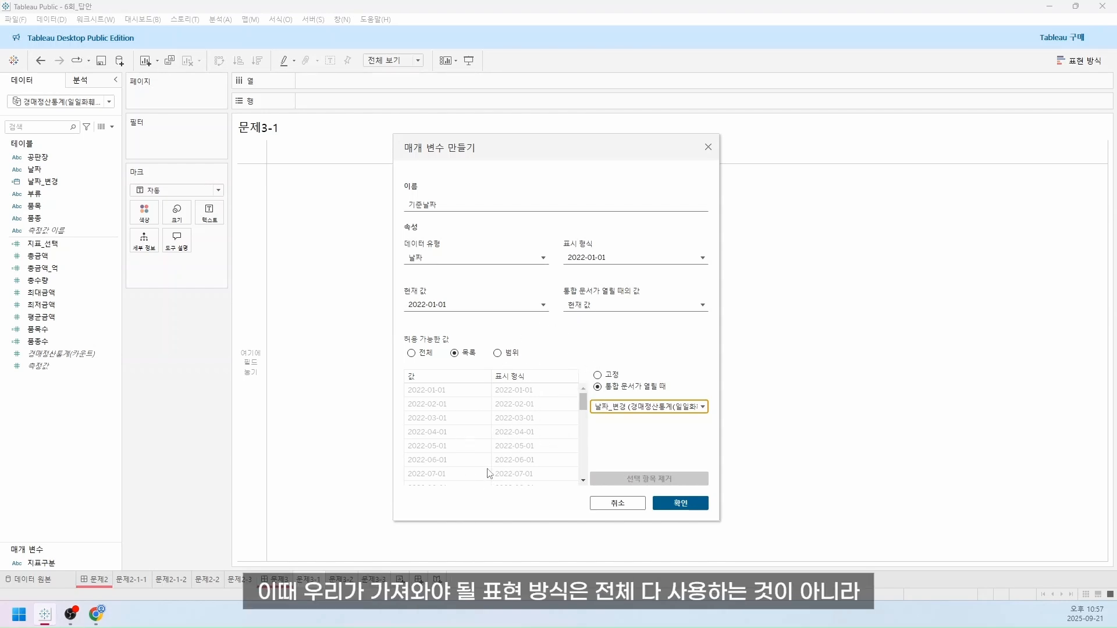
# Give the parameter the custom display format yyyy년 MM월
pyautogui.click(599, 260)
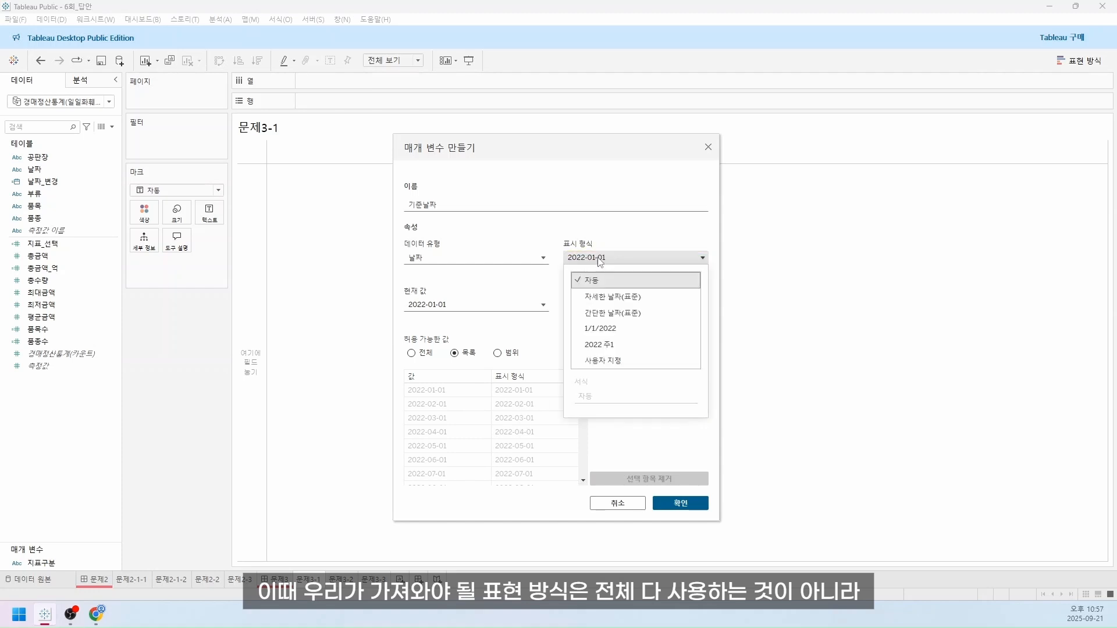
pyautogui.click(617, 358)
pyautogui.click(605, 394)
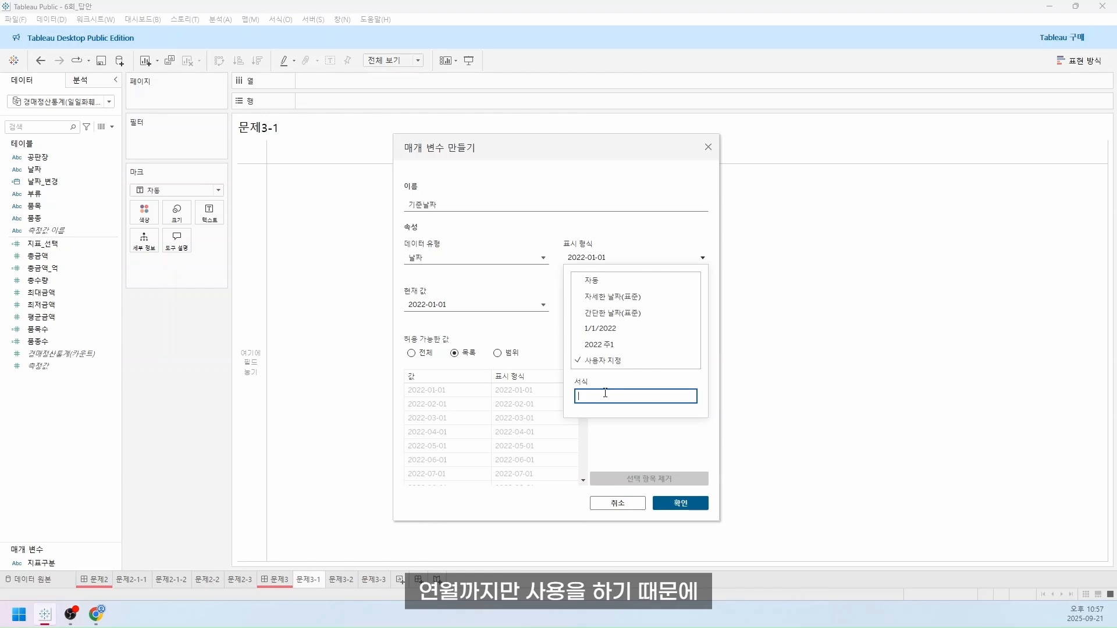
pyautogui.write('yy')
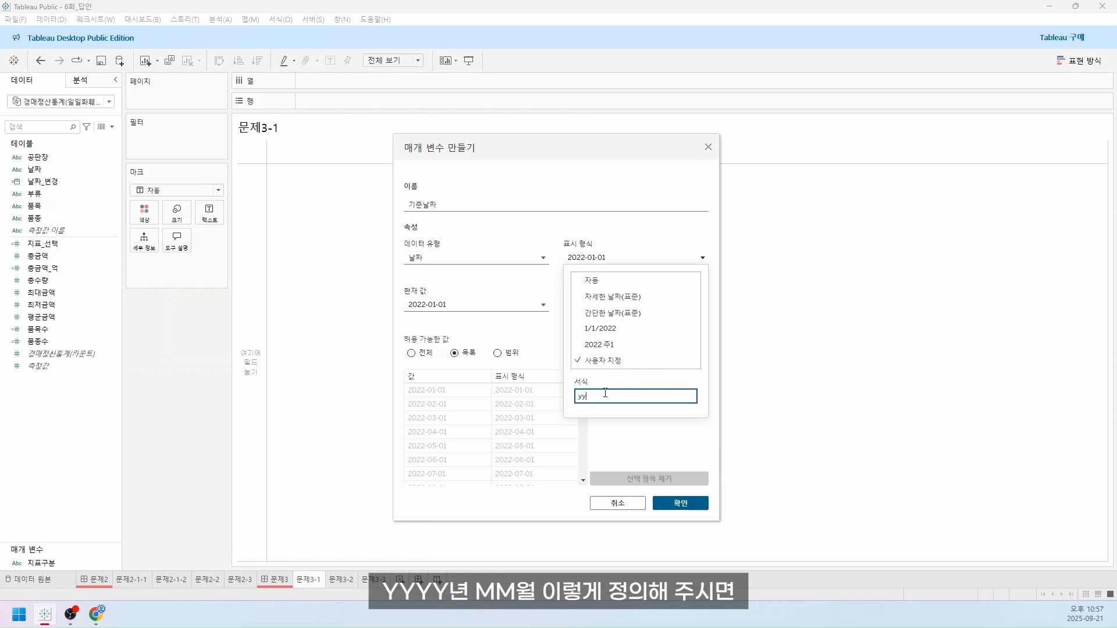
pyautogui.write('yy년 MM운월')
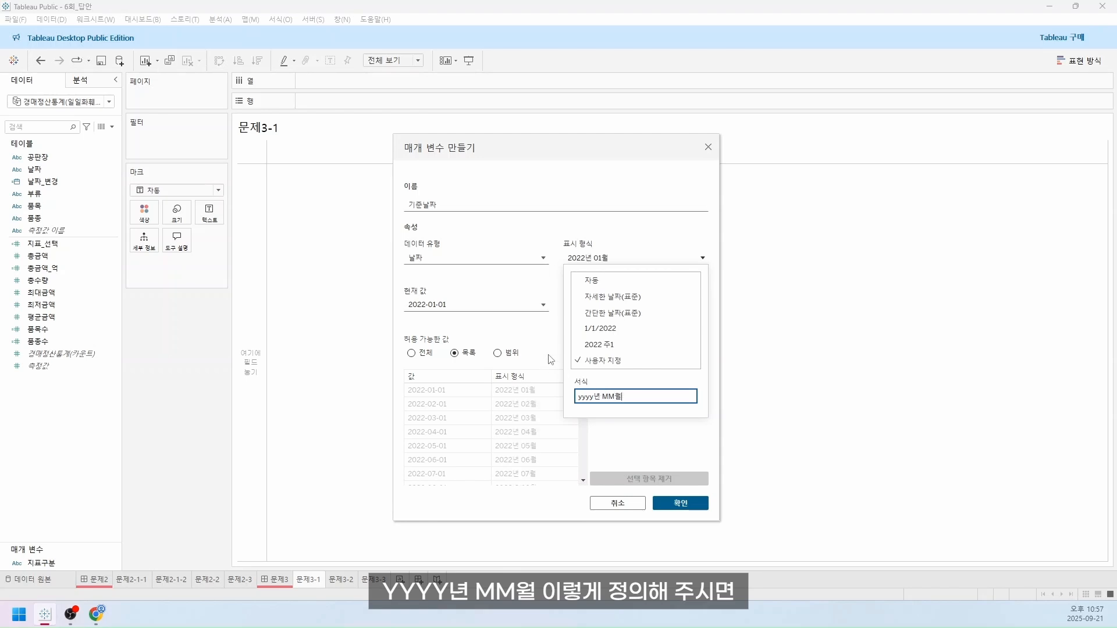
pyautogui.click(551, 336)
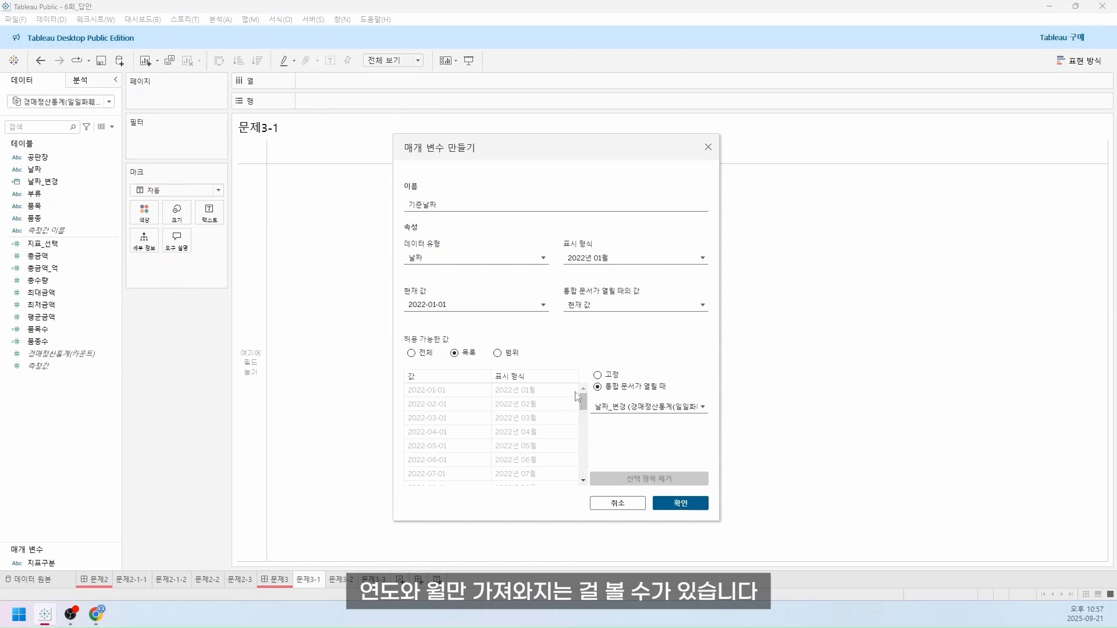
# Set the parameter's current value to 2024-11-01 and save the 기준날짜 parameter
pyautogui.click(487, 307)
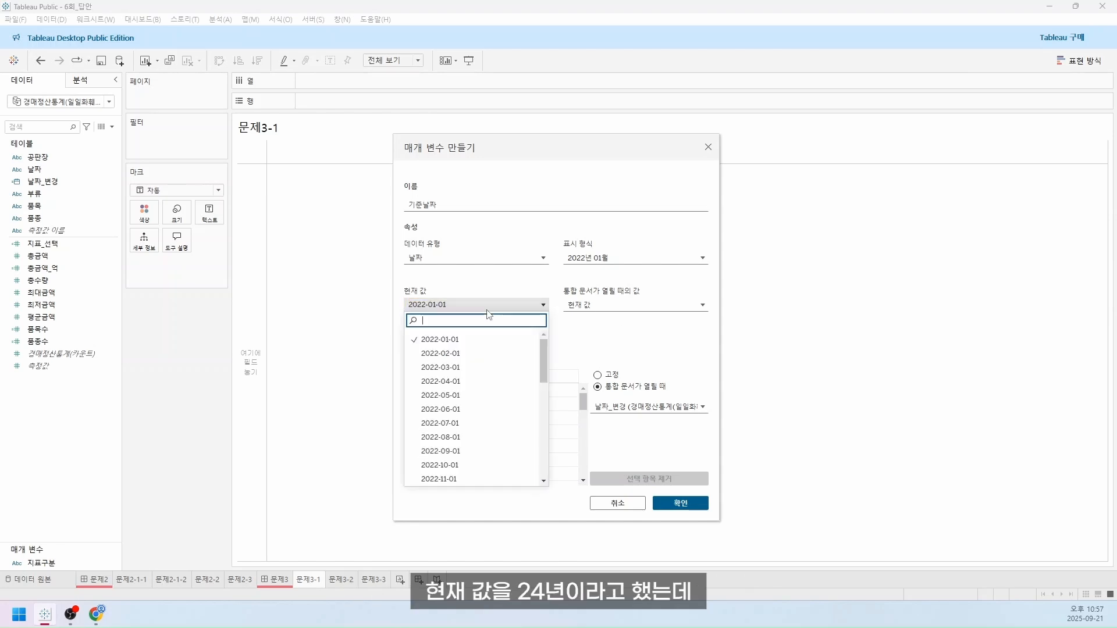
pyautogui.click(453, 309)
pyautogui.click(453, 309)
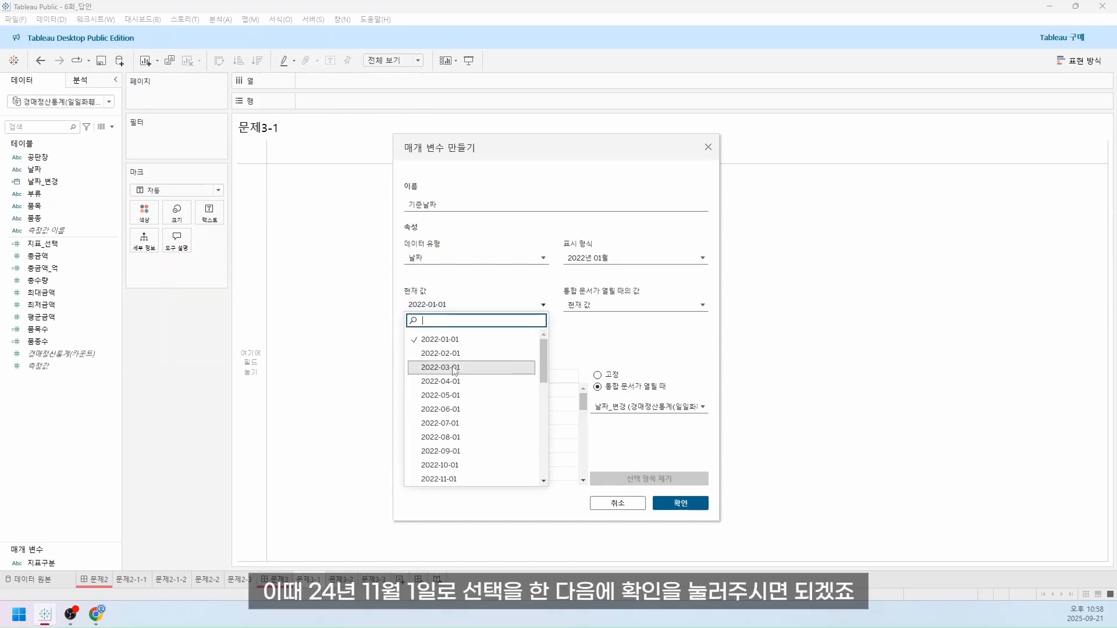
pyautogui.moveTo(542, 359); pyautogui.dragTo(541, 454)
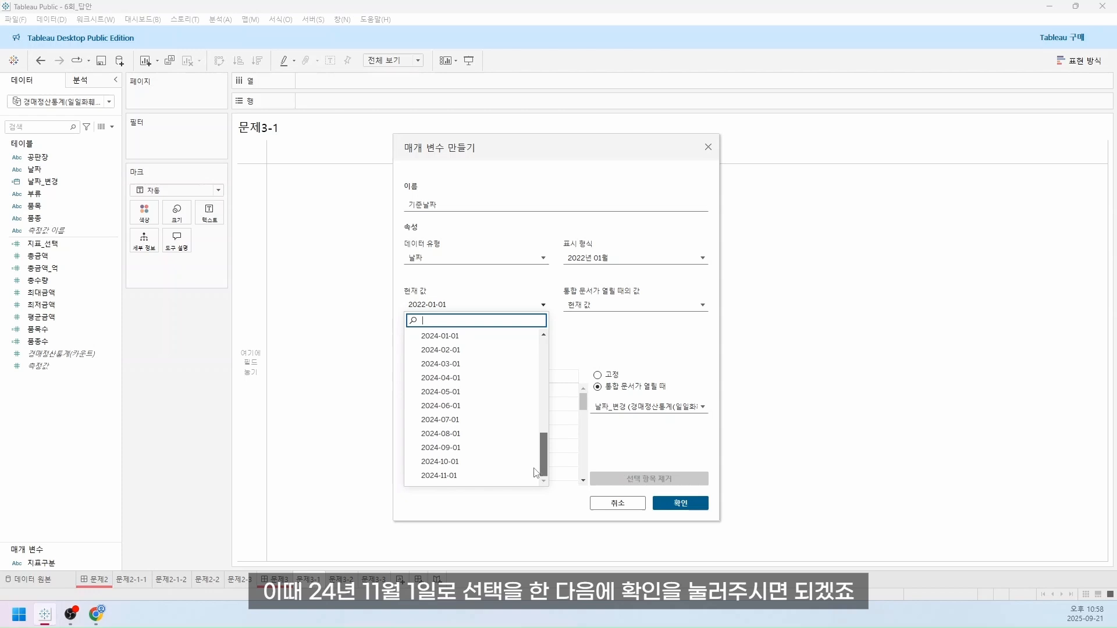
pyautogui.click(497, 477)
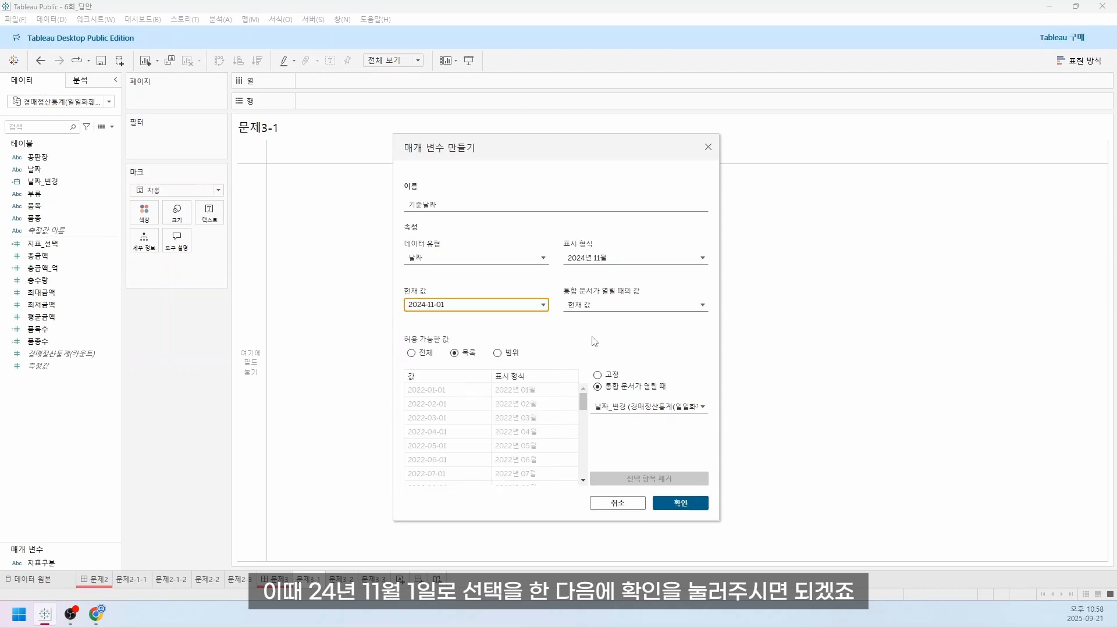
pyautogui.click(683, 503)
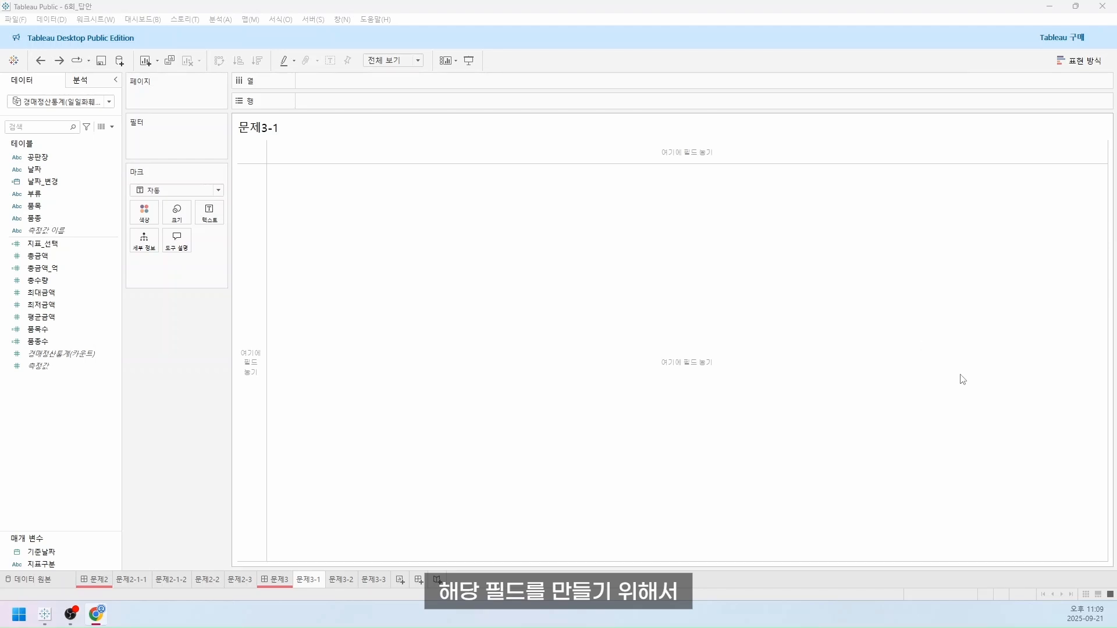
# Create a new calculated field and name it 날짜_2개년
pyautogui.click(113, 127)
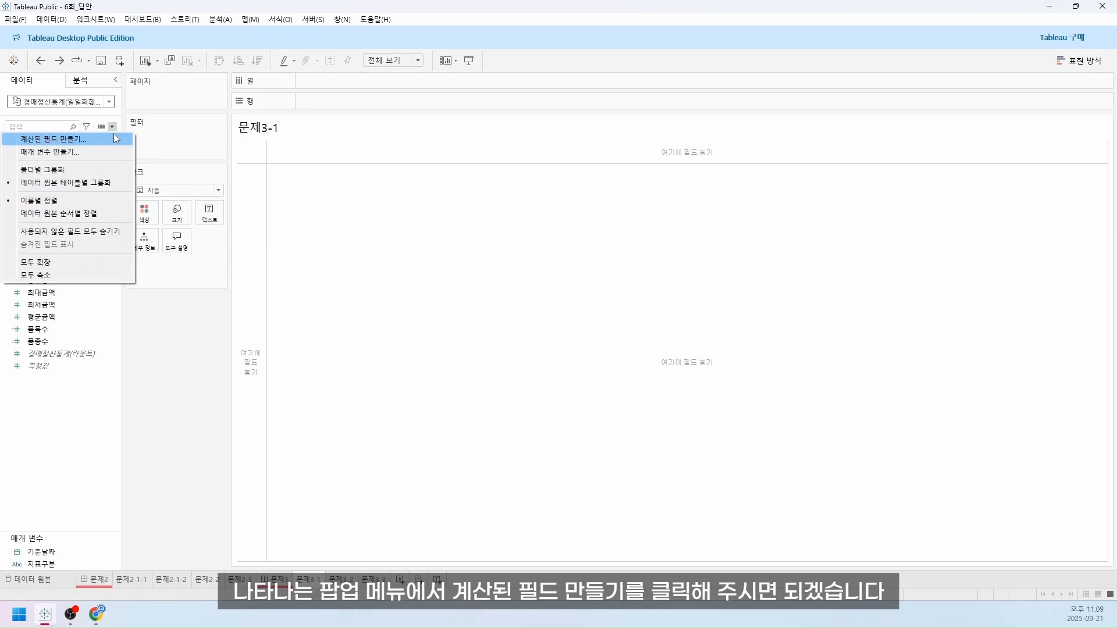
pyautogui.click(114, 139)
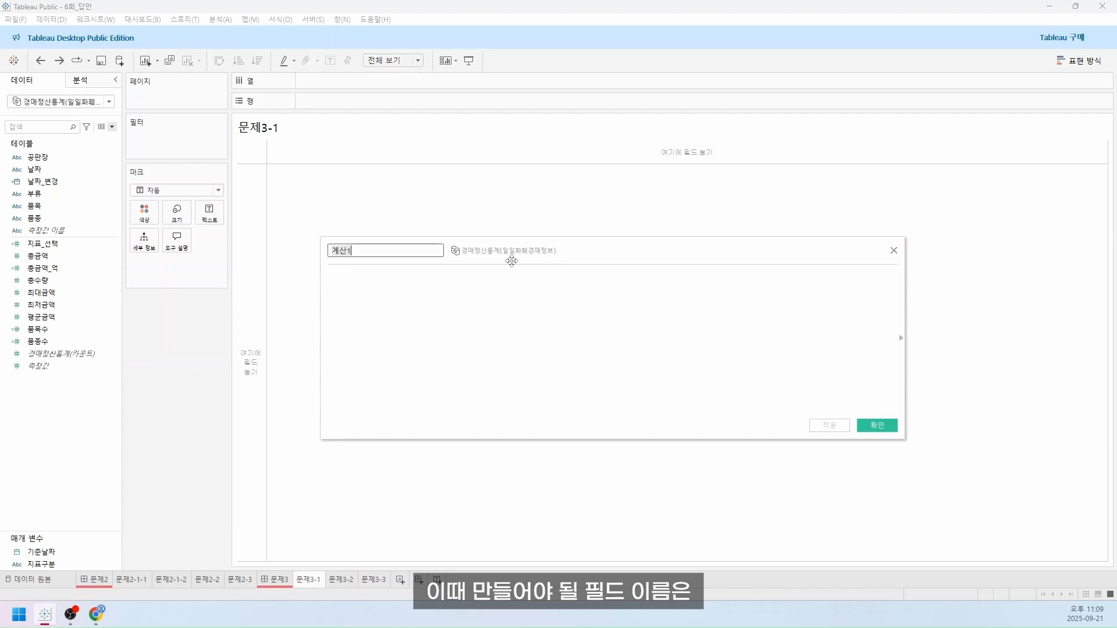
pyautogui.write('skf')
pyautogui.press('BackSpace')
pyautogui.press('BackSpace')
pyautogui.press('BackSpace')
pyautogui.write('날짜_')
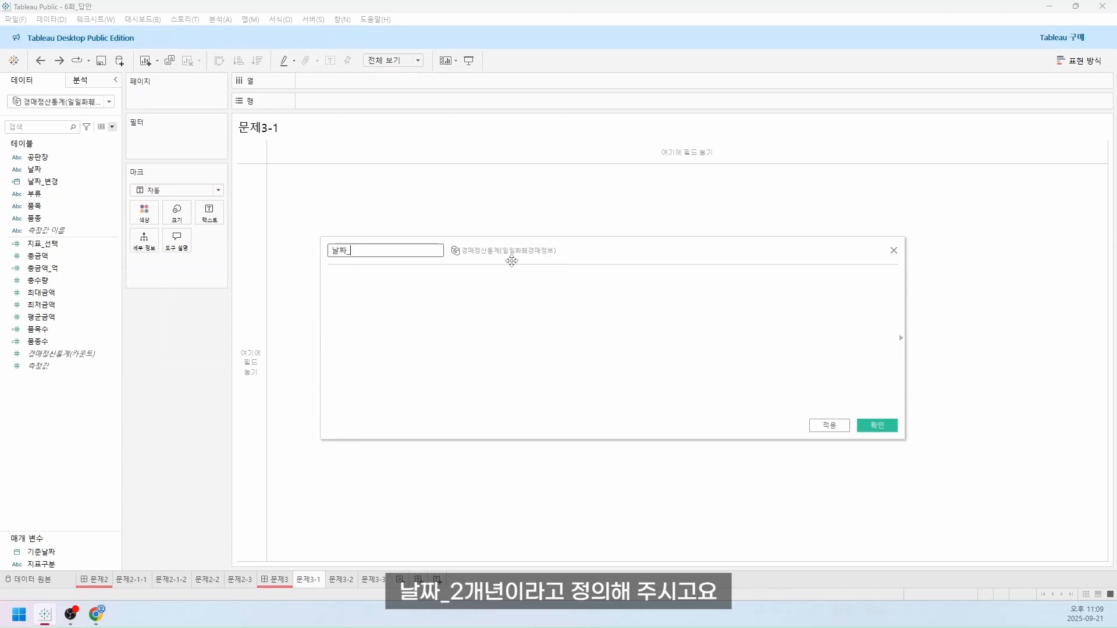
pyautogui.write('2개년')
pyautogui.press('Tab')
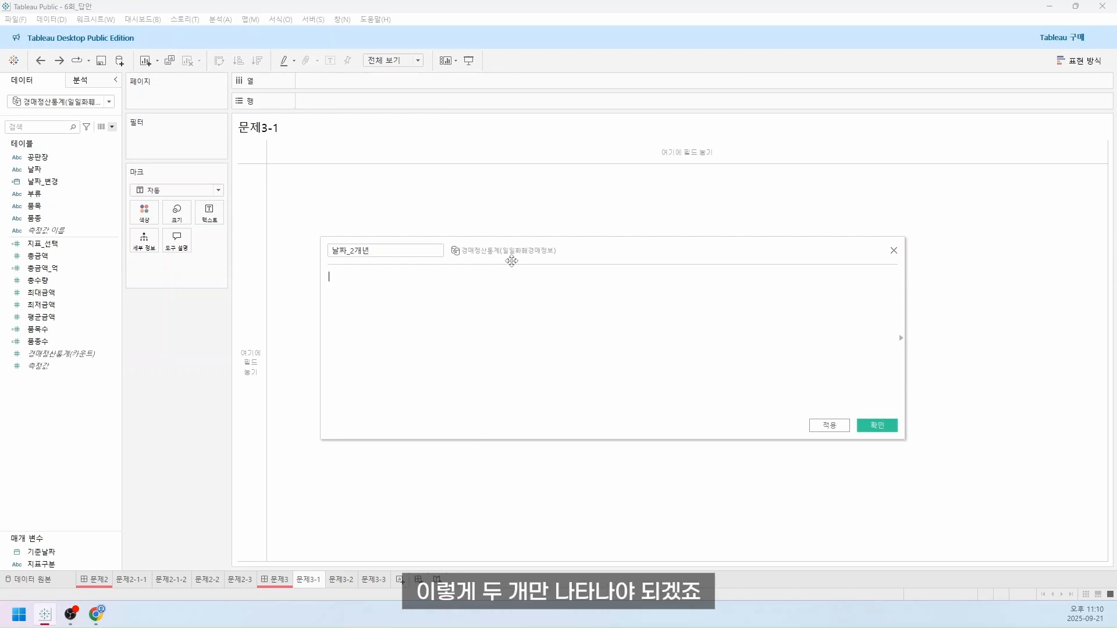
# Enter the formula DATETRUNC('year', [기준날짜]) to truncate the 기준날짜 parameter to its year
pyautogui.write('기준날')
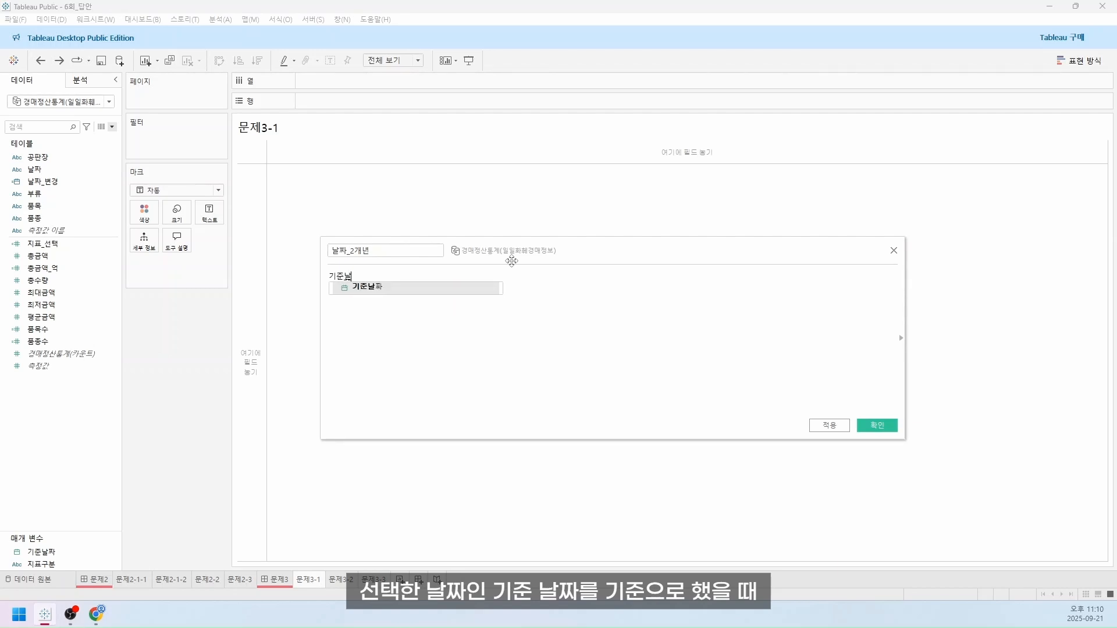
pyautogui.press('Return')
pyautogui.press('Home')
pyautogui.write('의')
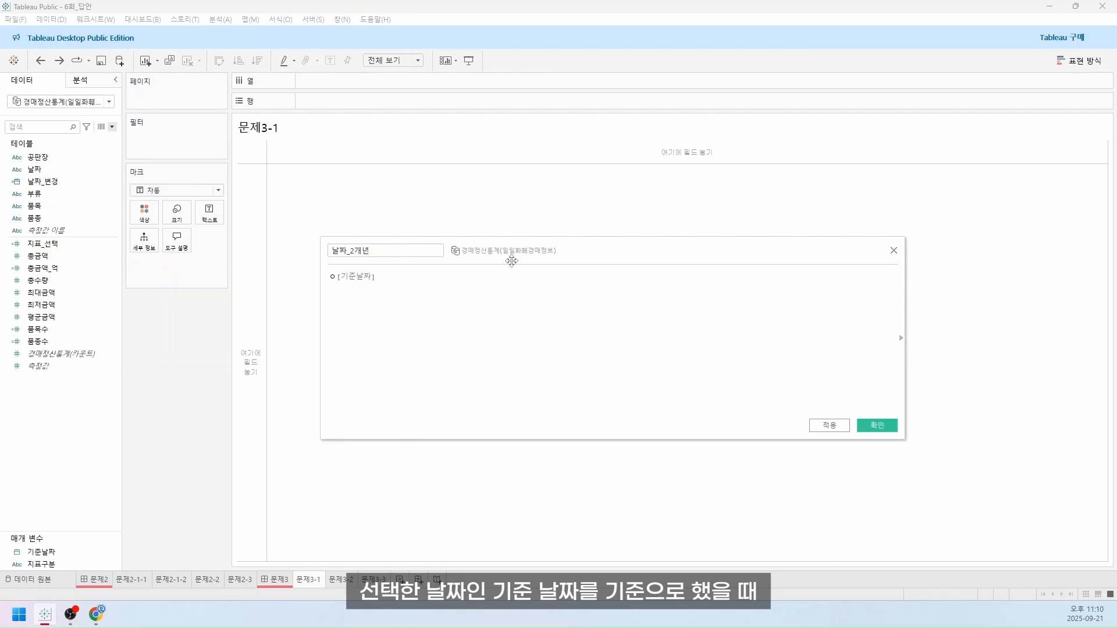
pyautogui.press('BackSpace')
pyautogui.write('DATETRUNC(')
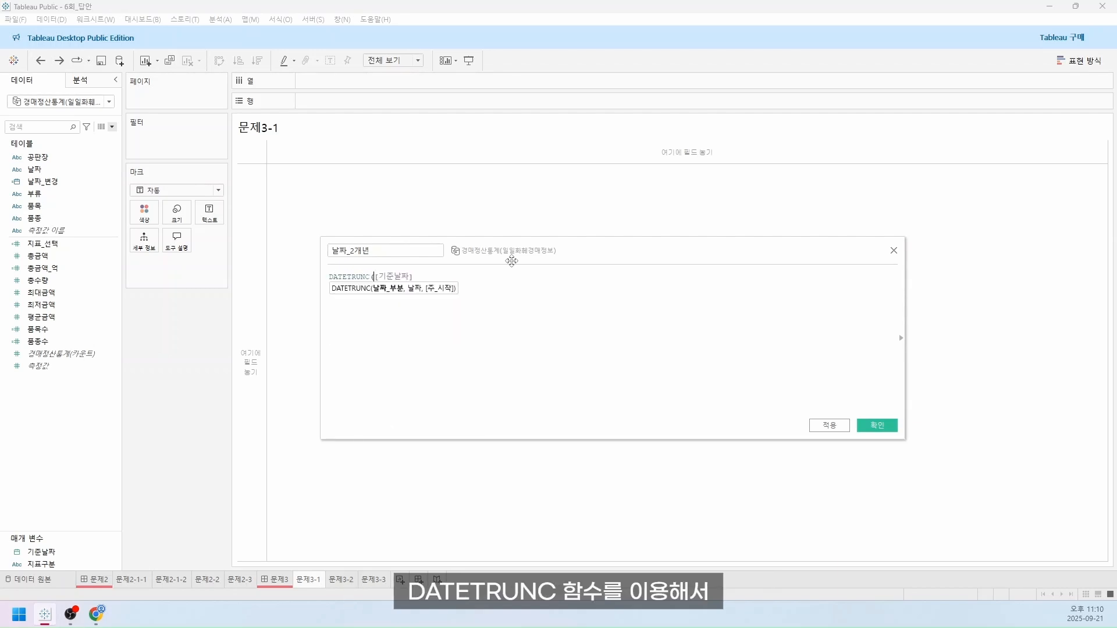
pyautogui.write("'year', [기준날짜]")
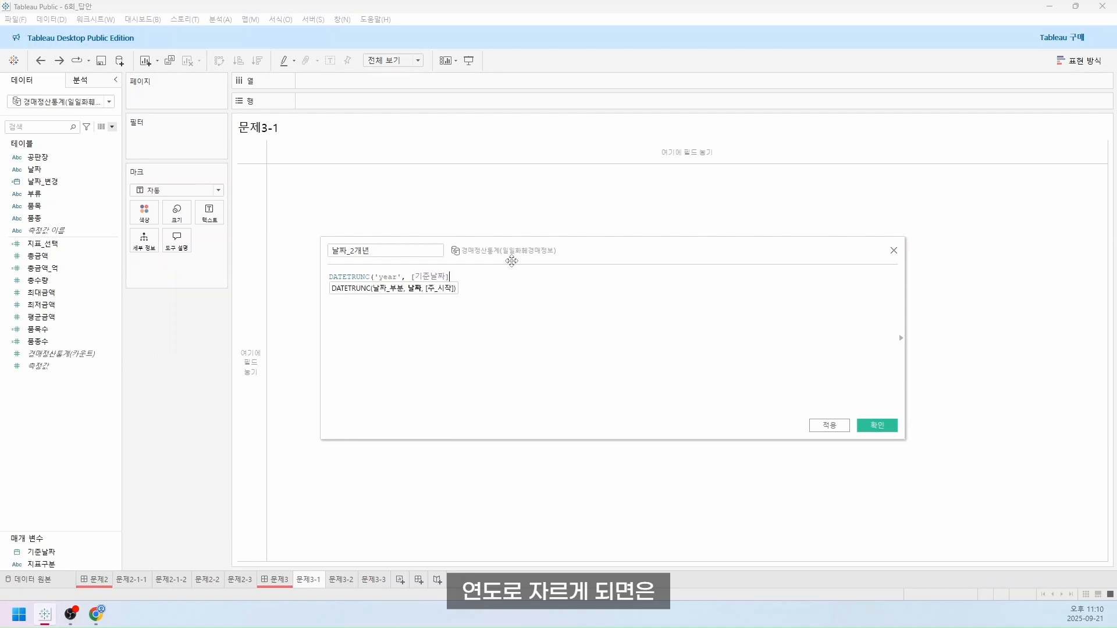
pyautogui.write(')')
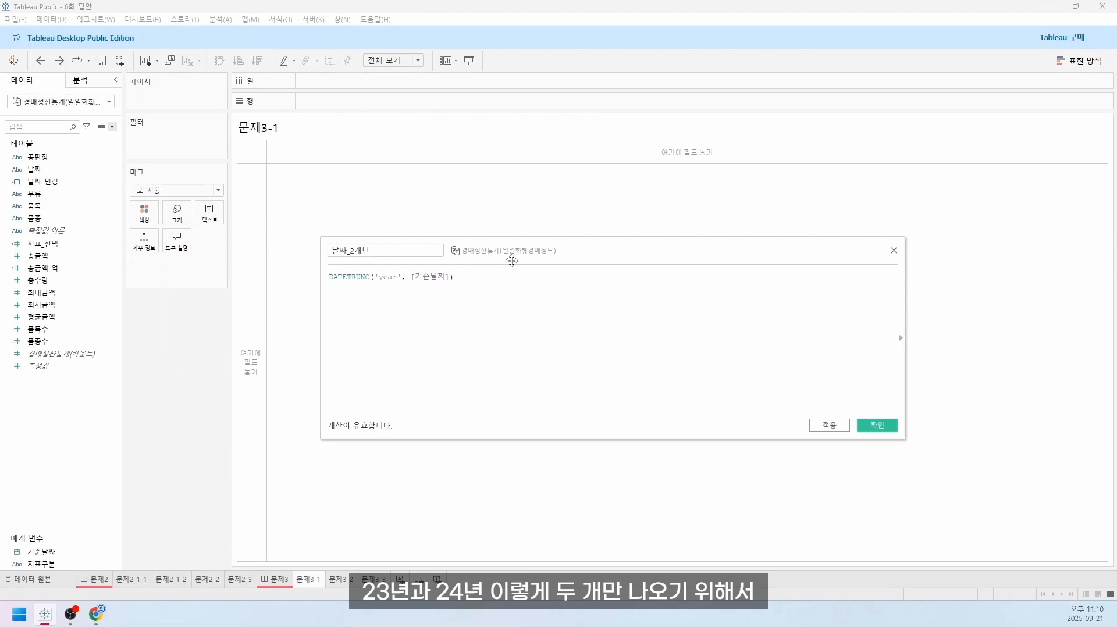
# Wrap the DATETRUNC expression in DATEADD('year', -1, …) to shift it back one year
pyautogui.write('DATEAS')
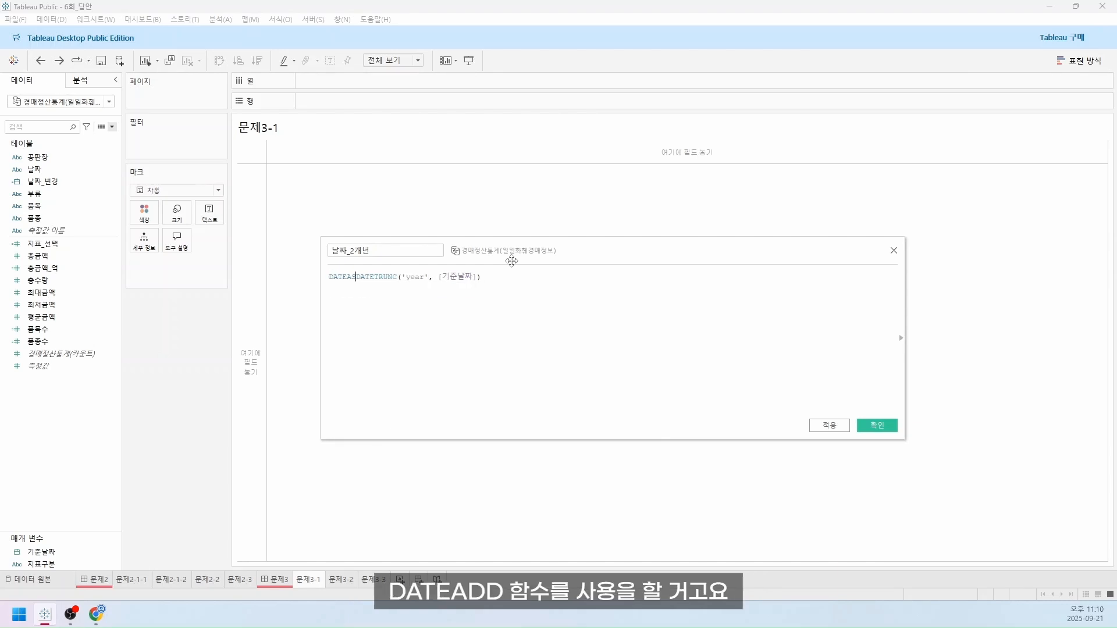
pyautogui.press('BackSpace')
pyautogui.write('DD(')
pyautogui.write("'year', -1,")
pyautogui.press('End')
pyautogui.write(')')
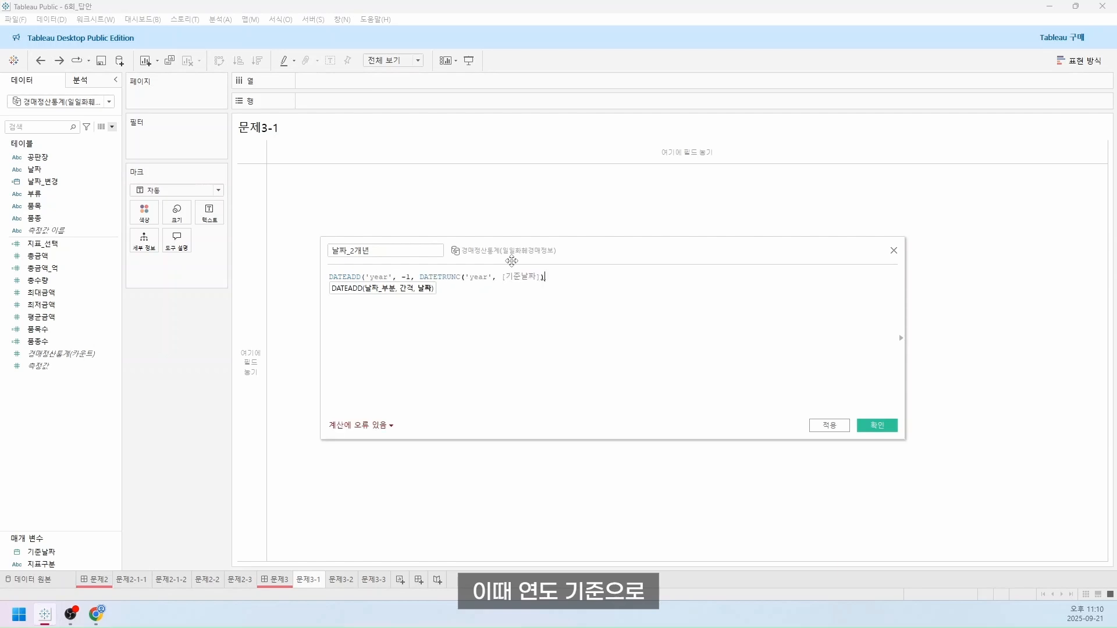
pyautogui.write(')')
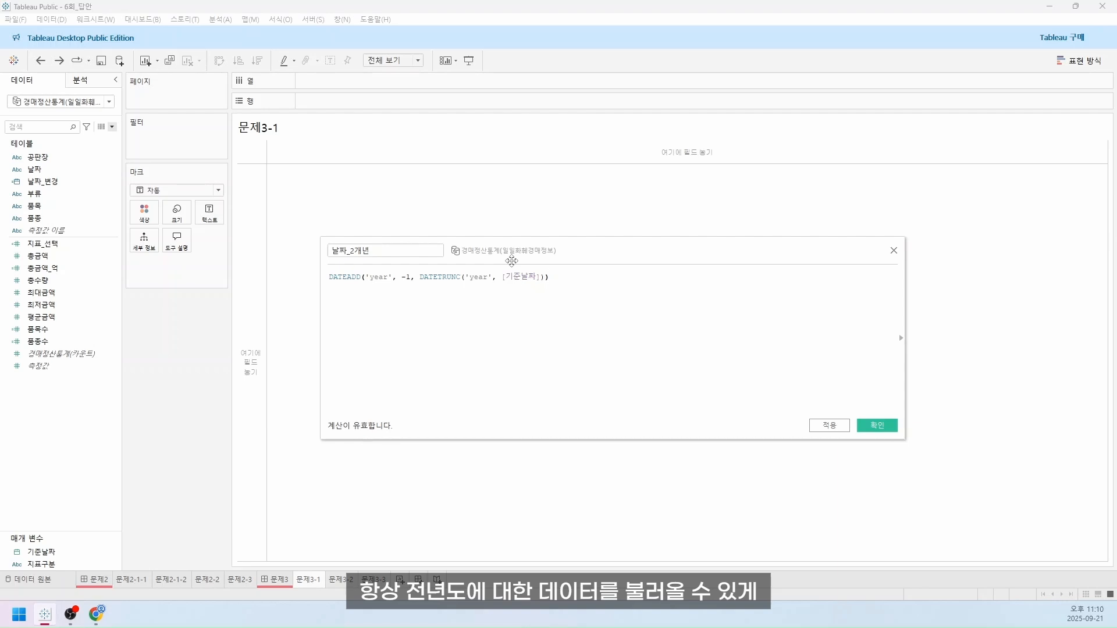
# Extend the DATEADD expression with <=[날짜_변경] and add the AND operator on its own line below it
pyautogui.write('<=')
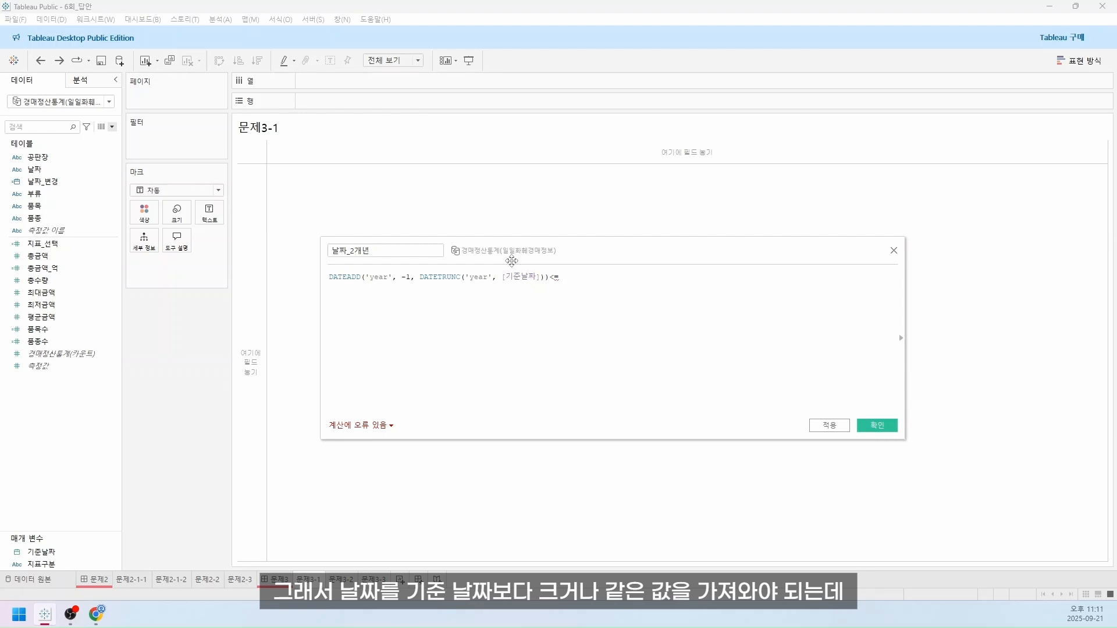
pyautogui.moveTo(42, 182); pyautogui.dragTo(627, 301)
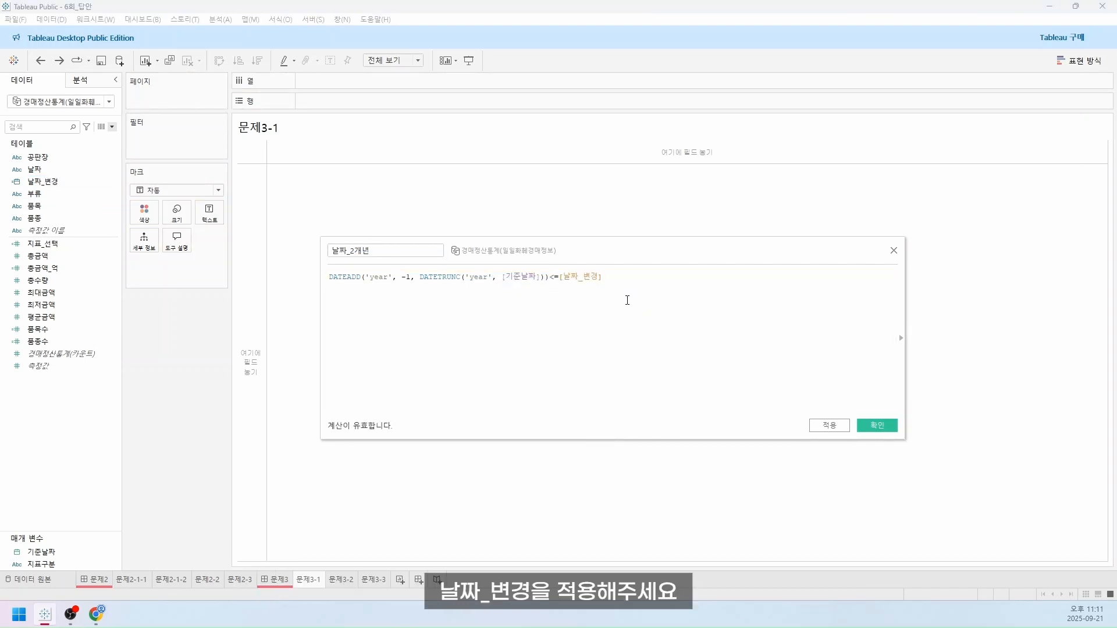
pyautogui.press('Return')
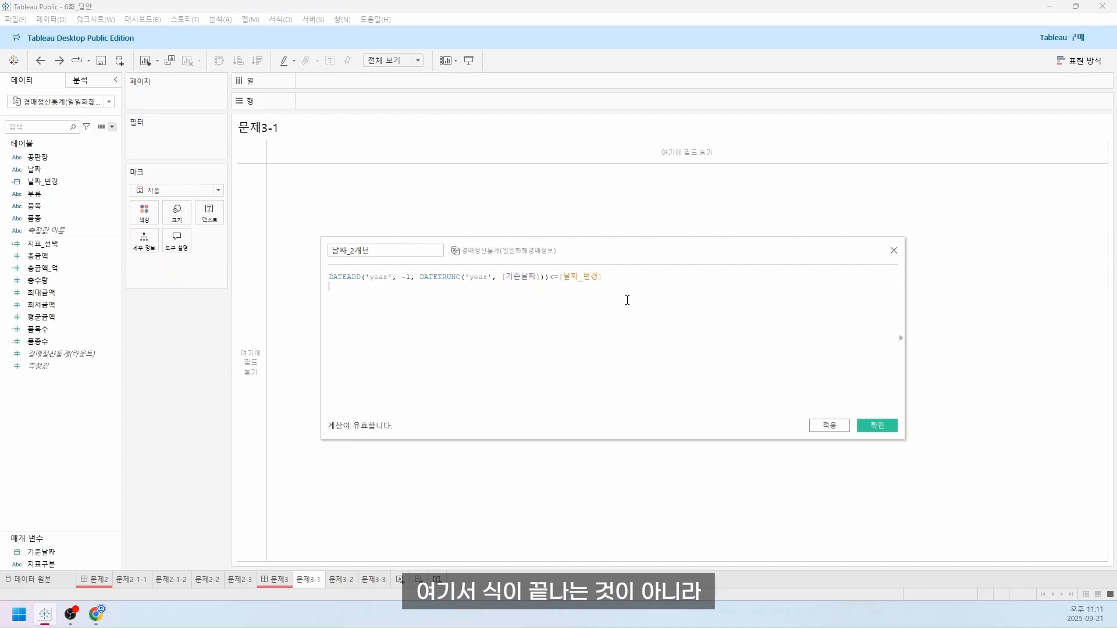
pyautogui.write('AND')
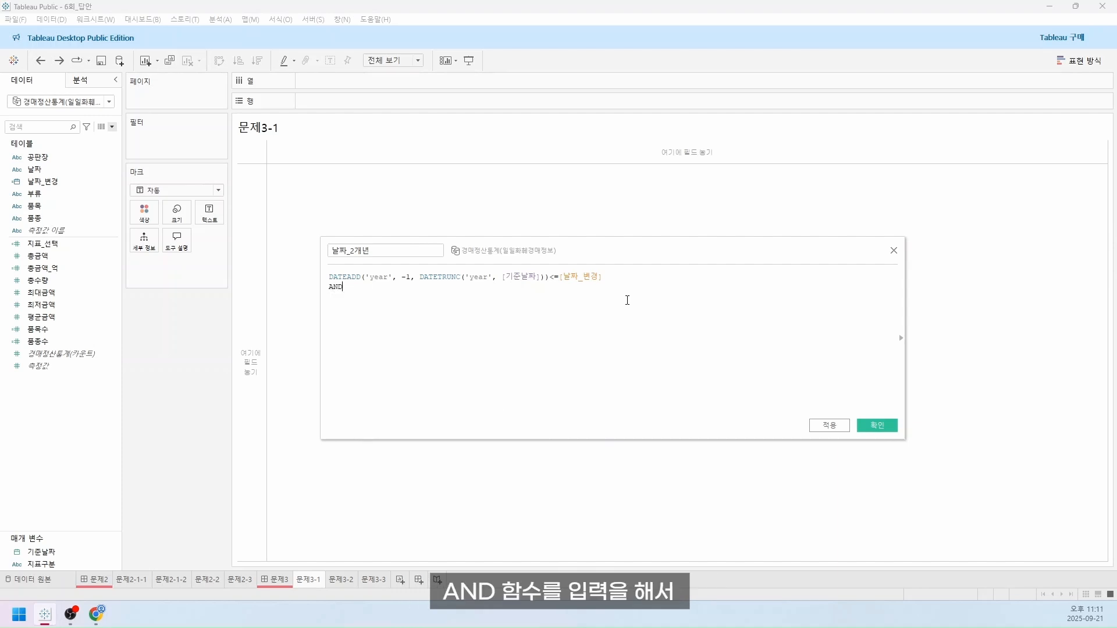
pyautogui.press('Return')
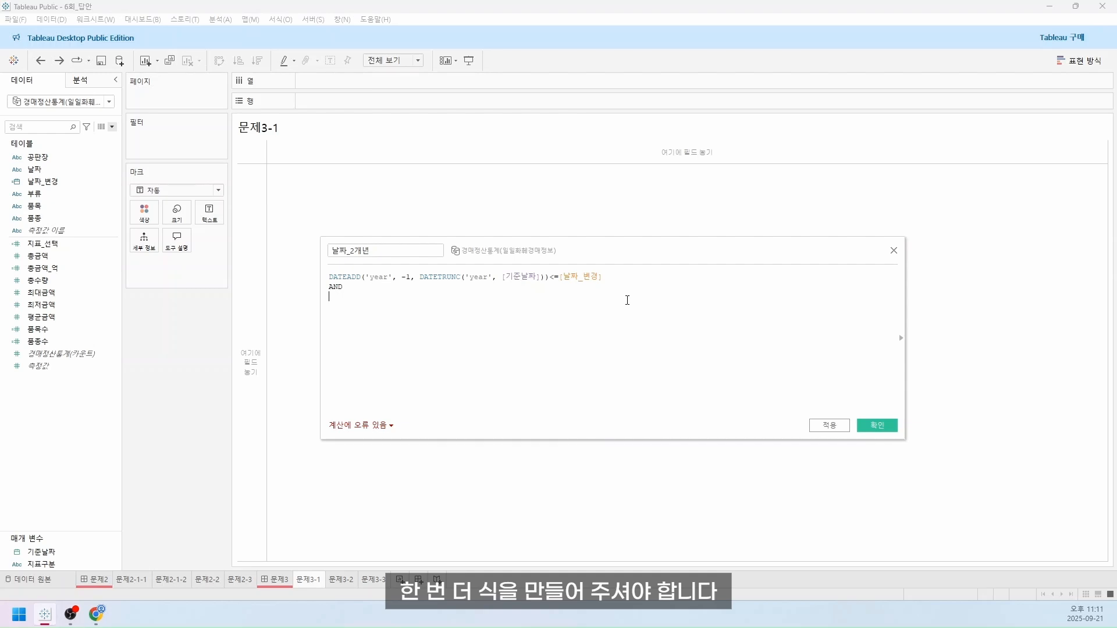
# Add the second condition [기준날짜] >= [날짜_변경] below AND and save the 날짜_2개년 field
pyautogui.write('[')
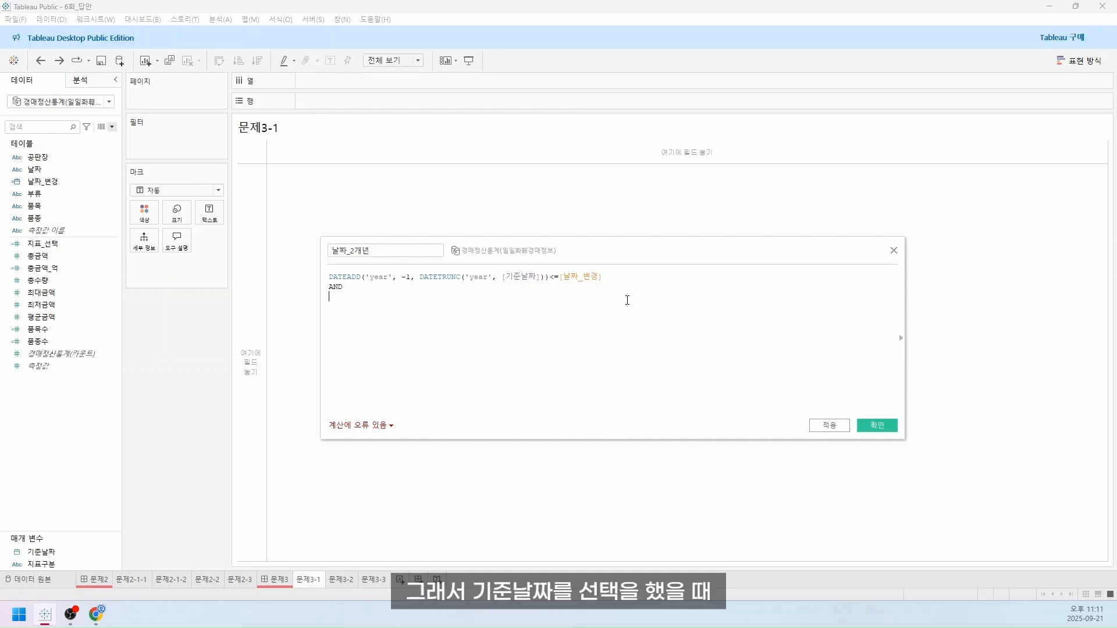
pyautogui.write('기준날')
pyautogui.press('Return')
pyautogui.write('>=')
pyautogui.write(' 날짜변')
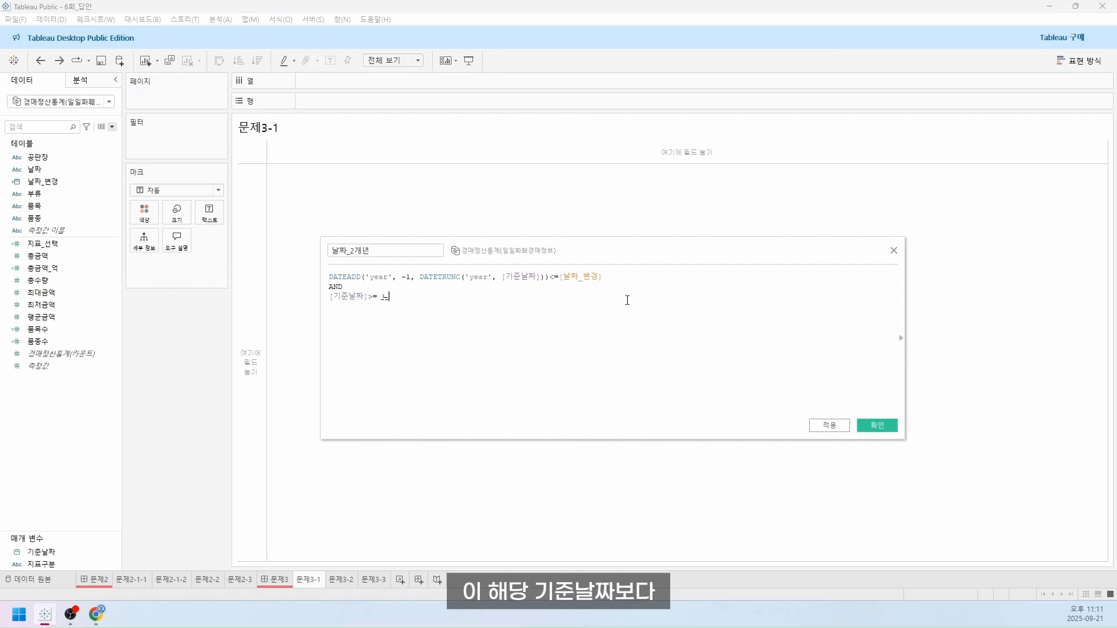
pyautogui.press('Return')
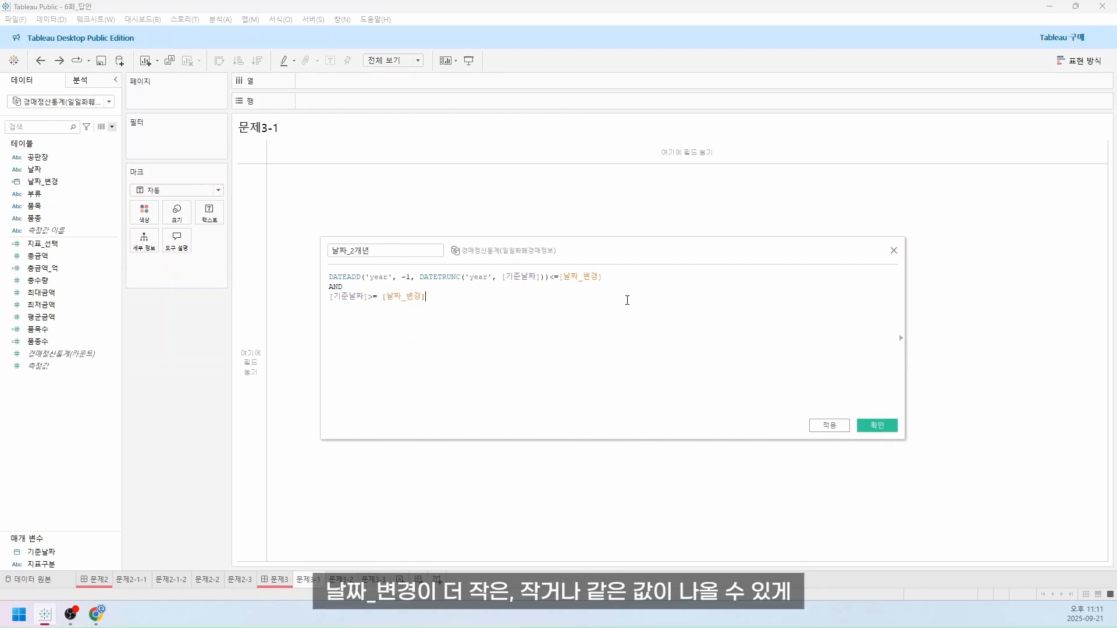
pyautogui.click(366, 296)
pyautogui.click(506, 305)
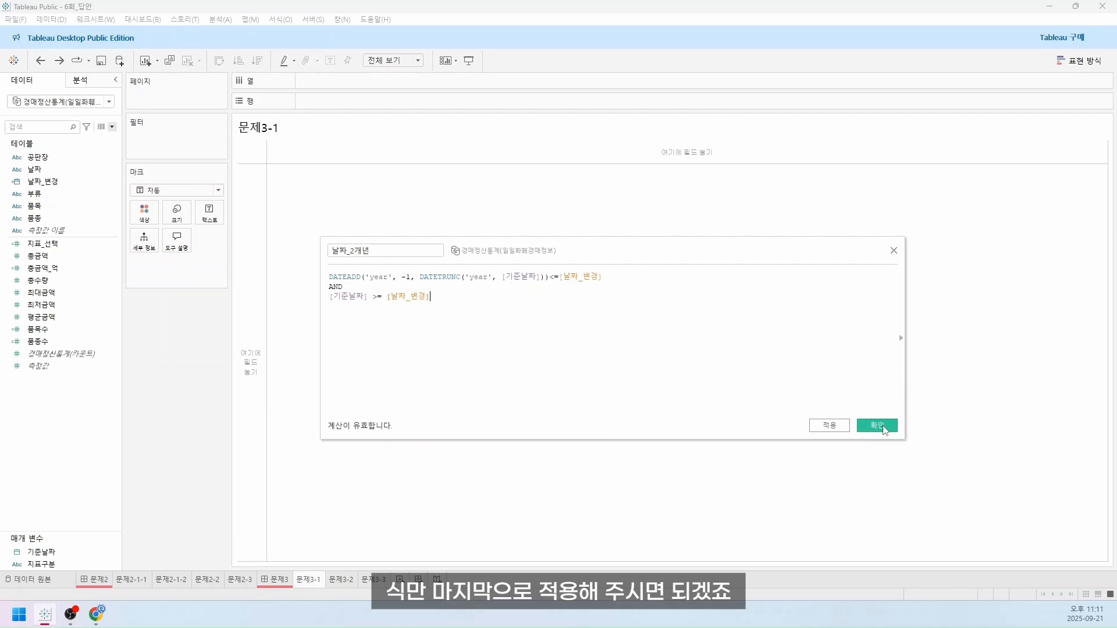
pyautogui.click(878, 426)
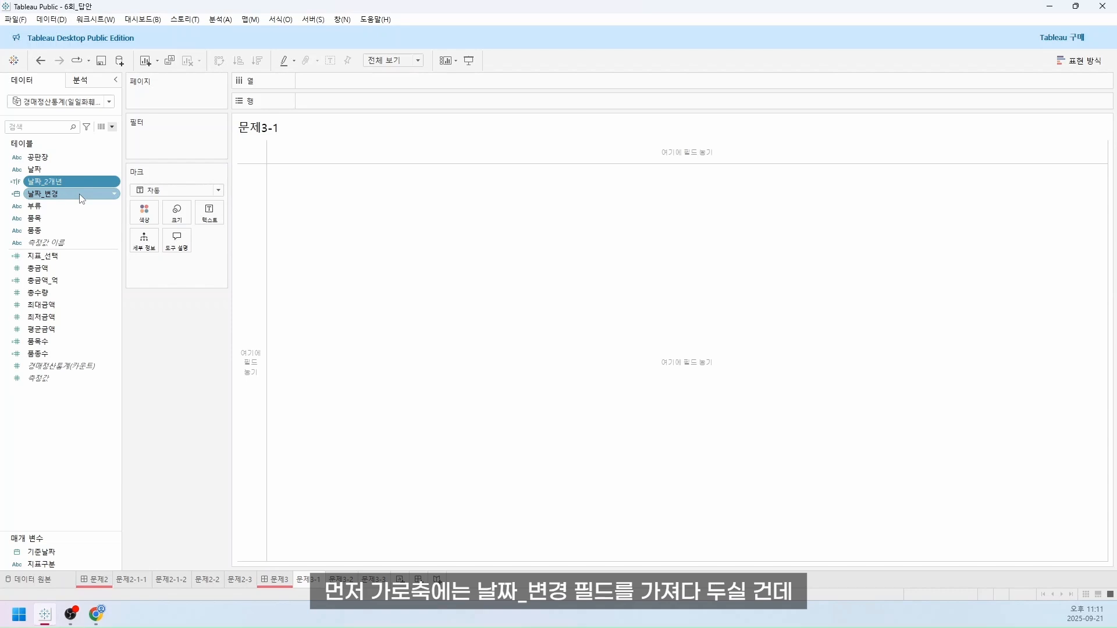
# Plot 지표_선택 on rows against 날짜_변경 on columns, with the date shown as the discrete month (월)
pyautogui.moveTo(79, 193); pyautogui.dragTo(341, 82)
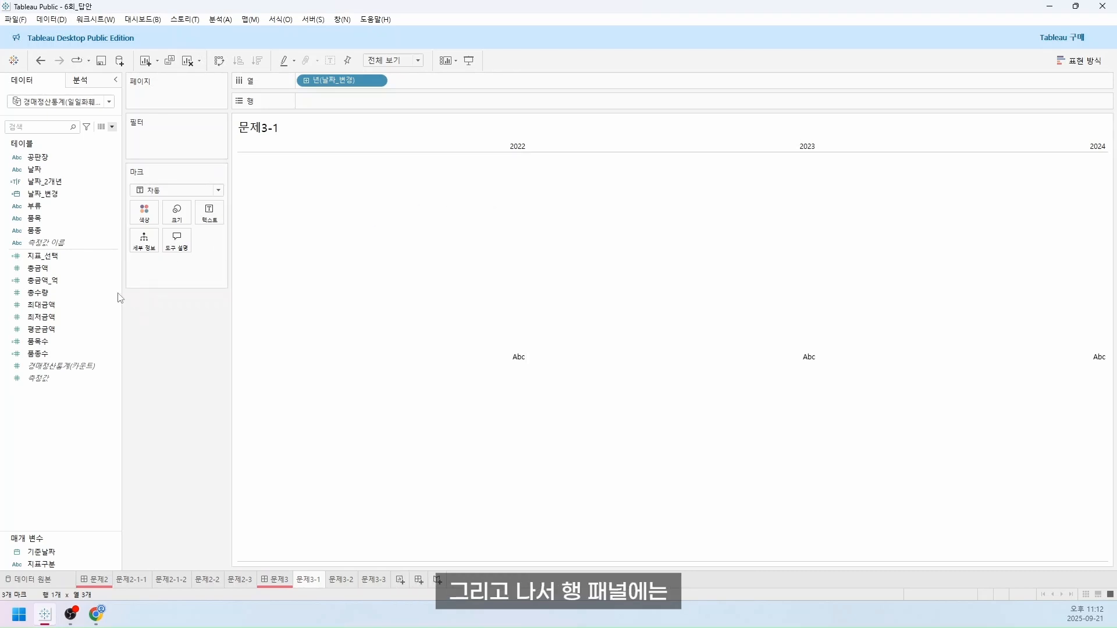
pyautogui.moveTo(42, 256); pyautogui.dragTo(353, 108)
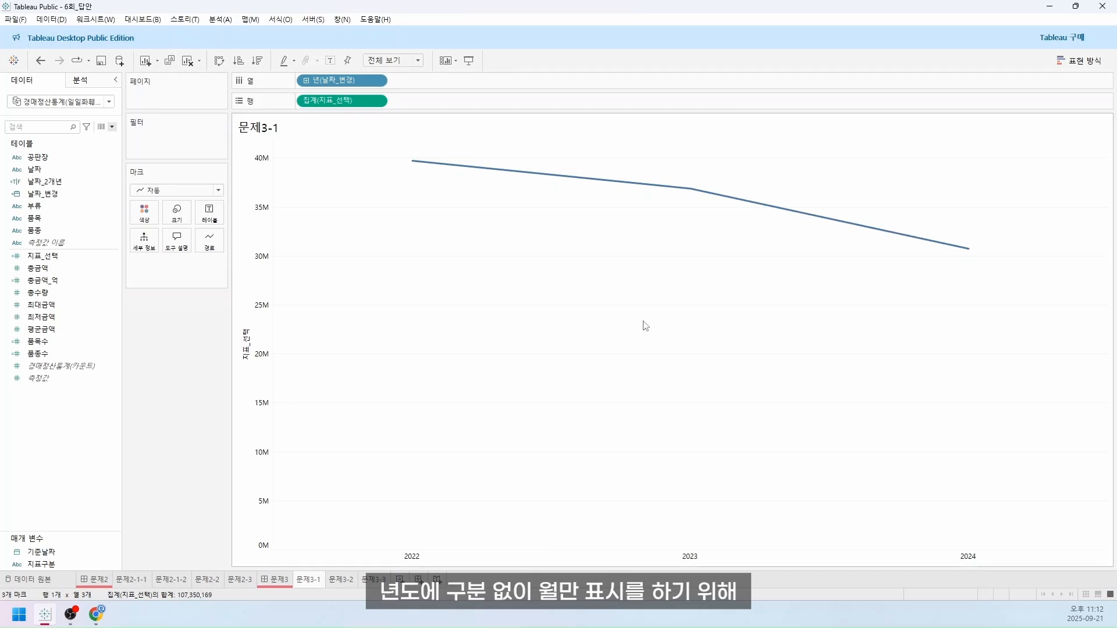
pyautogui.rightClick(353, 84)
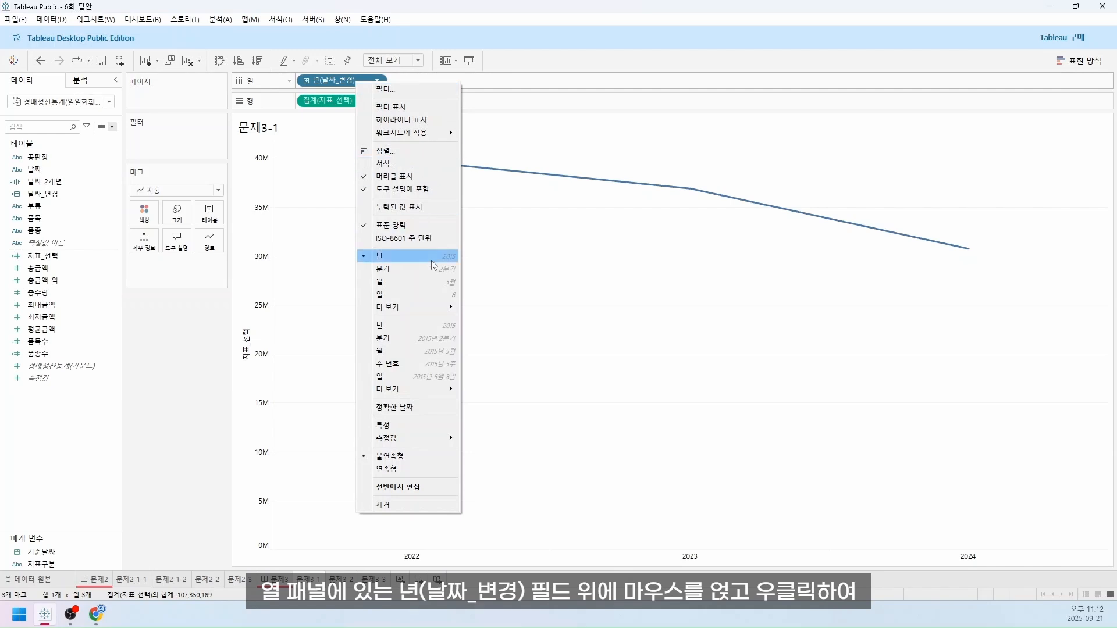
pyautogui.click(421, 282)
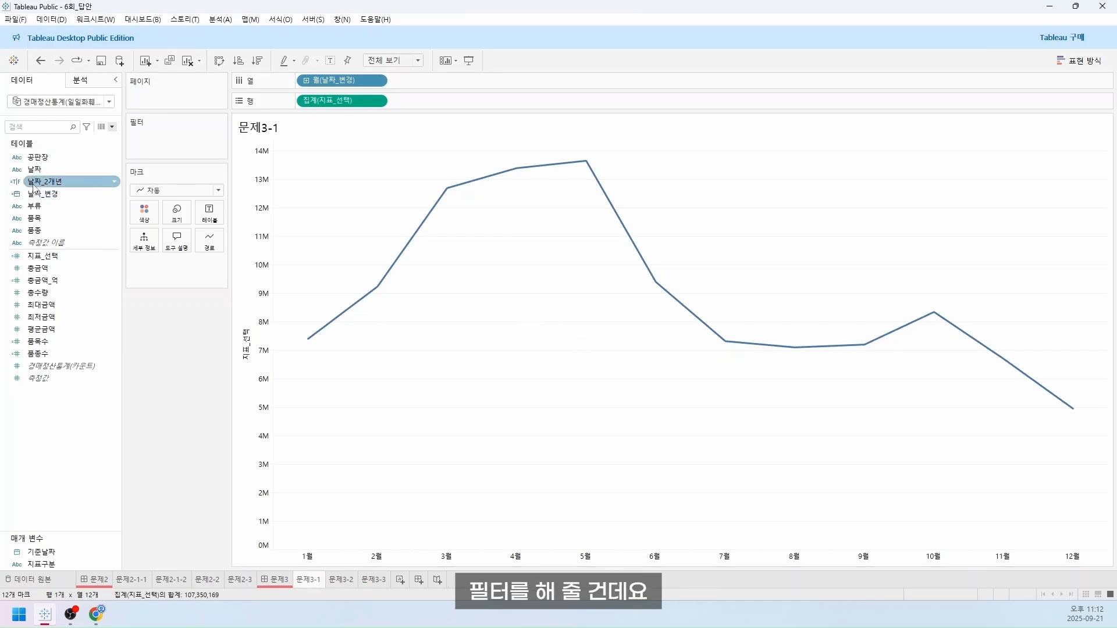
# Filter the worksheet by 날짜_2개년, keeping only the value 참
pyautogui.moveTo(41, 181); pyautogui.dragTo(166, 148)
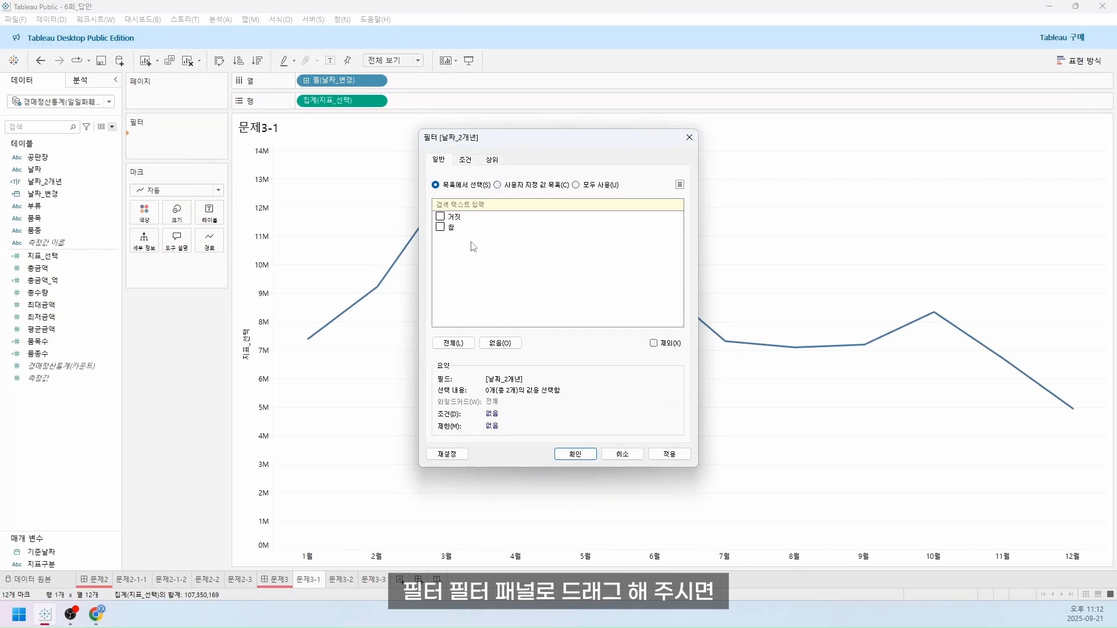
pyautogui.click(442, 228)
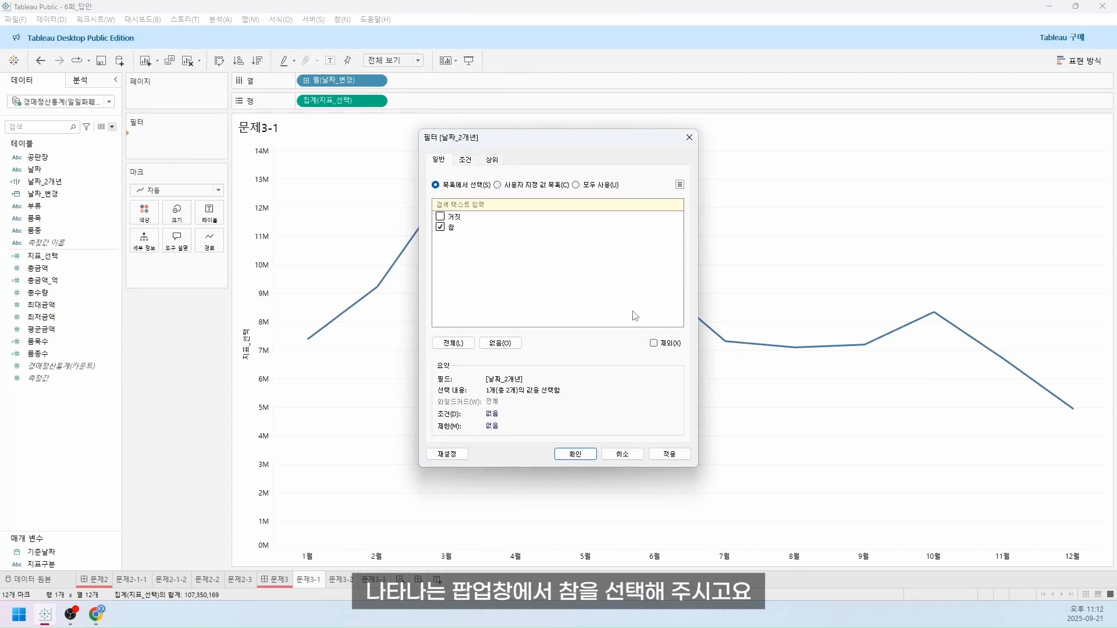
pyautogui.click(588, 455)
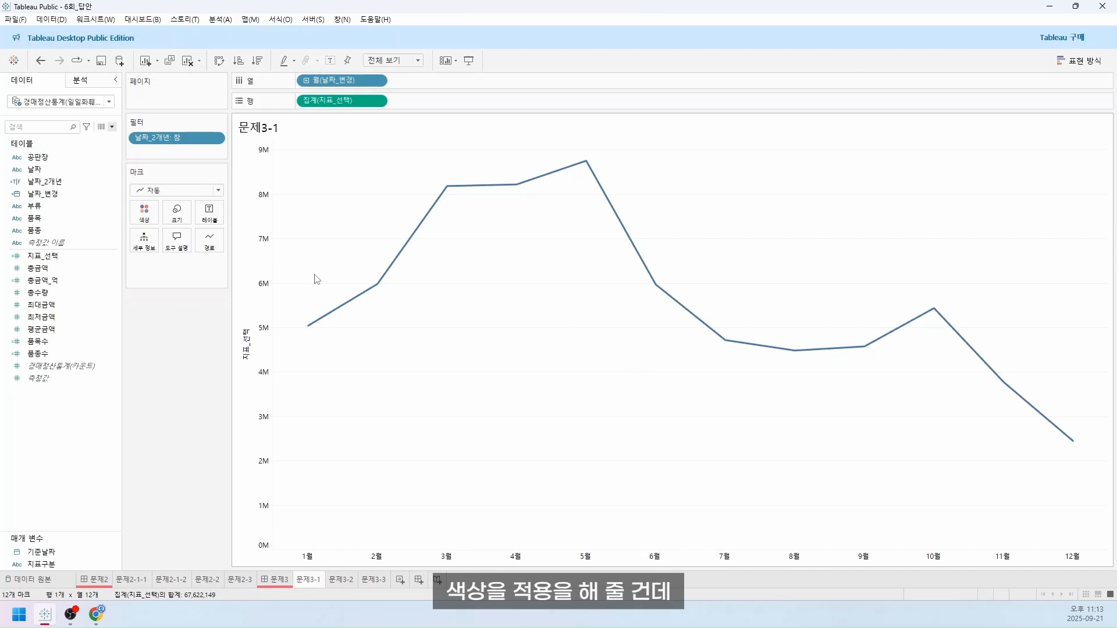
# Color the line chart by the year of 날짜_변경
pyautogui.click(74, 194)
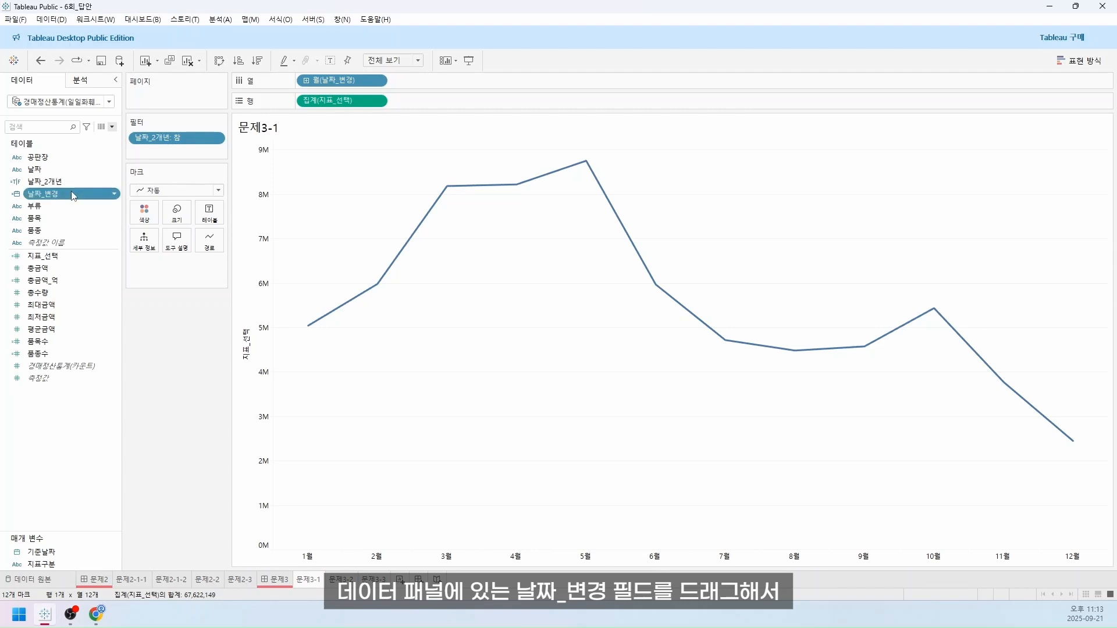
pyautogui.moveTo(74, 196); pyautogui.dragTo(145, 214)
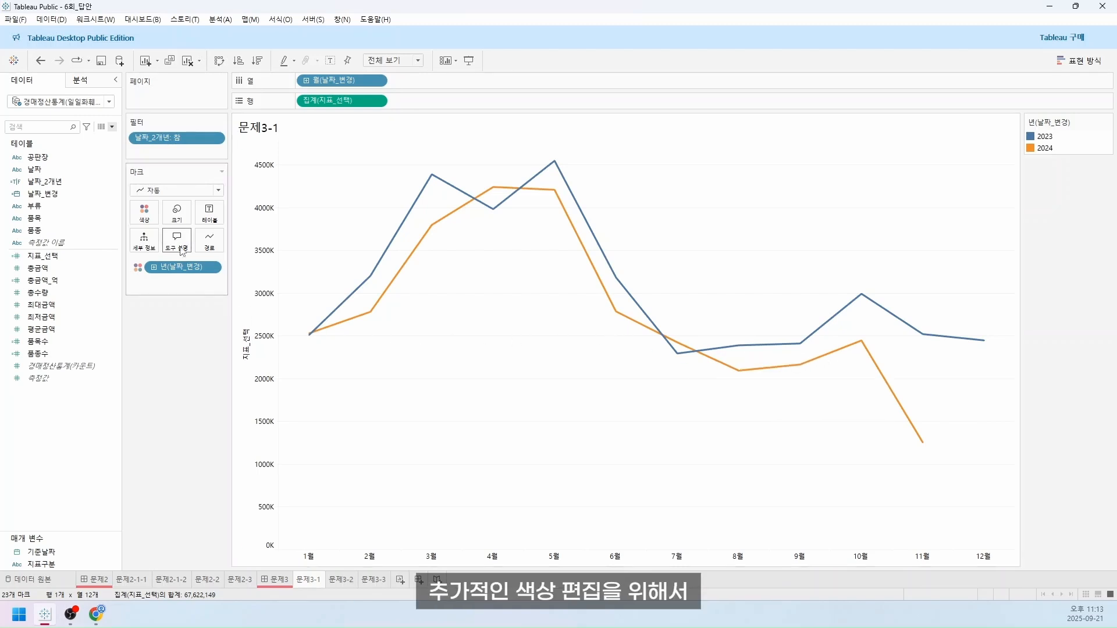
# Set the color of the 2023 line to #F28E2B
pyautogui.click(153, 216)
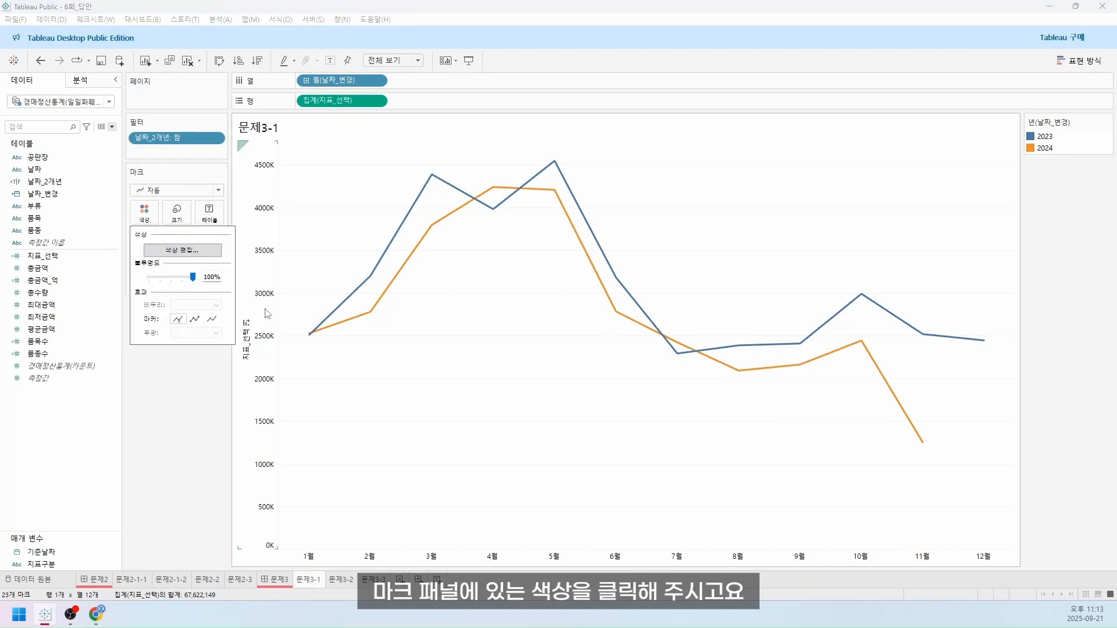
pyautogui.click(184, 253)
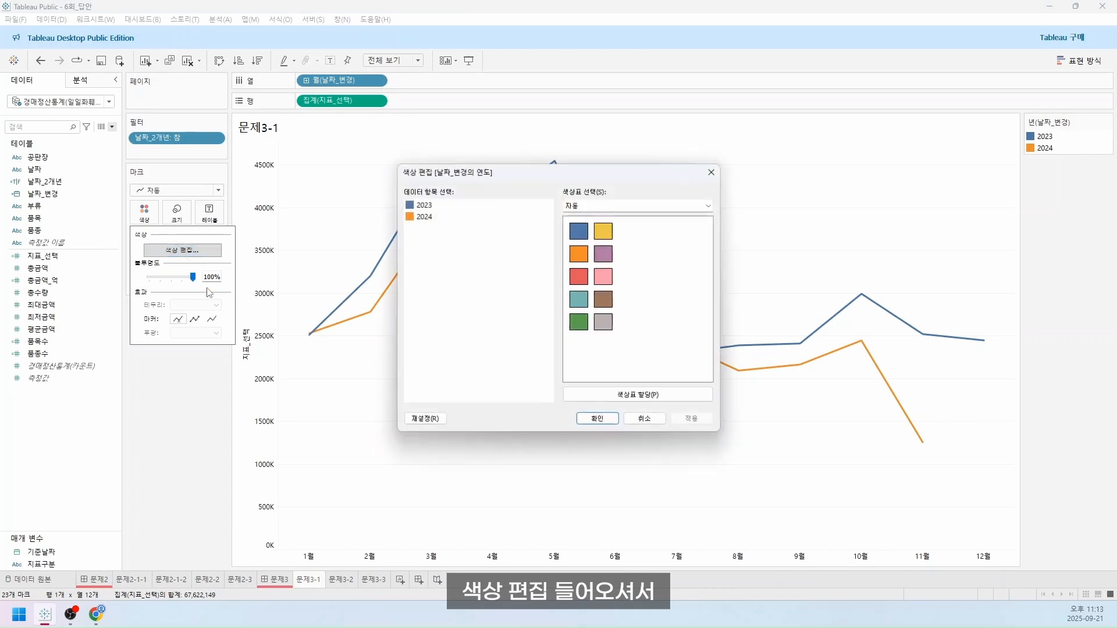
pyautogui.doubleClick(429, 209)
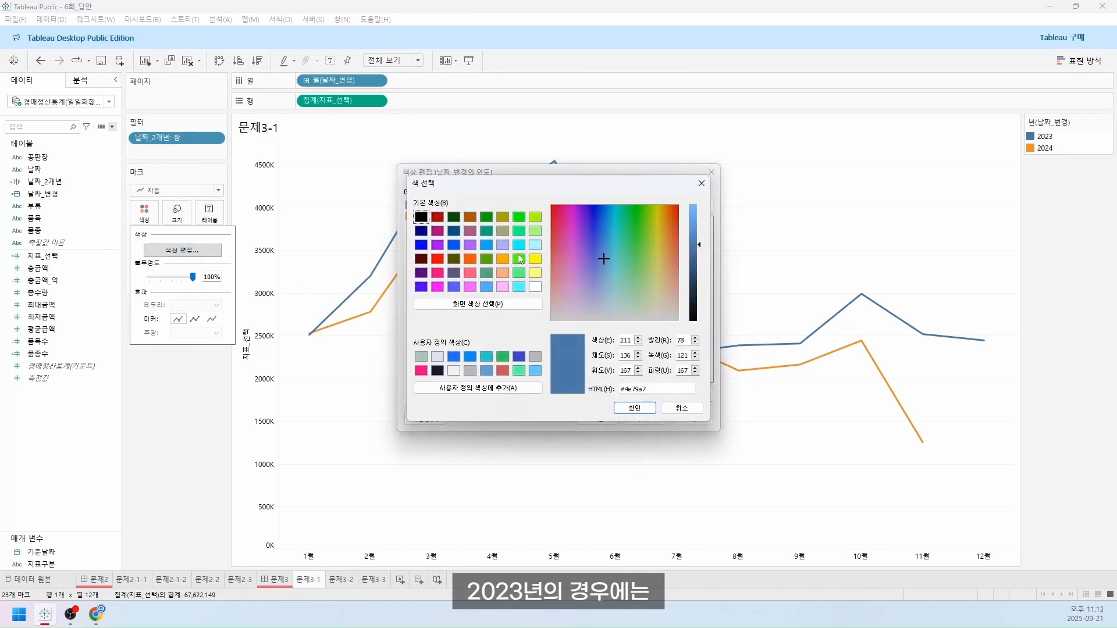
pyautogui.doubleClick(650, 388)
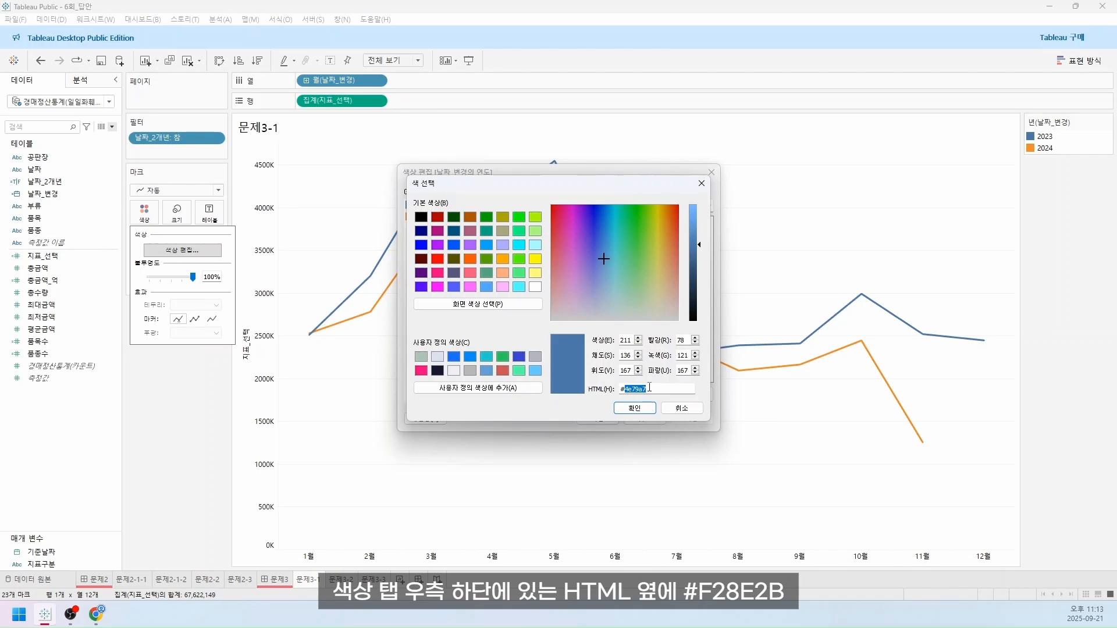
pyautogui.write('F28')
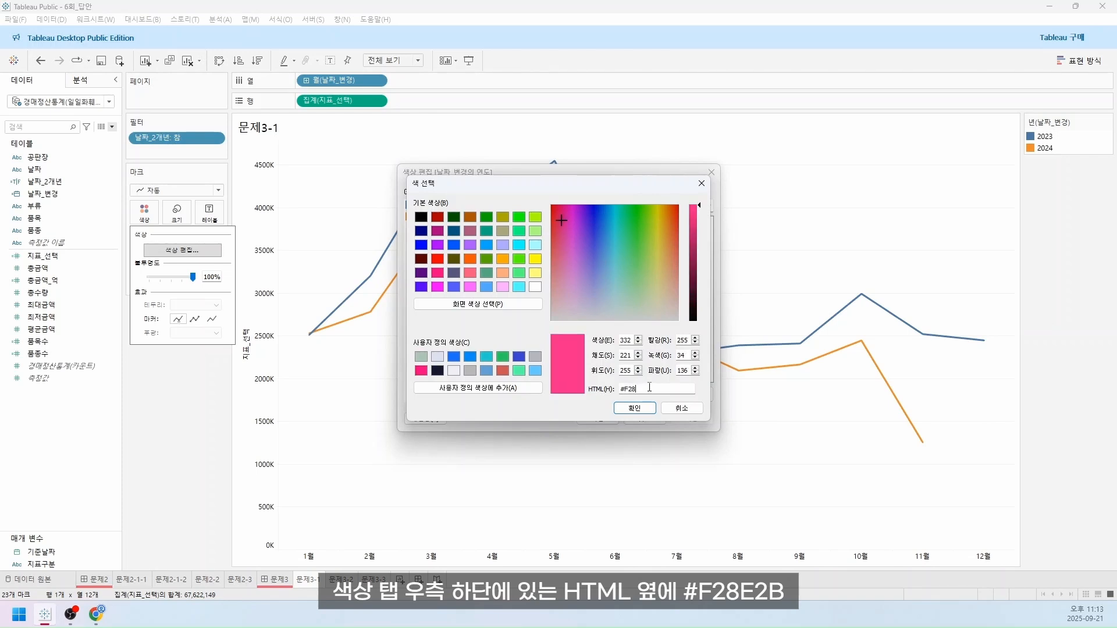
pyautogui.write('E2B')
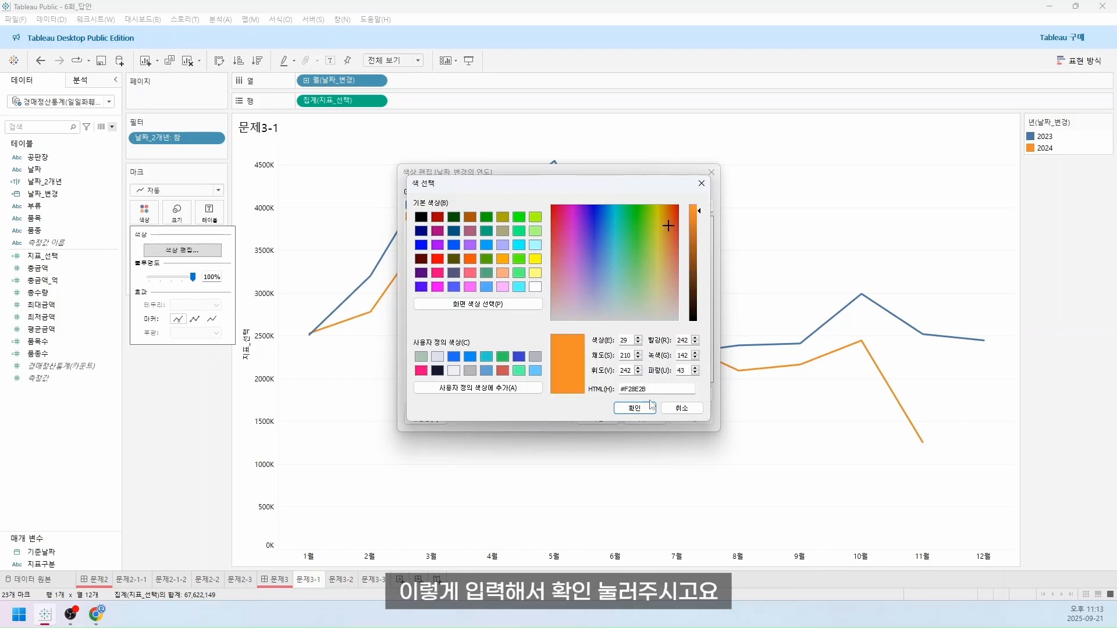
pyautogui.click(636, 411)
# Set the color of the 2024 line to #E15759 and apply the edited colors to the chart
pyautogui.doubleClick(427, 217)
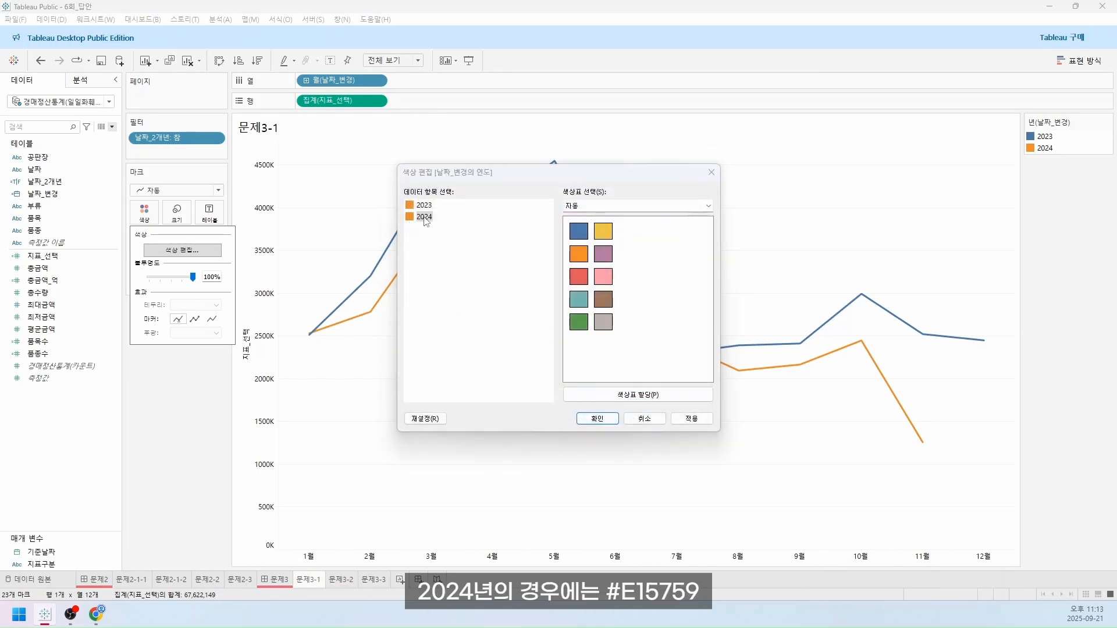
pyautogui.doubleClick(645, 387)
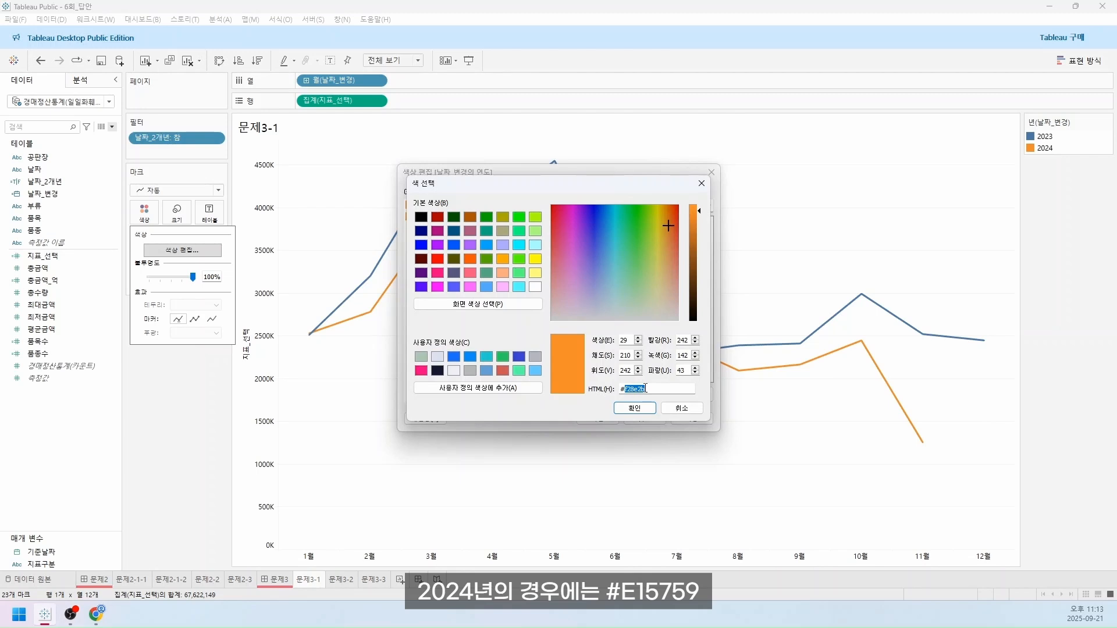
pyautogui.write('E15759')
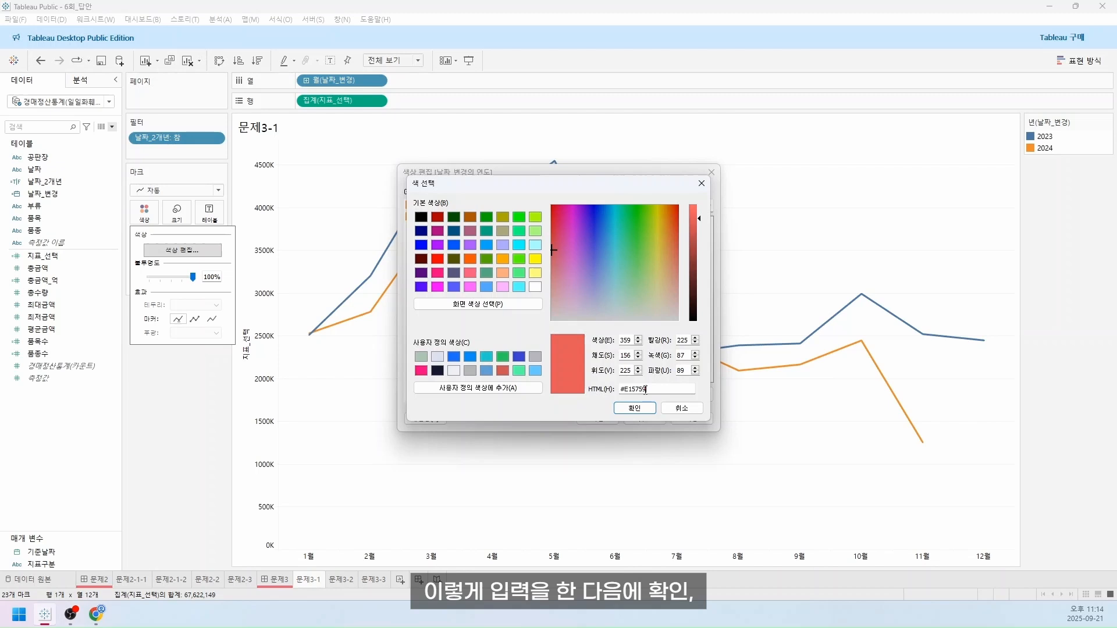
pyautogui.click(642, 408)
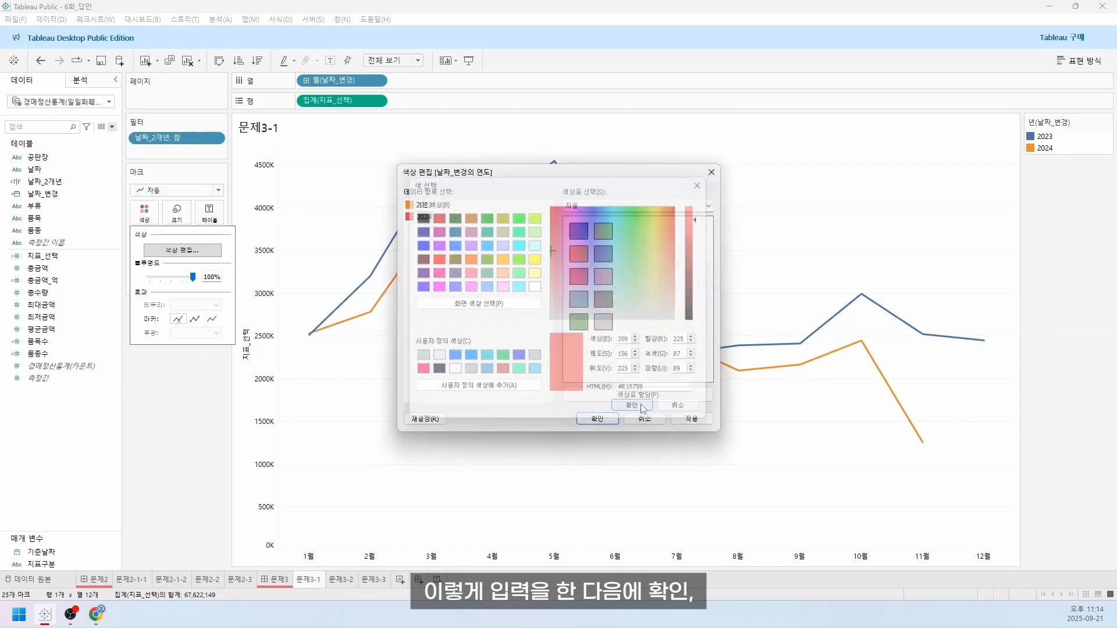
pyautogui.click(599, 420)
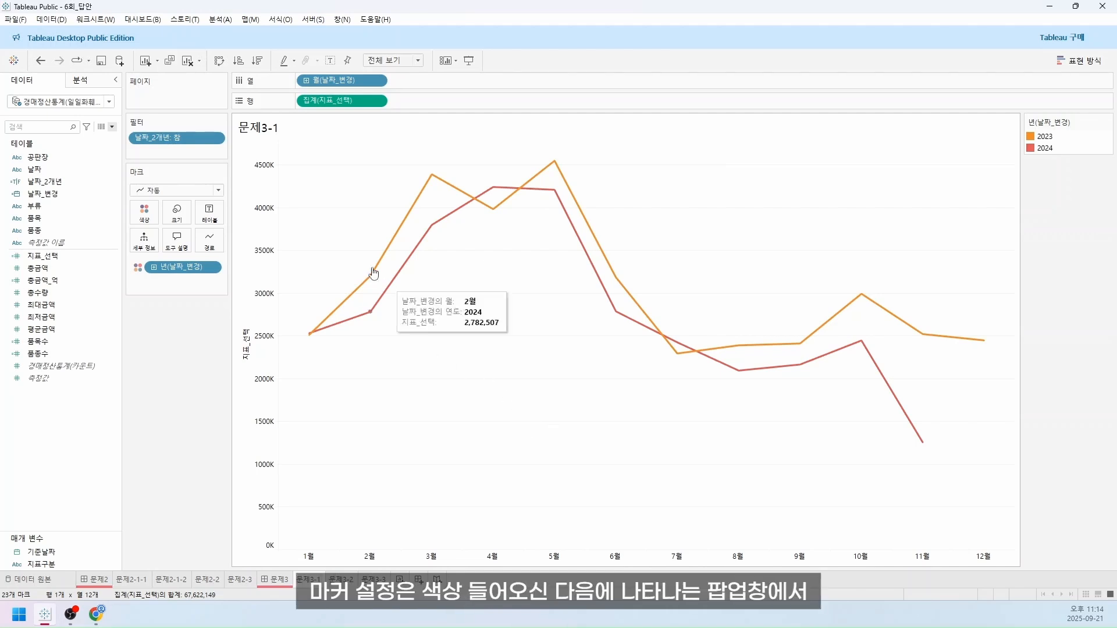
# Show markers on all data points of the lines using the 전체 marker effect
pyautogui.click(149, 220)
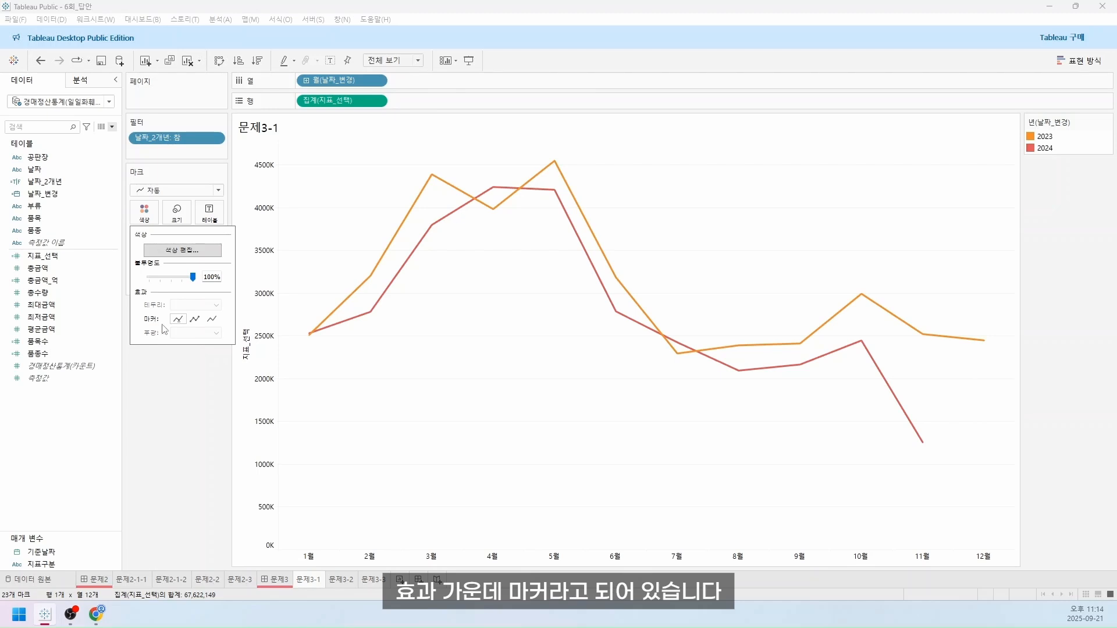
pyautogui.click(195, 319)
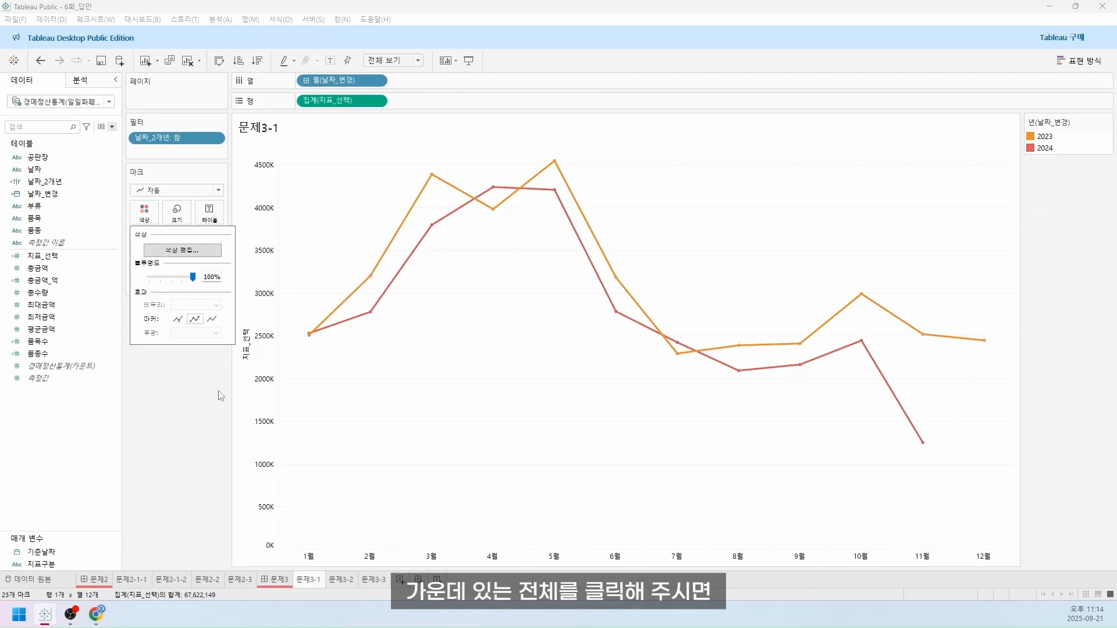
pyautogui.click(205, 403)
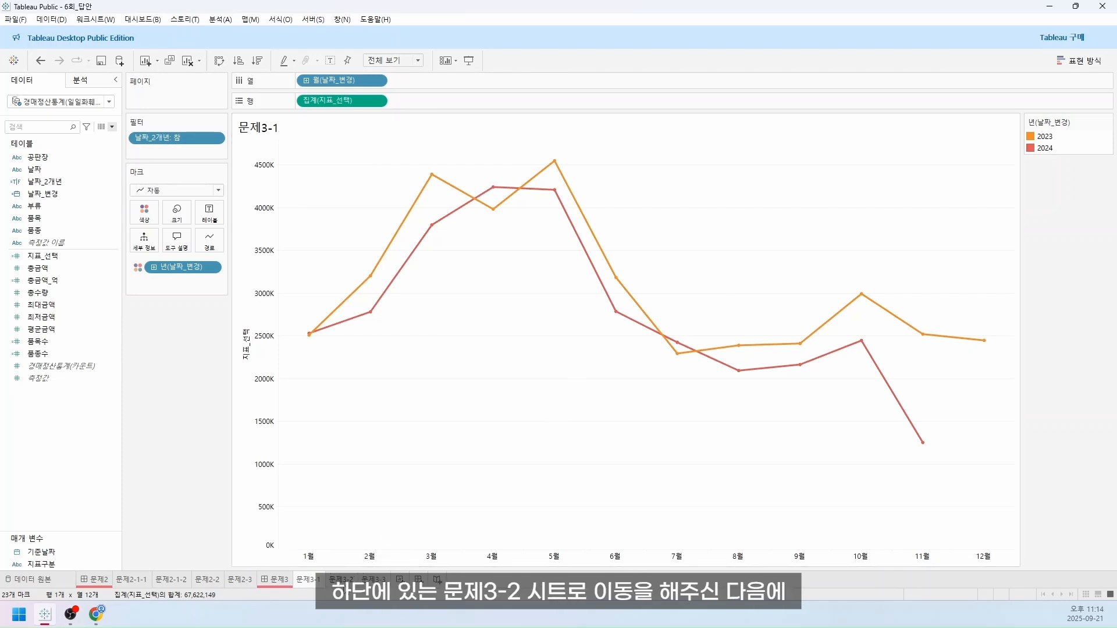
# On worksheet 문제3-2, create a calculated field named 지표_선택_단위
pyautogui.click(340, 579)
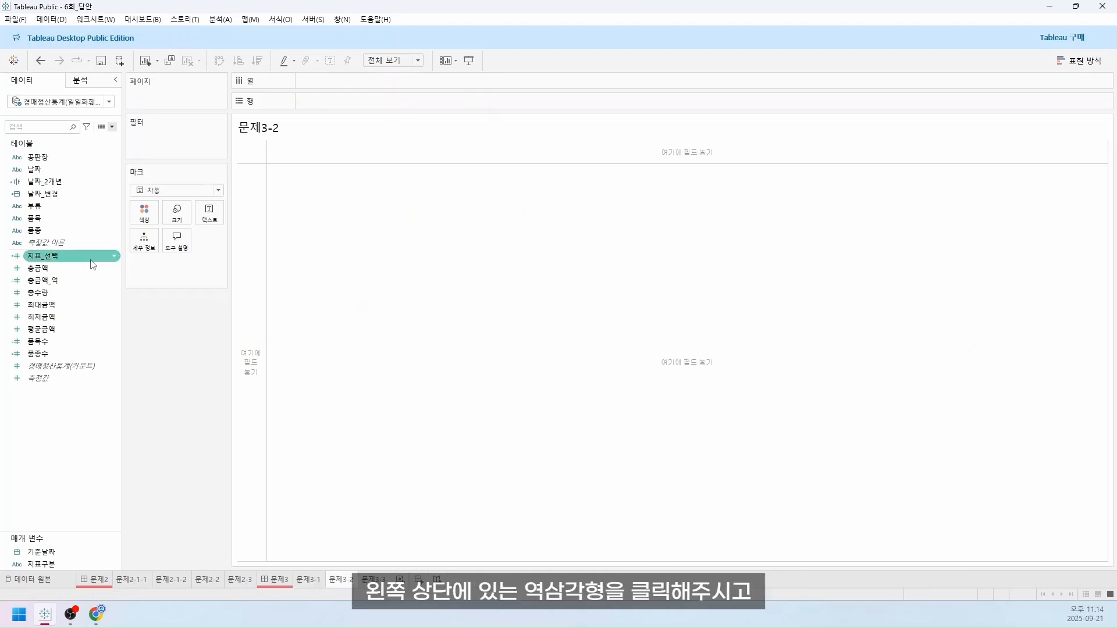
pyautogui.click(113, 128)
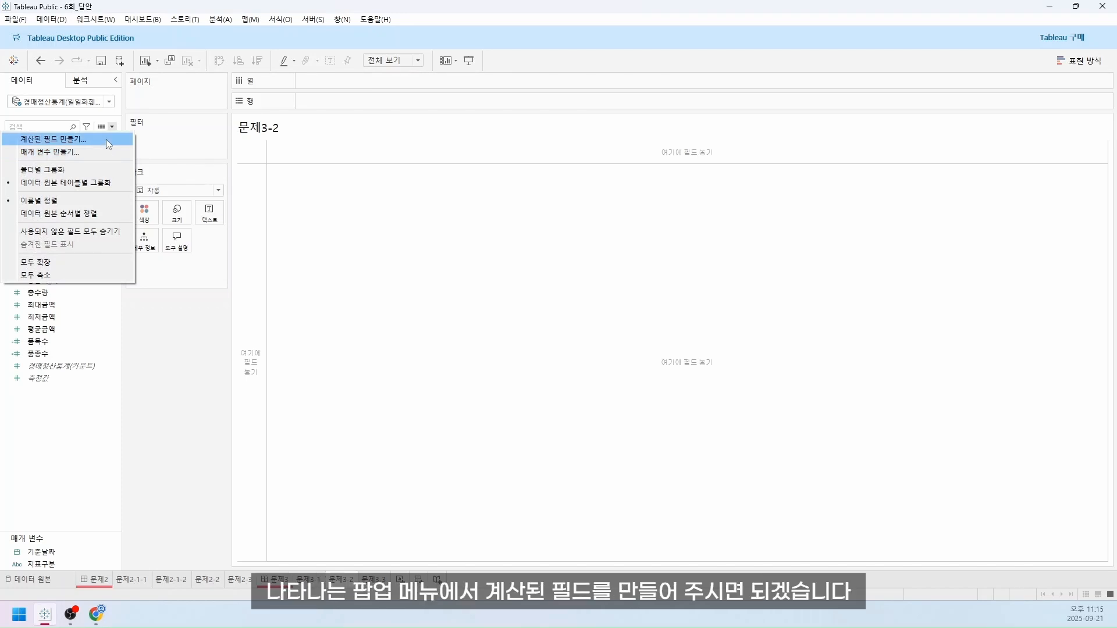
pyautogui.click(106, 138)
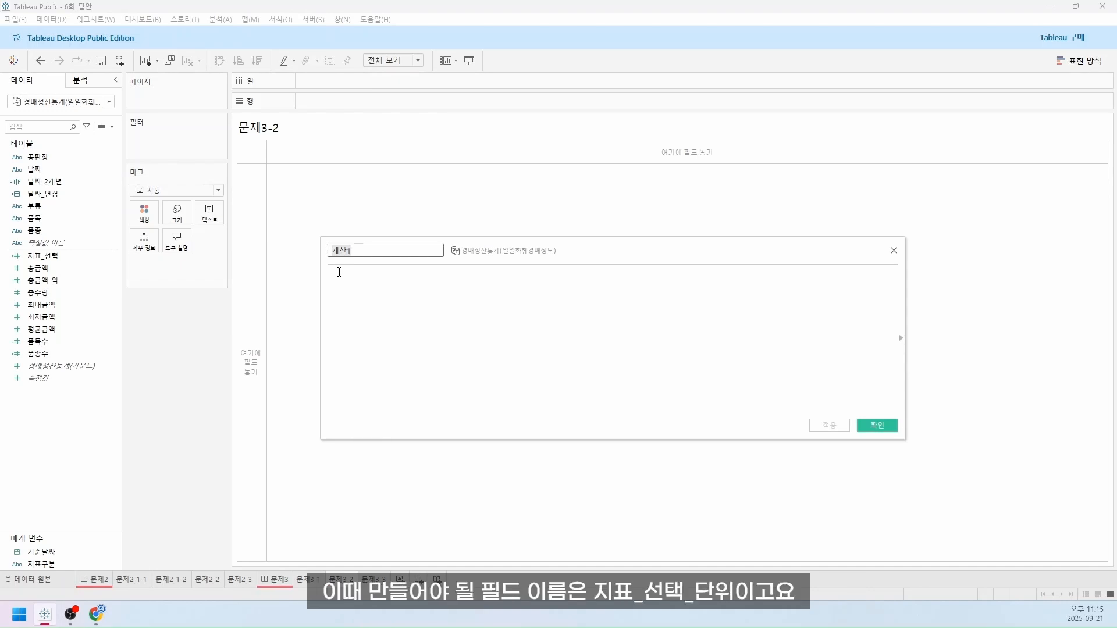
pyautogui.write('지표_선태')
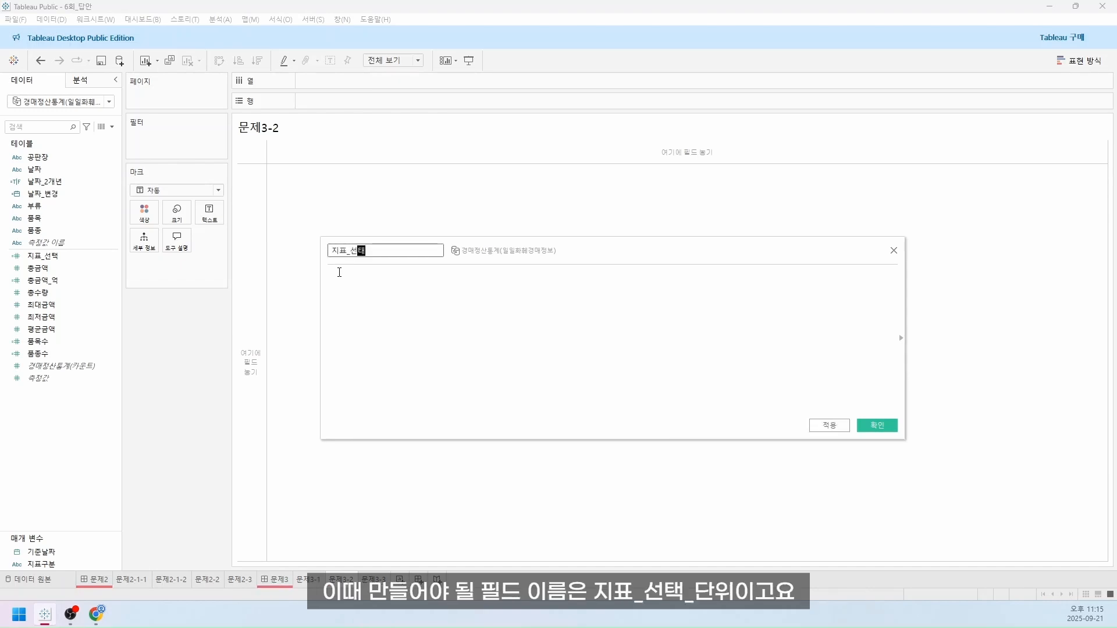
pyautogui.write('ㄱ_단위')
# Start the formula with the condition IF [지표구분]='총금액' THEN '억'
pyautogui.click(339, 273)
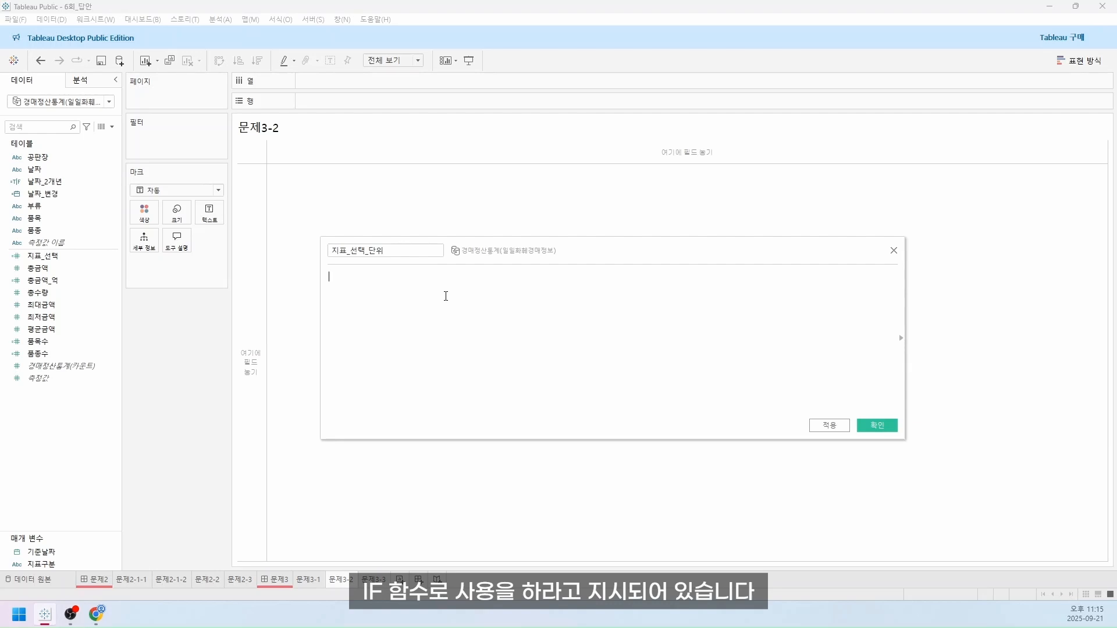
pyautogui.press('BackSpace')
pyautogui.write('IF')
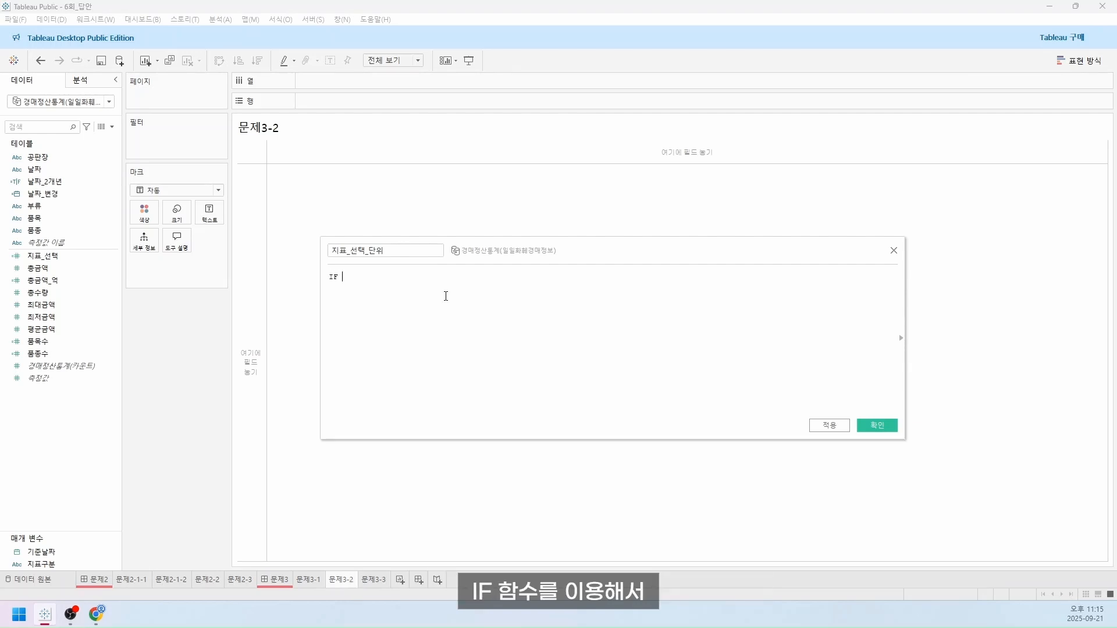
pyautogui.moveTo(85, 563); pyautogui.dragTo(507, 356)
pyautogui.write("='총금액' ")
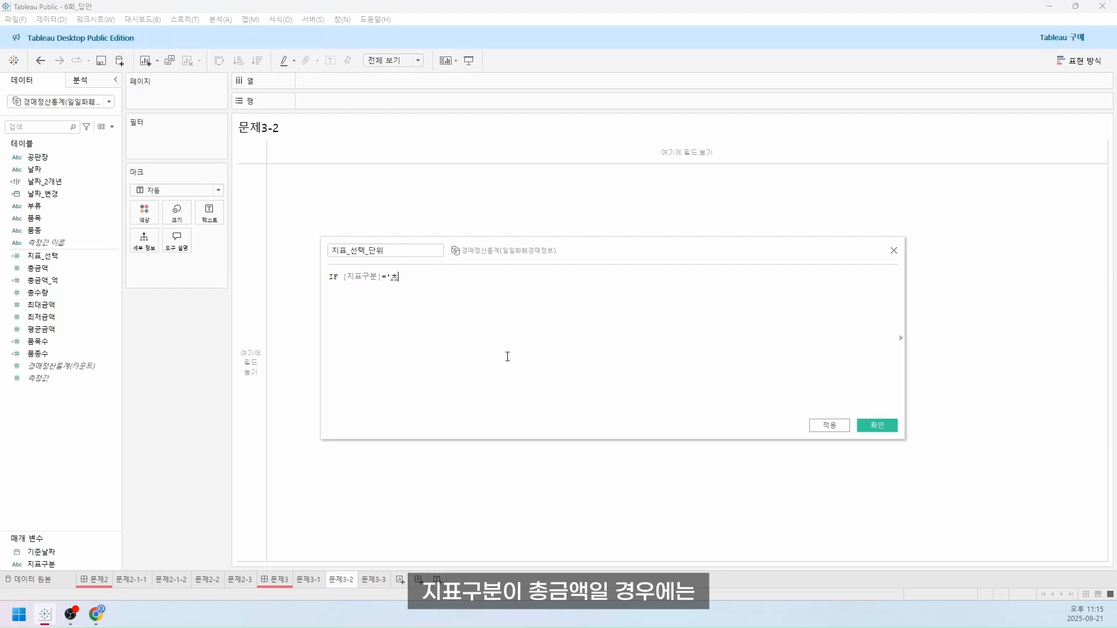
pyautogui.write("THEN '")
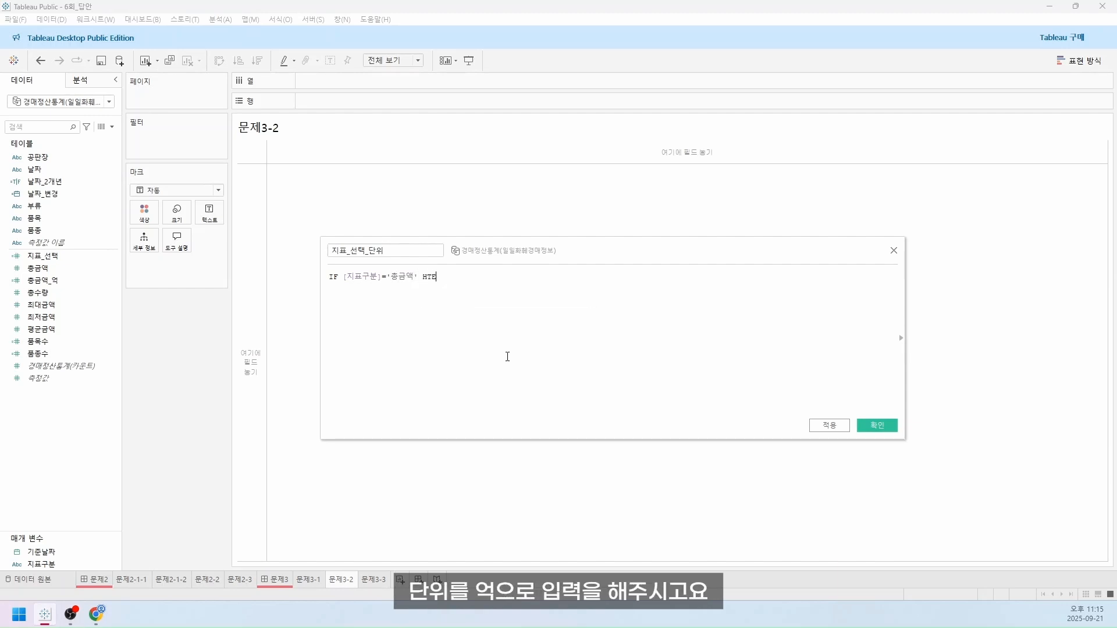
pyautogui.write("억'")
pyautogui.press('Return')
# Add the second condition ELSEIF [지표구분]='총수량' THEN '개' to the formula
pyautogui.write('ELS')
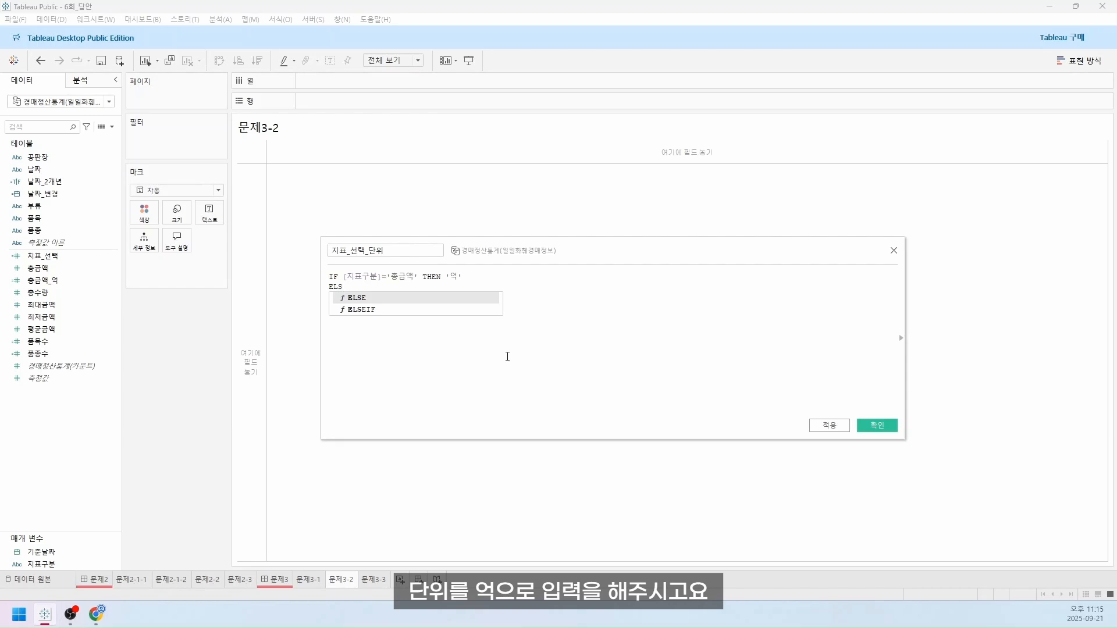
pyautogui.write('EIF')
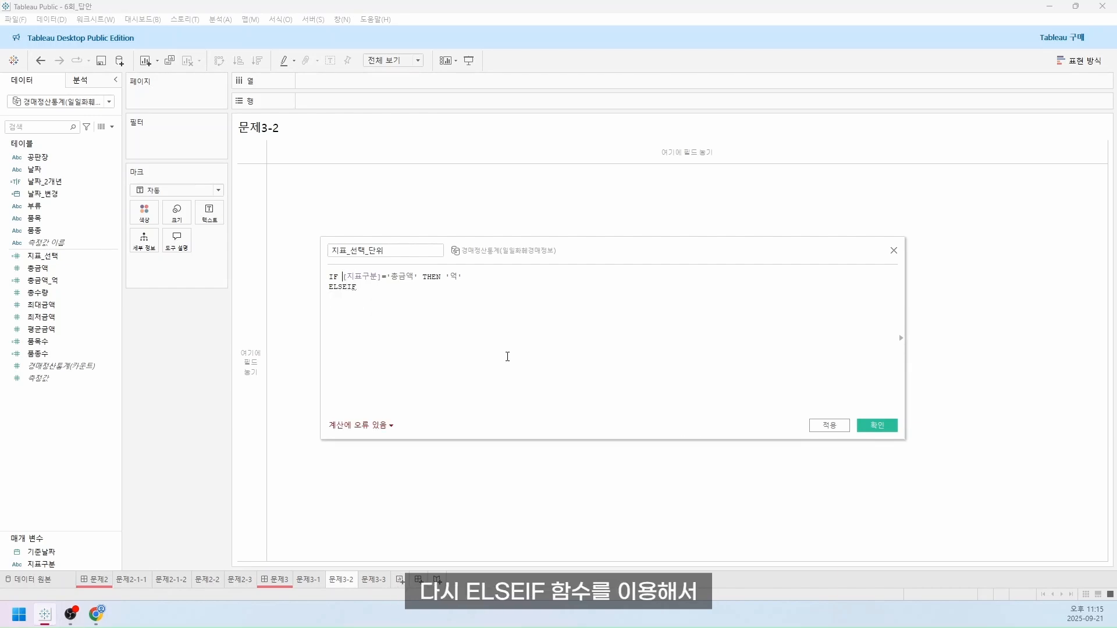
pyautogui.press('End')
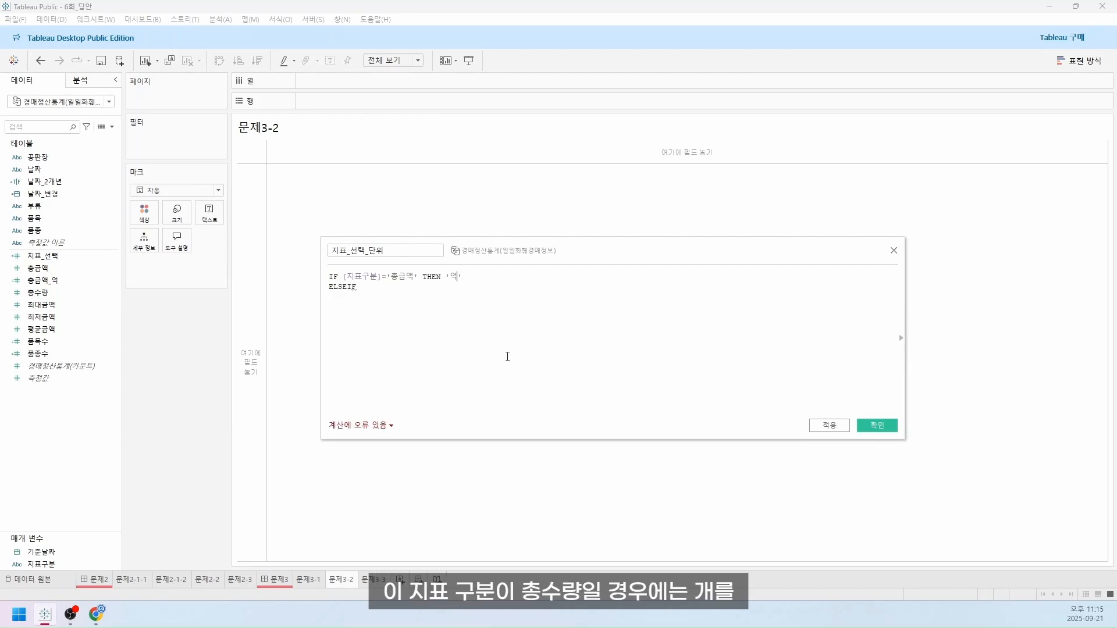
pyautogui.write('chdtnfid')
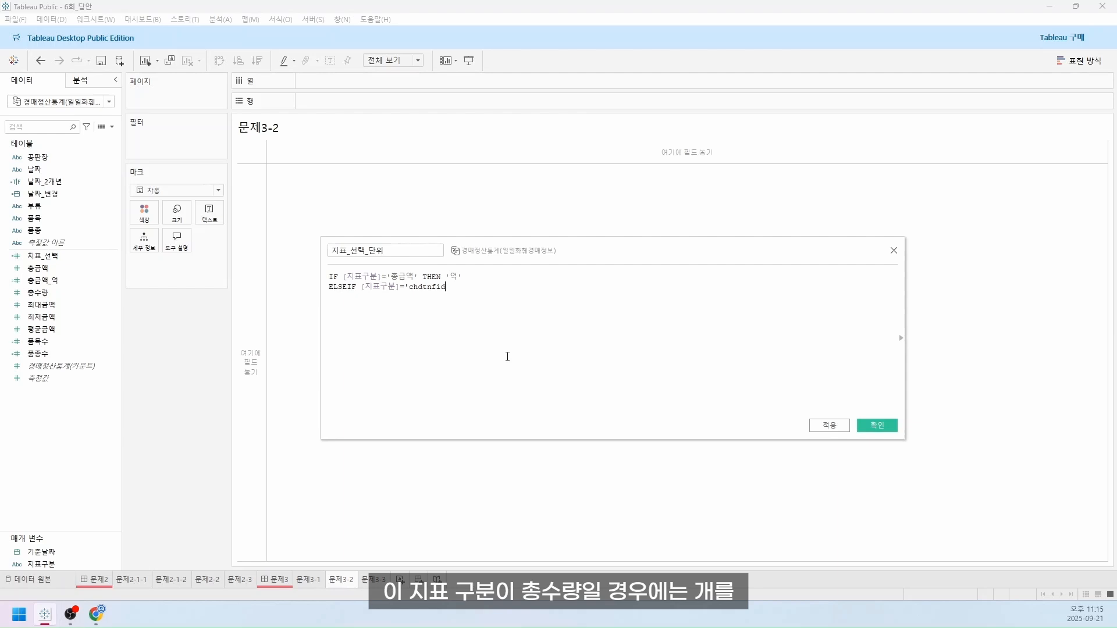
pyautogui.press('BackSpace')
pyautogui.press('BackSpace')
pyautogui.press('BackSpace')
pyautogui.press('BackSpace')
pyautogui.press('BackSpace')
pyautogui.press('BackSpace')
pyautogui.press('BackSpace')
pyautogui.press('BackSpace')
pyautogui.write("총수량' THEN '개'")
# Add the third condition ELSEIF [지표구분]='품목수' THEN '개' to the formula
pyautogui.write("ELSEIF [지표구분]='품ㅅ")
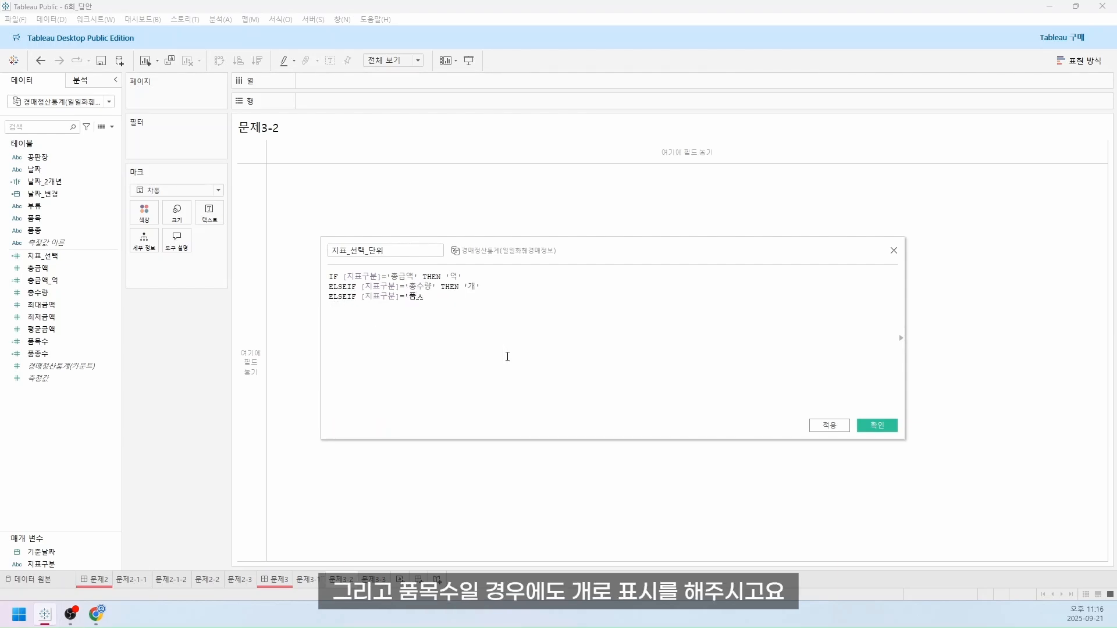
pyautogui.write('ㅜ')
pyautogui.write("수' THEN ")
pyautogui.write("'개'")
pyautogui.press('Return')
# Add the condition ELSEIF [지표구분]='평균금액' THEN '원', close the formula with END and save the 지표_선택_단위 field
pyautogui.write("[지표구분]='")
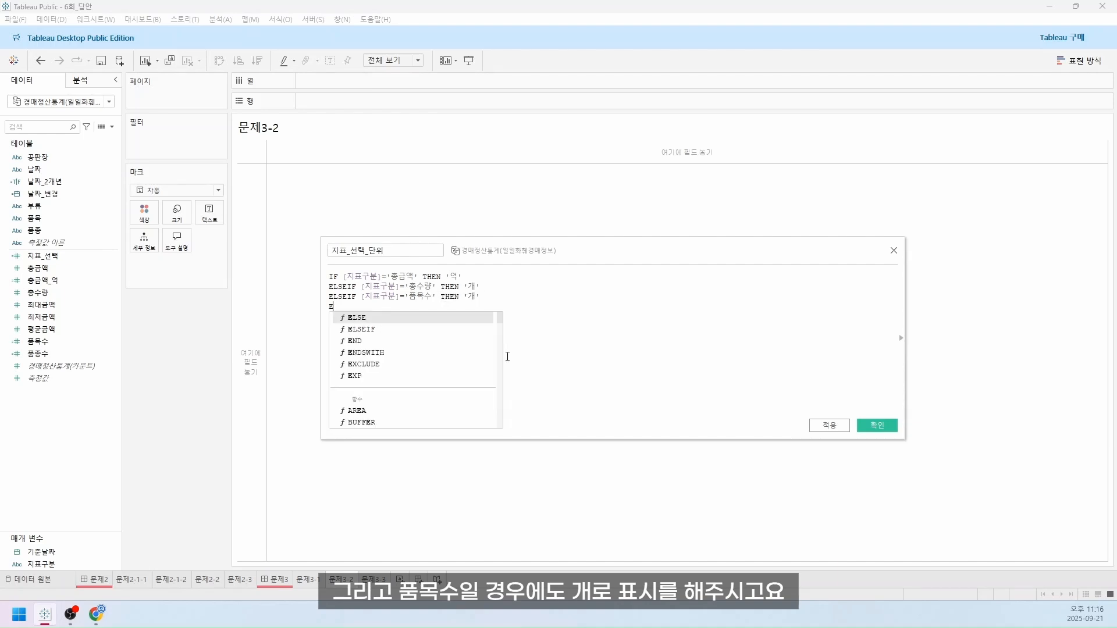
pyautogui.write('평균금액')
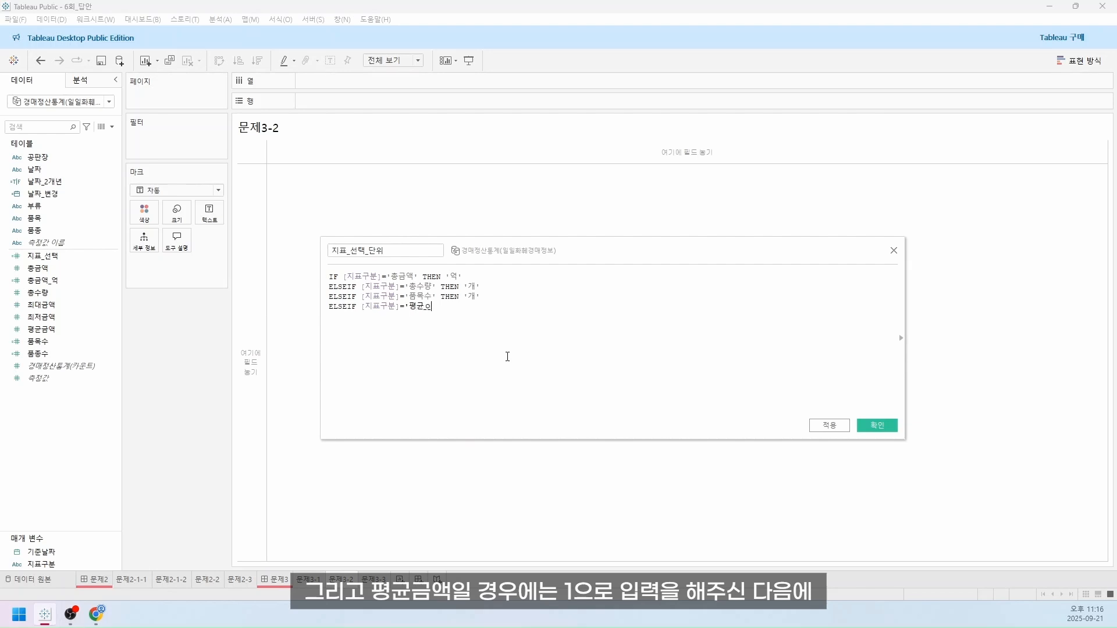
pyautogui.write("' THEN '원'")
pyautogui.press('Return')
pyautogui.write('END')
pyautogui.press('Return')
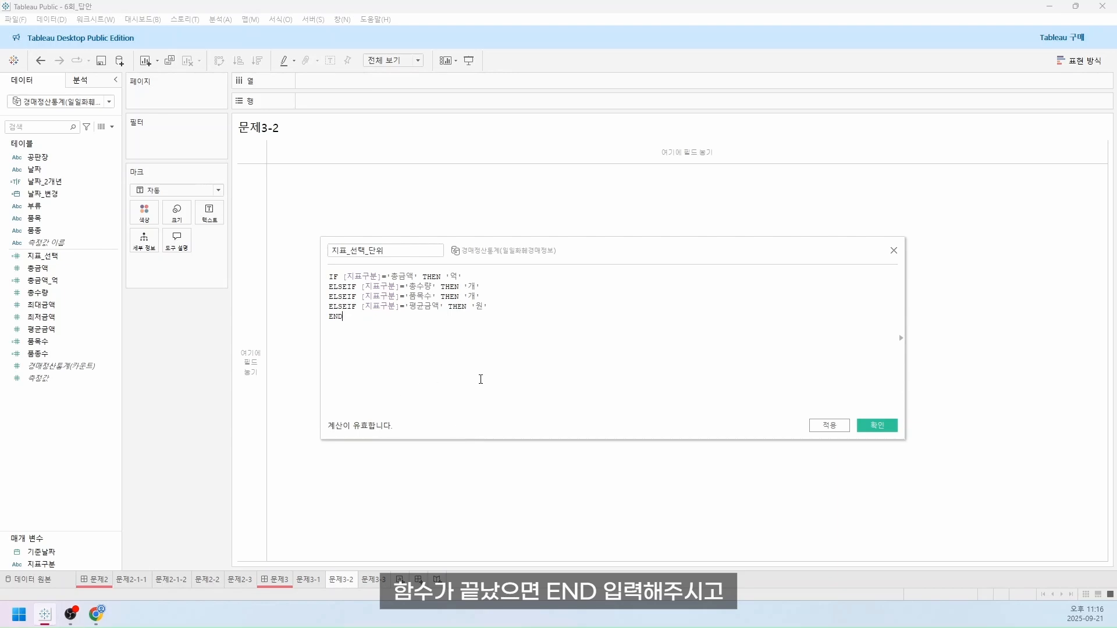
pyautogui.click(864, 425)
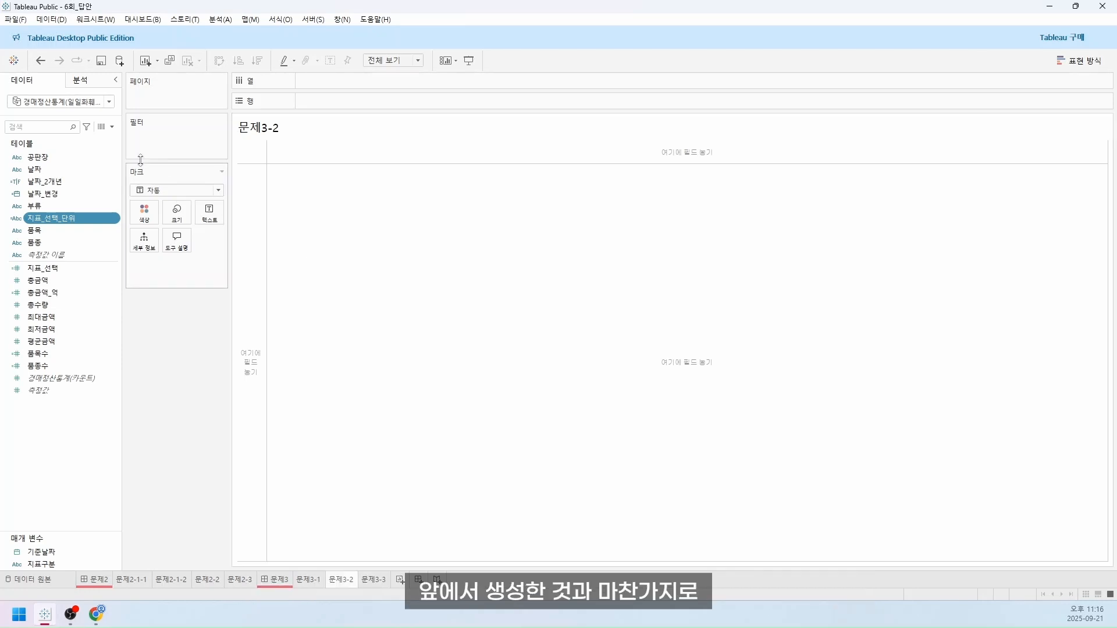
# Create a new calculated field and name it 날짜_2개월
pyautogui.click(112, 127)
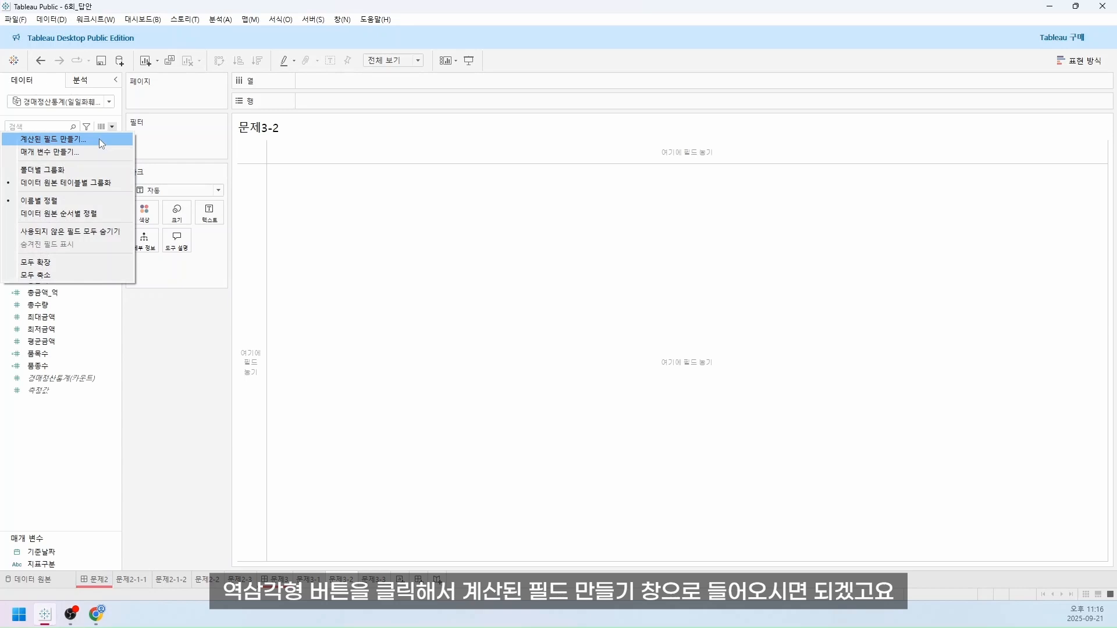
pyautogui.click(99, 138)
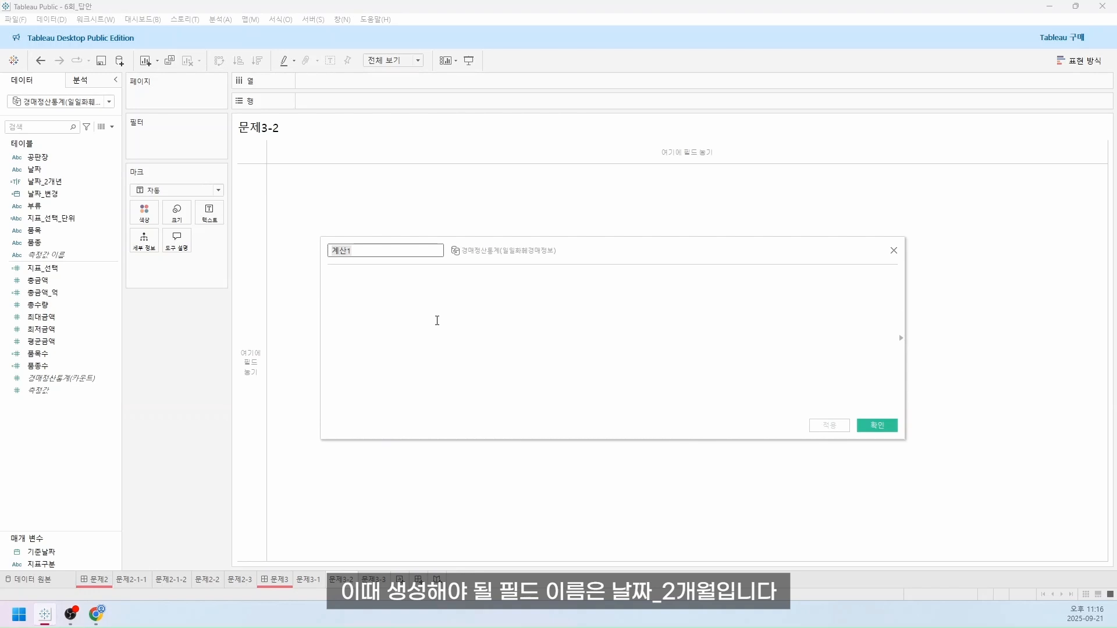
pyautogui.write('날짜_2개월')
pyautogui.click(437, 320)
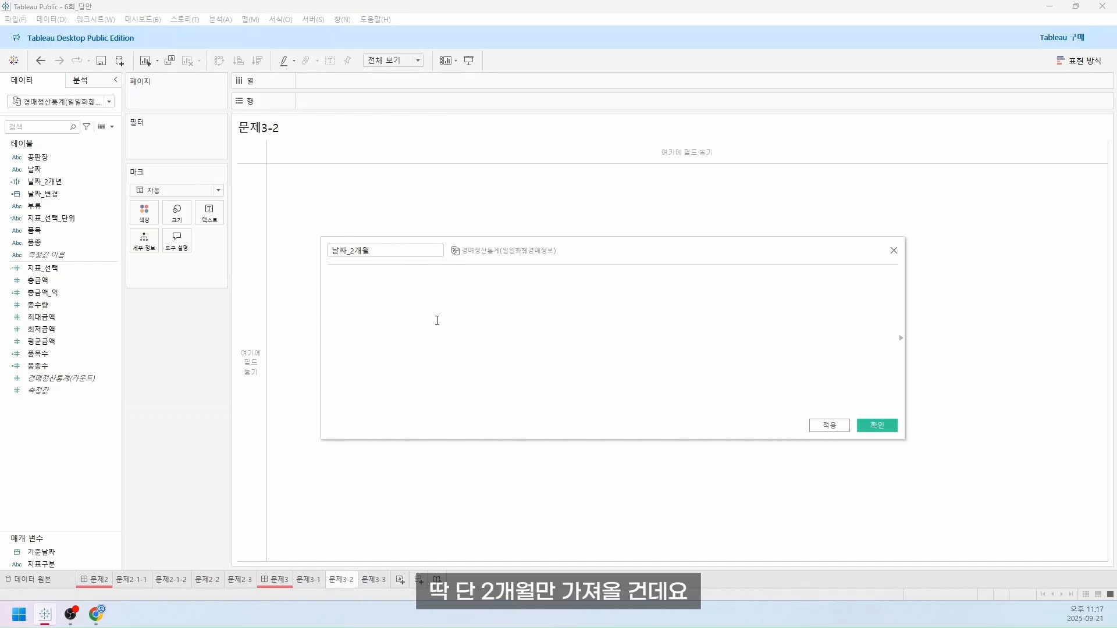
# Enter the first formula condition DATEADD('month', -1, [기준날짜])<=[날짜_변경]
pyautogui.write('D')
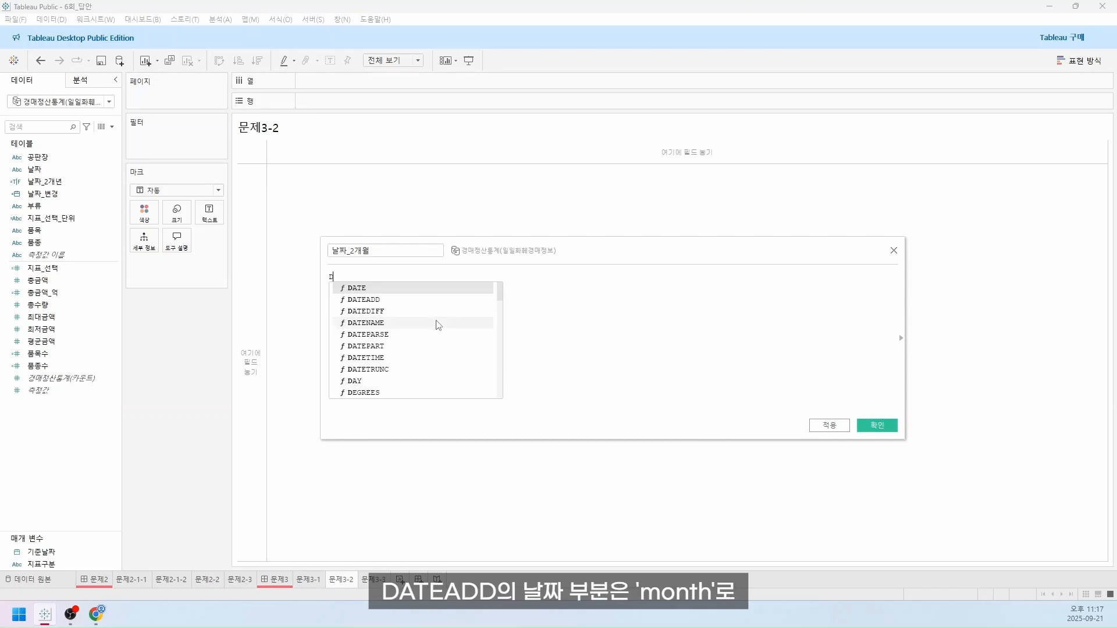
pyautogui.write("ATEADD('month', ")
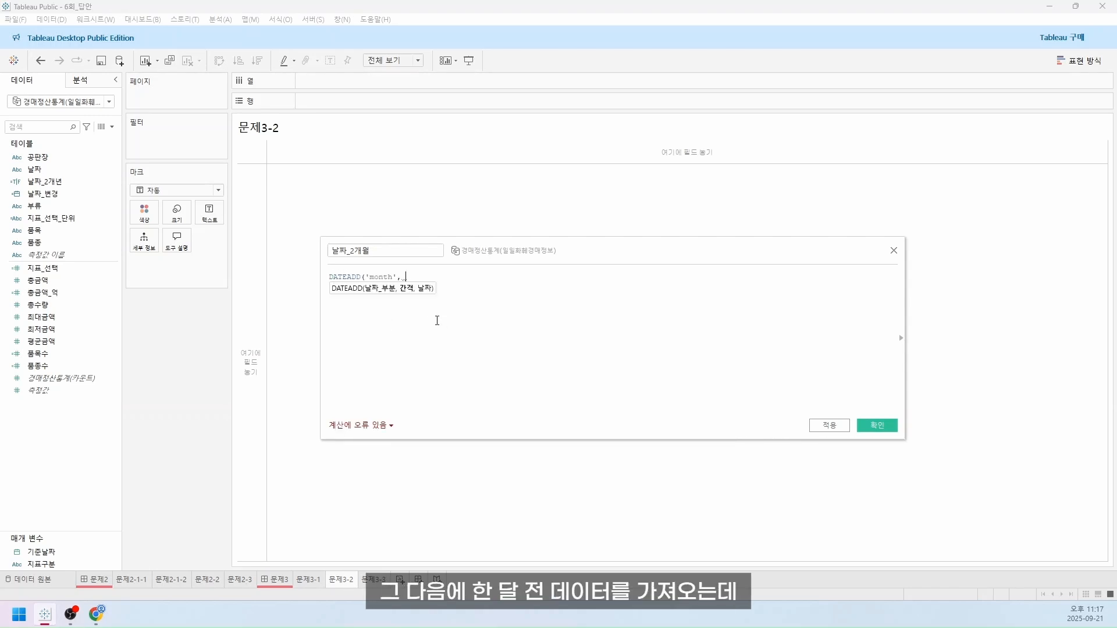
pyautogui.write('-1, [기준날짜]')
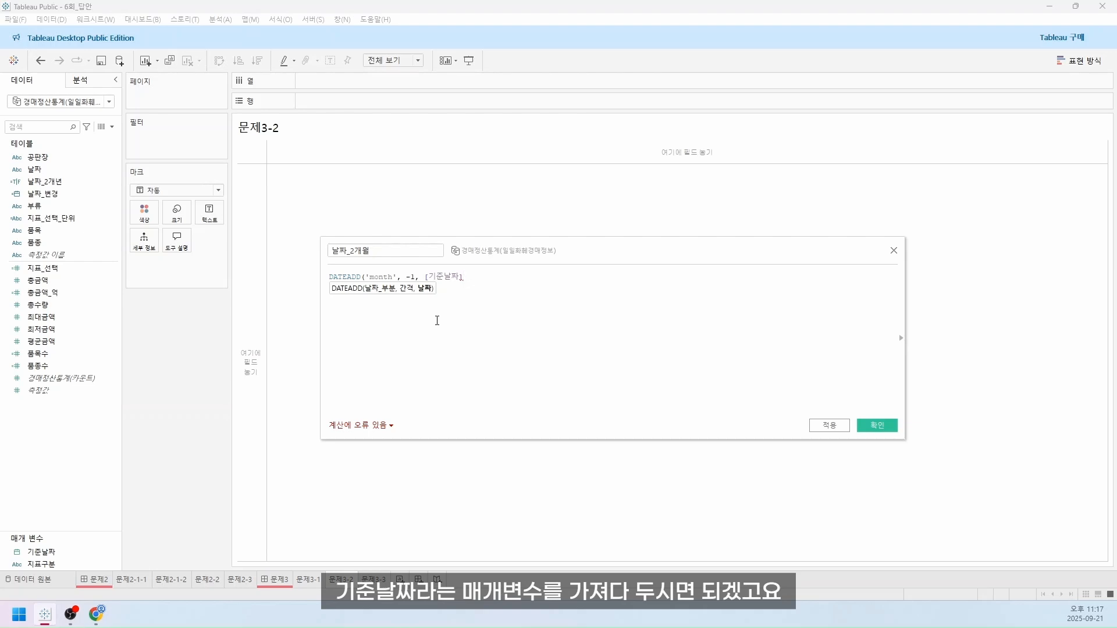
pyautogui.write(')')
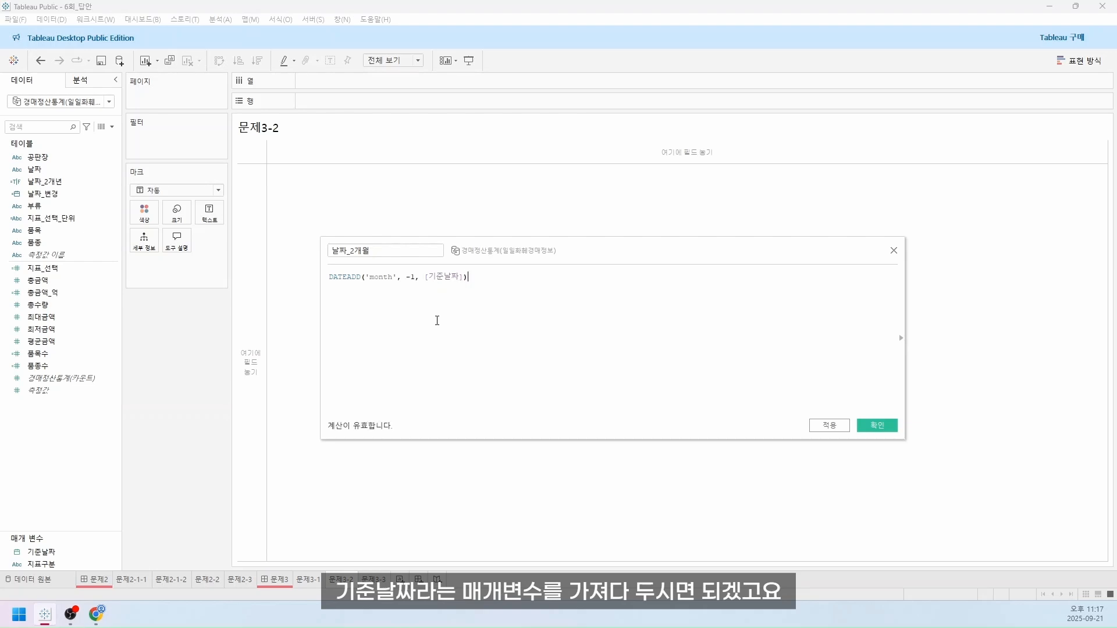
pyautogui.write('<=')
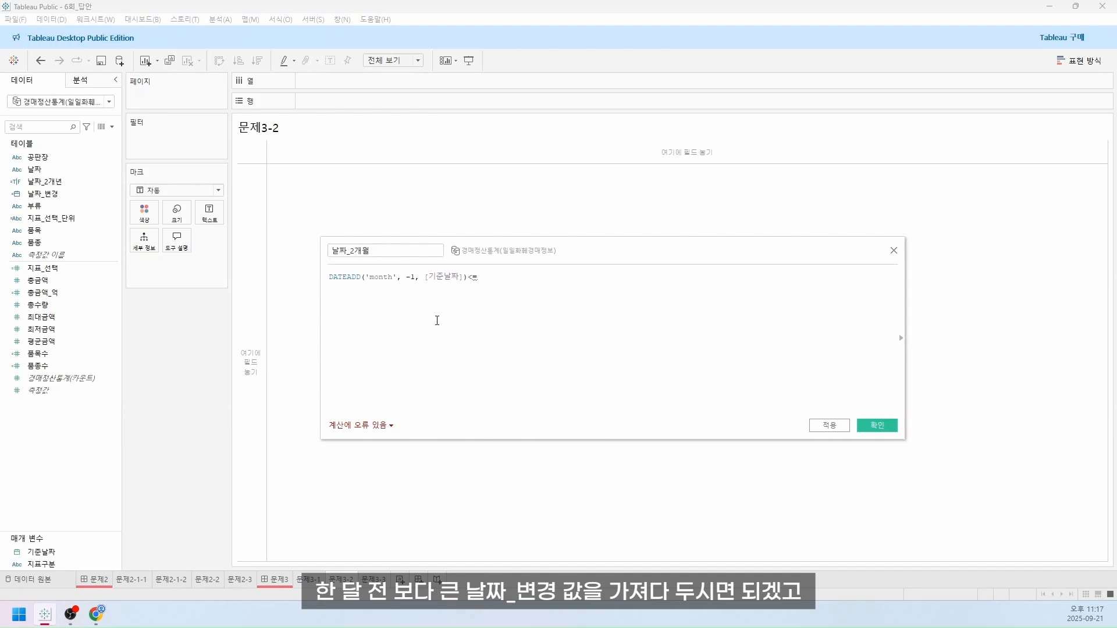
pyautogui.write('날짜_')
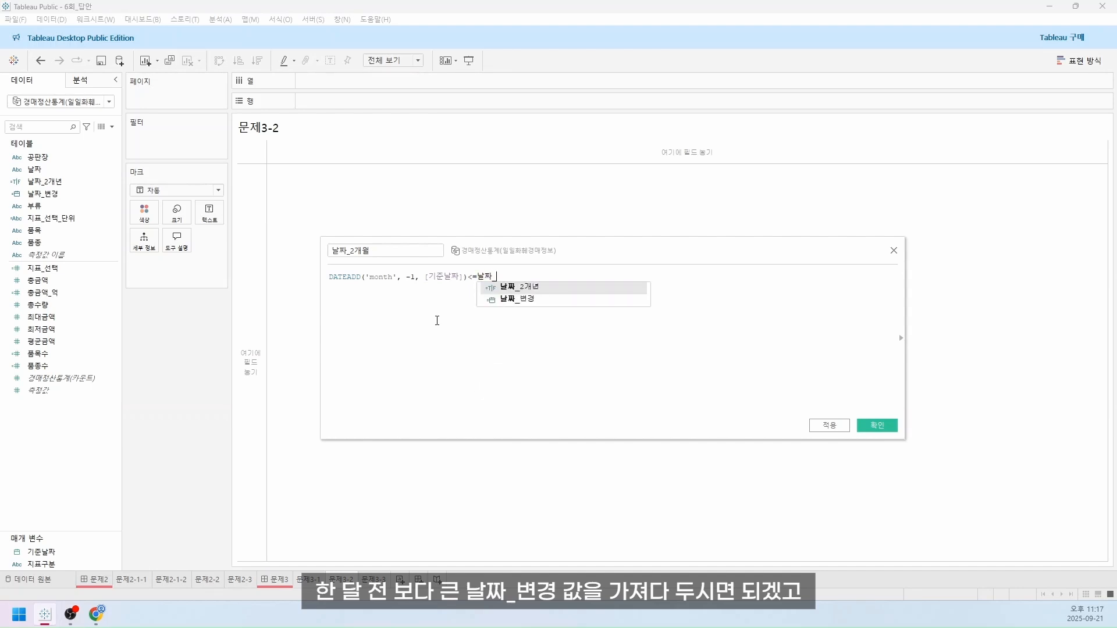
pyautogui.press('Down')
pyautogui.press('Return')
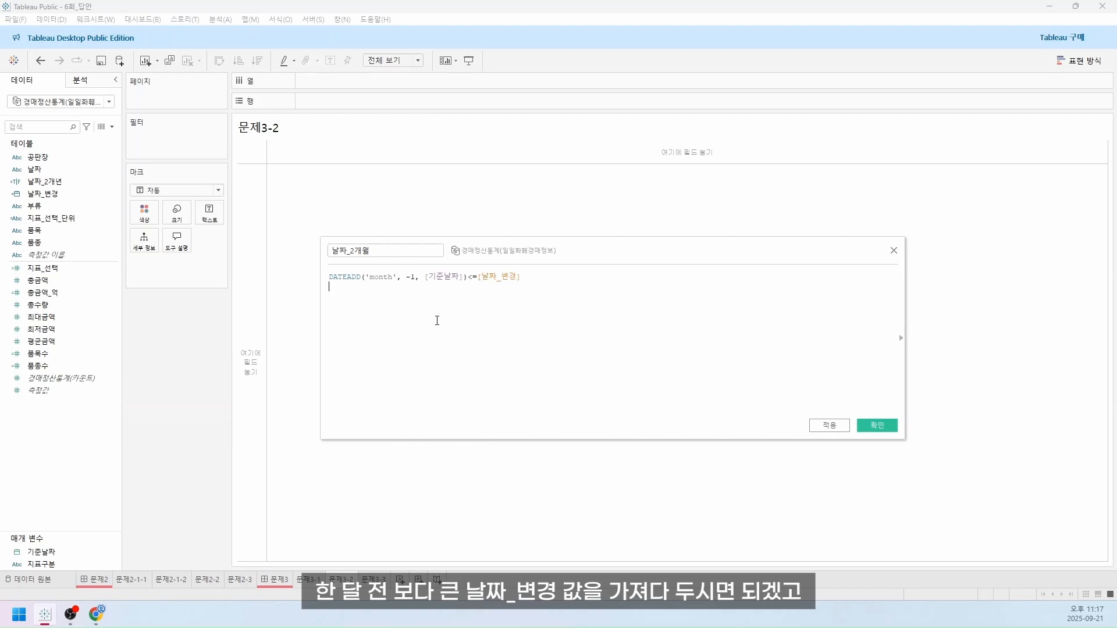
# Add AND with the second condition [기준날짜]>=[날짜_변경] to the formula and save the 날짜_2개월 field
pyautogui.write('AND')
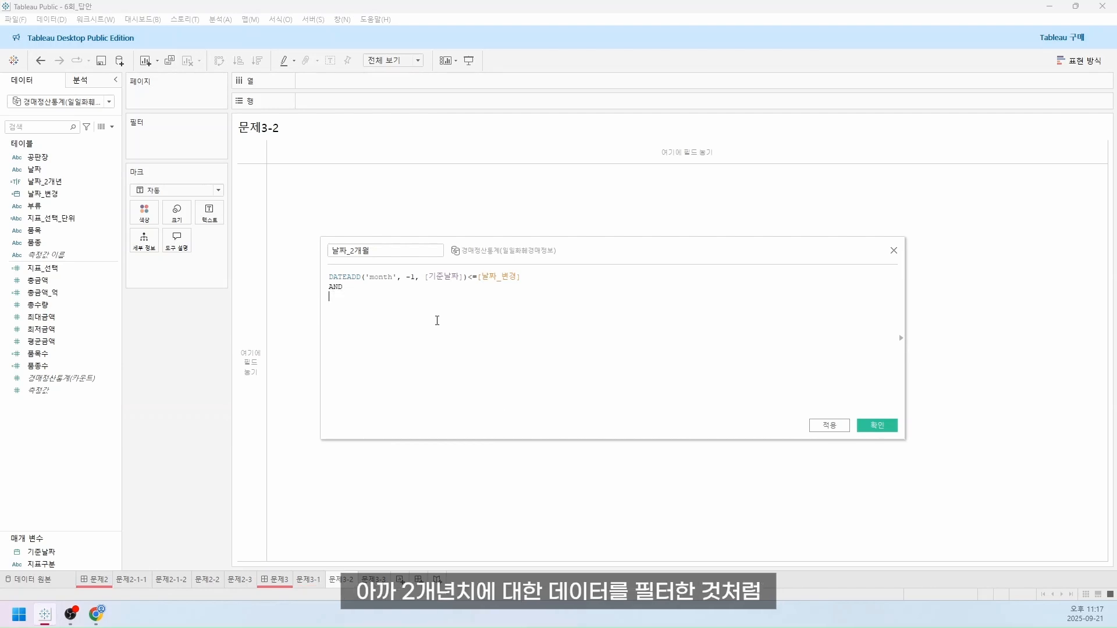
pyautogui.press('Return')
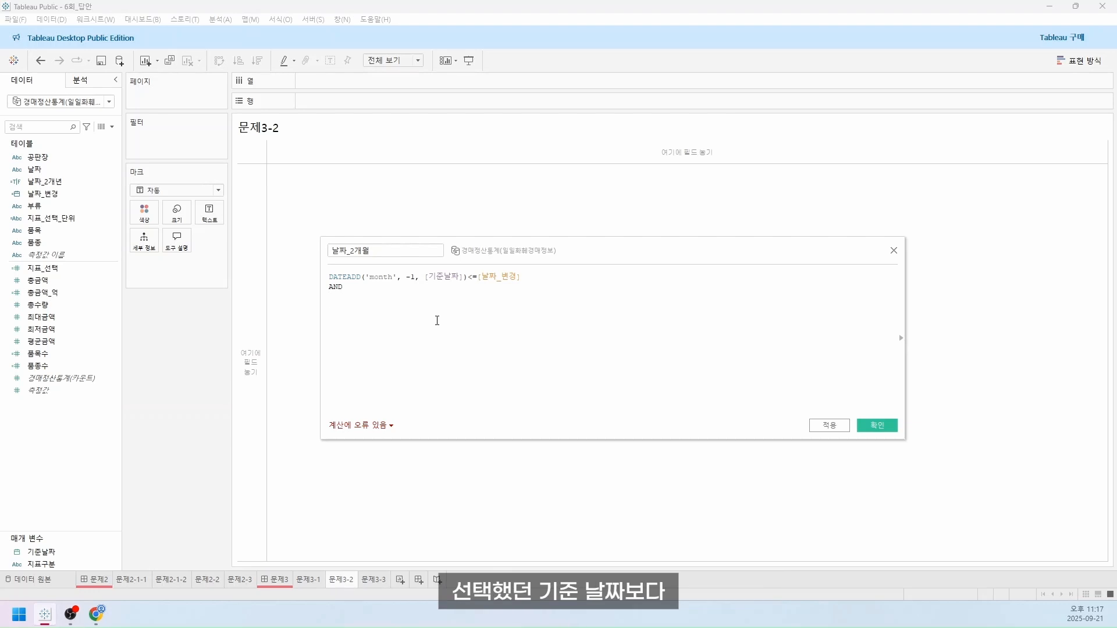
pyautogui.write('[기')
pyautogui.press('Return')
pyautogui.write('>=ak')
pyautogui.write('날짜]>=날짜_')
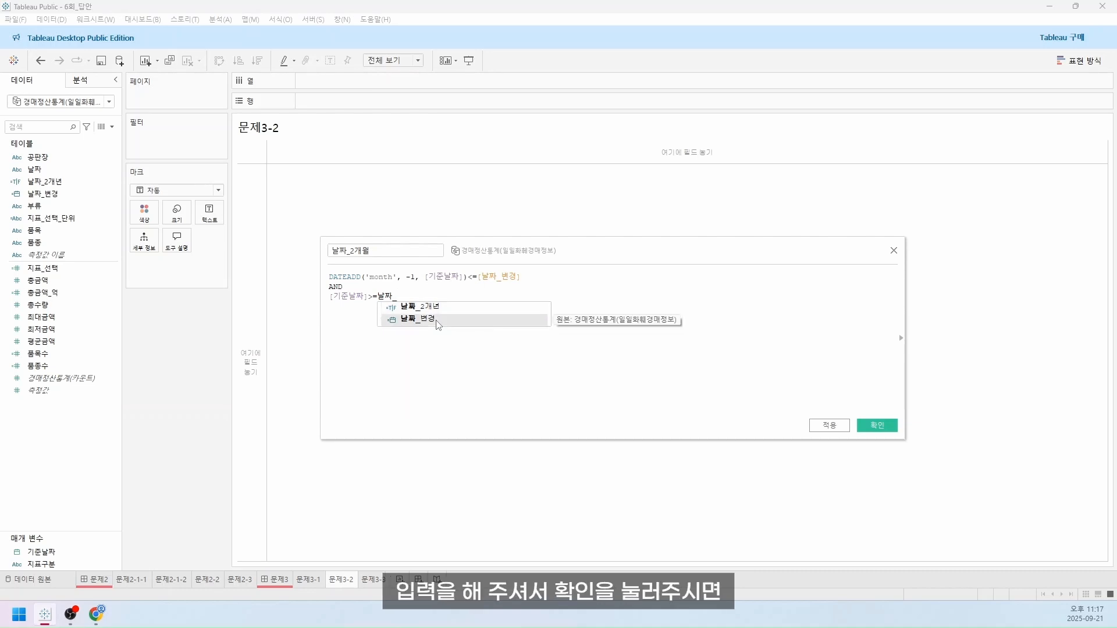
pyautogui.click(436, 319)
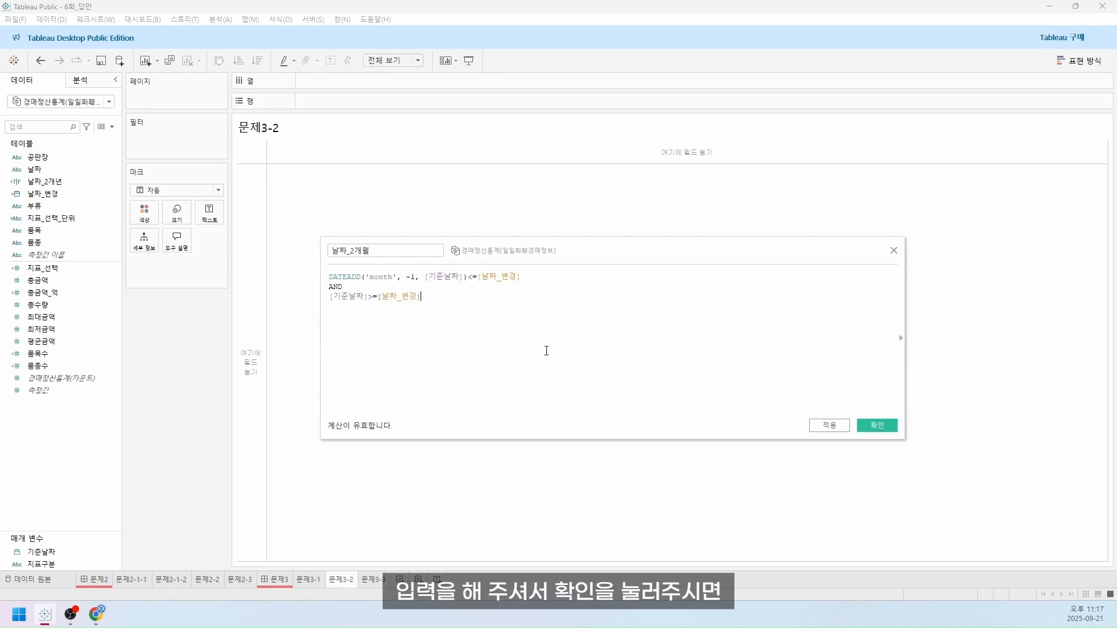
pyautogui.click(888, 427)
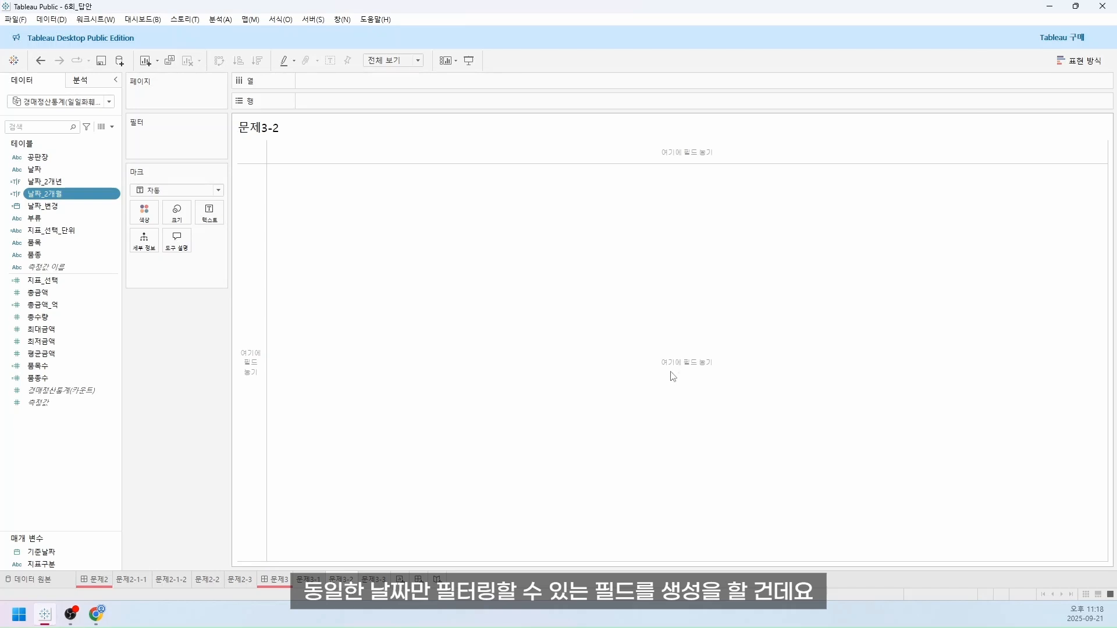
# Create another calculated field and name it 날짜_당월
pyautogui.click(112, 128)
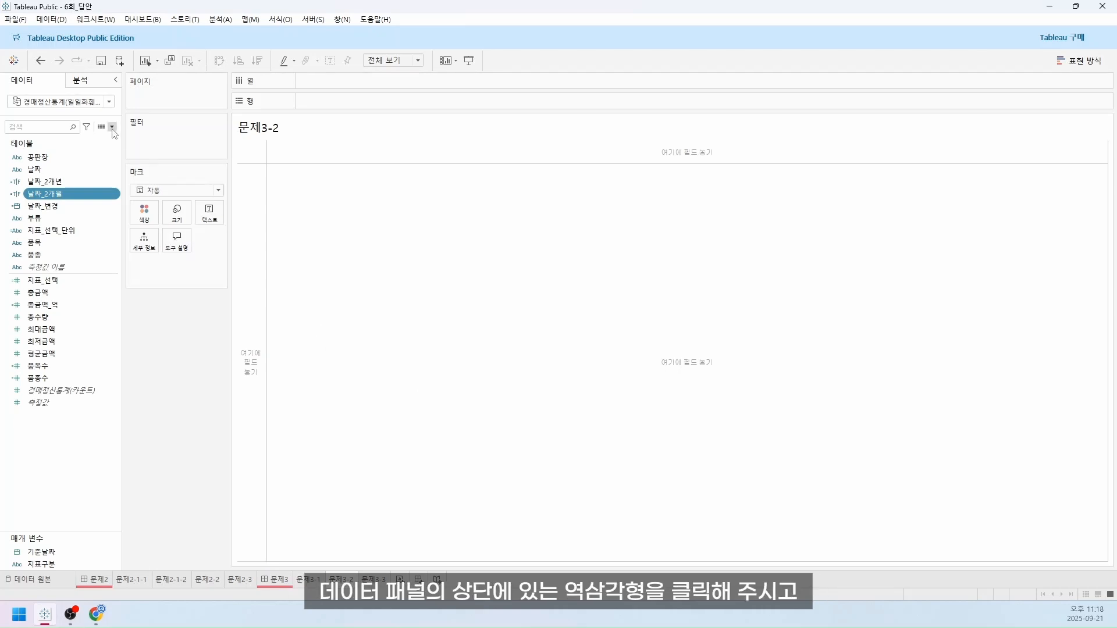
pyautogui.click(111, 141)
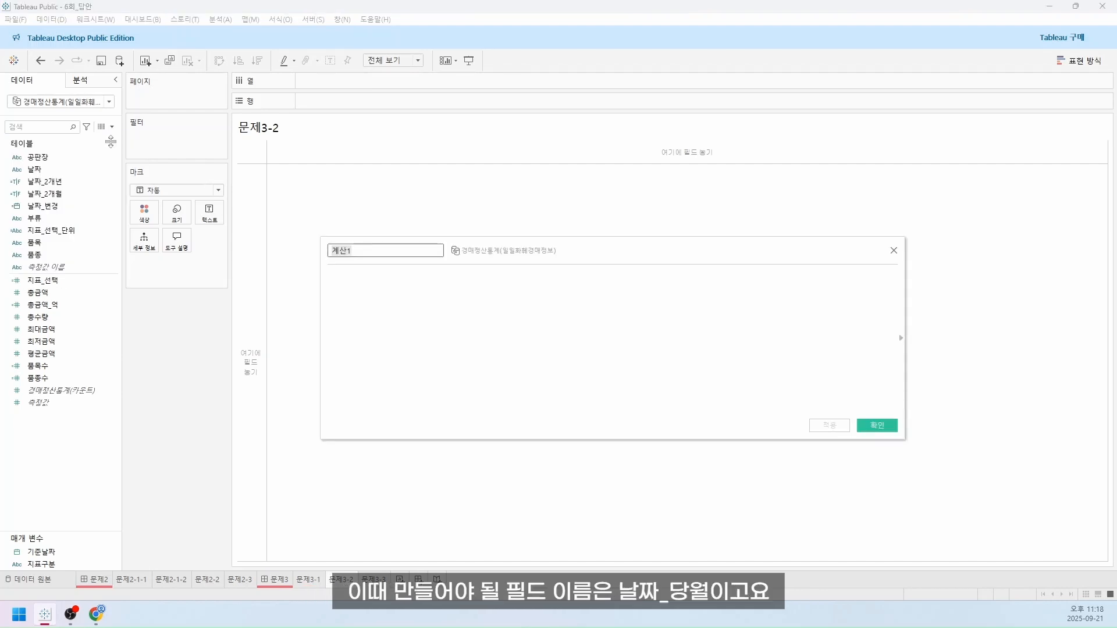
pyautogui.write('ㄴ짜_당ㅇ')
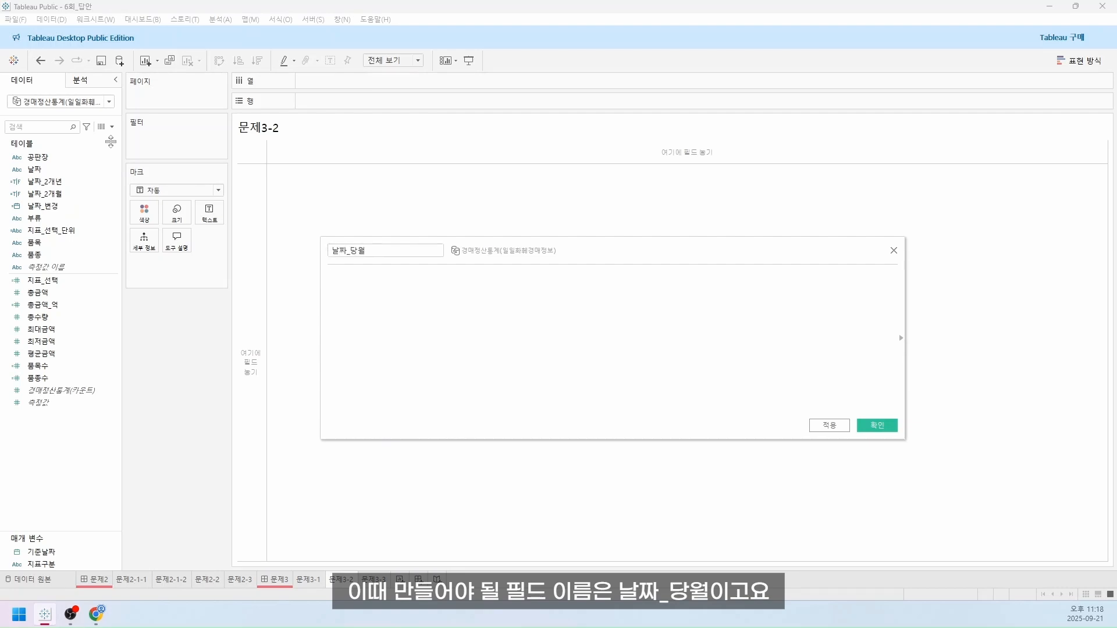
# Enter the formula [기준날짜]=[날짜_변경] and save the 날짜_당월 field
pyautogui.write('기준날짜')
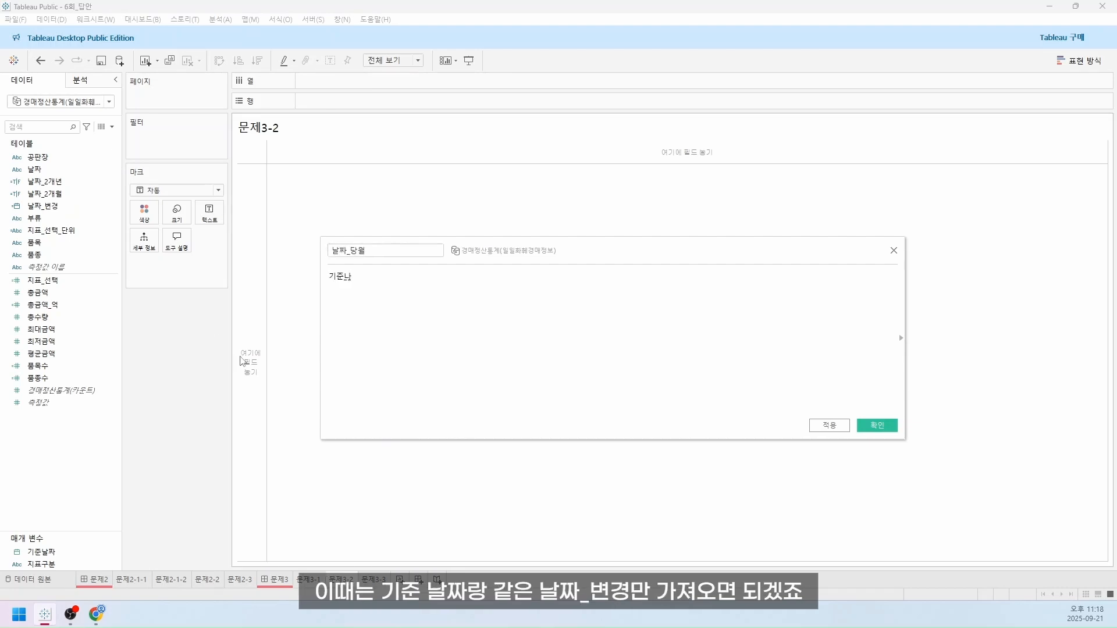
pyautogui.press('Return')
pyautogui.write('=')
pyautogui.write('skfWk')
pyautogui.press('BackSpace')
pyautogui.press('BackSpace')
pyautogui.press('BackSpace')
pyautogui.press('BackSpace')
pyautogui.press('BackSpace')
pyautogui.write('나ㅣㄹㅉ')
pyautogui.press('BackSpace')
pyautogui.write('날짜_변')
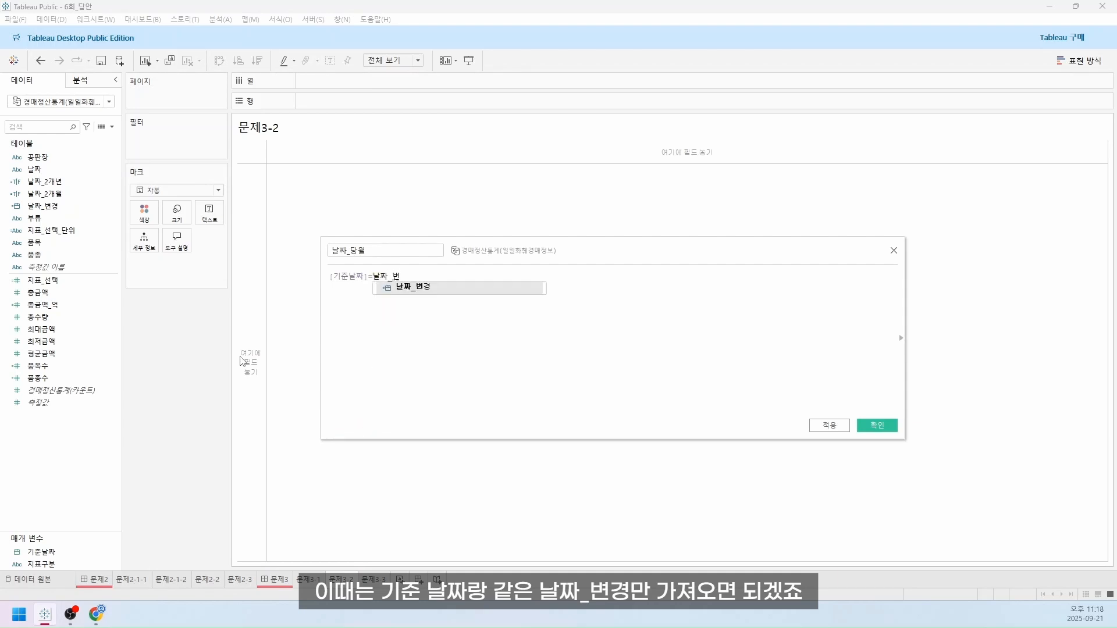
pyautogui.press('Return')
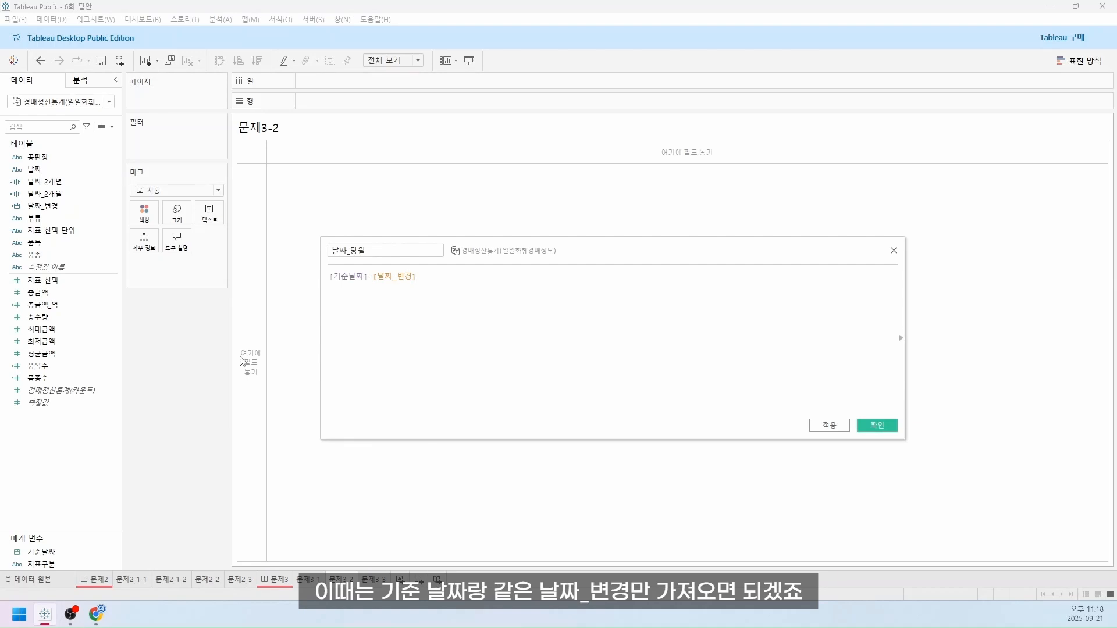
pyautogui.click(873, 426)
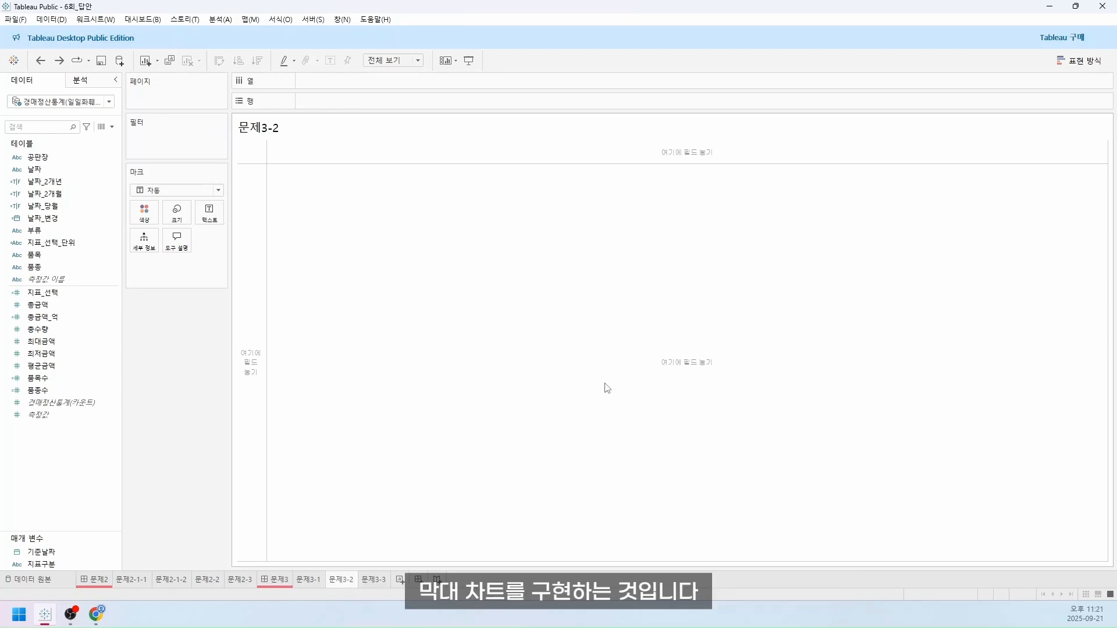
# Set the mark type to 막대 (bar) and place the 날짜_변경 field on columns
pyautogui.click(180, 190)
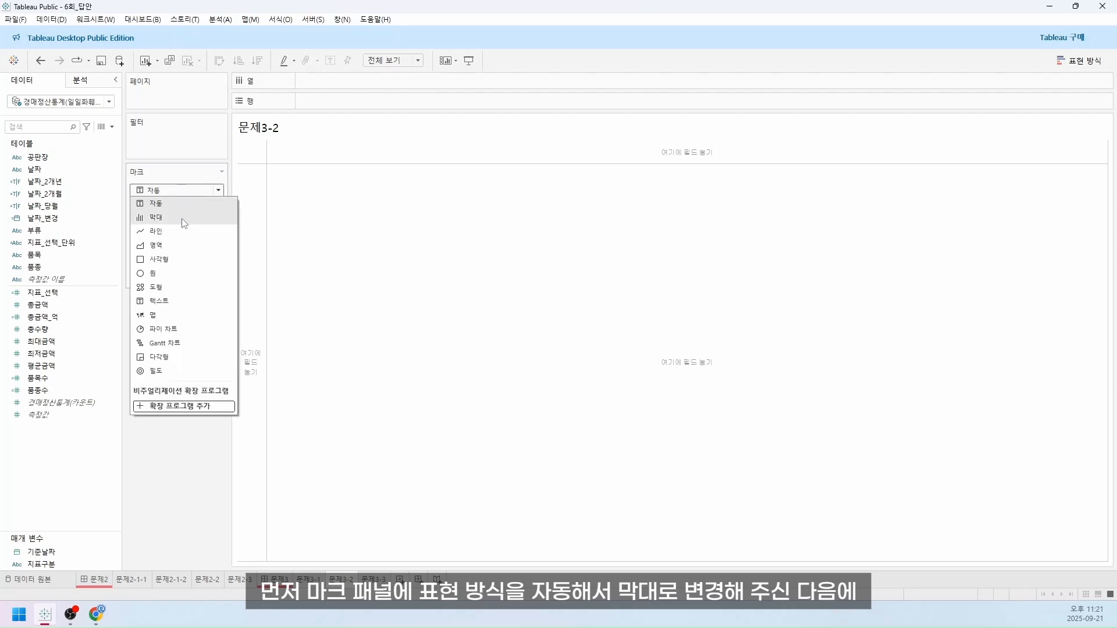
pyautogui.click(184, 214)
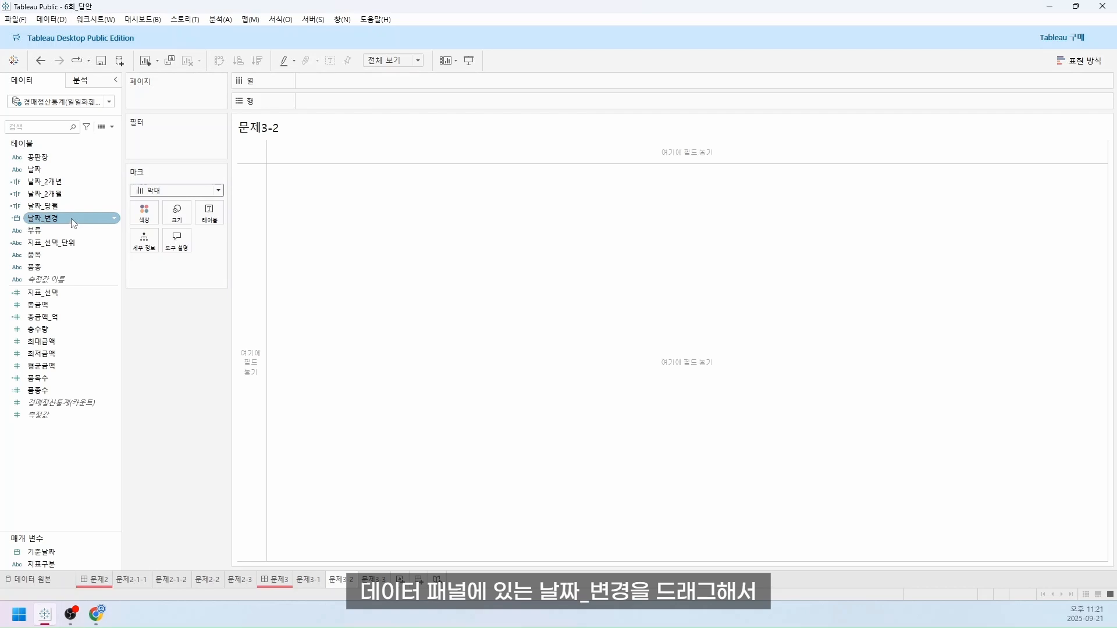
pyautogui.moveTo(73, 223); pyautogui.dragTo(364, 88)
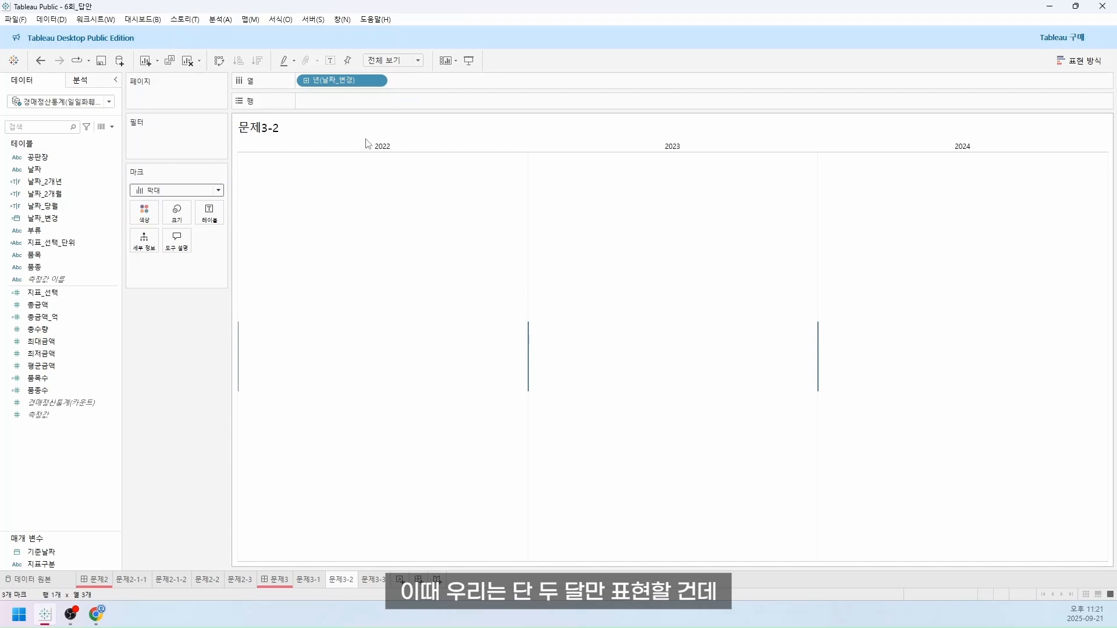
# Change 날짜_변경 on columns to the year-and-month 월 level as 불연속형 (discrete), and place 지표_선택 on rows
pyautogui.rightClick(335, 86)
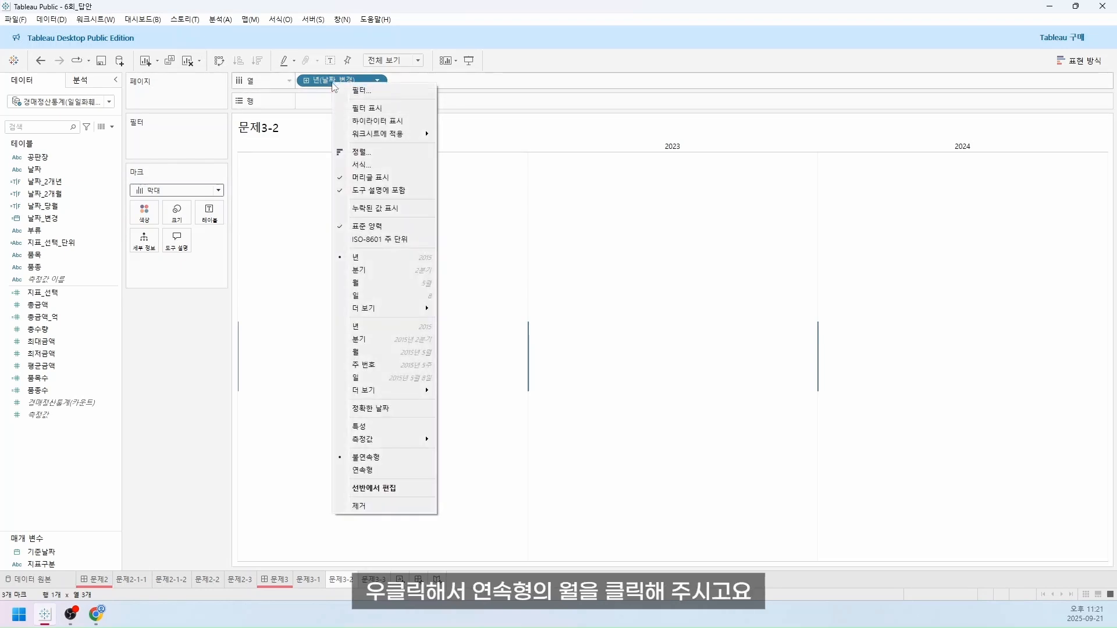
pyautogui.click(394, 353)
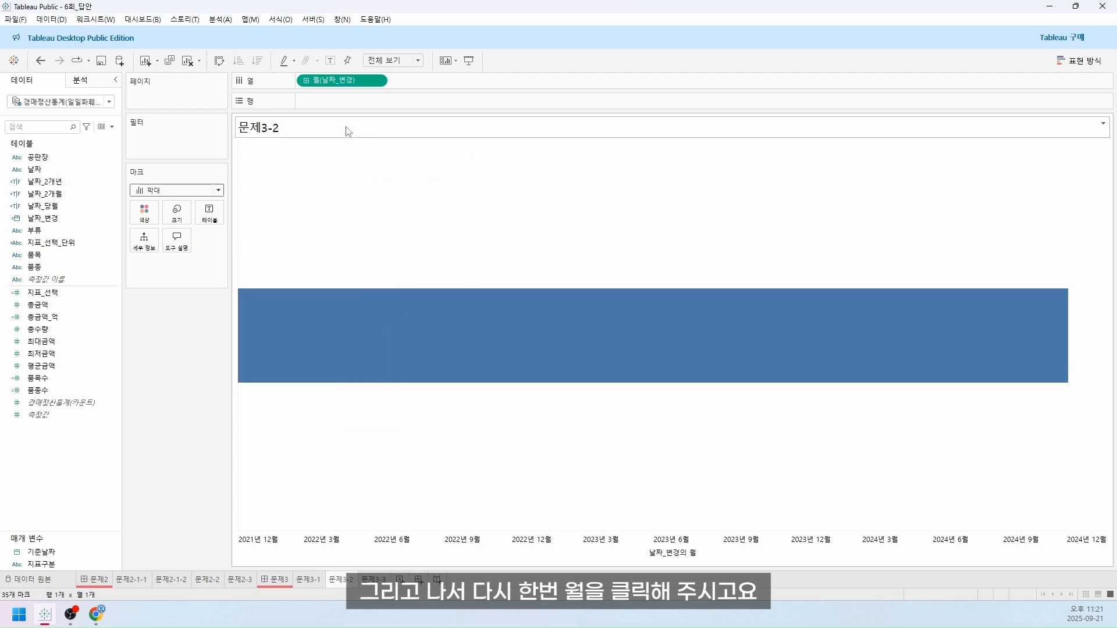
pyautogui.rightClick(340, 81)
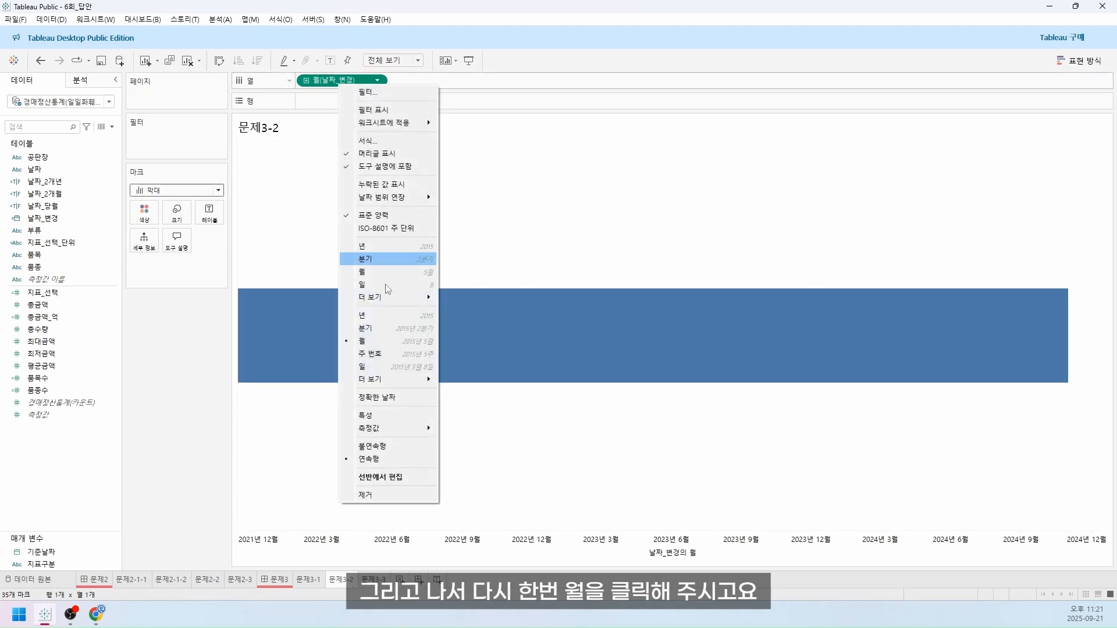
pyautogui.click(413, 446)
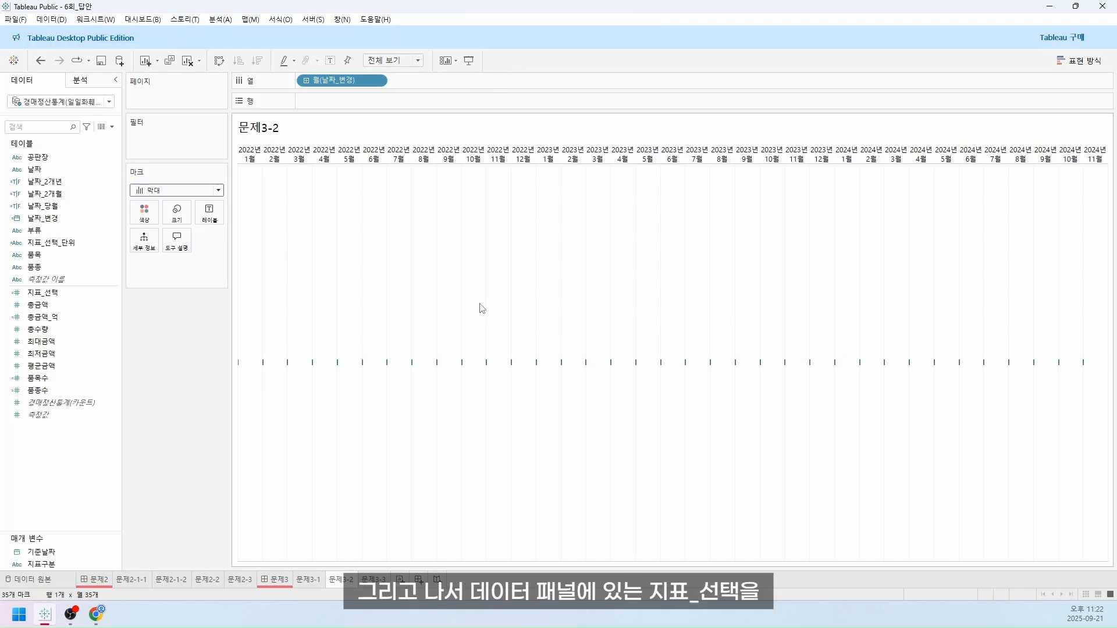
pyautogui.moveTo(44, 293); pyautogui.dragTo(372, 102)
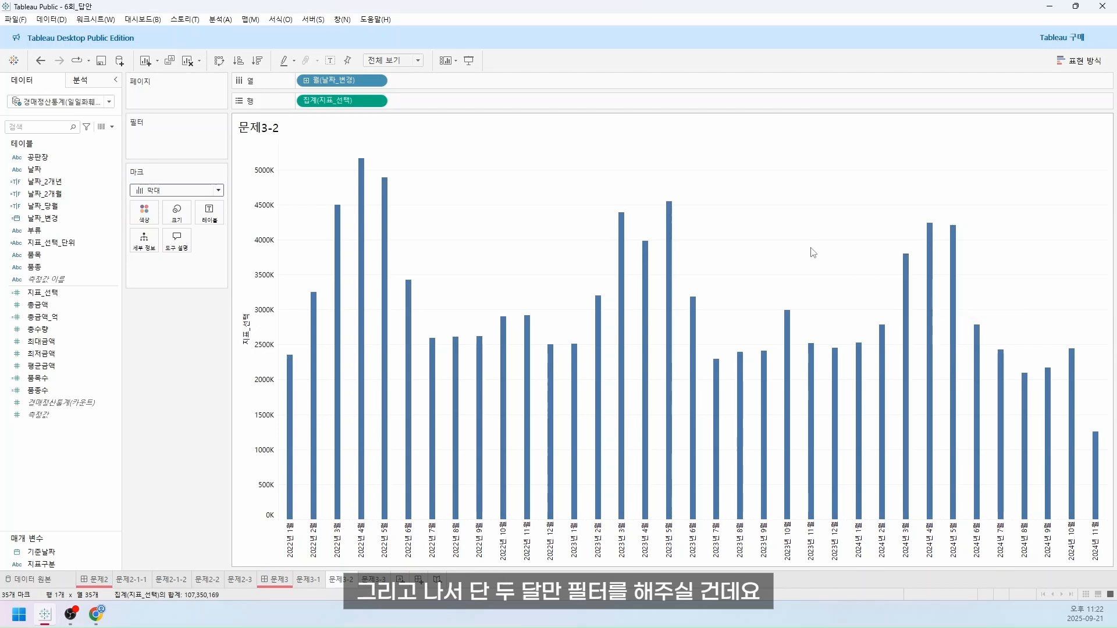
# Filter the worksheet by 날짜_2개월, keeping only the value 참
pyautogui.click(46, 194)
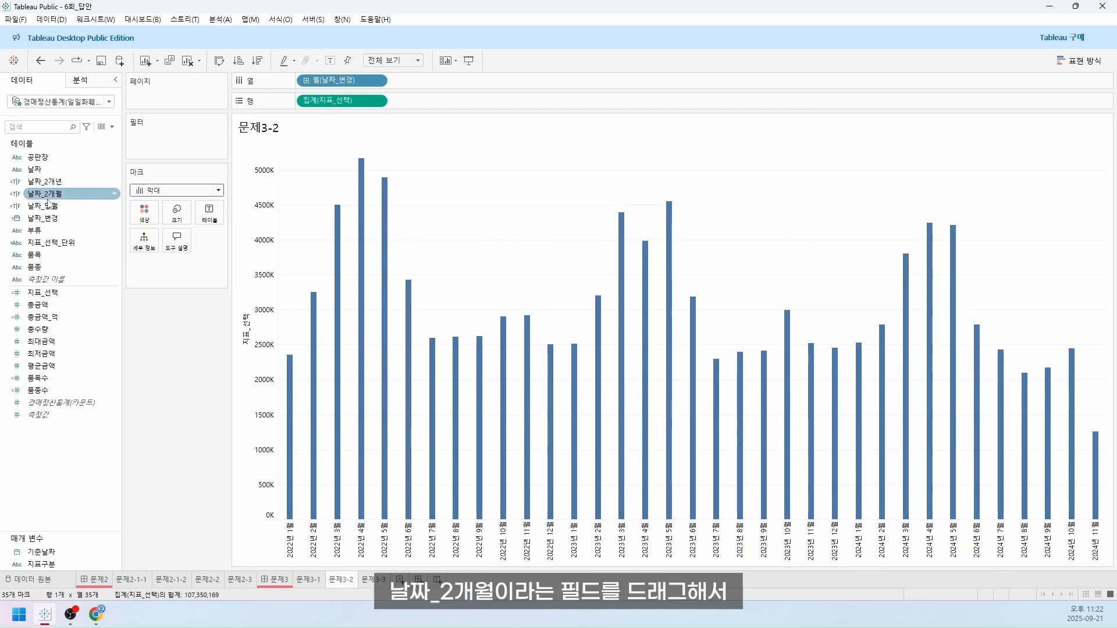
pyautogui.click(72, 197)
pyautogui.moveTo(73, 201); pyautogui.dragTo(161, 148)
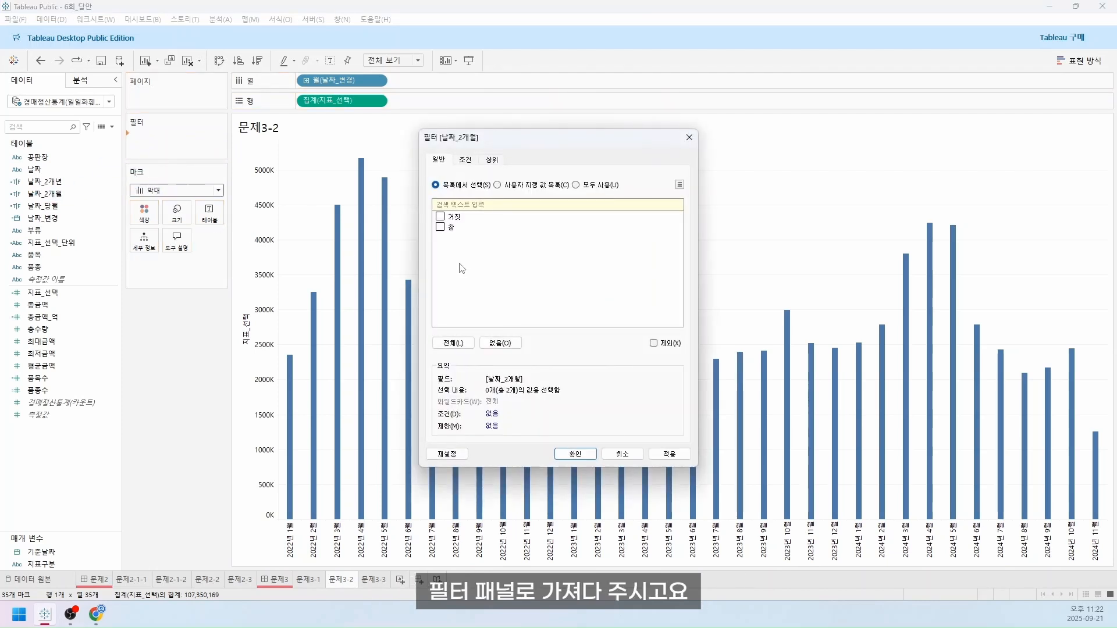
pyautogui.click(440, 227)
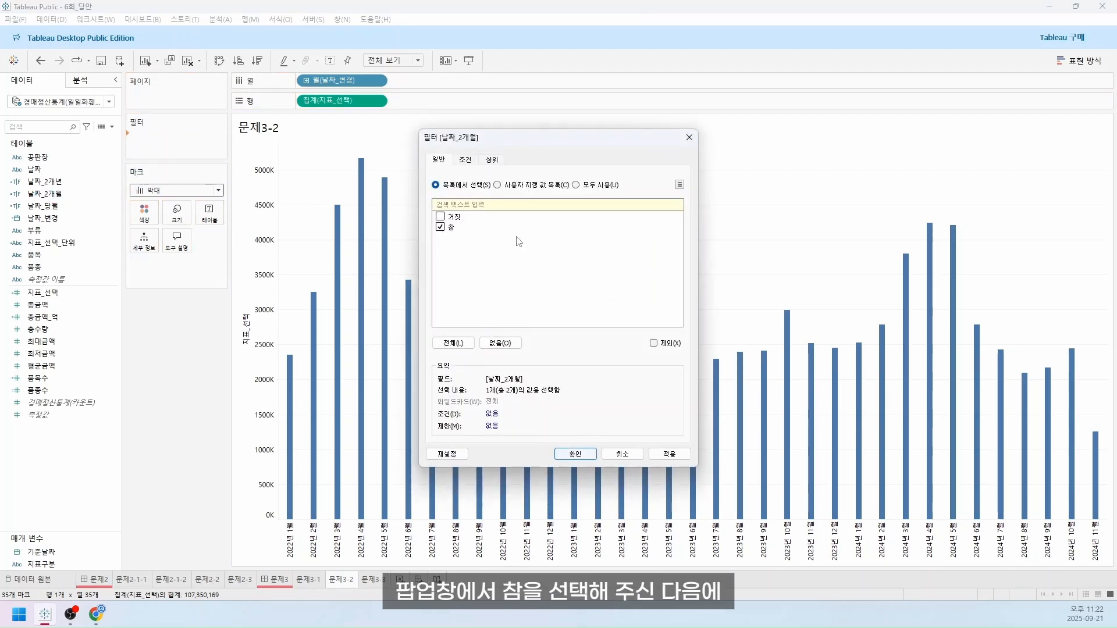
pyautogui.click(575, 453)
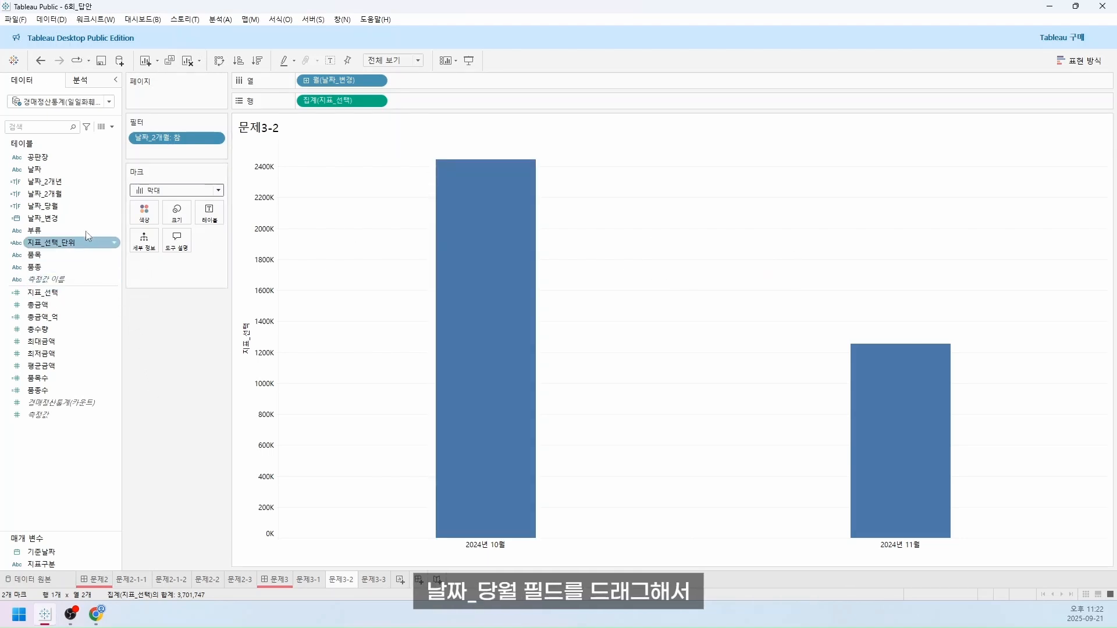
# Color the bars by the 날짜_당월 field
pyautogui.click(75, 209)
pyautogui.moveTo(74, 211); pyautogui.dragTo(156, 215)
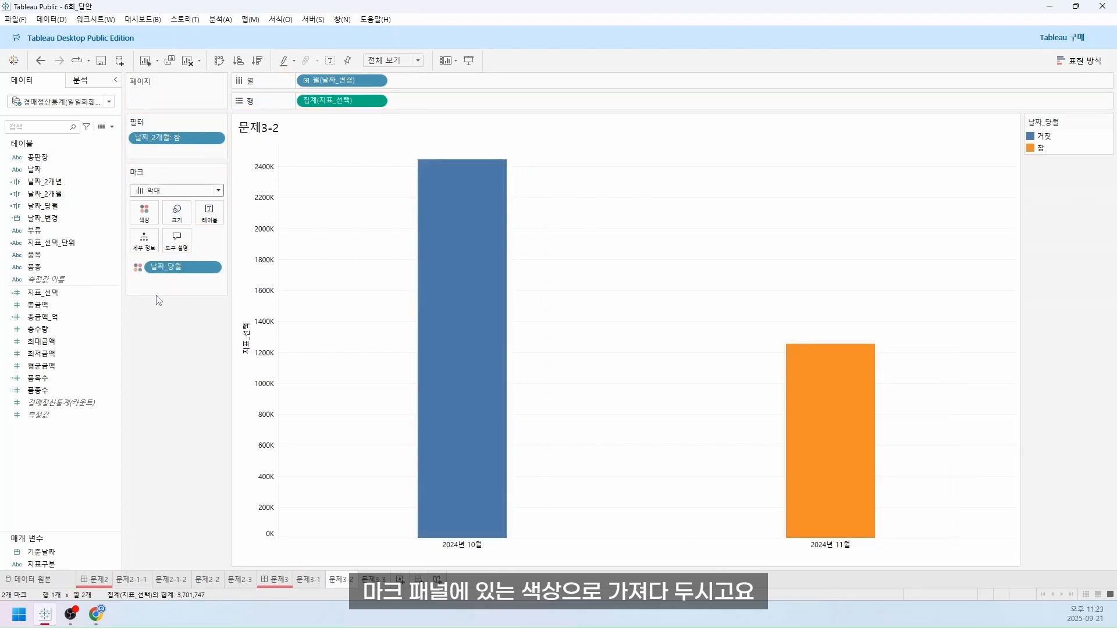
# Assign the 천사의 돌 color palette to the 날짜_당월 values of the bars
pyautogui.click(144, 212)
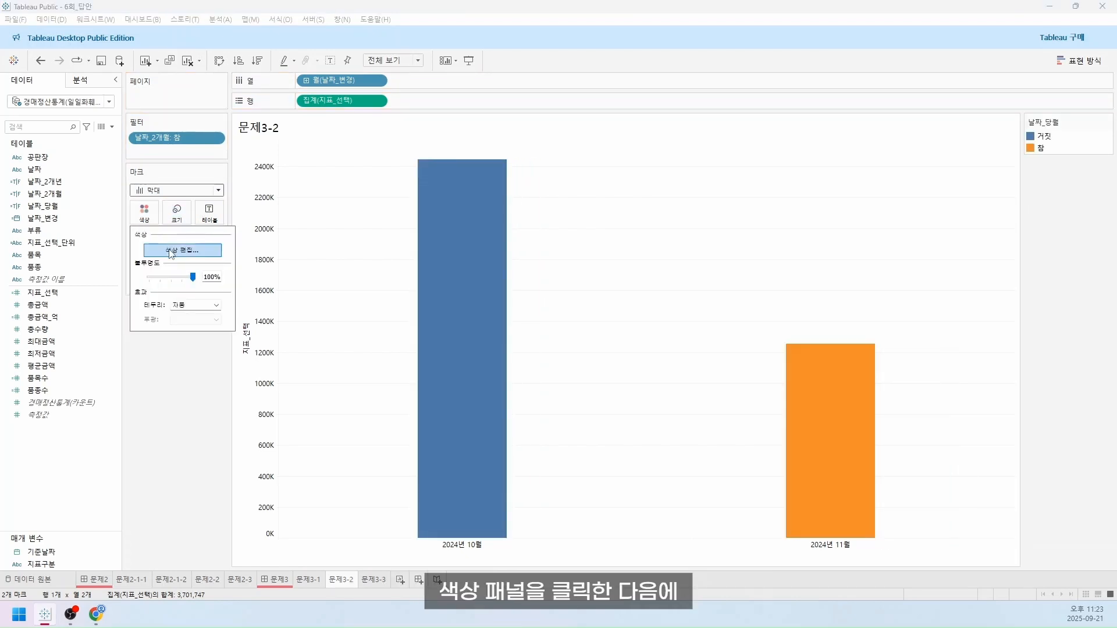
pyautogui.click(148, 218)
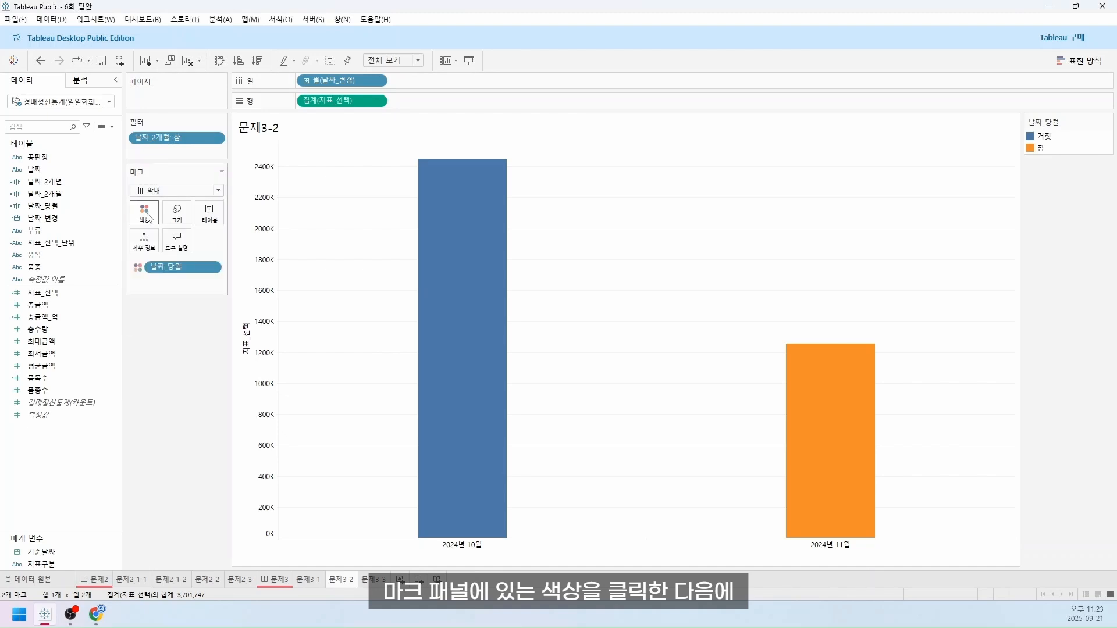
pyautogui.click(148, 218)
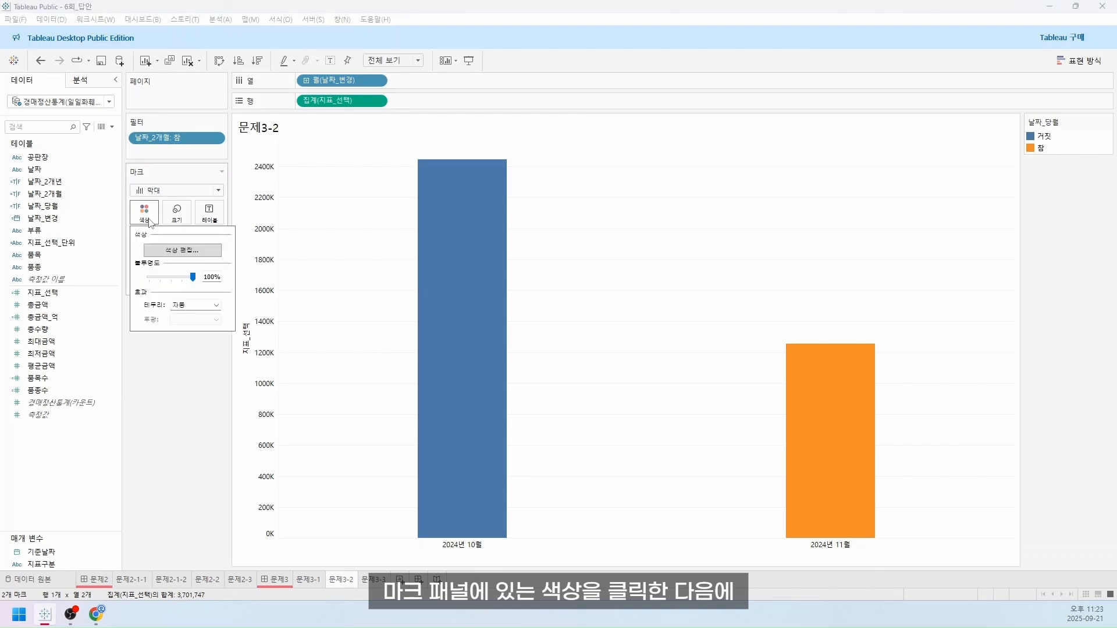
pyautogui.click(166, 252)
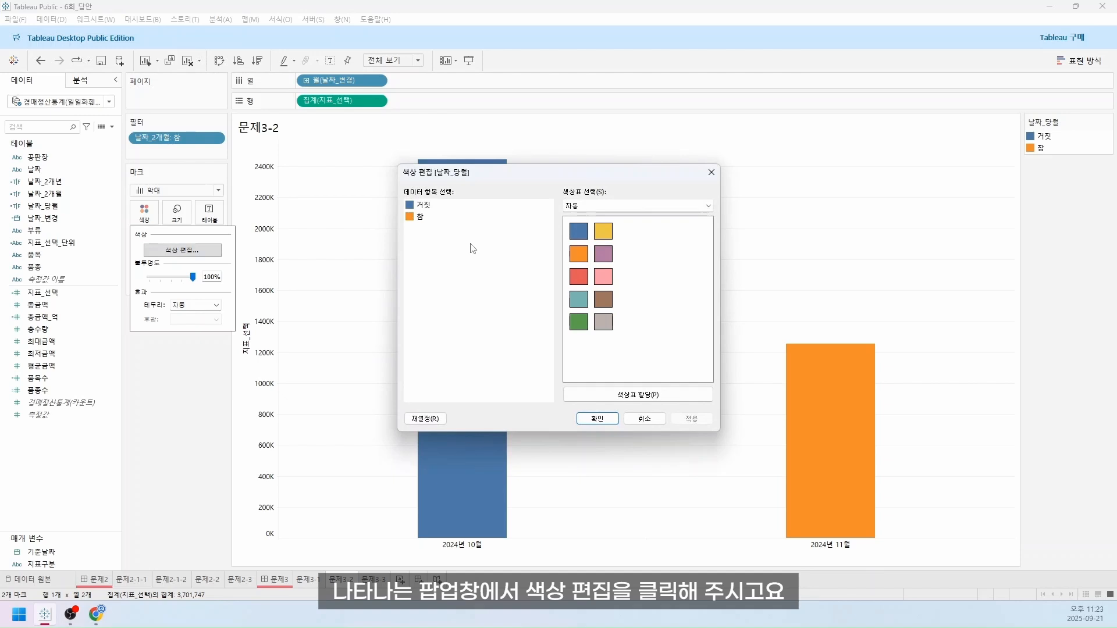
pyautogui.click(600, 207)
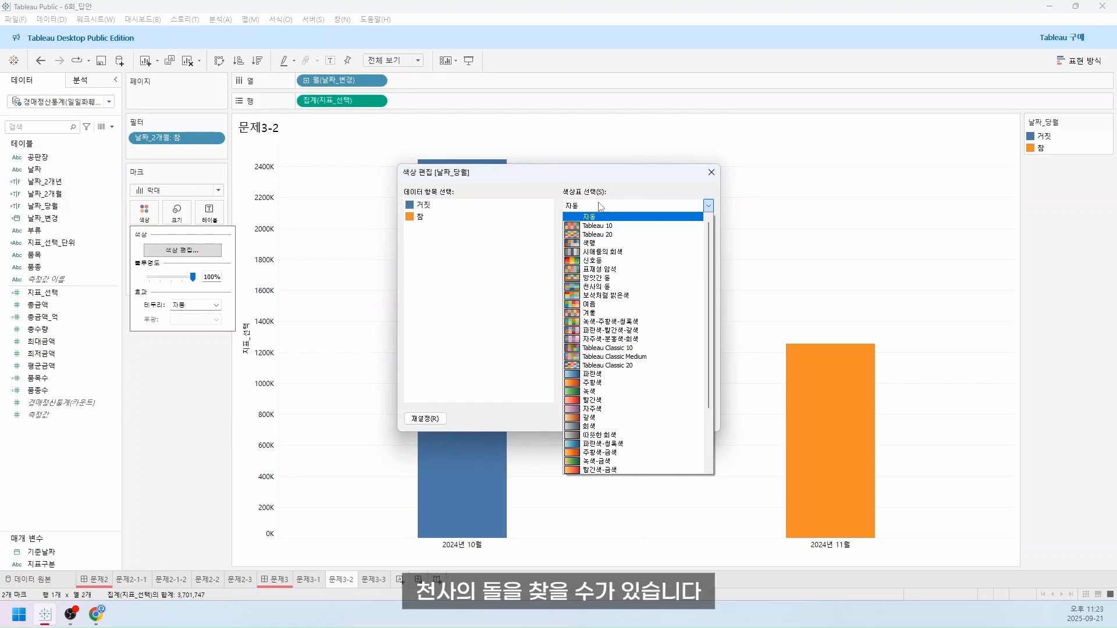
pyautogui.click(614, 288)
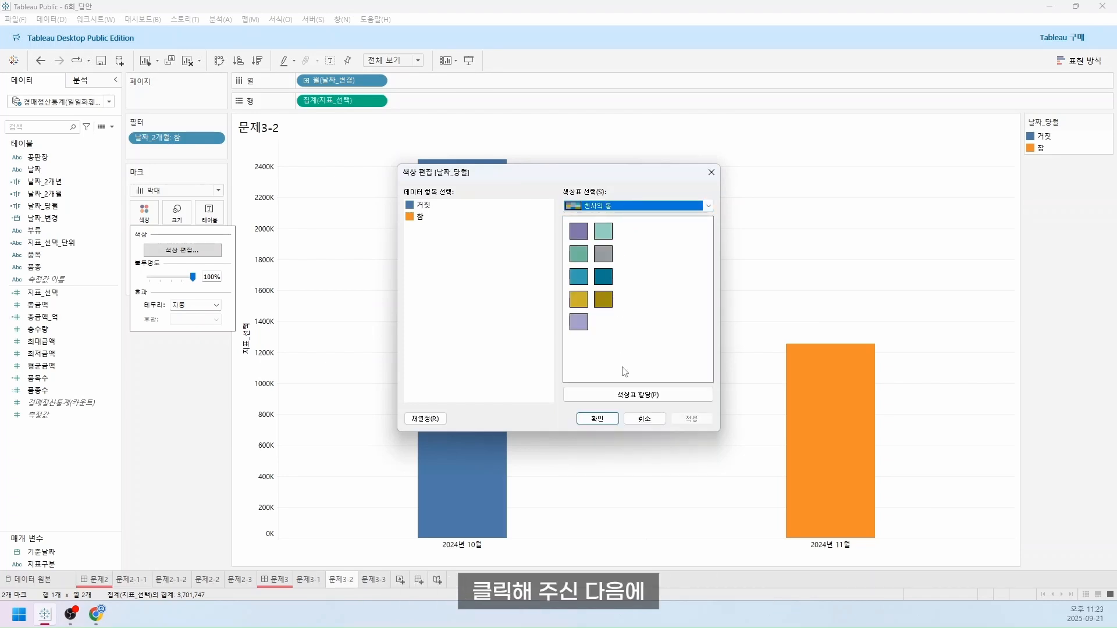
pyautogui.click(627, 395)
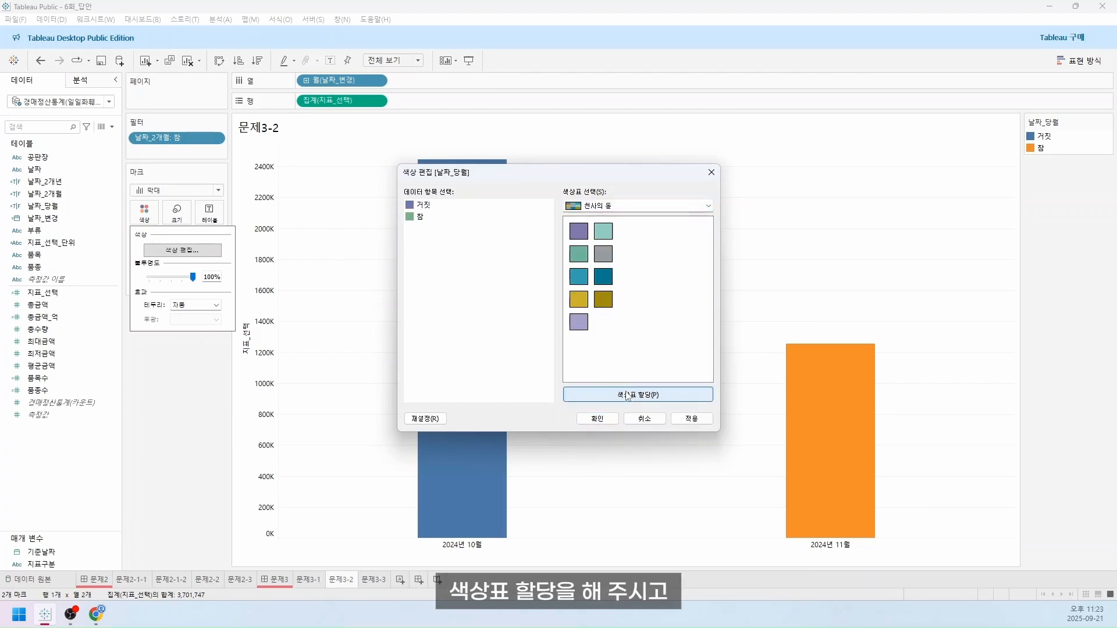
pyautogui.click(596, 419)
pyautogui.click(758, 234)
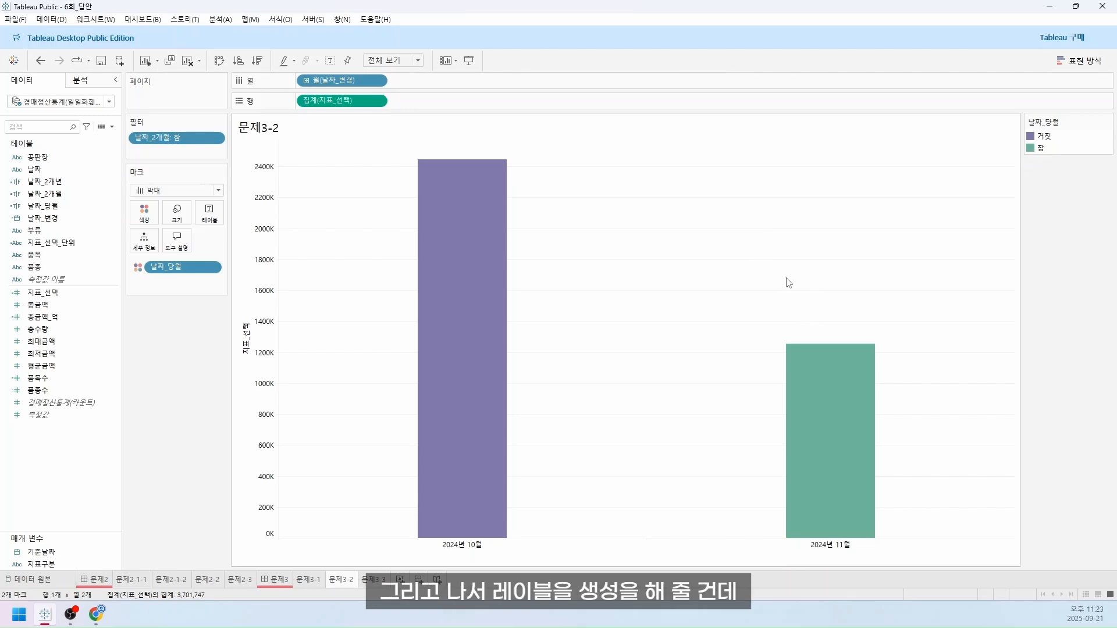
# Label the bars with the 지표_선택 and 지표_선택_단위 fields
pyautogui.moveTo(443, 292)
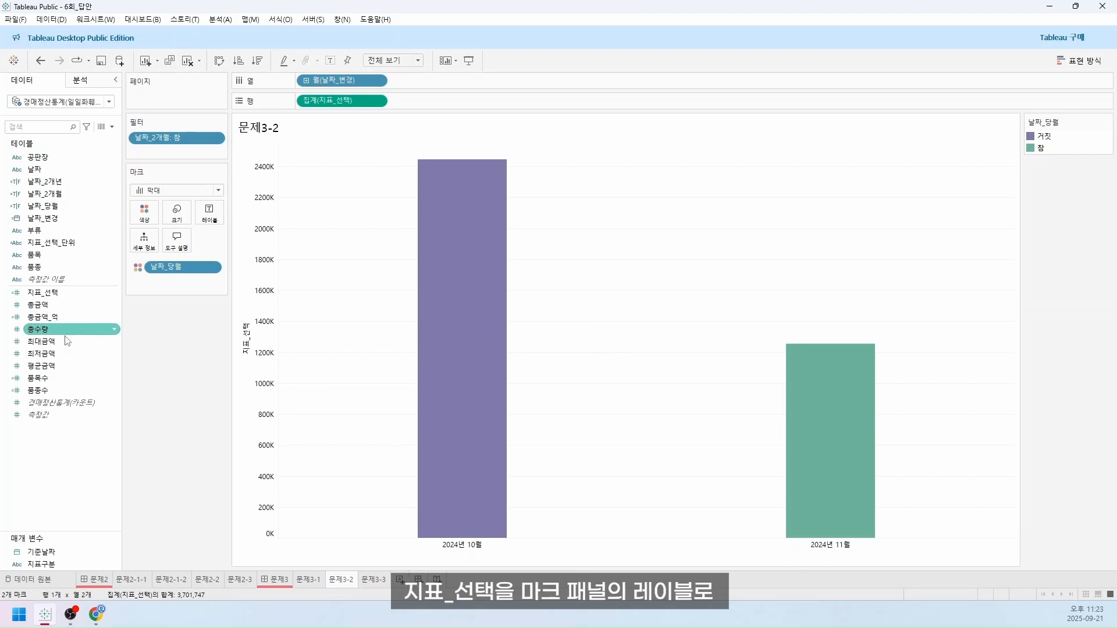
pyautogui.moveTo(64, 294); pyautogui.dragTo(210, 213)
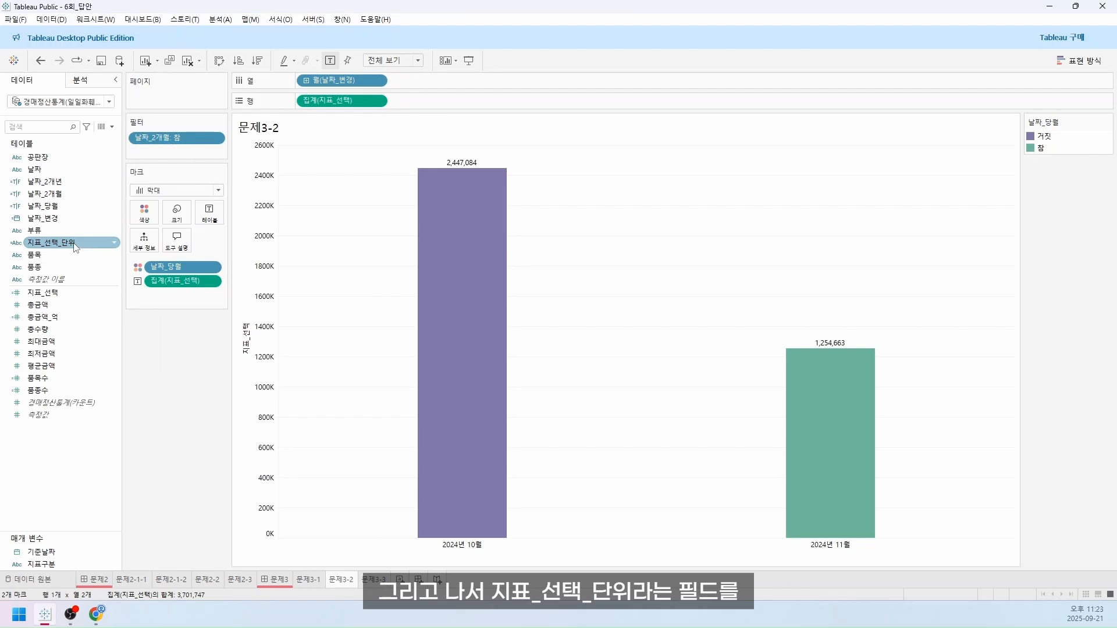
pyautogui.moveTo(64, 244); pyautogui.dragTo(210, 215)
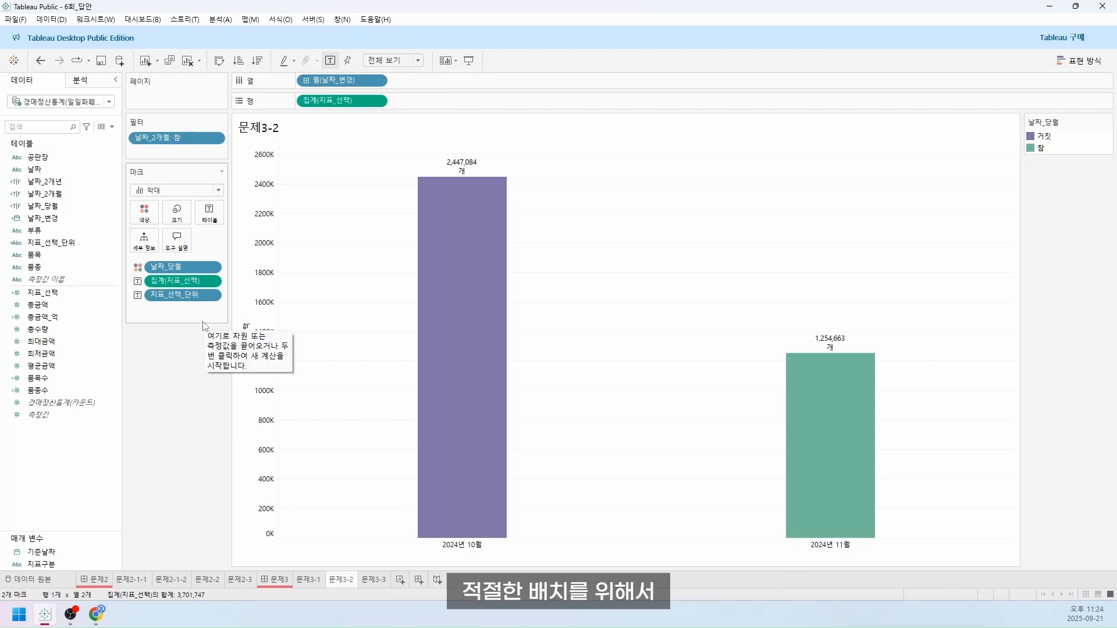
# Edit the bar label text so 지표_선택 and 지표_선택_단위 sit on one line without a space between them
pyautogui.click(210, 215)
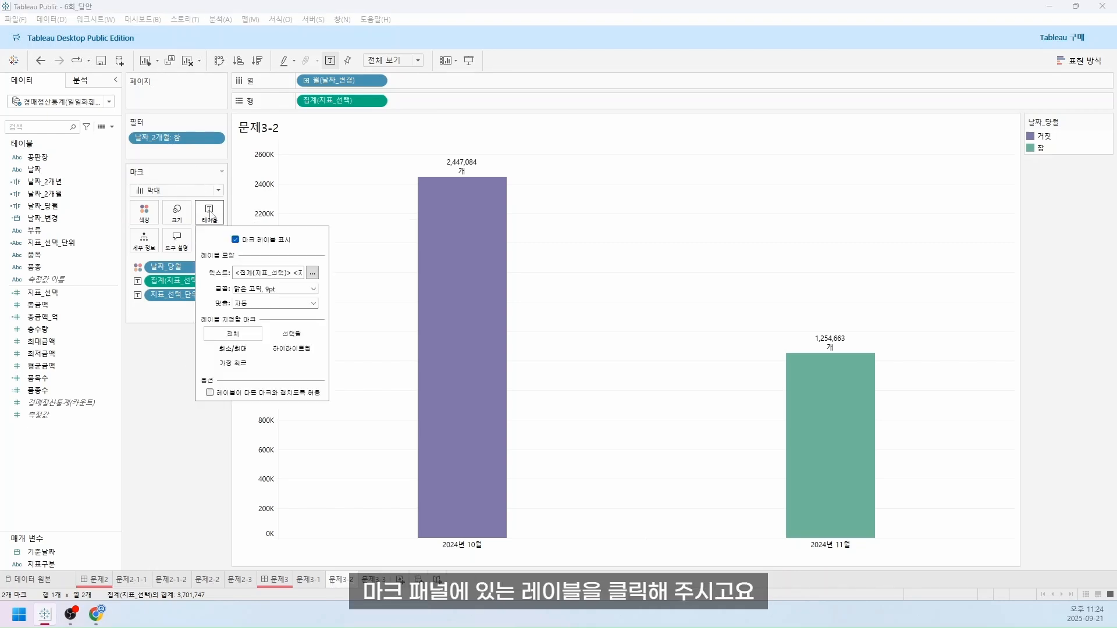
pyautogui.click(312, 272)
pyautogui.click(666, 256)
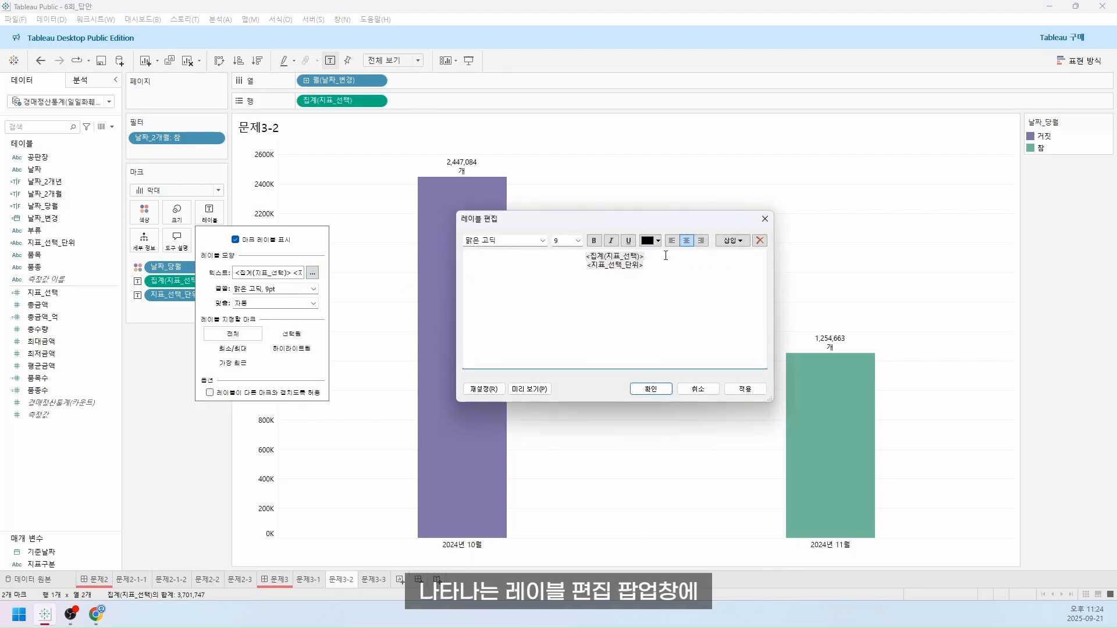
pyautogui.press('Delete')
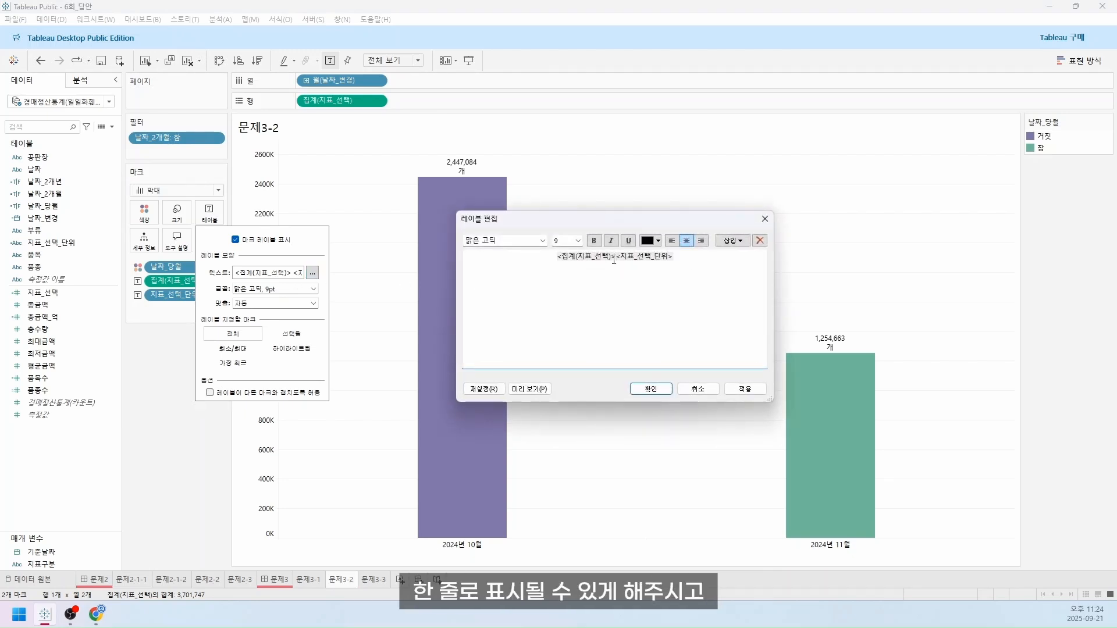
pyautogui.click(654, 393)
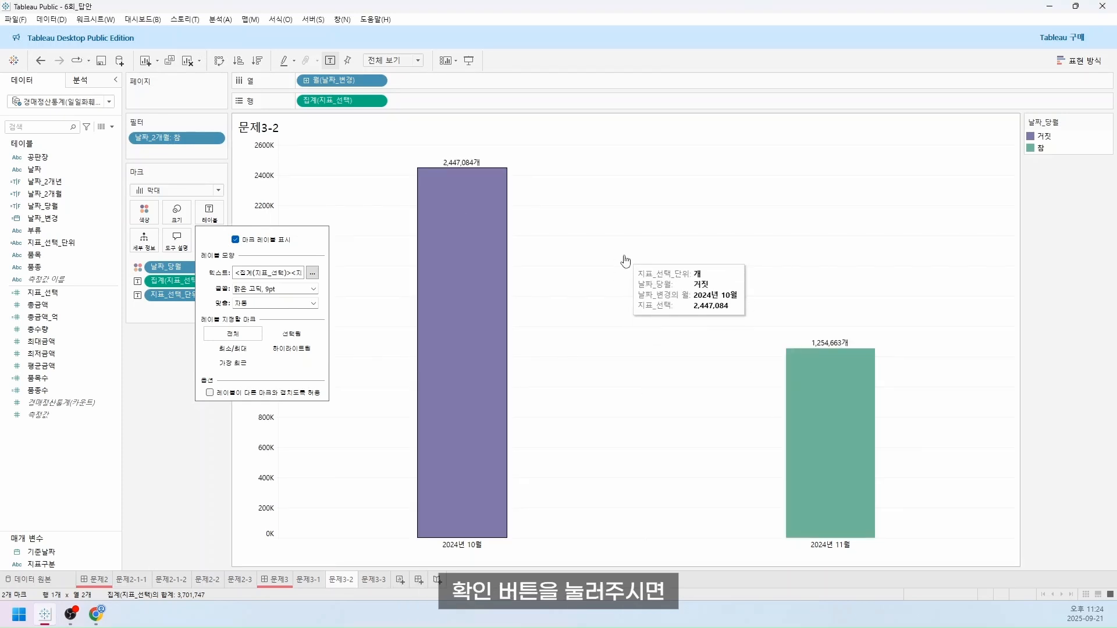
pyautogui.click(360, 191)
pyautogui.click(518, 163)
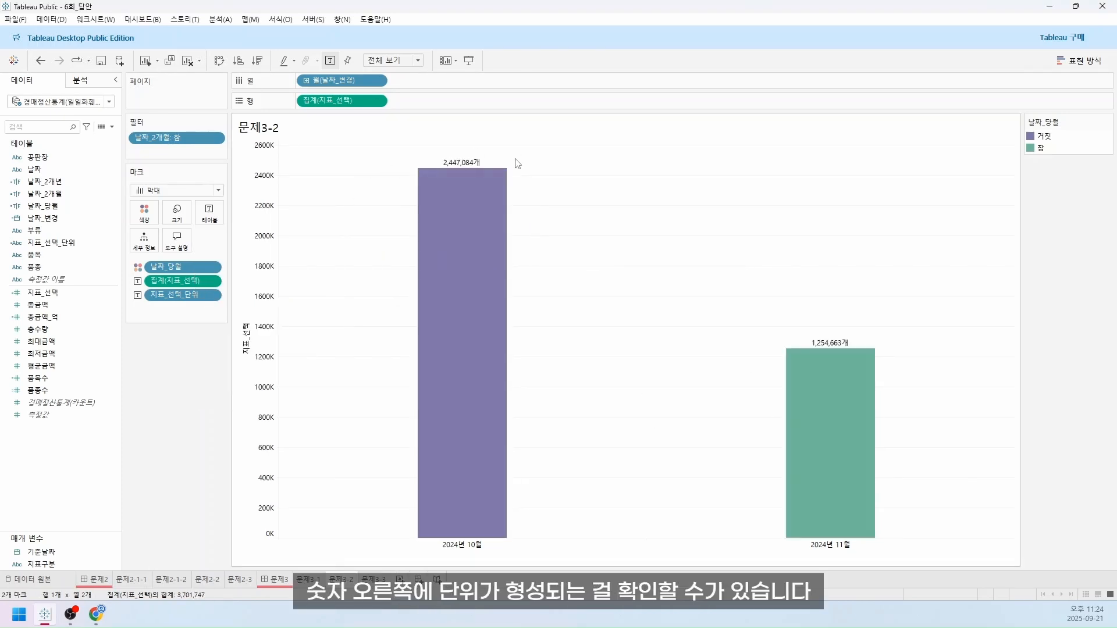
# Hide the header of the vertical 지표_선택 axis
pyautogui.moveTo(485, 183)
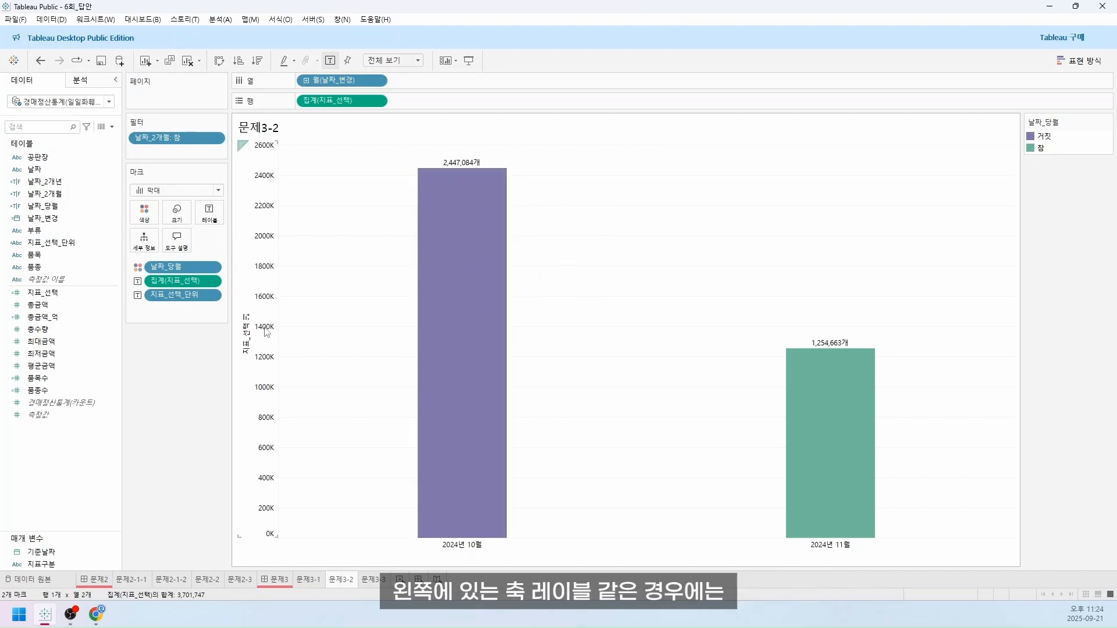
pyautogui.rightClick(267, 297)
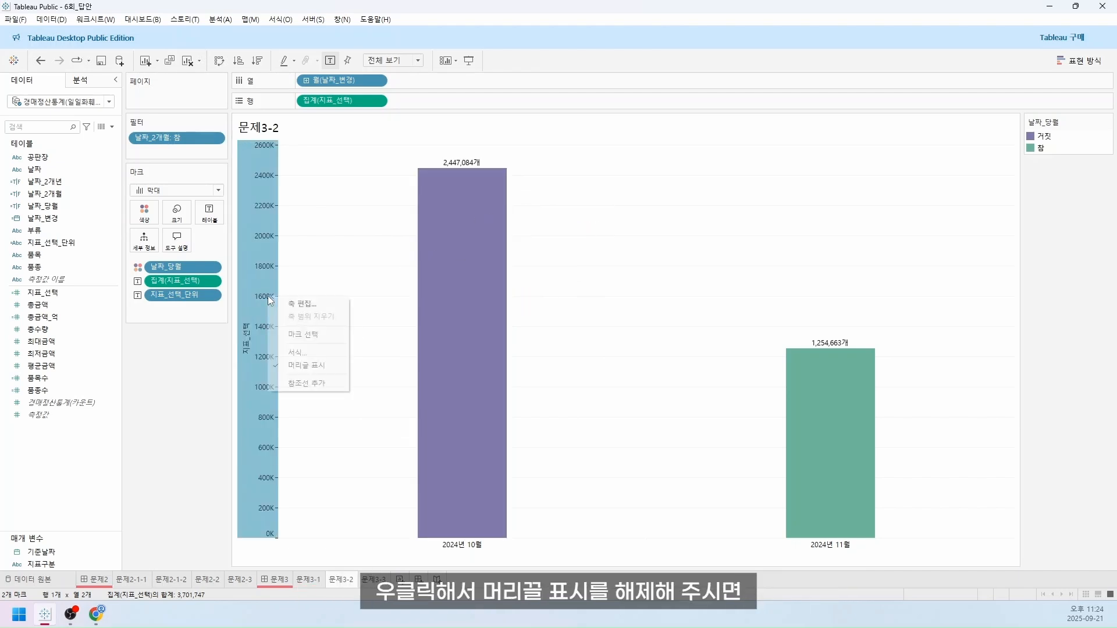
pyautogui.click(310, 368)
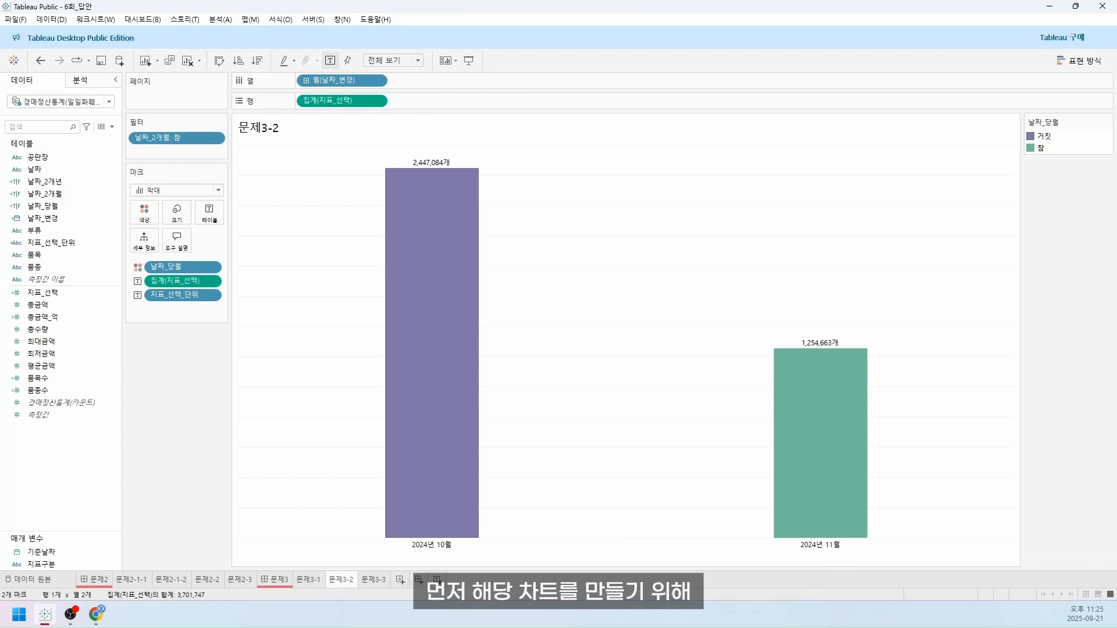
# On worksheet 문제3-3, start a new calculated field named 지표_선택_평균
pyautogui.click(373, 580)
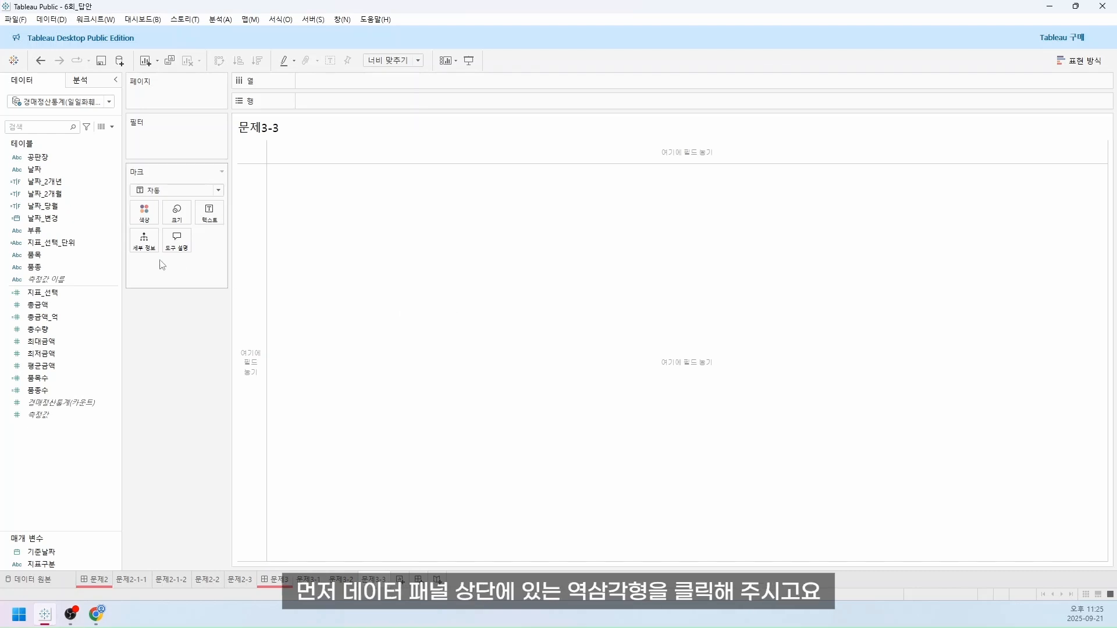
pyautogui.click(112, 126)
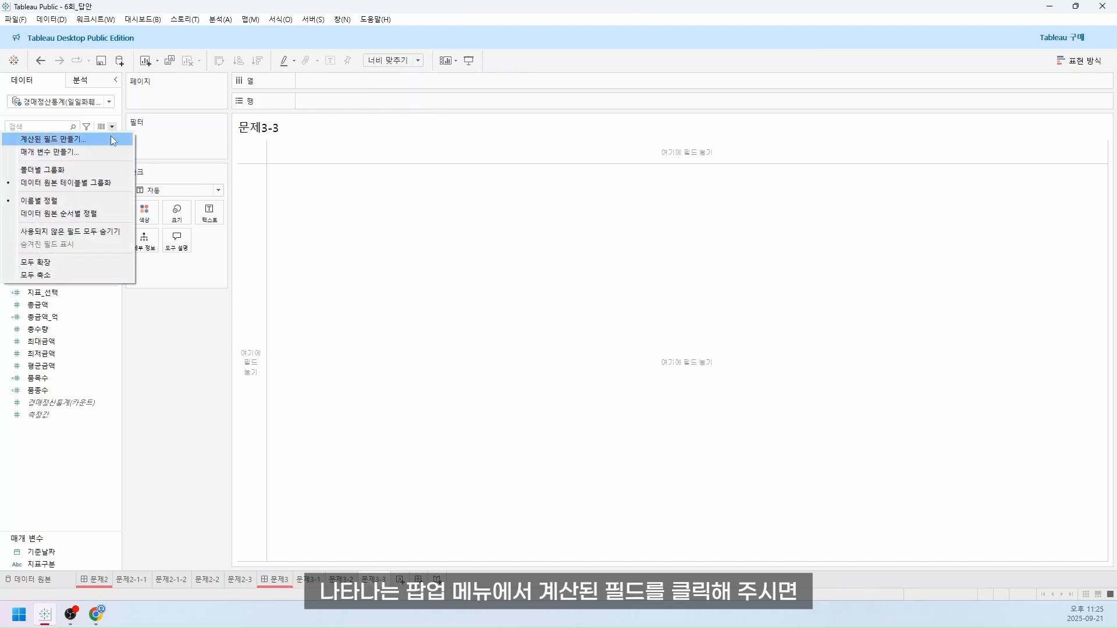
pyautogui.click(110, 138)
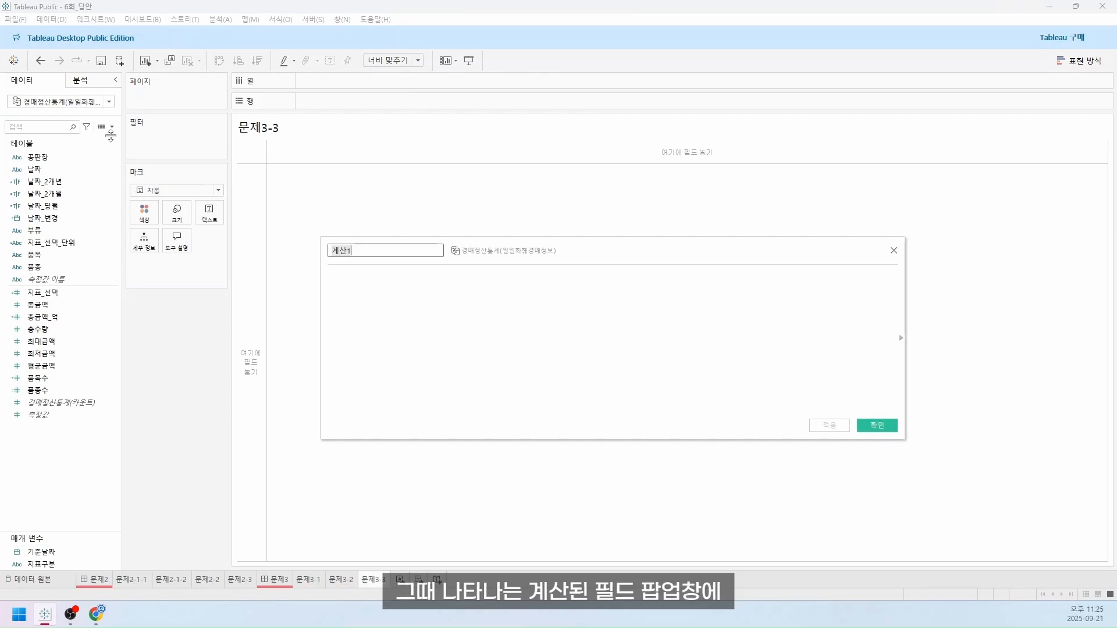
pyautogui.write('지표')
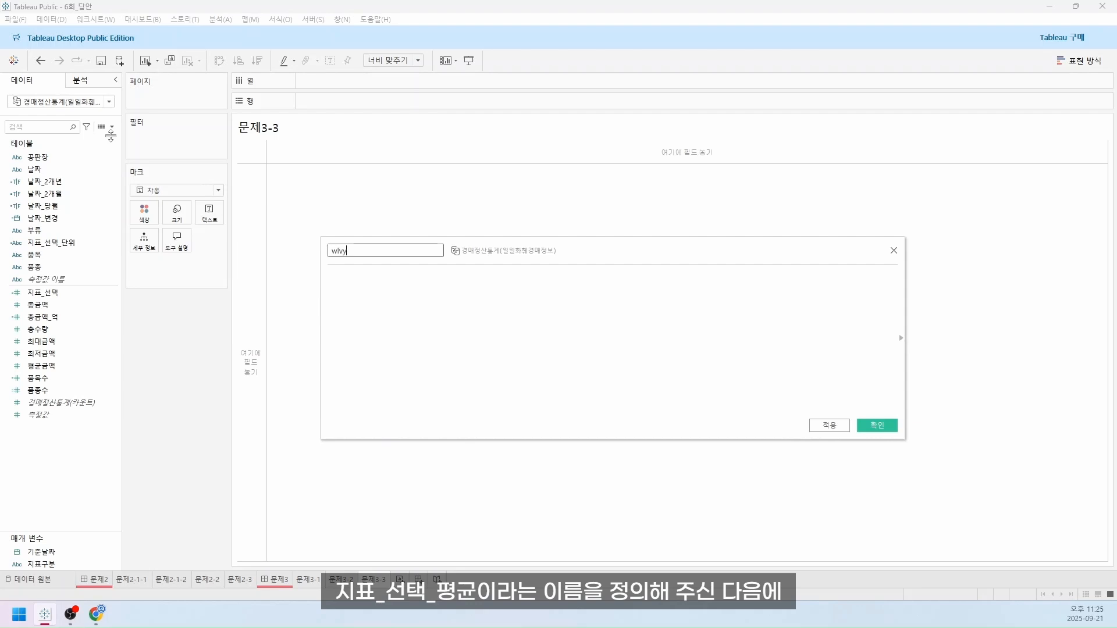
pyautogui.press('BackSpace')
pyautogui.press('BackSpace')
pyautogui.write('지표_선택_평균')
pyautogui.press('Tab')
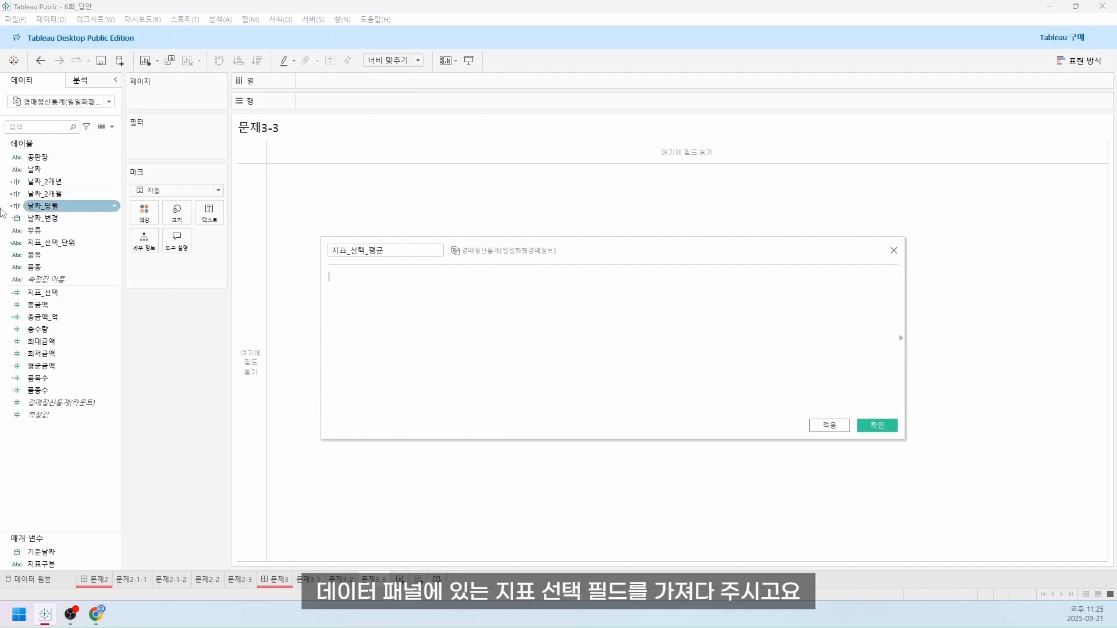
# Define the 지표_선택_평균 formula as WINDOW_AVG([지표_선택]) and save the field
pyautogui.moveTo(49, 295); pyautogui.dragTo(392, 317)
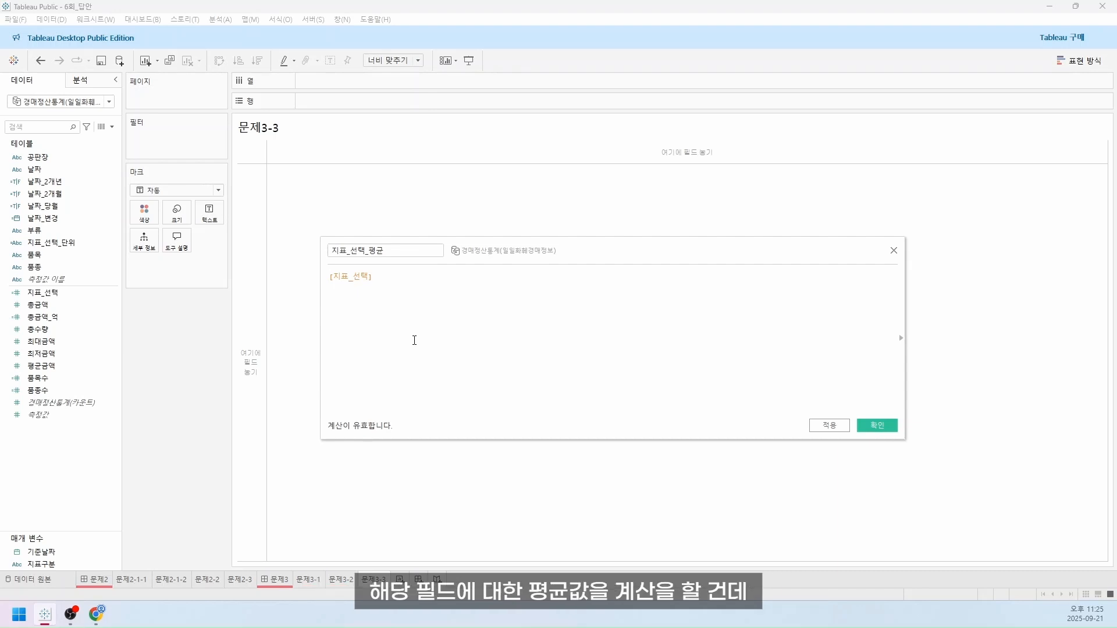
pyautogui.write('WINDOW_M')
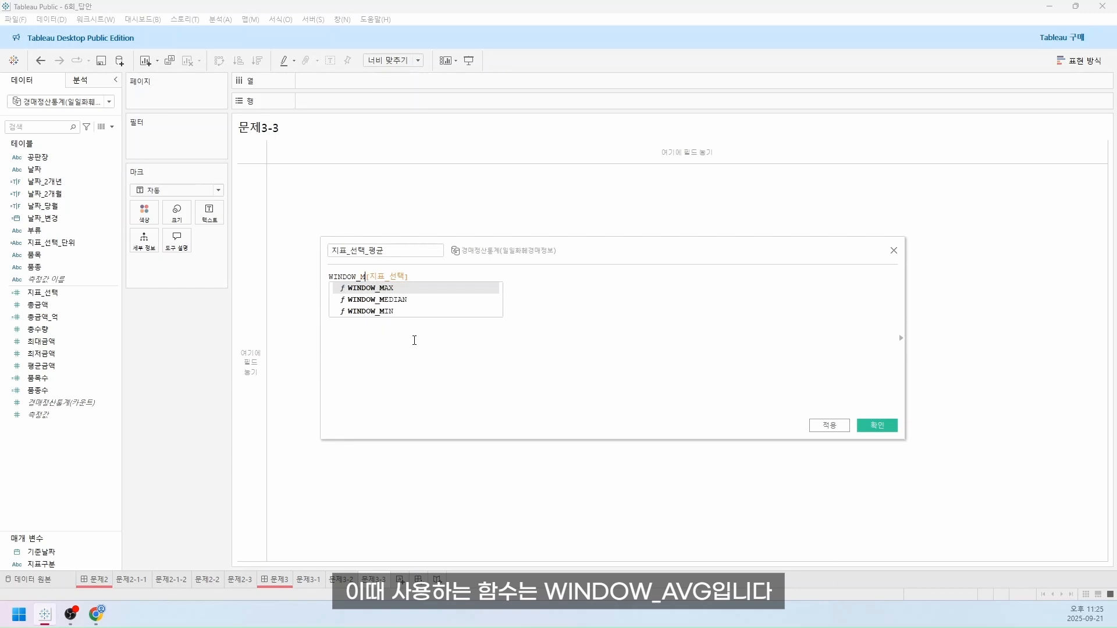
pyautogui.write('A')
pyautogui.press('BackSpace')
pyautogui.press('BackSpace')
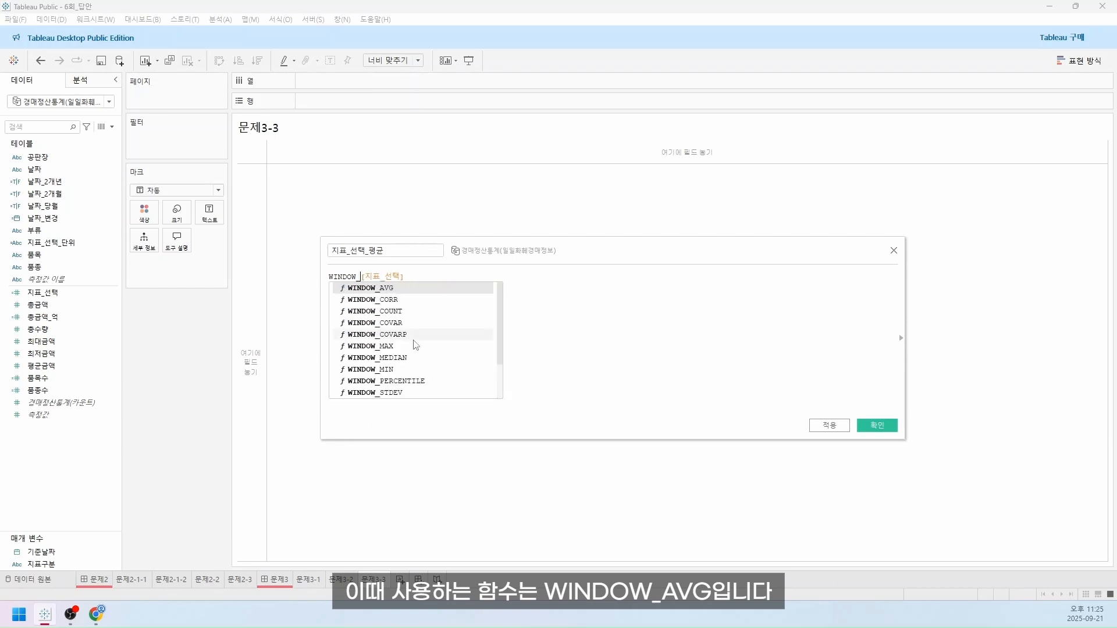
pyautogui.write('AVG(')
pyautogui.press('End')
pyautogui.write(')')
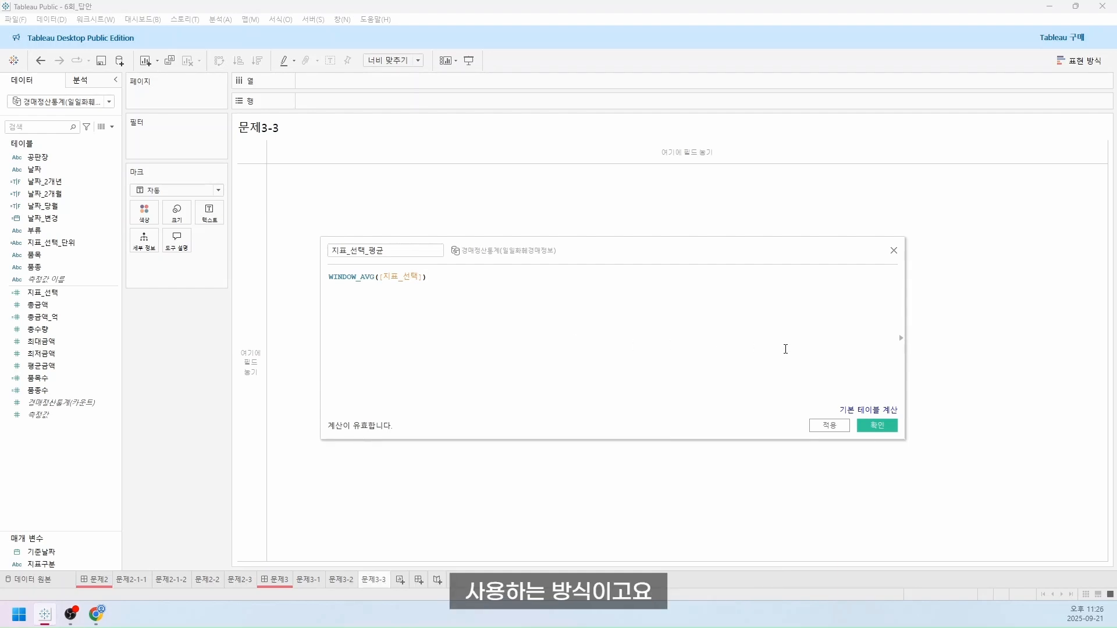
pyautogui.click(868, 430)
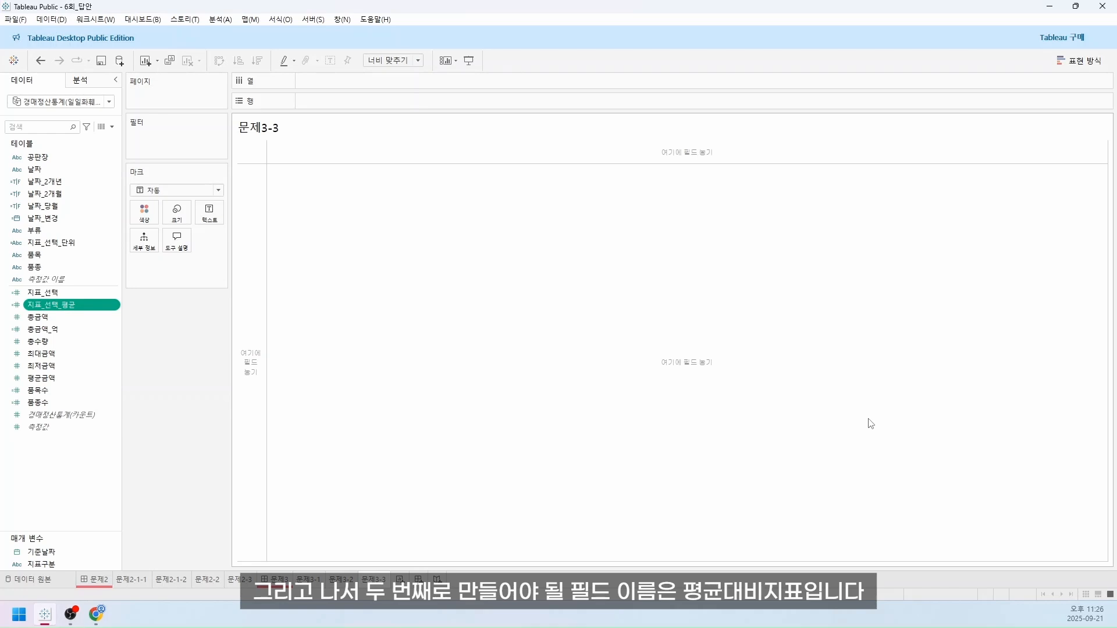
# Start another calculated field named 평균대비지표
pyautogui.click(112, 128)
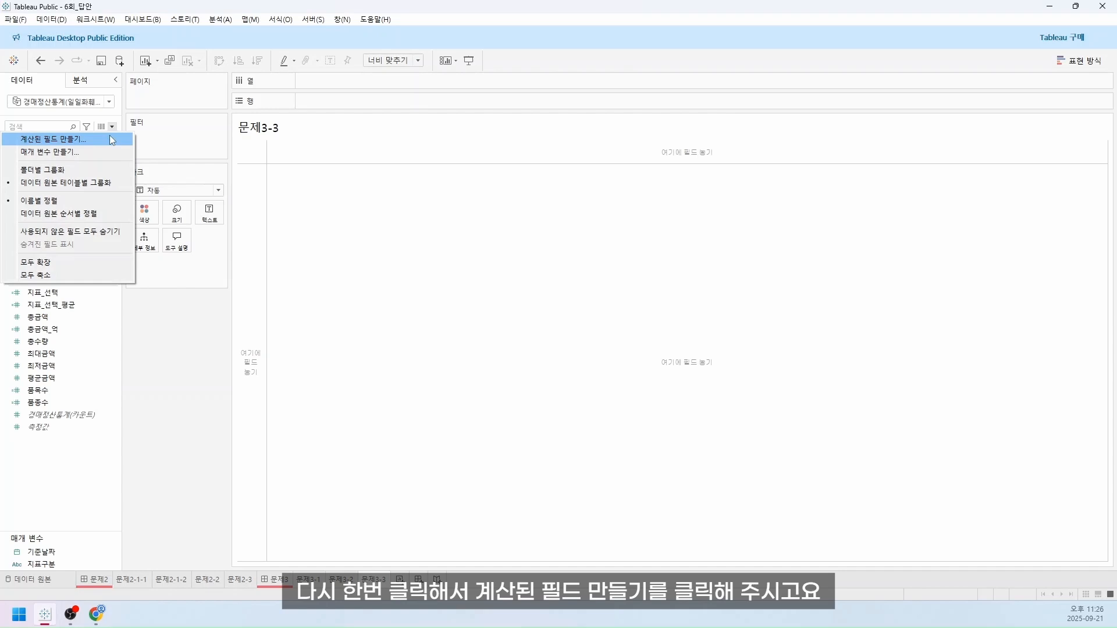
pyautogui.click(109, 137)
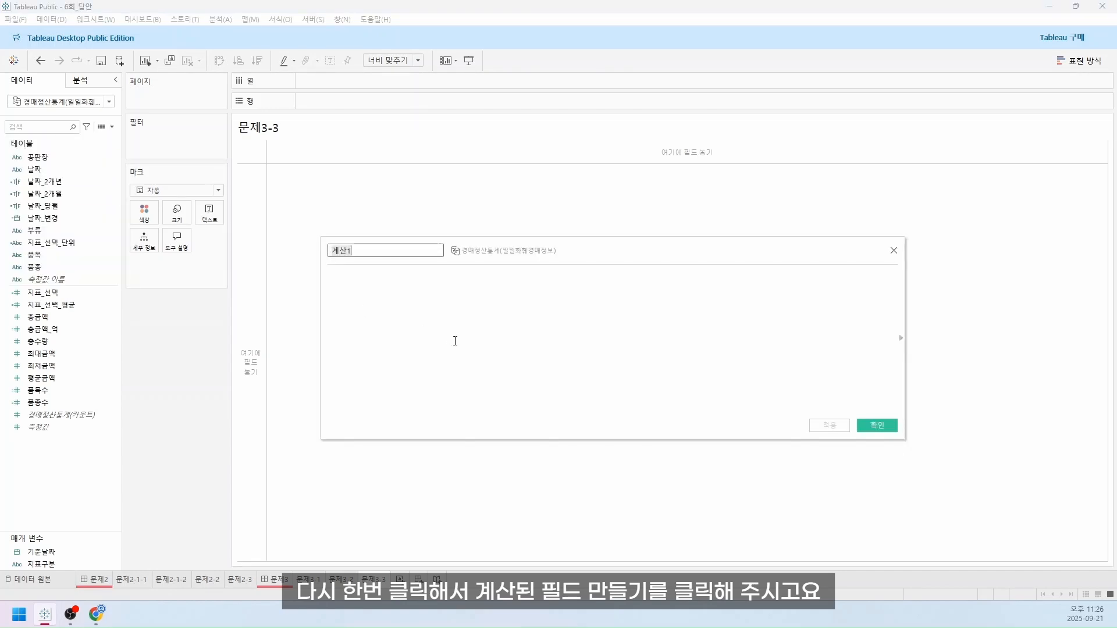
pyautogui.press('BackSpace')
pyautogui.press('BackSpace')
pyautogui.press('BackSpace')
pyautogui.write('평균')
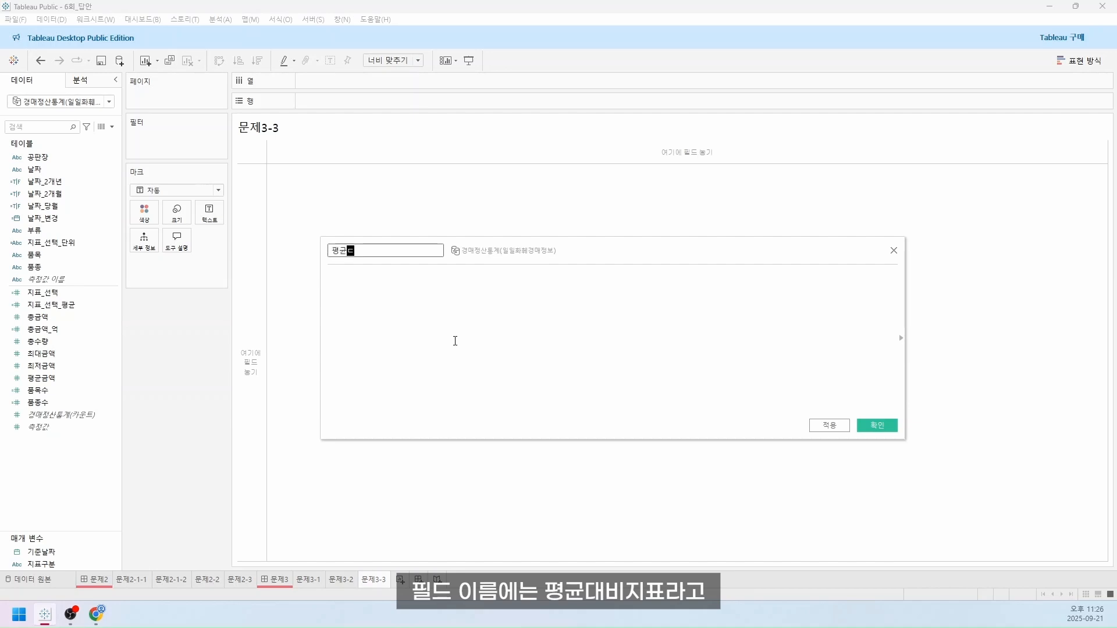
pyautogui.write('대비지')
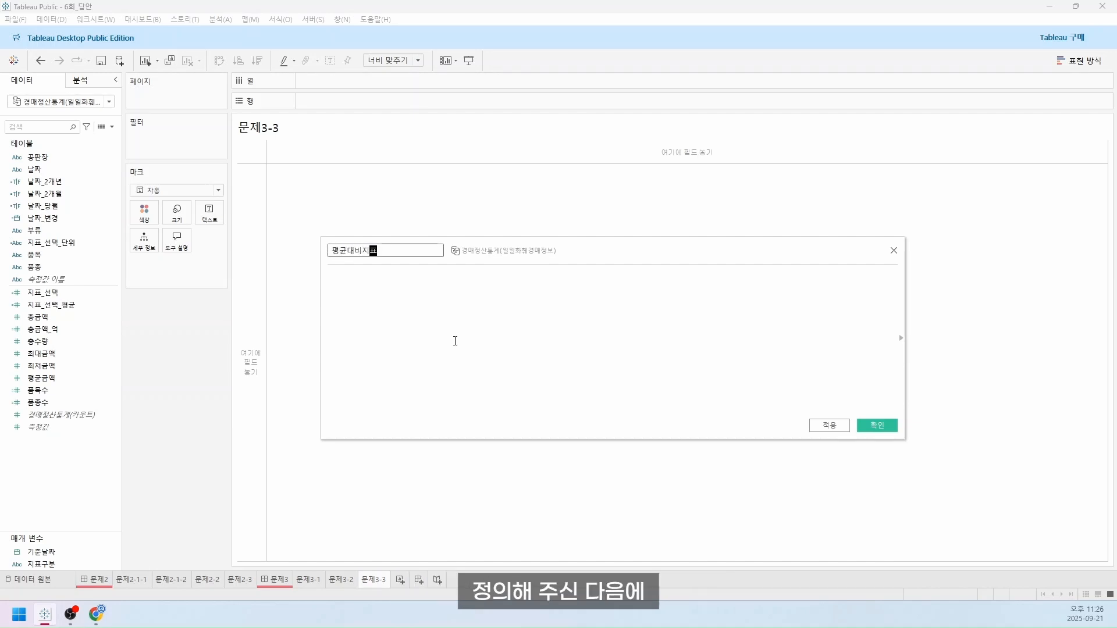
pyautogui.write('표')
# Define the 평균대비지표 formula as [지표_선택]>[지표_선택_평균] and save the field
pyautogui.click(327, 337)
pyautogui.click(59, 304)
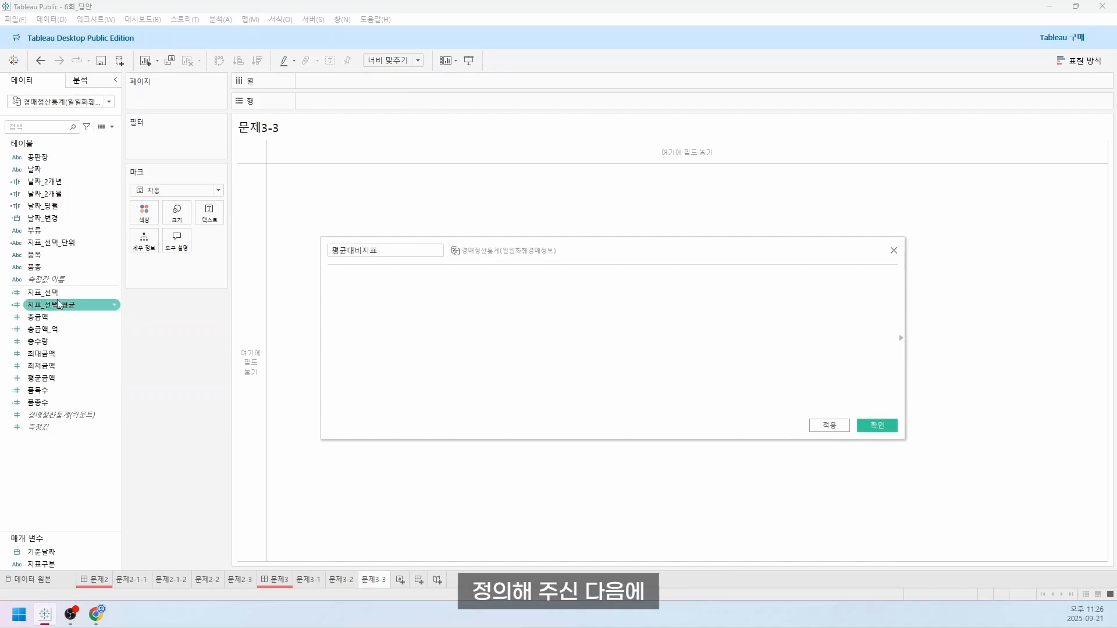
pyautogui.moveTo(44, 293); pyautogui.dragTo(398, 323)
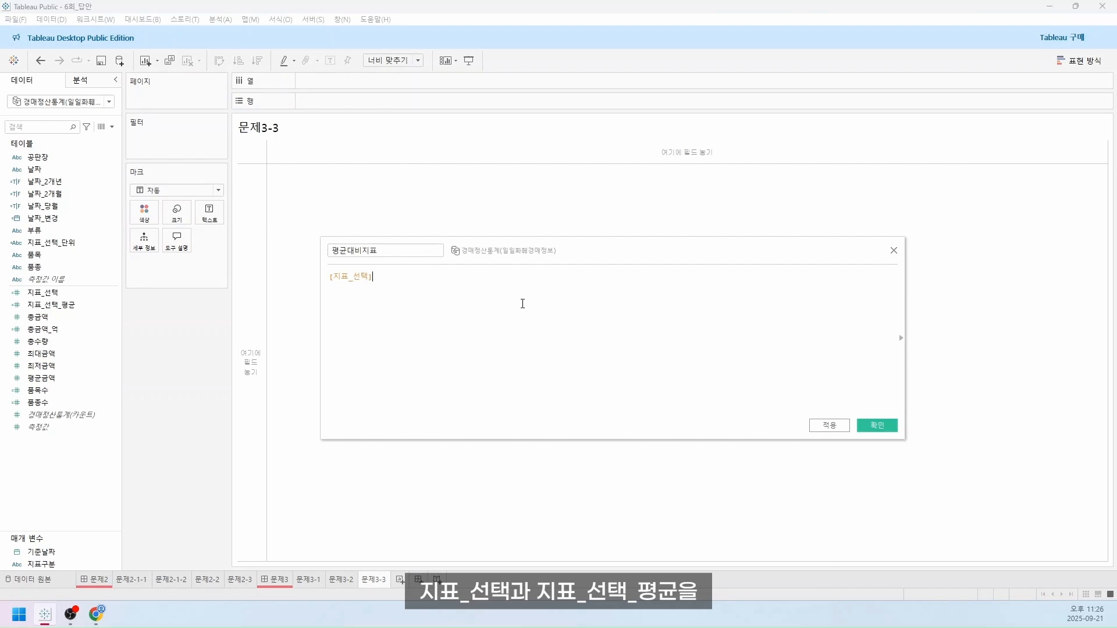
pyautogui.click(103, 309)
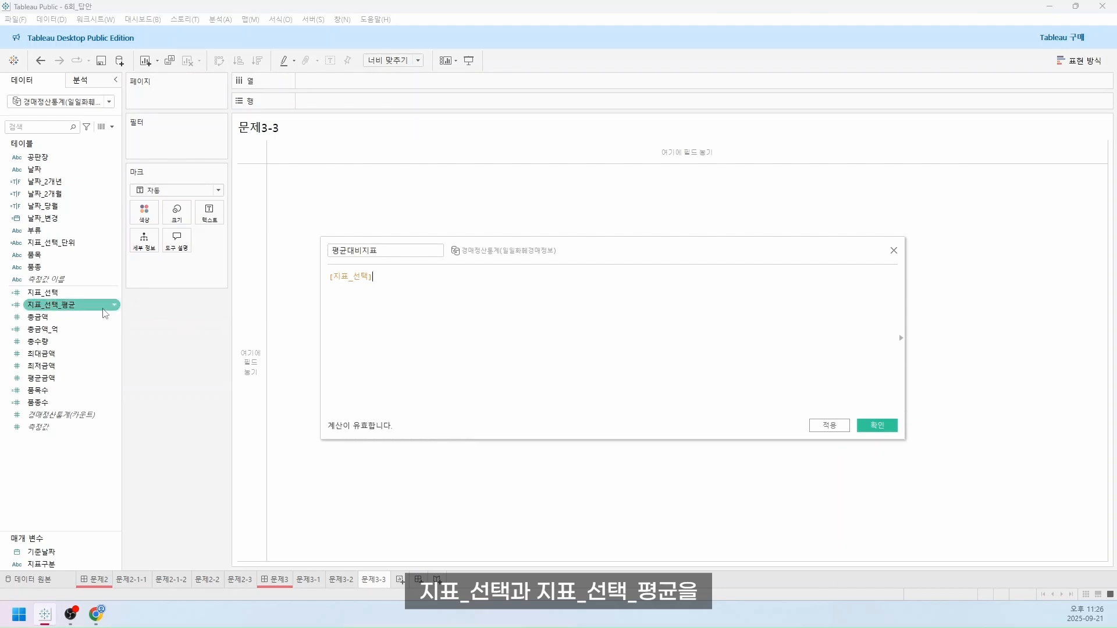
pyautogui.moveTo(103, 308); pyautogui.dragTo(466, 325)
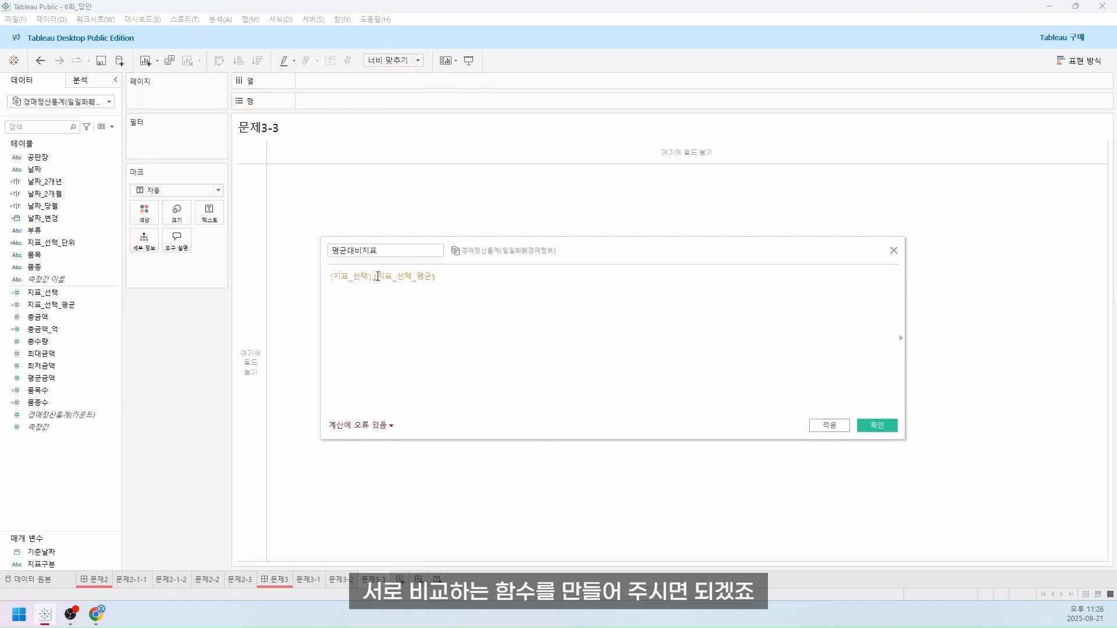
pyautogui.moveTo(377, 276)
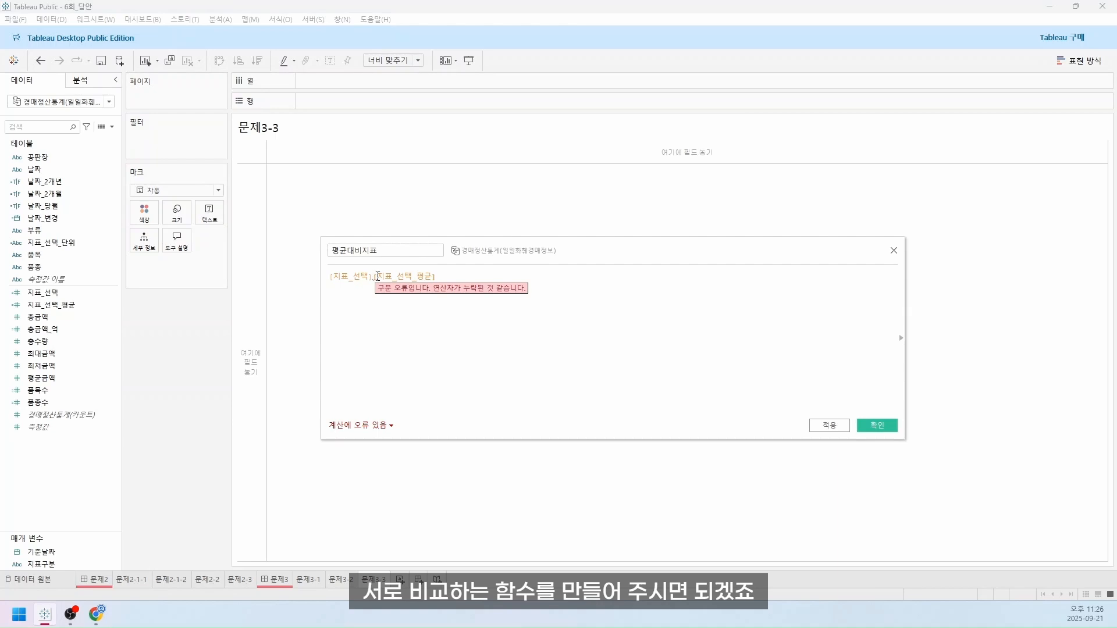
pyautogui.click(373, 276)
pyautogui.write('>')
pyautogui.click(514, 309)
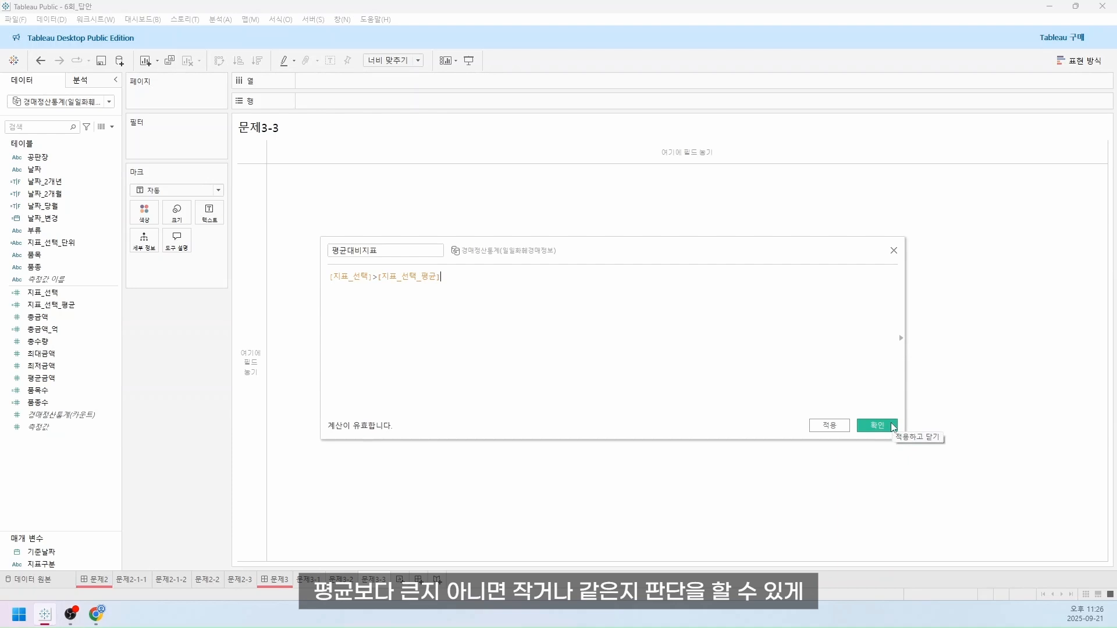
pyautogui.click(893, 427)
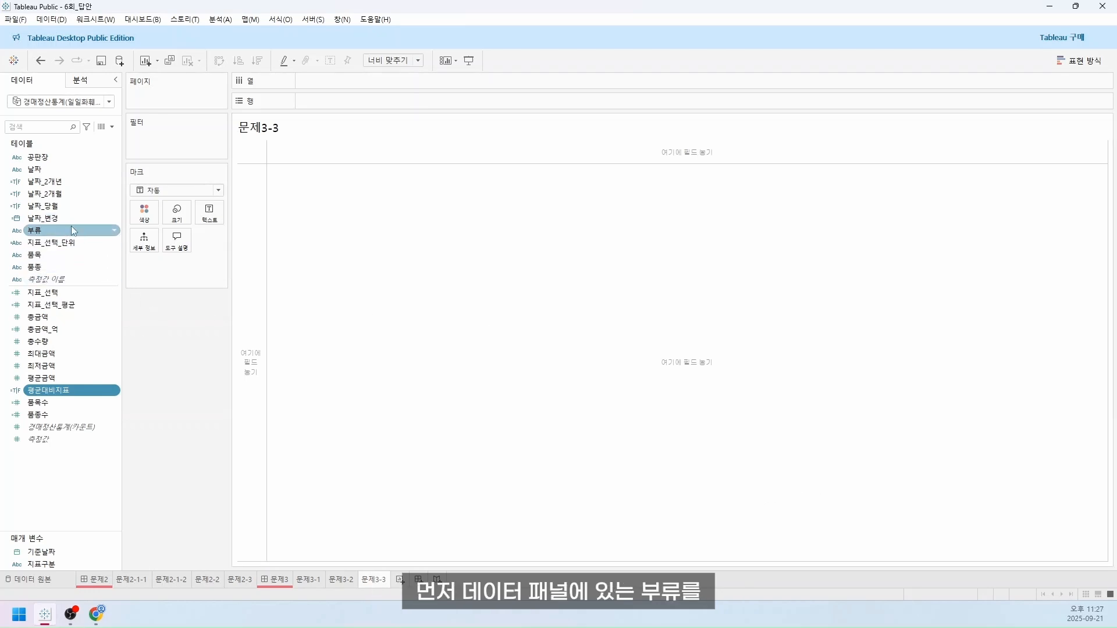
# Build a horizontal bar chart on worksheet 문제3-3 with 부류 on rows and 지표_선택 on columns
pyautogui.moveTo(71, 229); pyautogui.dragTo(348, 106)
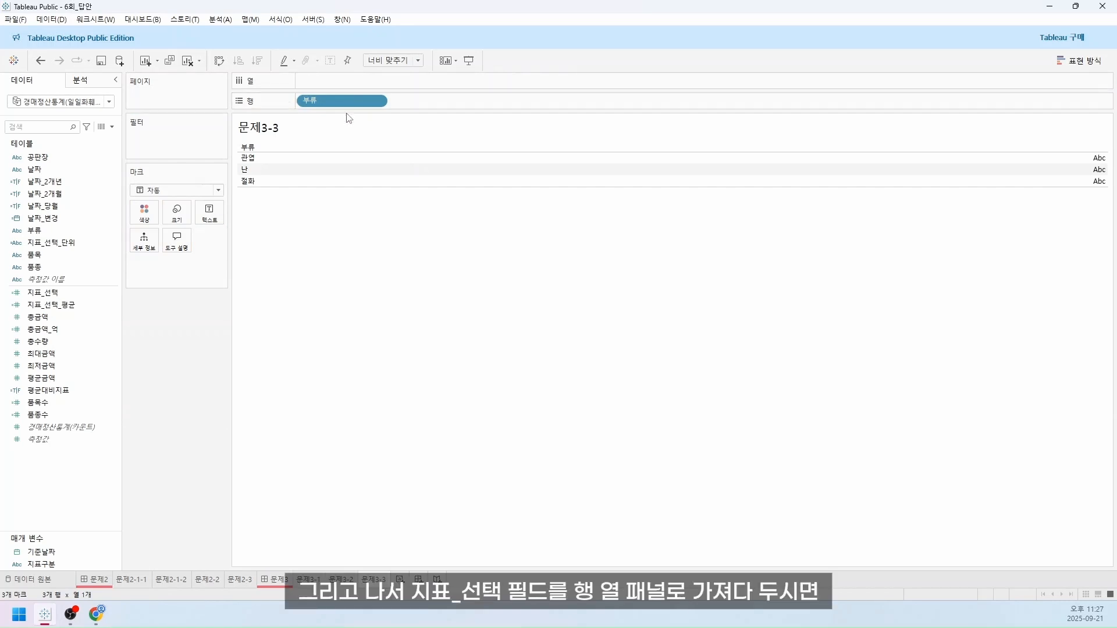
pyautogui.moveTo(43, 292); pyautogui.dragTo(364, 85)
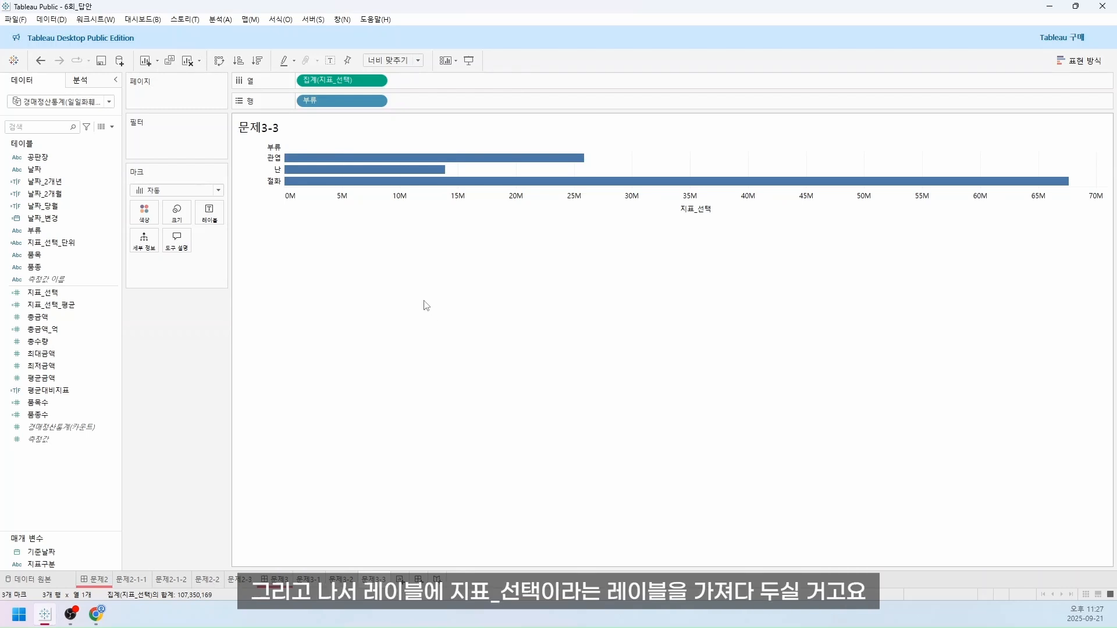
# Label the bars with 지표_선택 followed directly by 지표_선택_단위 on a single line
pyautogui.moveTo(47, 293); pyautogui.dragTo(216, 222)
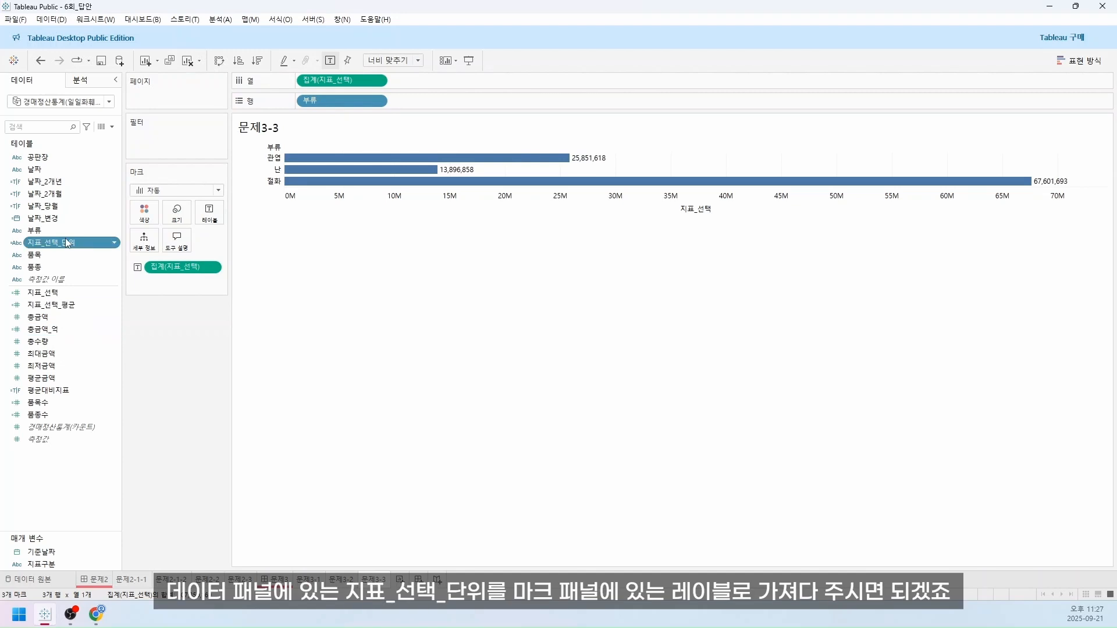
pyautogui.moveTo(65, 239); pyautogui.dragTo(214, 217)
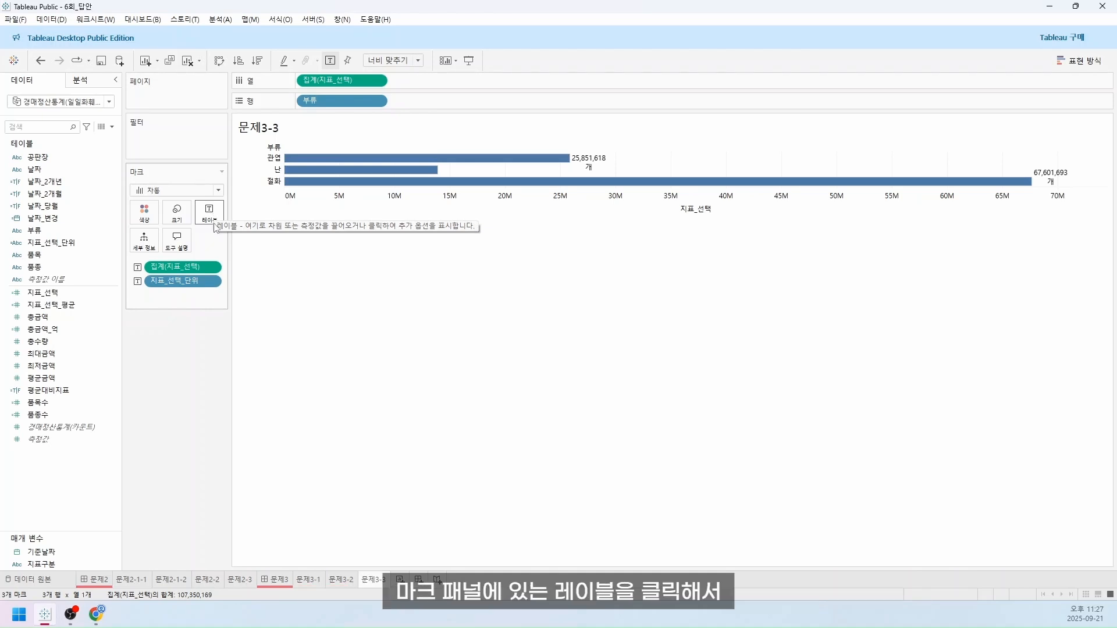
pyautogui.click(209, 218)
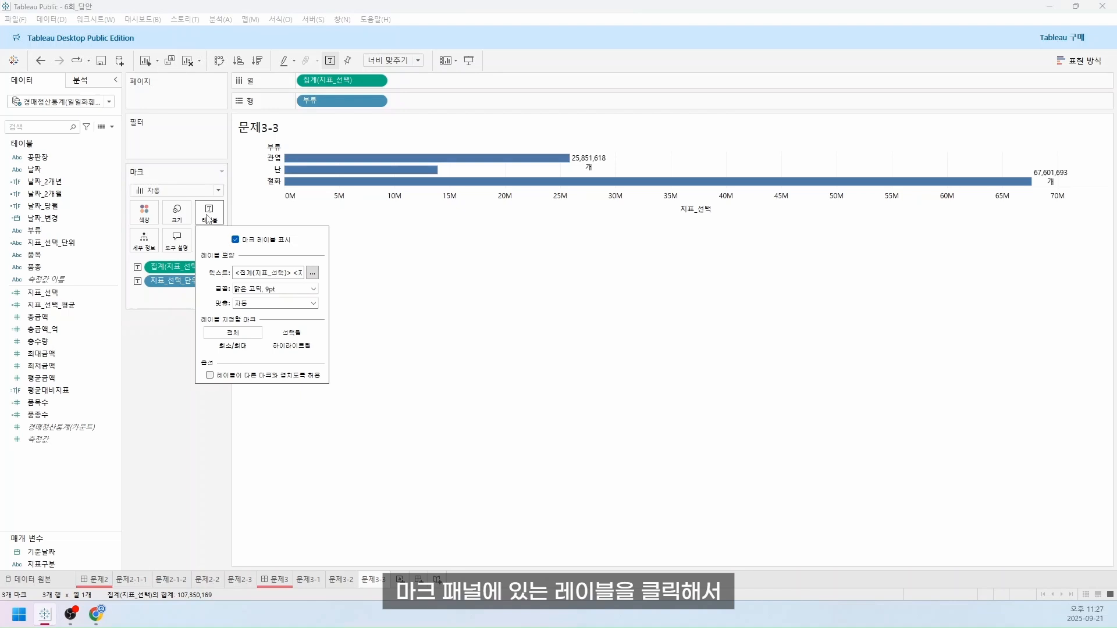
pyautogui.click(312, 274)
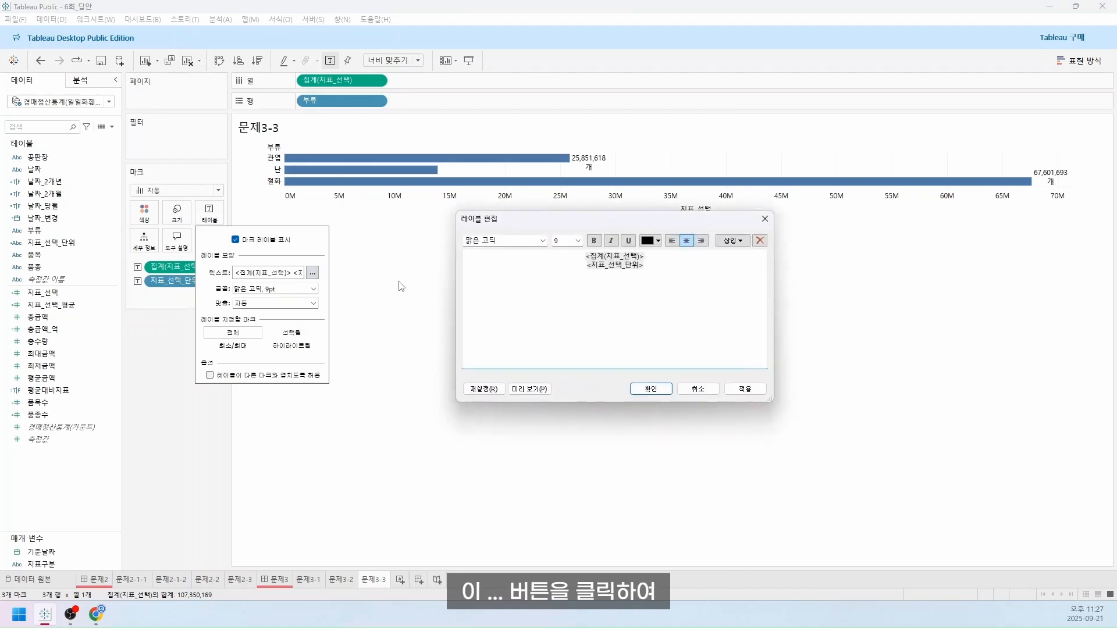
pyautogui.click(666, 258)
pyautogui.press('Delete')
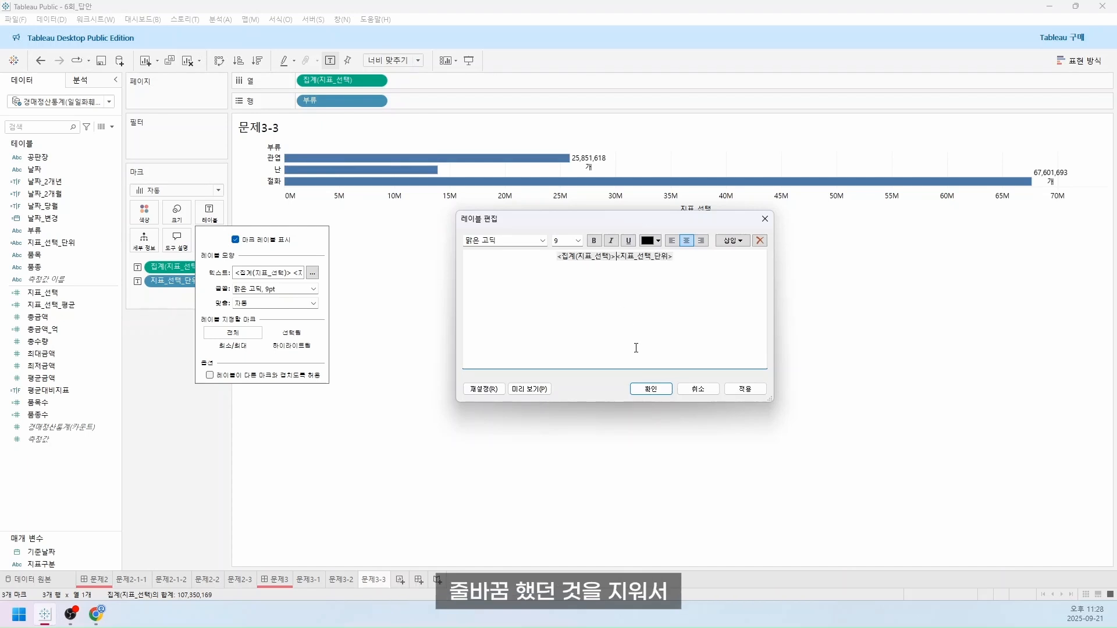
pyautogui.click(650, 389)
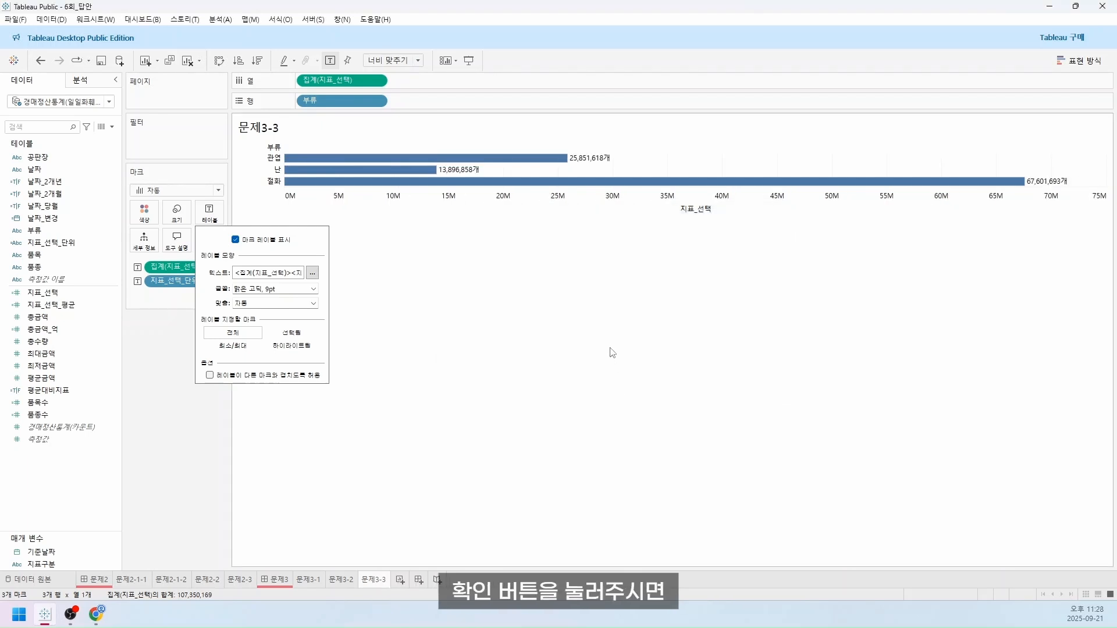
pyautogui.click(611, 349)
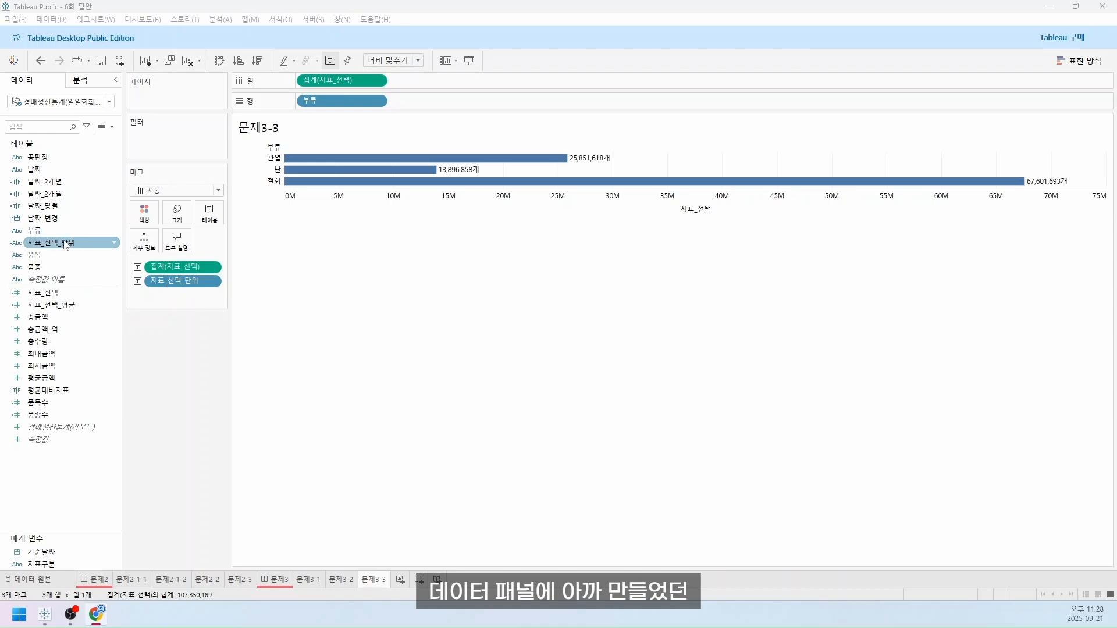
# Color the bars by 평균대비지표 and assign #3296ED to the value 참
pyautogui.moveTo(49, 390); pyautogui.dragTo(151, 211)
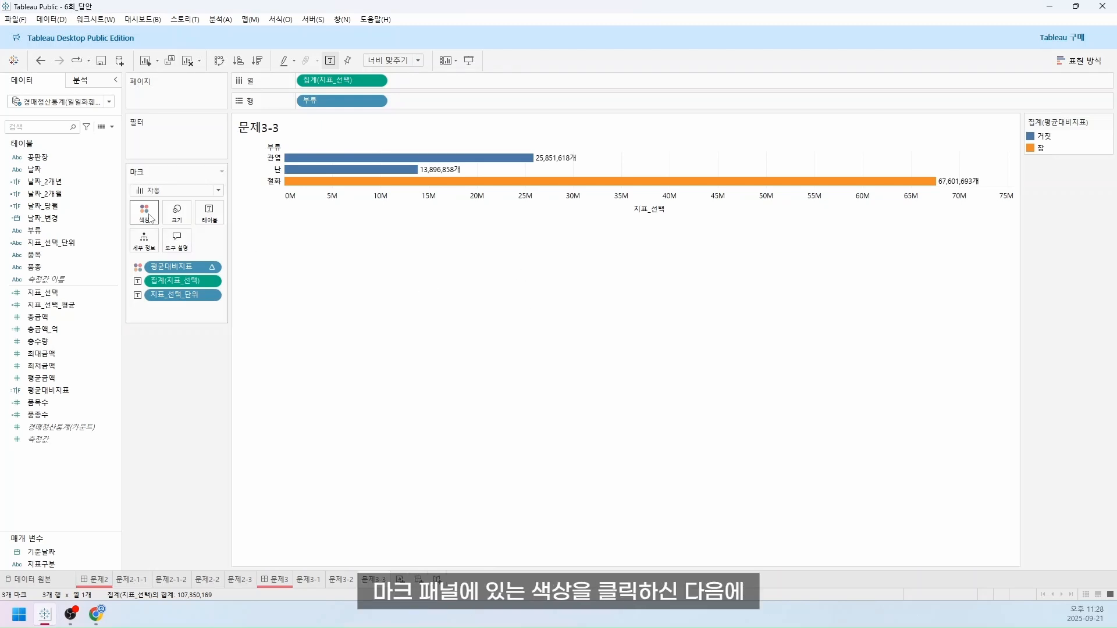
pyautogui.click(150, 218)
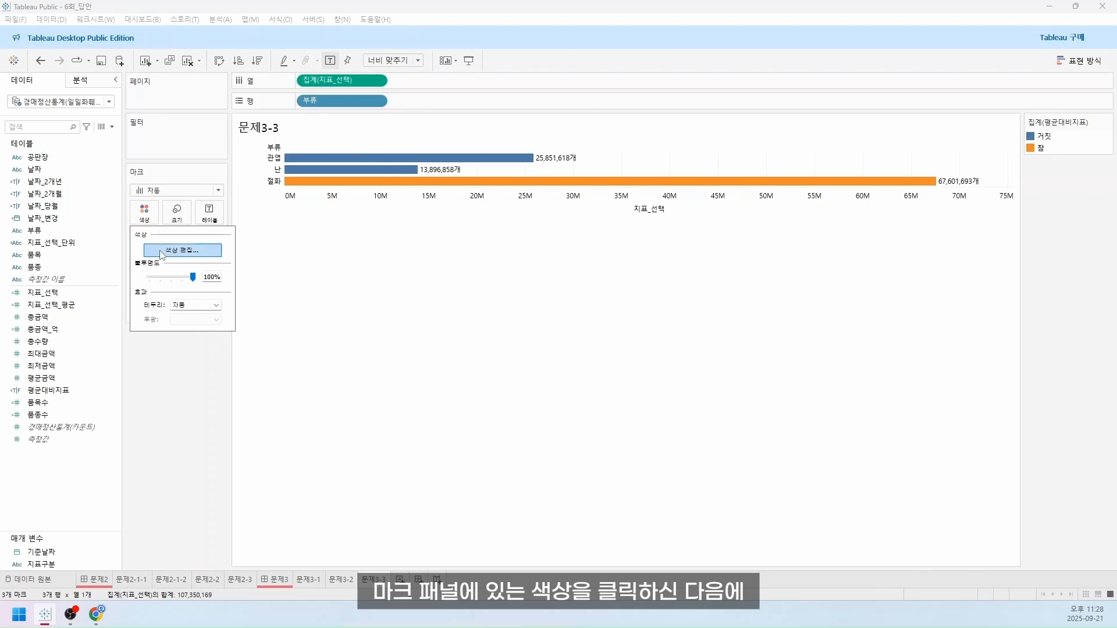
pyautogui.click(183, 254)
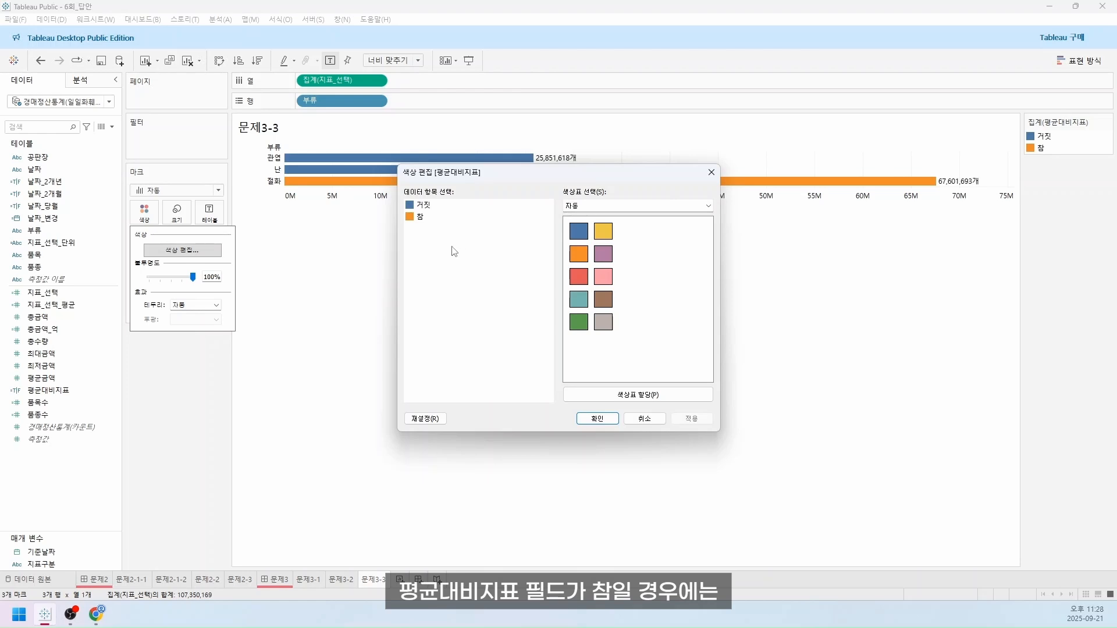
pyautogui.doubleClick(421, 219)
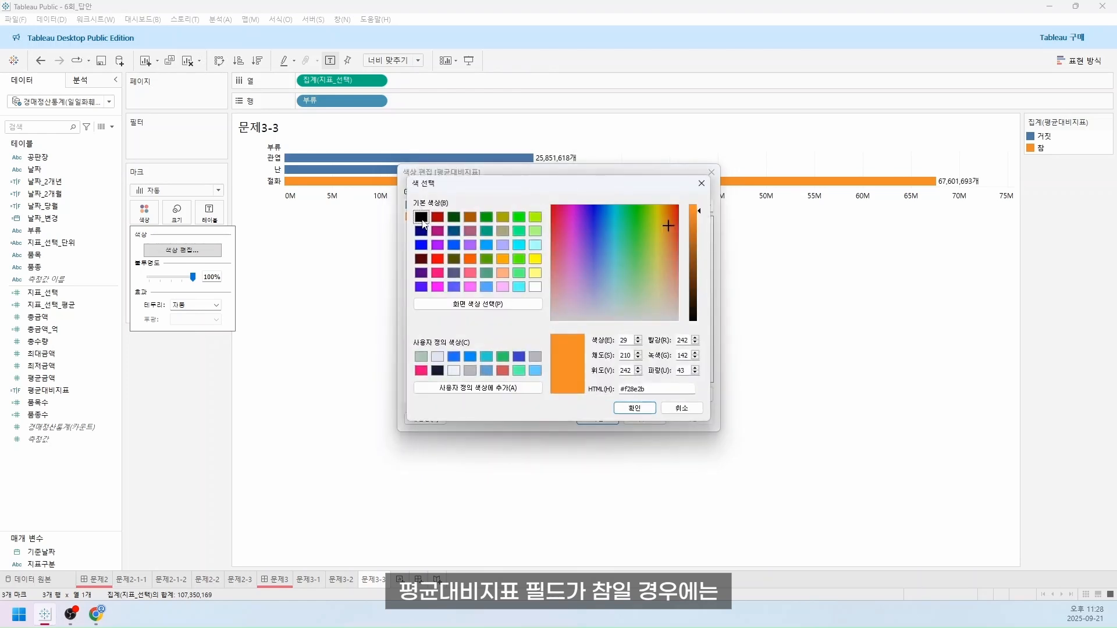
pyautogui.doubleClick(649, 390)
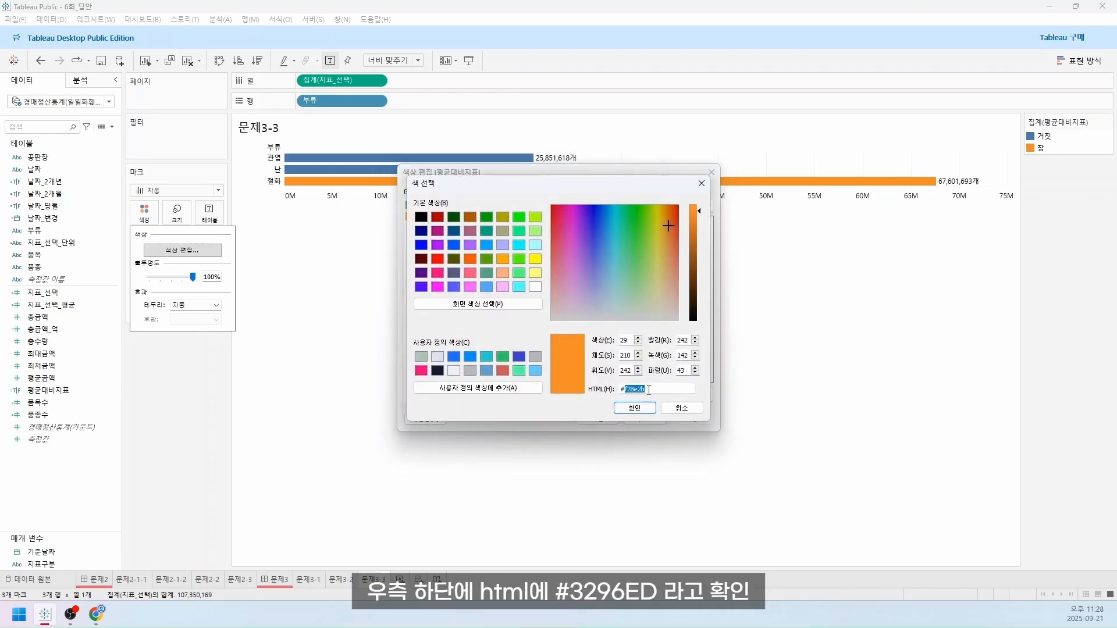
pyautogui.write('32')
pyautogui.write('96ED')
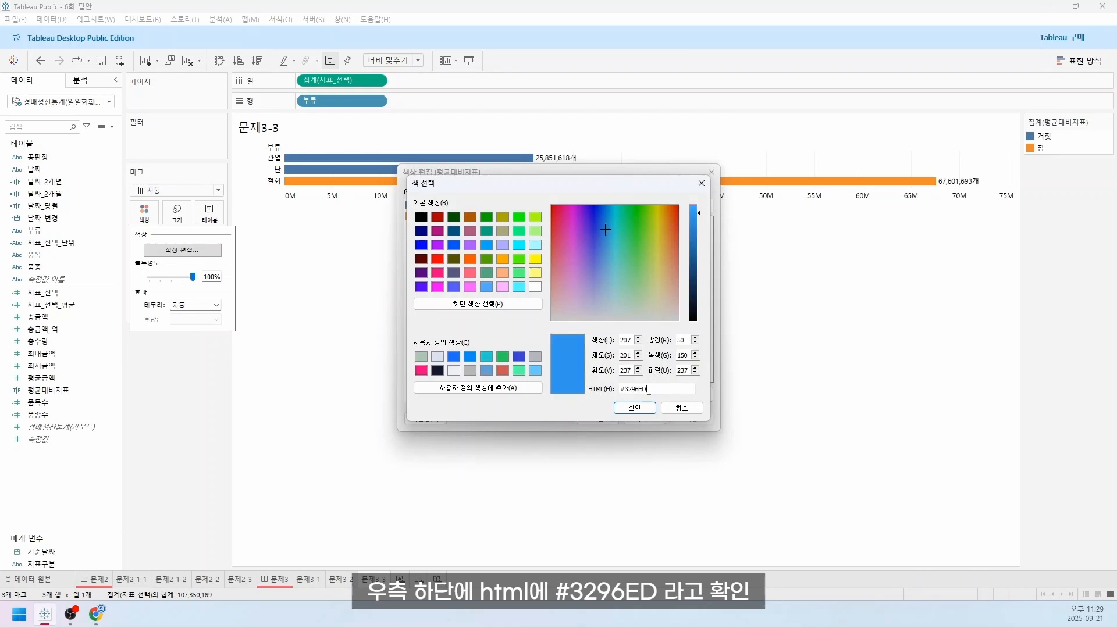
pyautogui.click(634, 407)
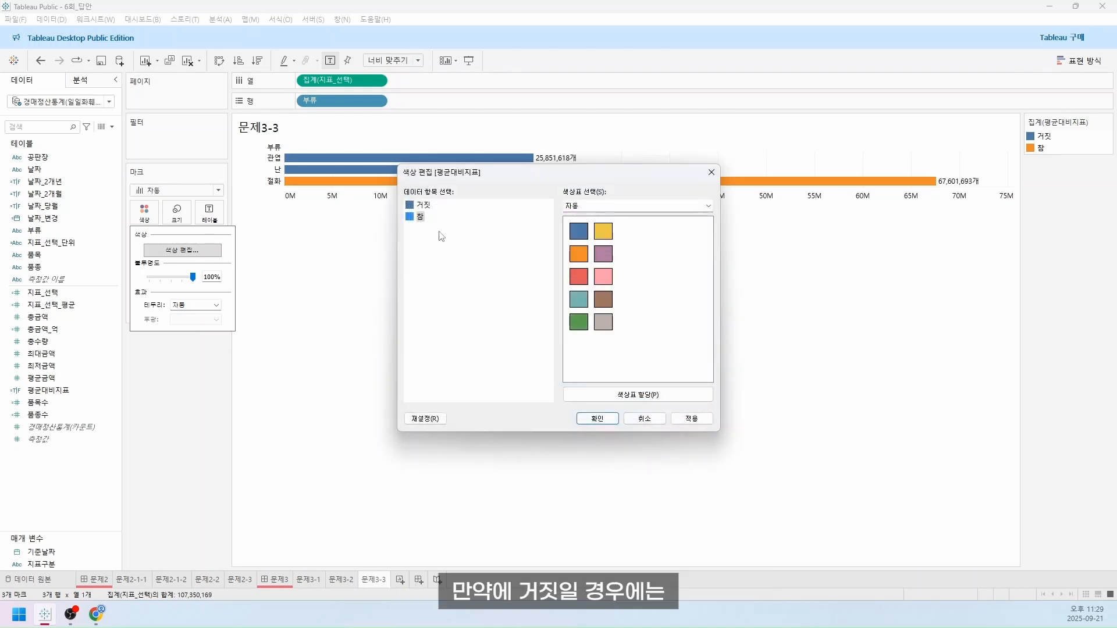
# Assign the color #B7B7B7 to the value 거짓 and apply the color changes
pyautogui.doubleClick(422, 204)
pyautogui.doubleClick(640, 390)
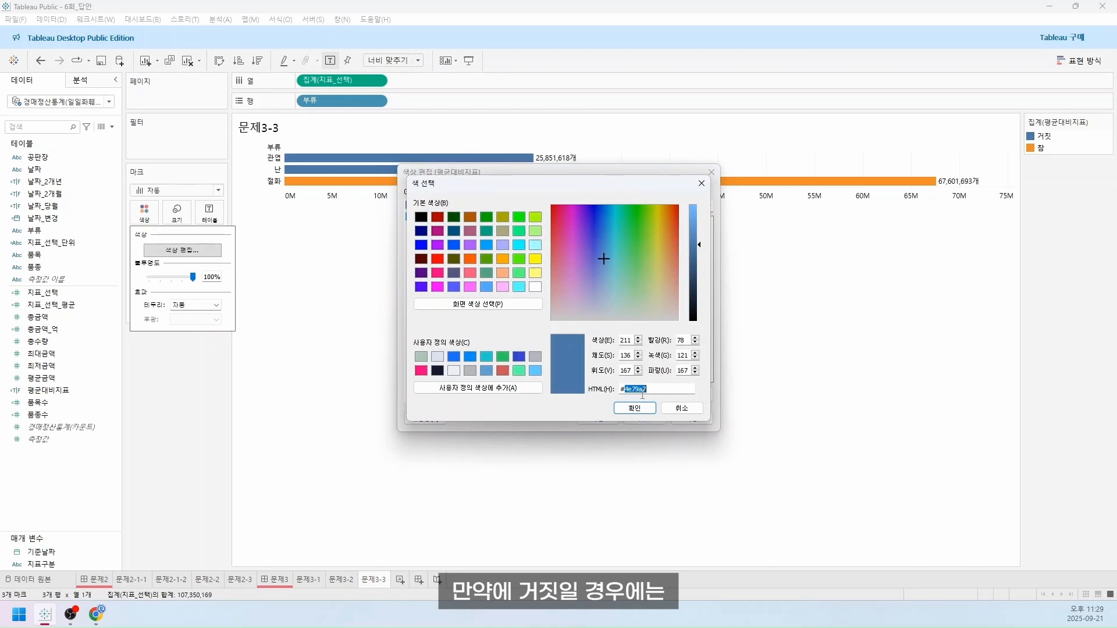
pyautogui.write('B7B7B7')
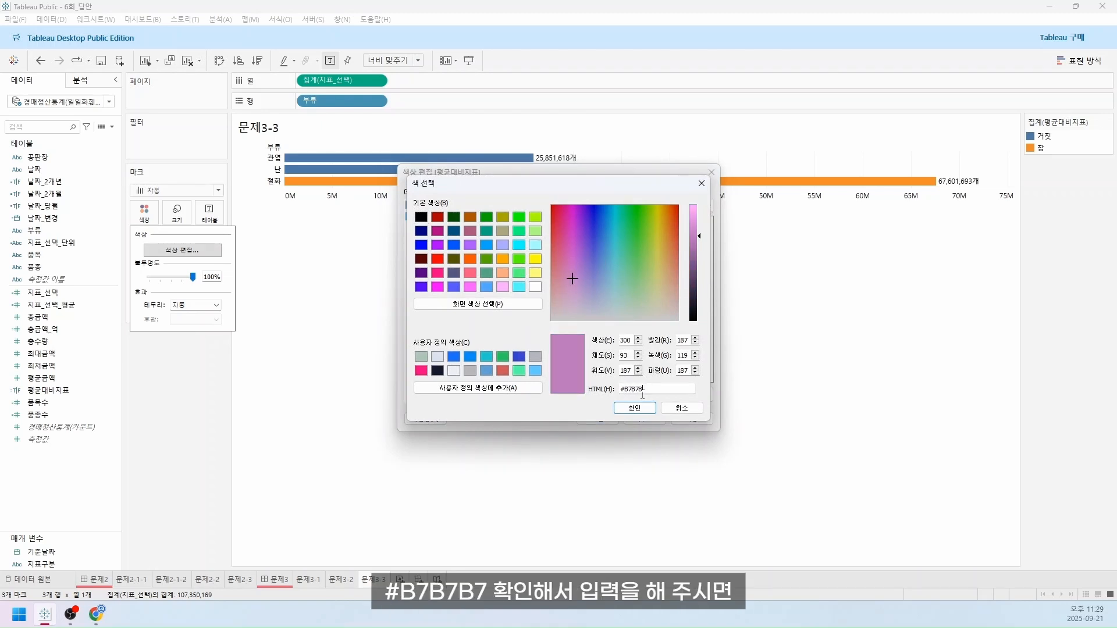
pyautogui.click(634, 408)
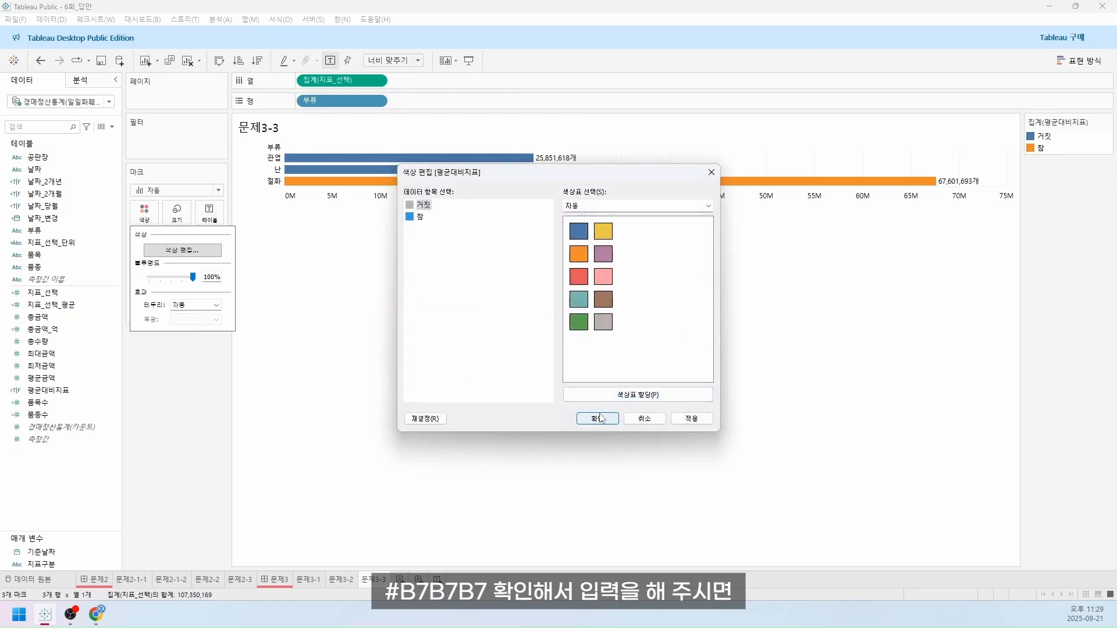
pyautogui.click(597, 417)
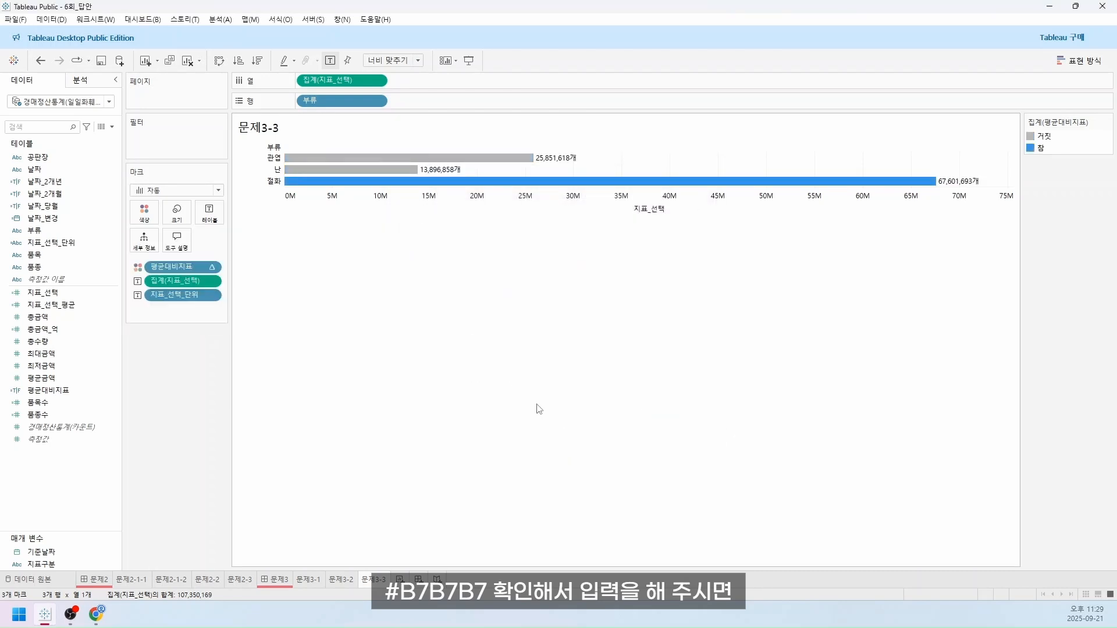
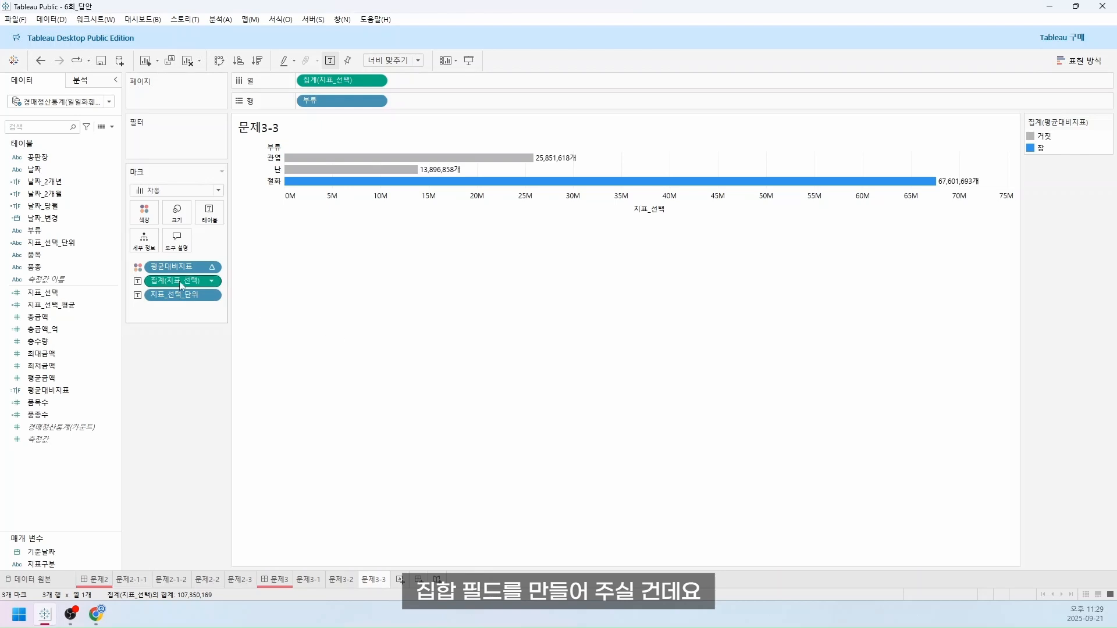
# Create a set named 부류 집합 from the 부류 field without selecting any members
pyautogui.rightClick(75, 235)
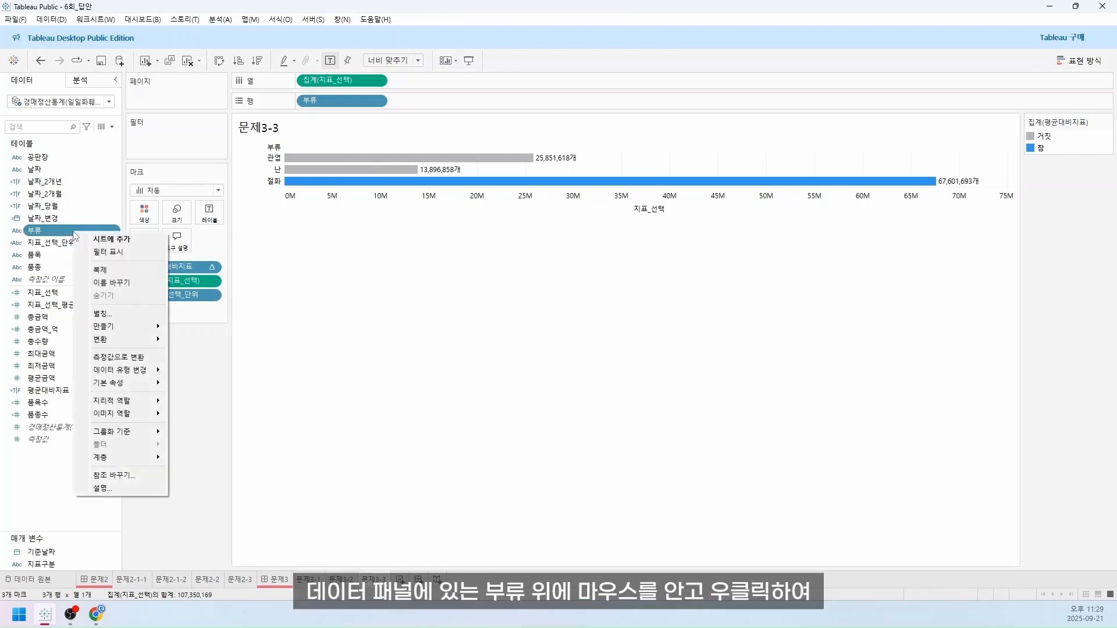
pyautogui.moveTo(124, 323)
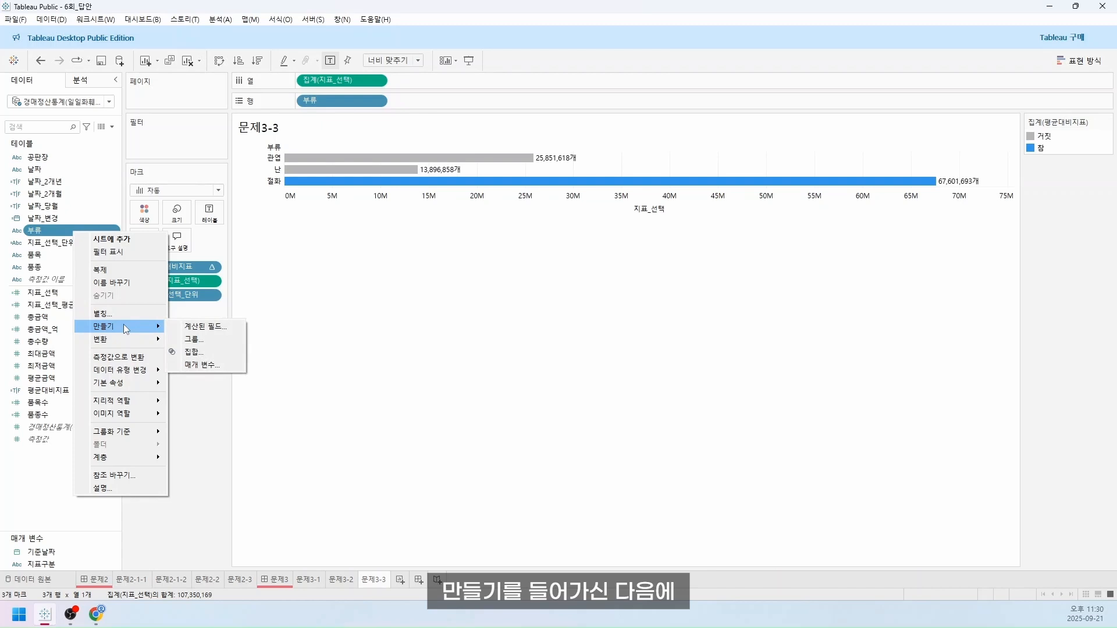
pyautogui.click(215, 351)
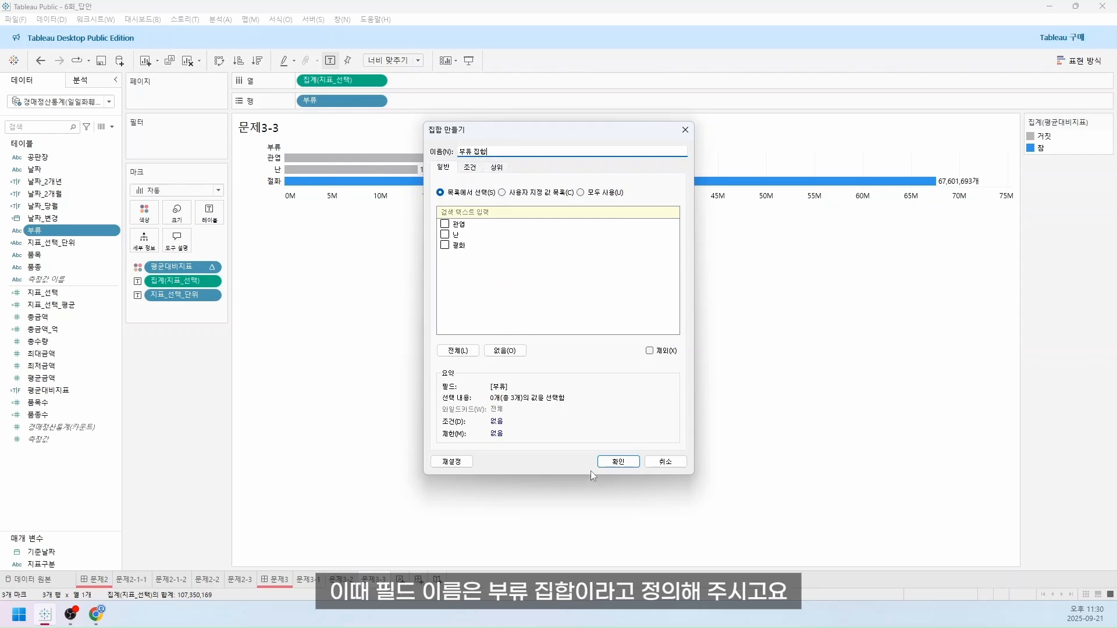
pyautogui.click(605, 462)
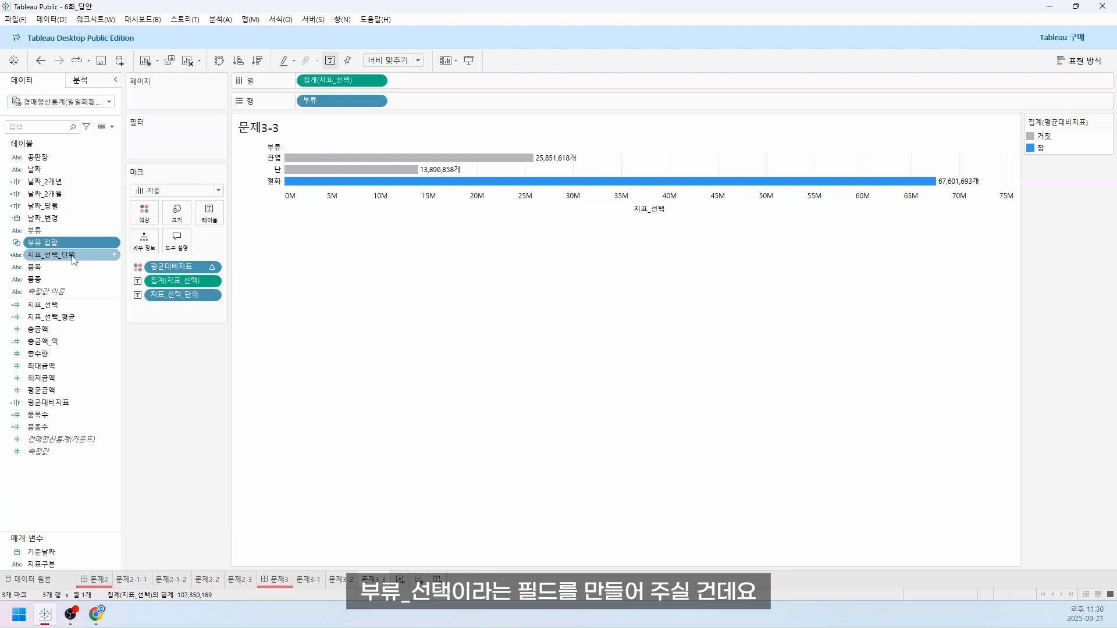
# Create a calculated field named 부류_선택 whose formula begins with IF [부류 집합] THEN [품목]
pyautogui.click(113, 128)
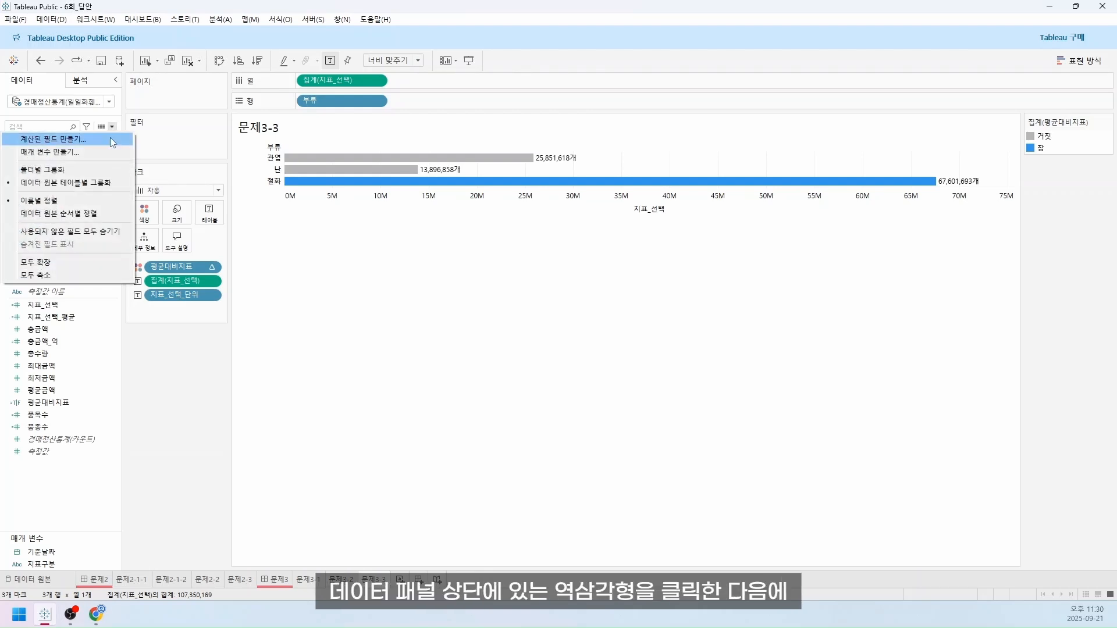
pyautogui.click(110, 137)
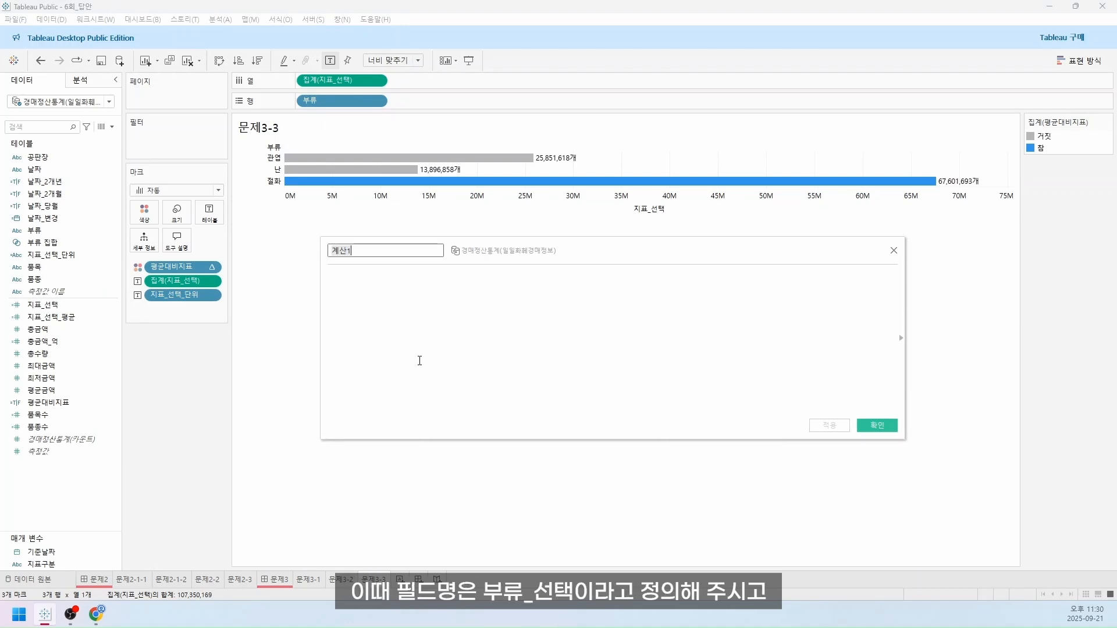
pyautogui.write('부류_선택')
pyautogui.press('Tab')
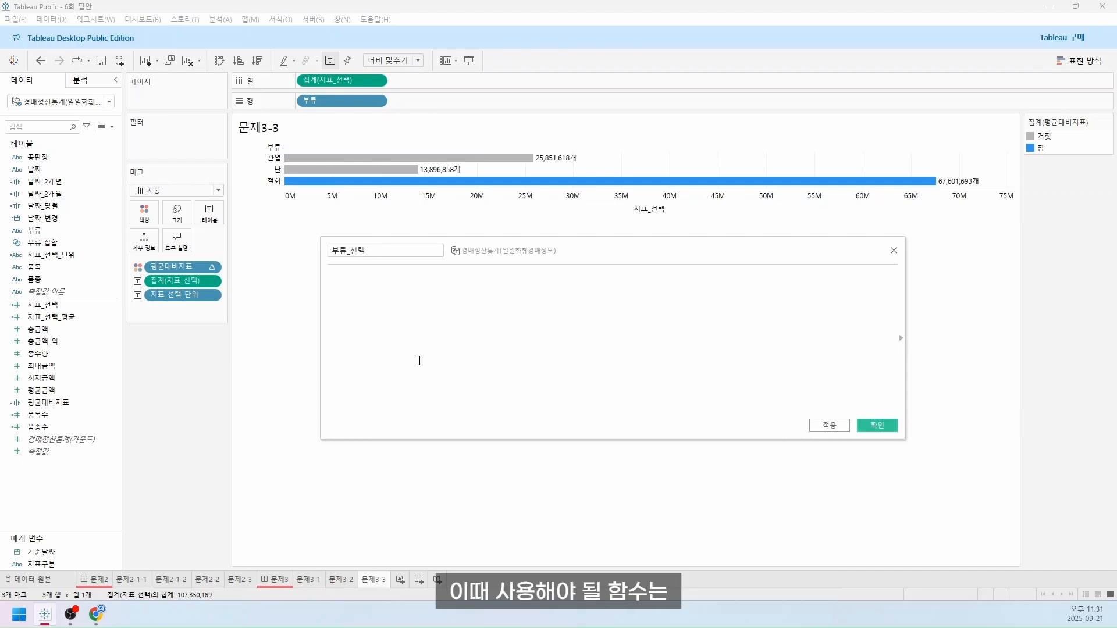
pyautogui.write('IF')
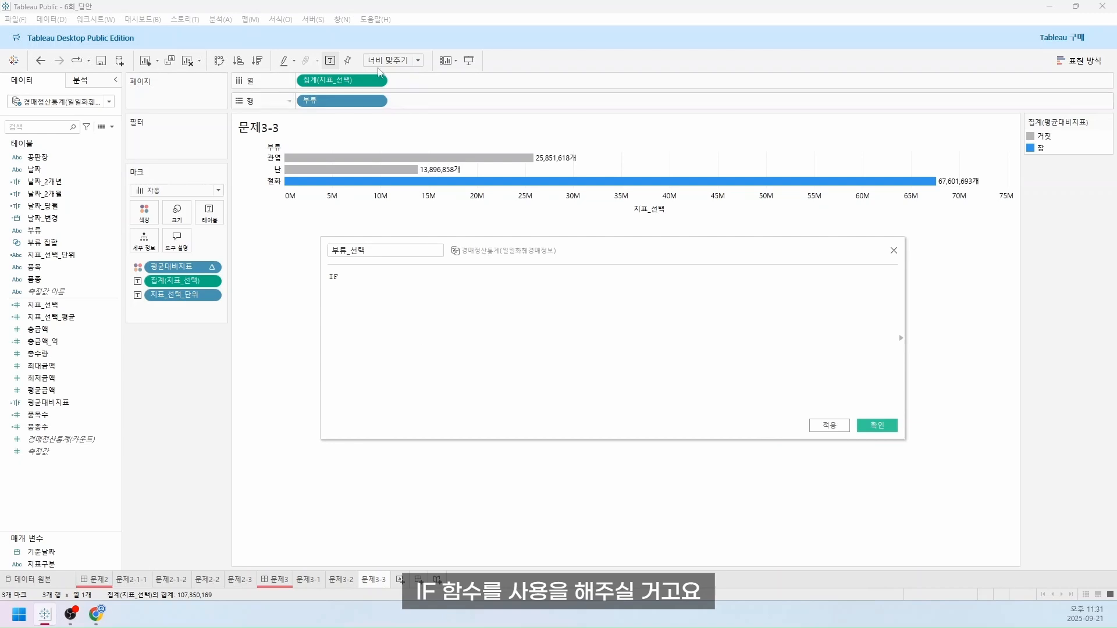
pyautogui.moveTo(42, 242); pyautogui.dragTo(470, 326)
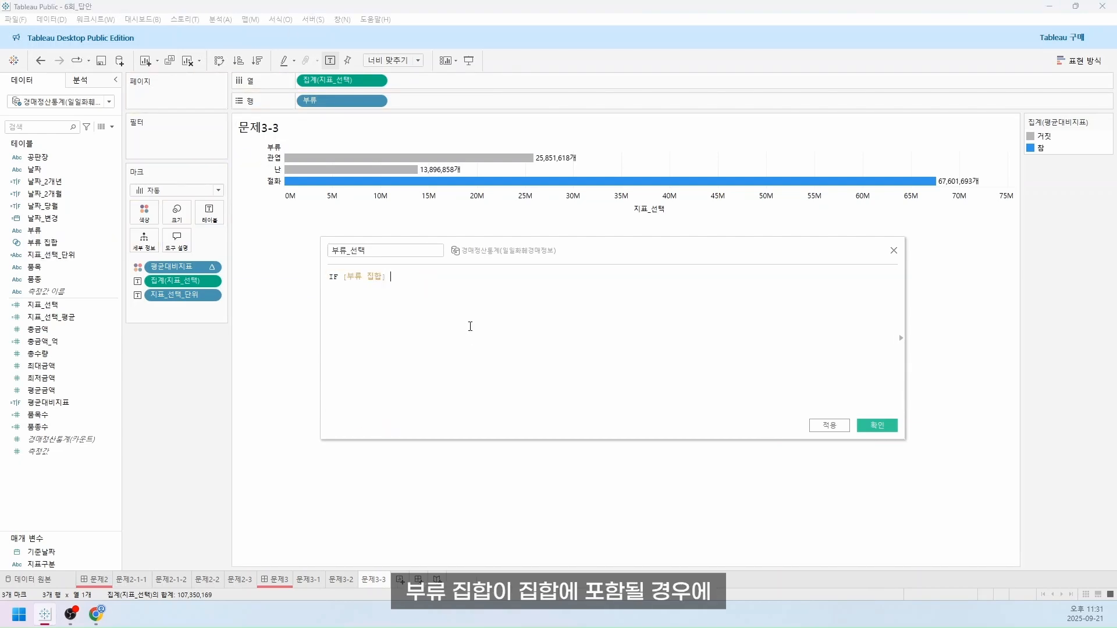
pyautogui.write('THEN 품')
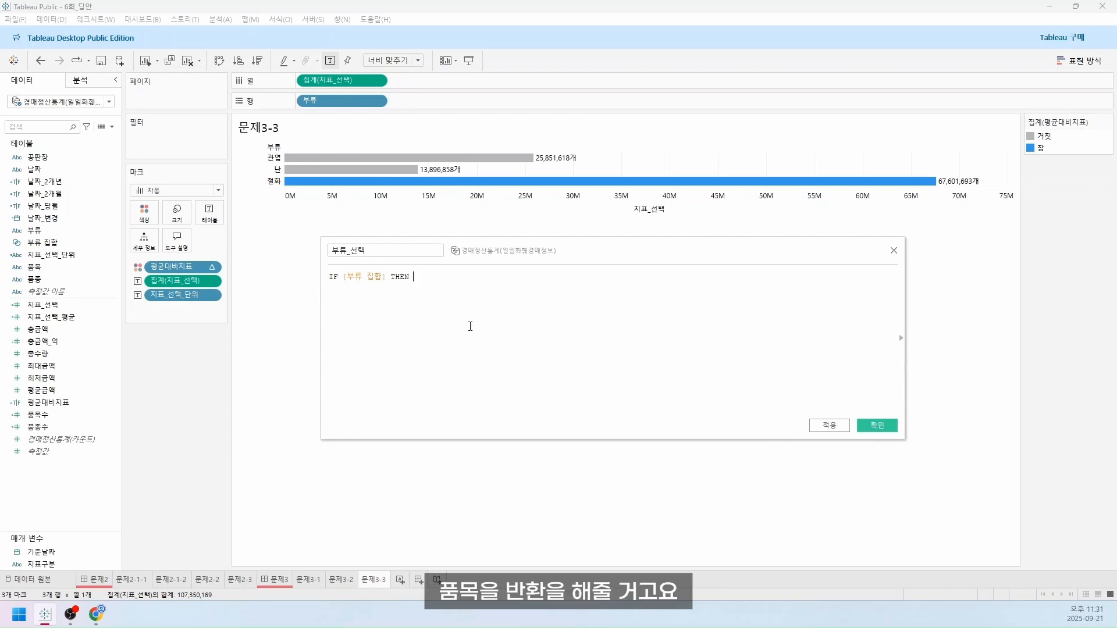
pyautogui.press('Return')
pyautogui.press('Return')
# Add an ELSE branch to the 부류_선택 formula that returns the special character '▶'
pyautogui.write("ELSE '모")
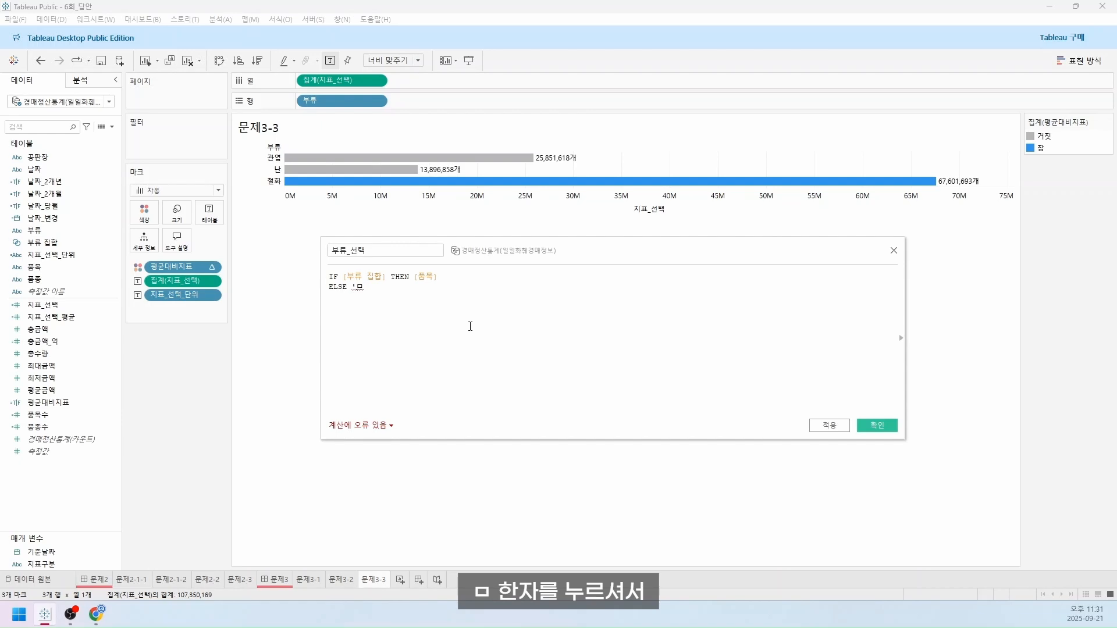
pyautogui.press('Hangul_Hanja')
pyautogui.press('Tab')
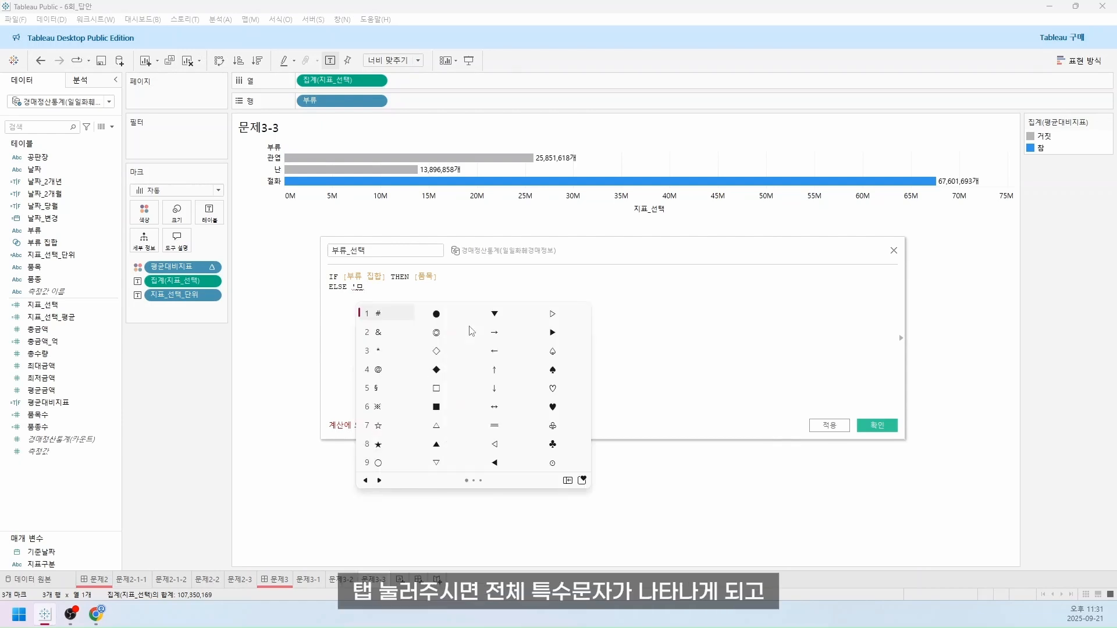
pyautogui.press('Right')
pyautogui.press('Right')
pyautogui.press('Down')
pyautogui.press('Right')
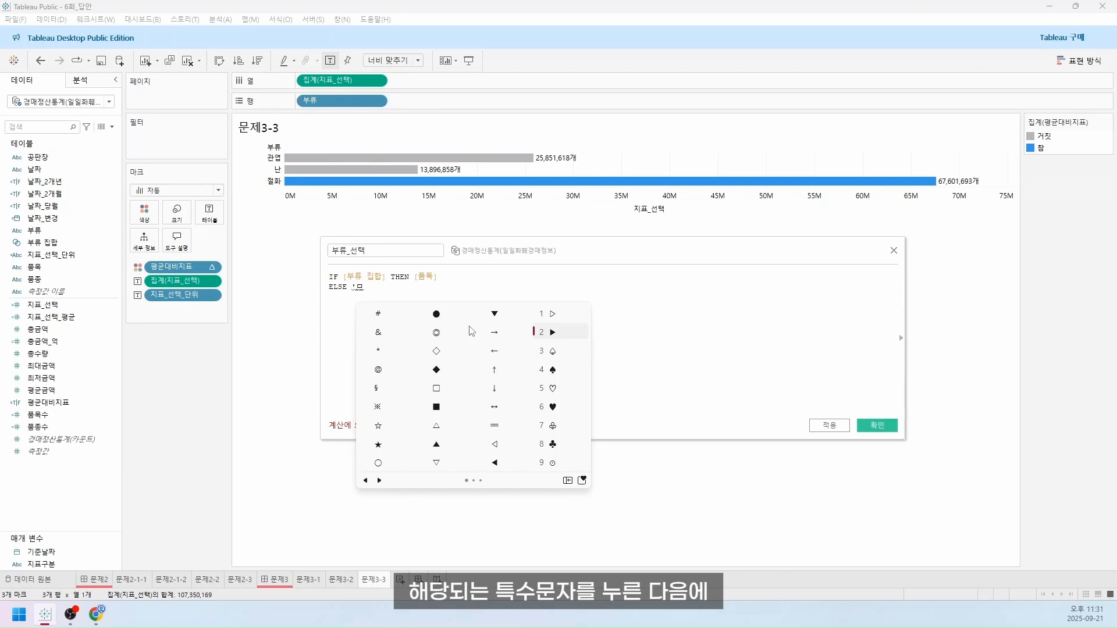
pyautogui.press('Return')
pyautogui.write("' ")
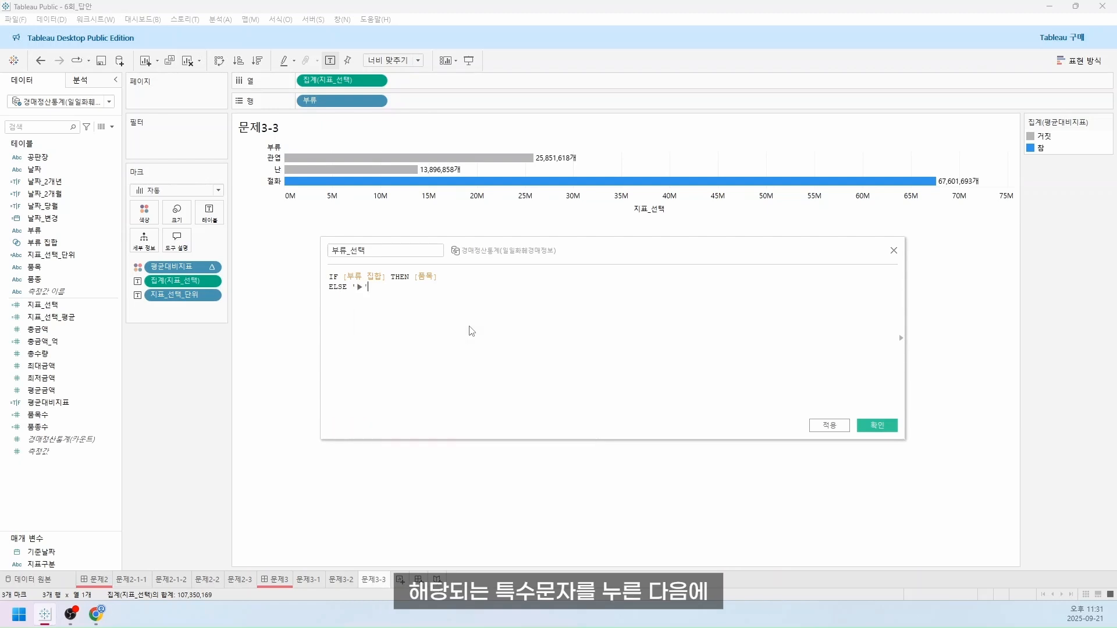
# Close the 부류_선택 formula with END and save the calculated field
pyautogui.write('END')
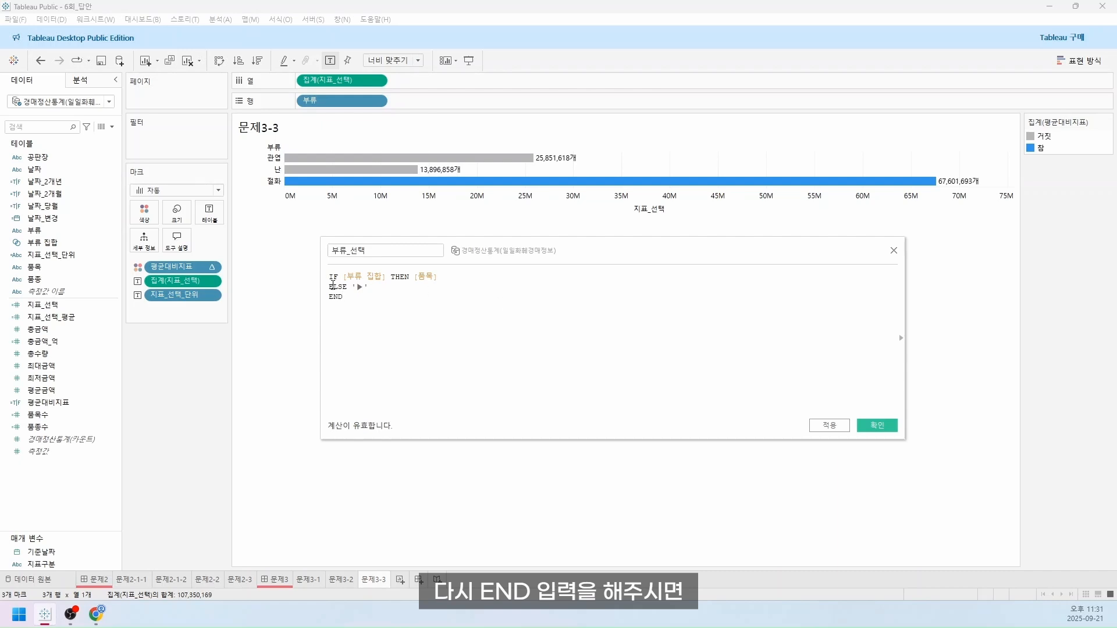
pyautogui.click(398, 286)
pyautogui.doubleClick(431, 277)
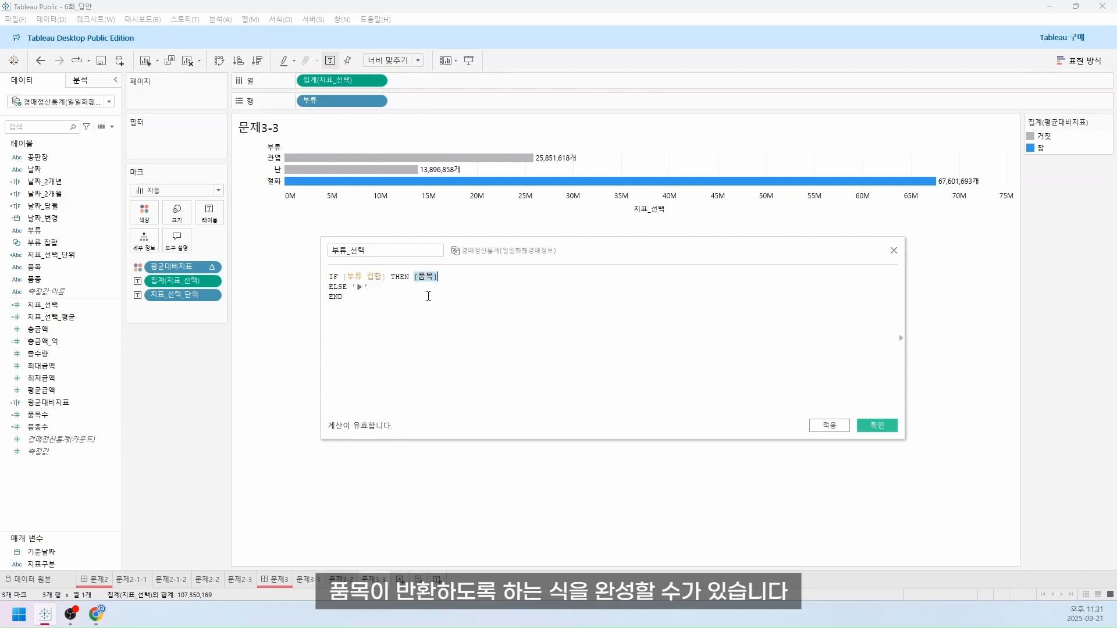
pyautogui.click(427, 296)
pyautogui.click(869, 434)
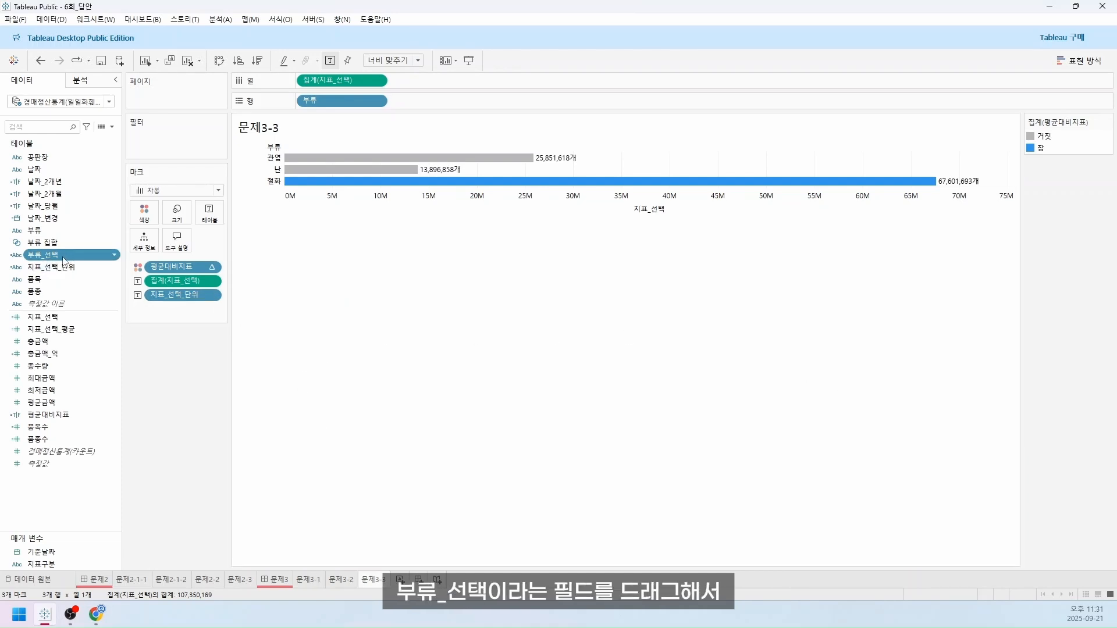
# Add 부류_선택 to the rows after 부류 and sort the bars in descending order of 지표_선택
pyautogui.moveTo(64, 261); pyautogui.dragTo(428, 102)
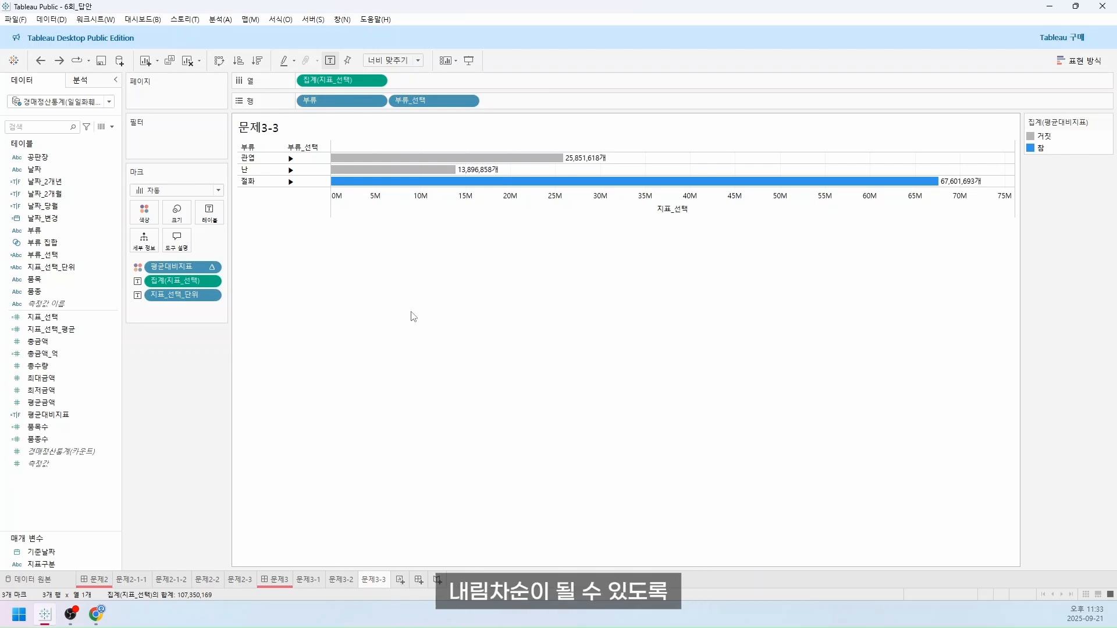
pyautogui.click(257, 60)
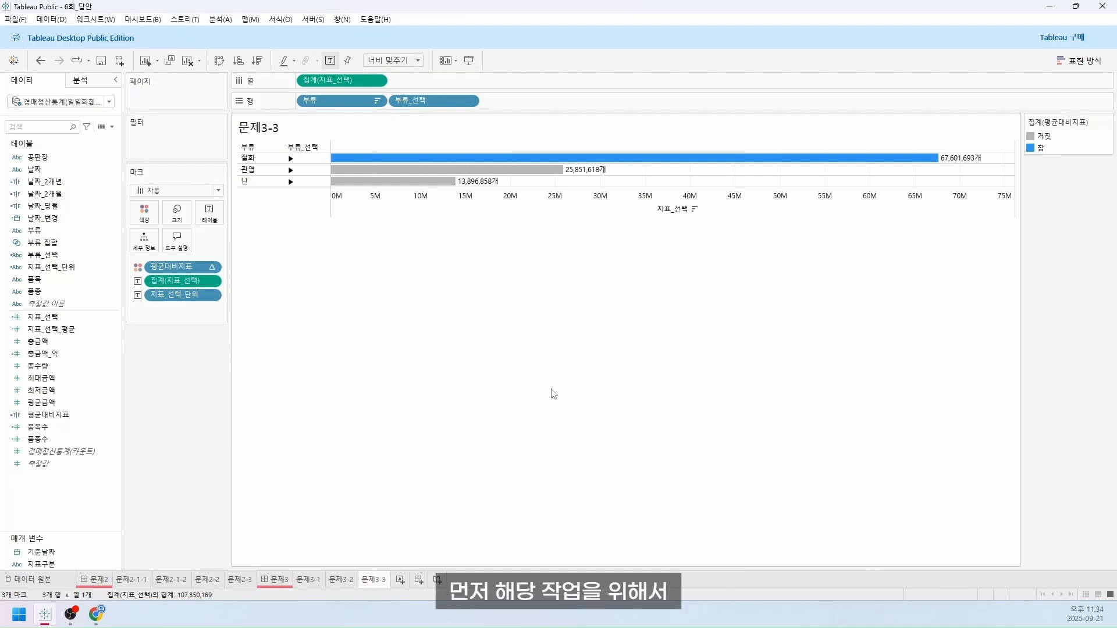
# On dashboard 문제3, place a 탐색 navigation object at the right end of the empty strip above the charts
pyautogui.click(274, 578)
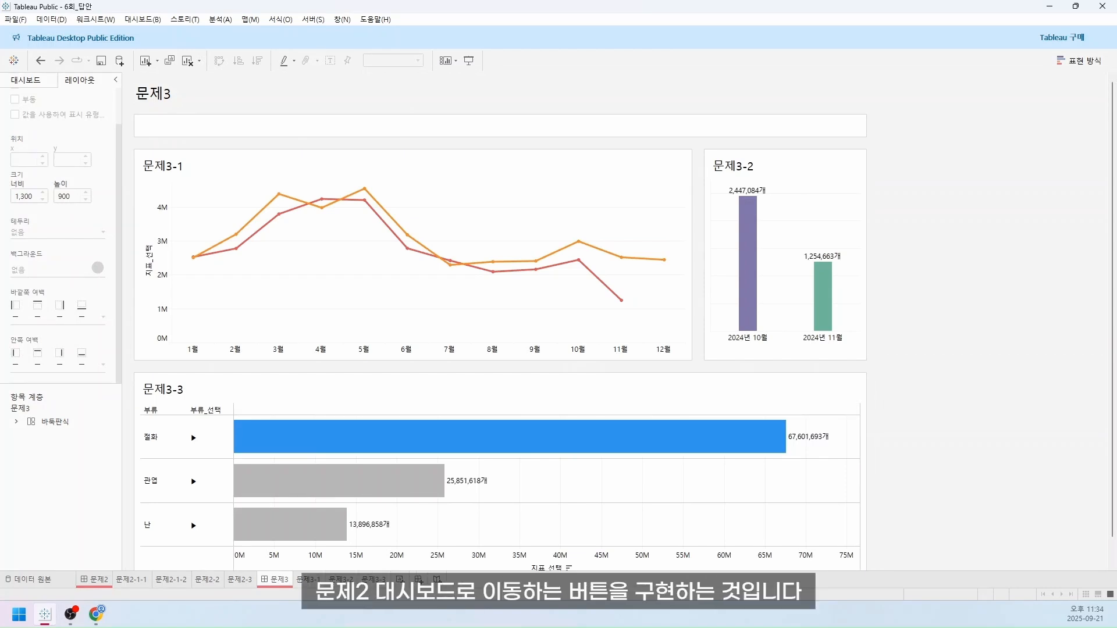
pyautogui.click(44, 86)
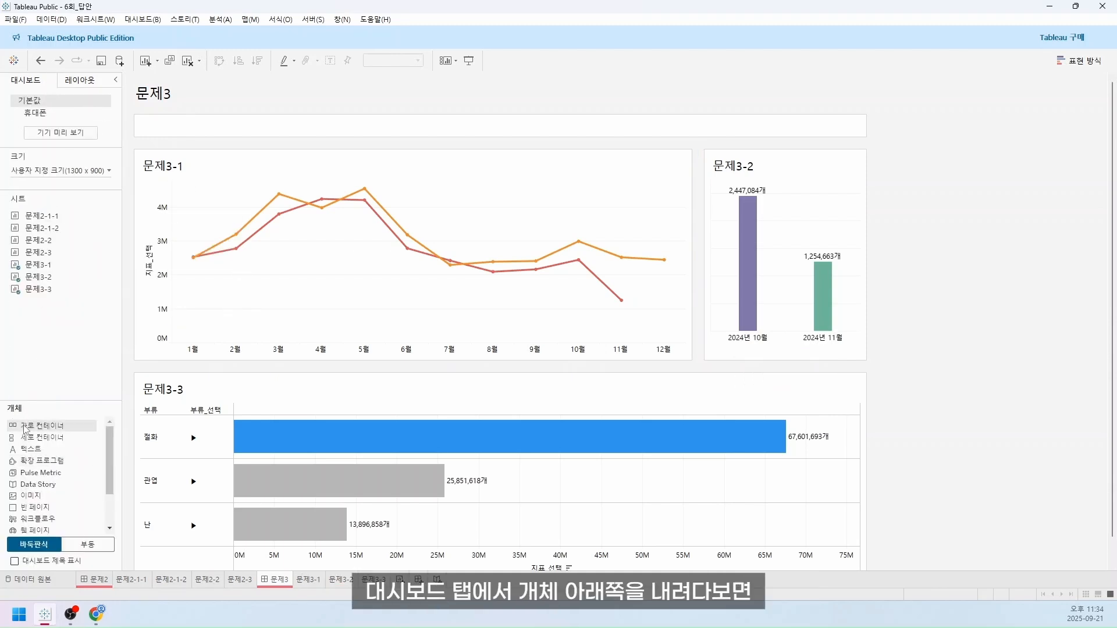
pyautogui.scroll(-3, 29, 439)
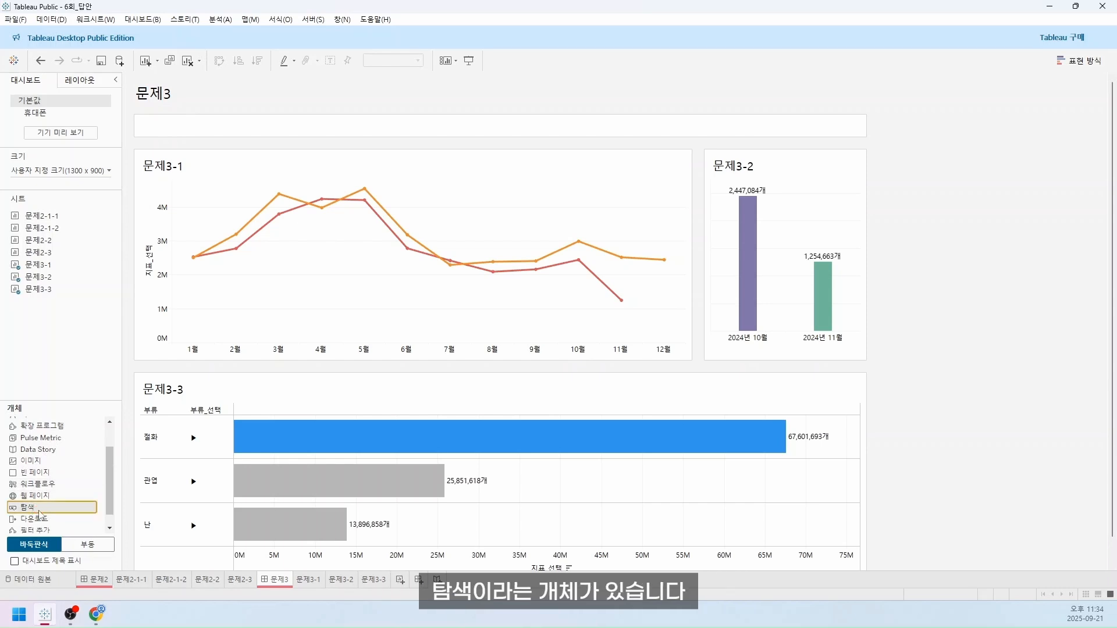
pyautogui.moveTo(30, 510); pyautogui.dragTo(802, 139)
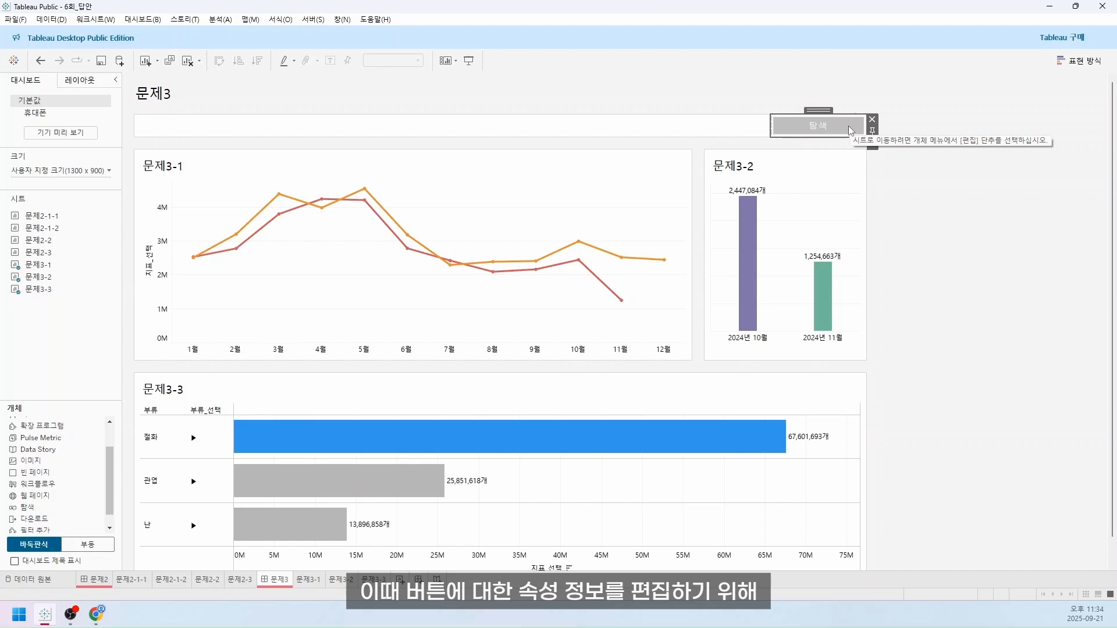
# Edit the new navigation button and set its destination to 문제2
pyautogui.rightClick(851, 131)
pyautogui.click(865, 135)
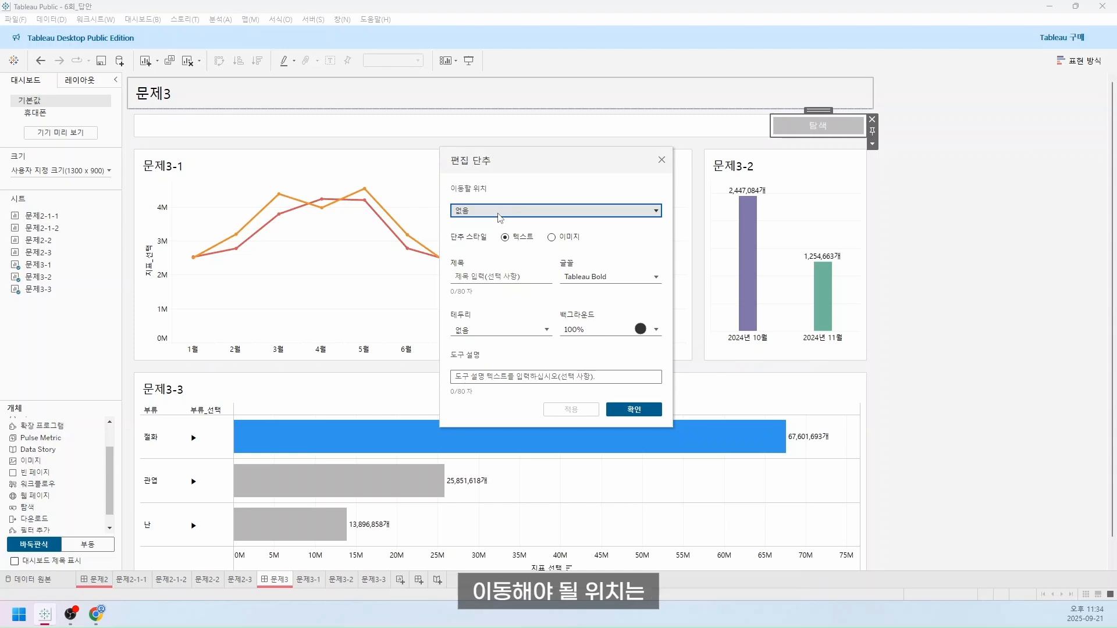
pyautogui.click(499, 217)
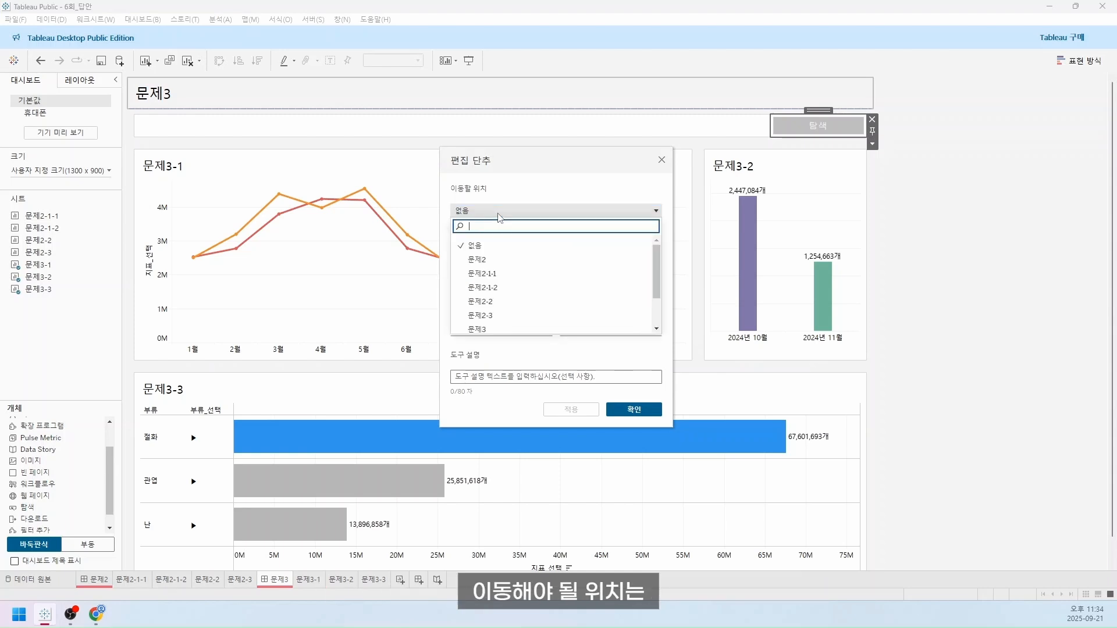
pyautogui.click(501, 259)
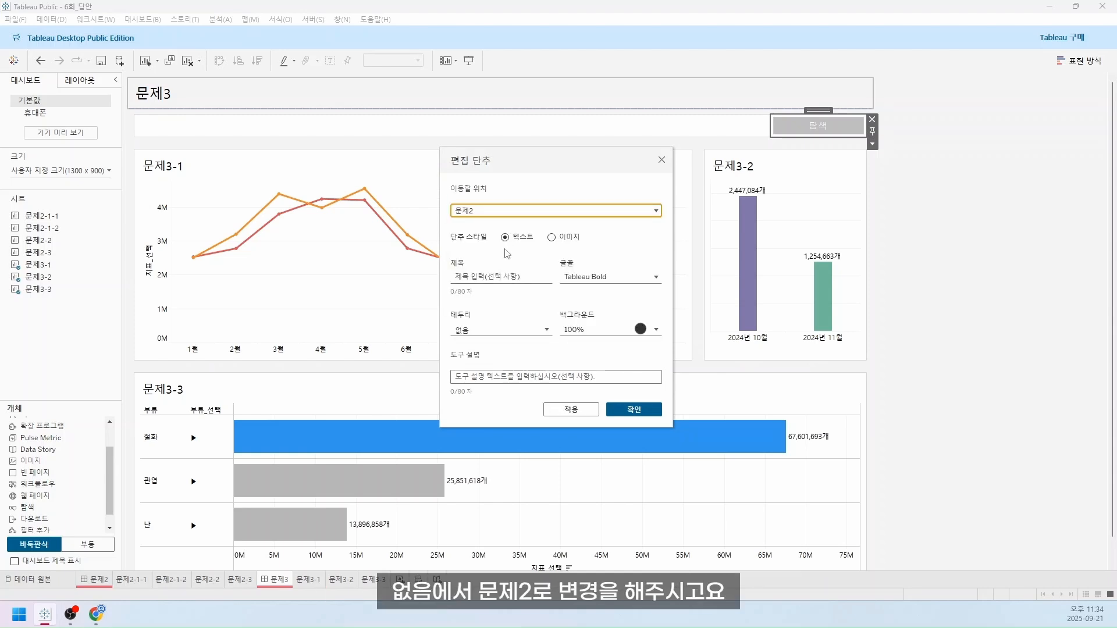
# Set the navigation button's font to 맑은 고딕, size 10, in black
pyautogui.click(581, 278)
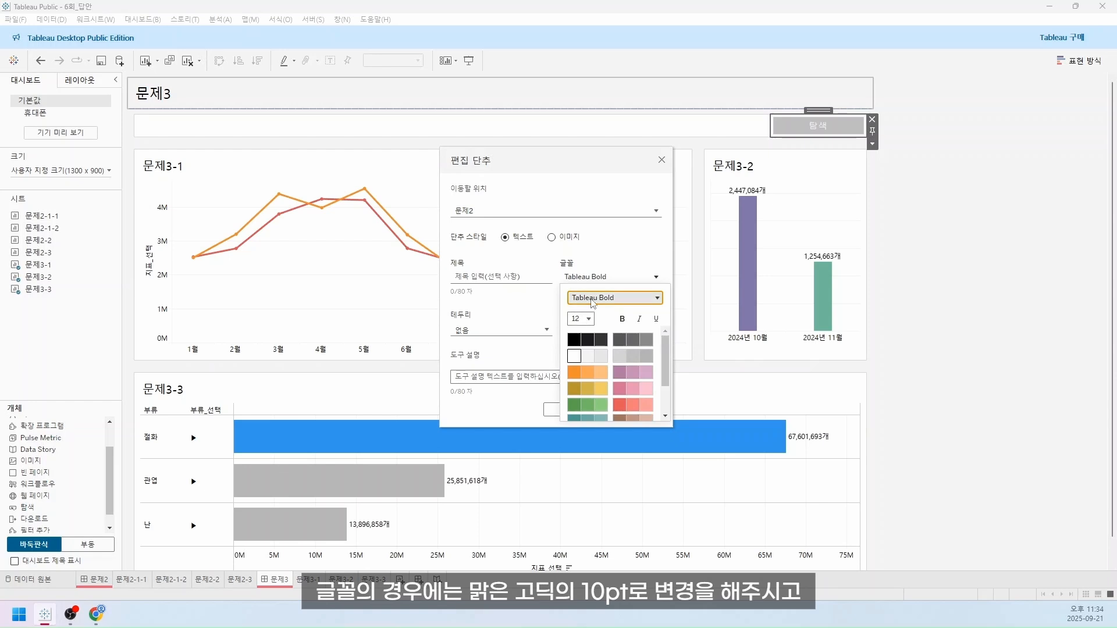
pyautogui.click(593, 298)
pyautogui.click(581, 319)
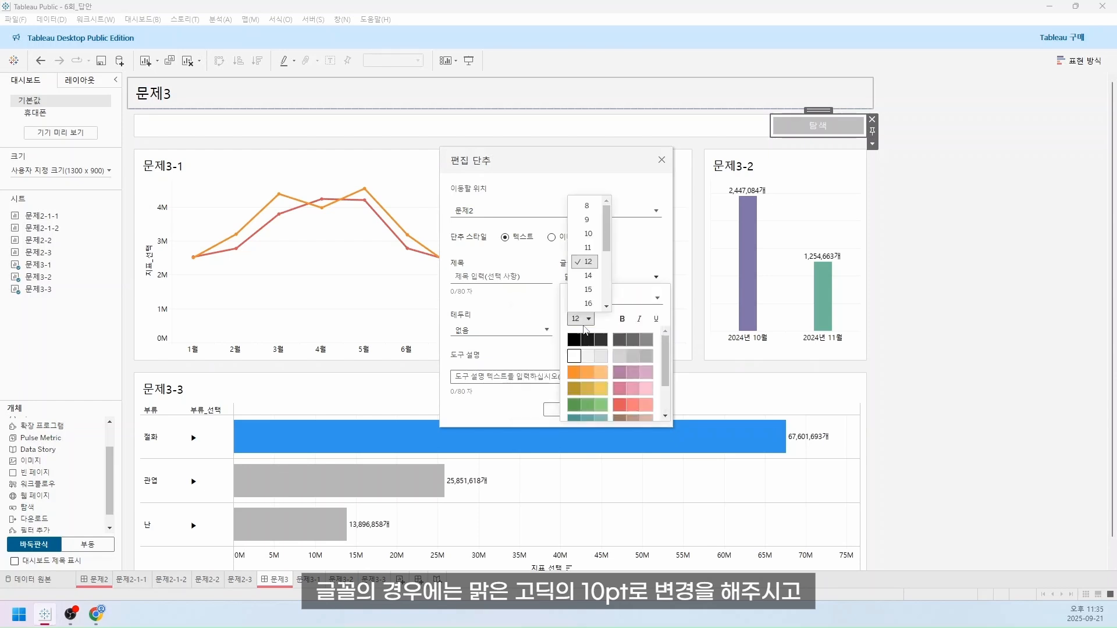
pyautogui.click(588, 236)
pyautogui.click(574, 342)
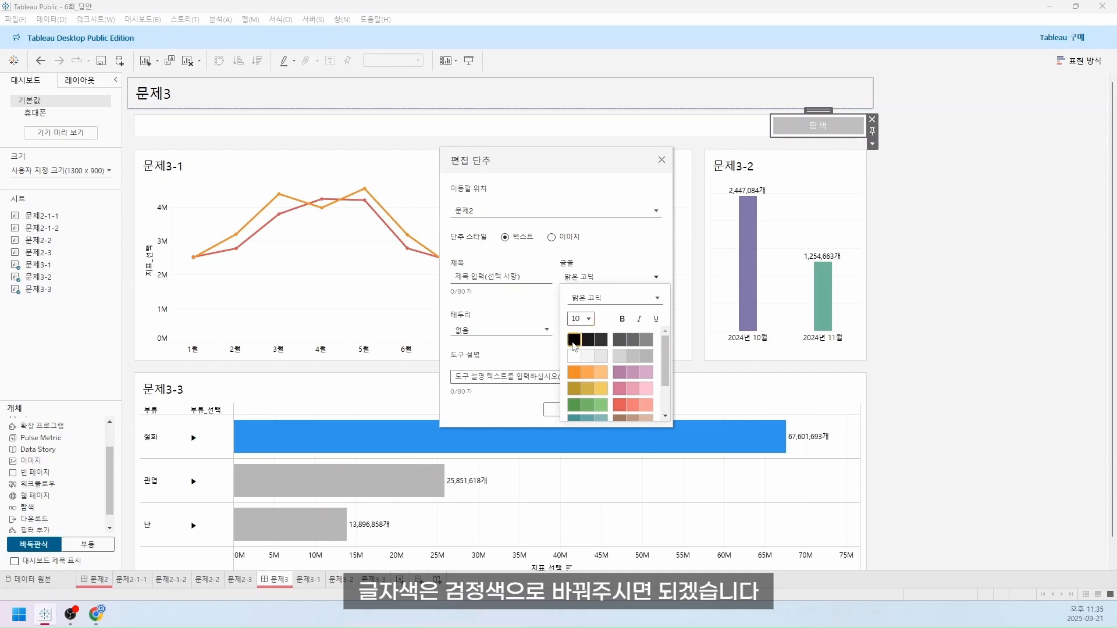
pyautogui.click(592, 255)
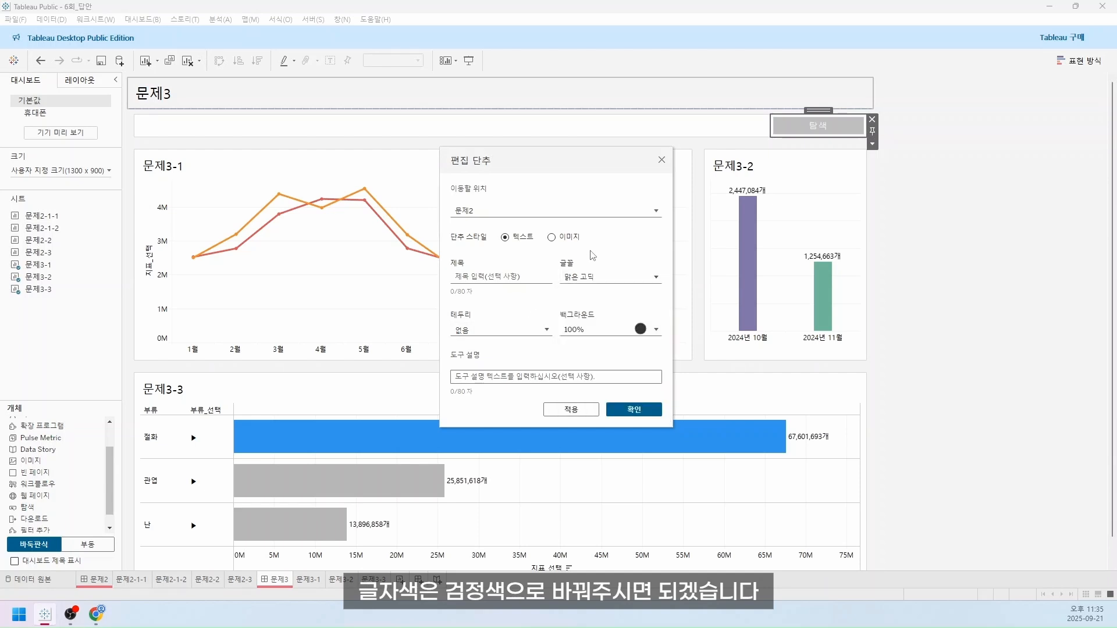
# Set the navigation button's background to the custom color #E6E6E6
pyautogui.click(590, 331)
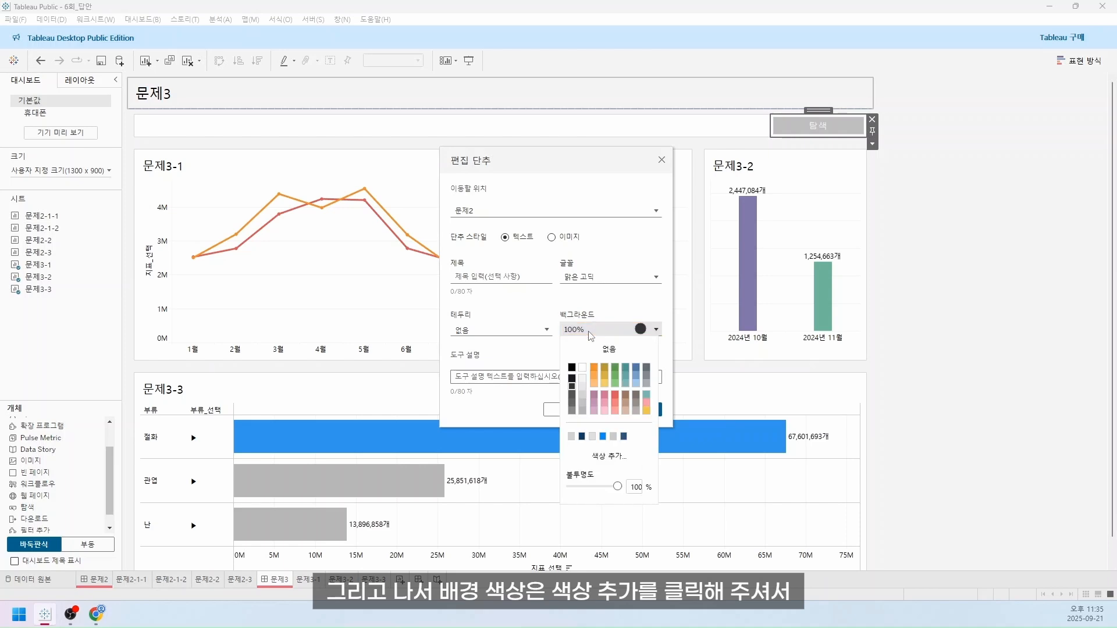
pyautogui.click(608, 458)
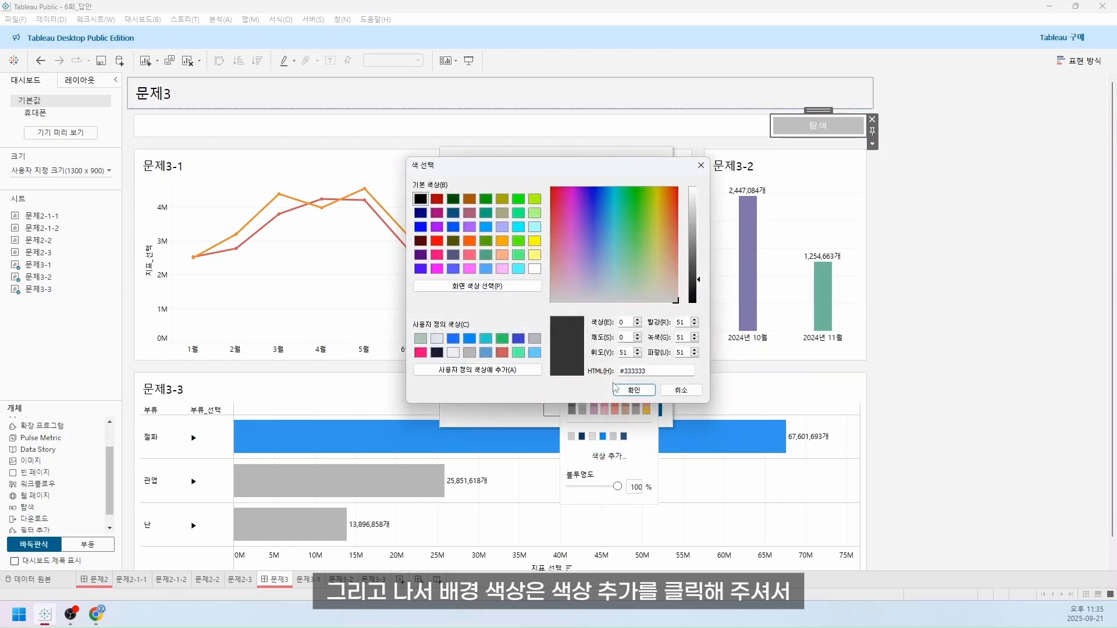
pyautogui.doubleClick(642, 371)
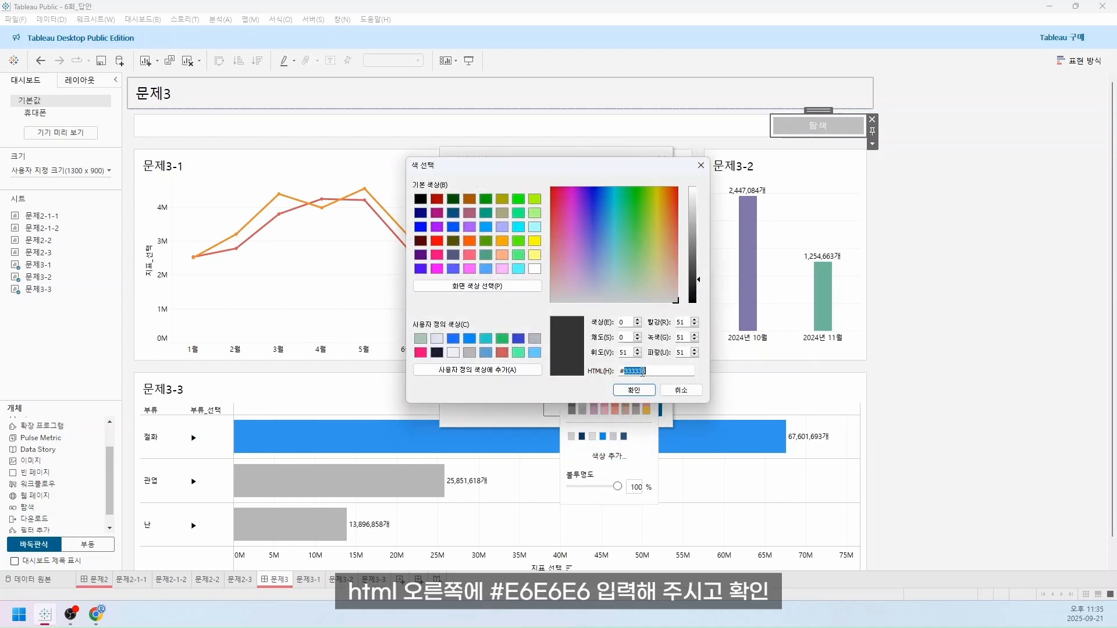
pyautogui.write('E')
pyautogui.write('6E')
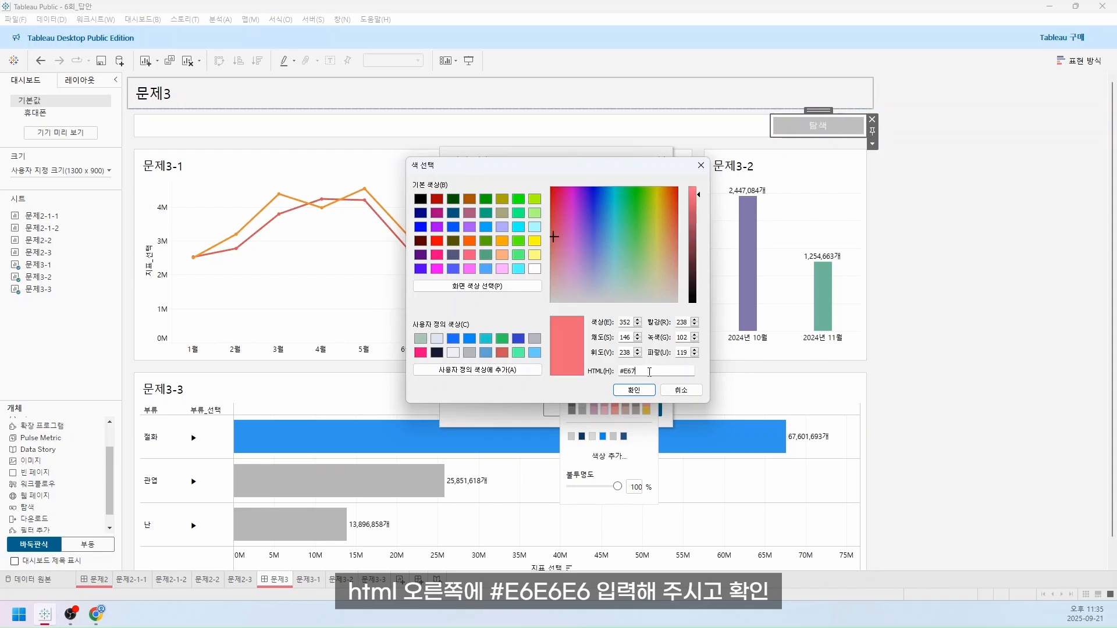
pyautogui.write('6')
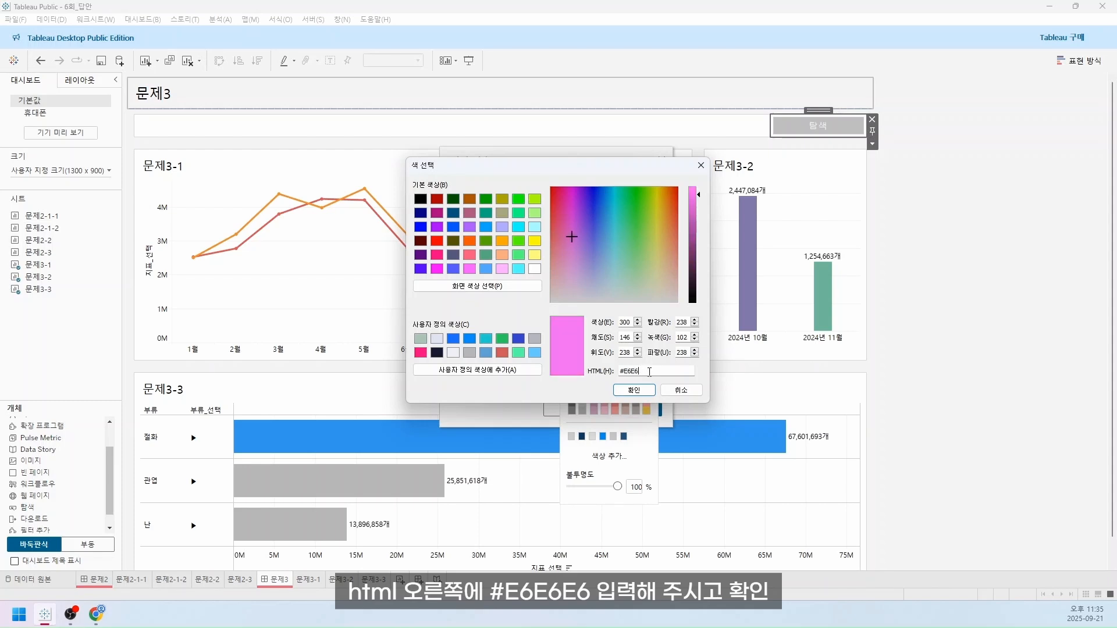
pyautogui.write('E6')
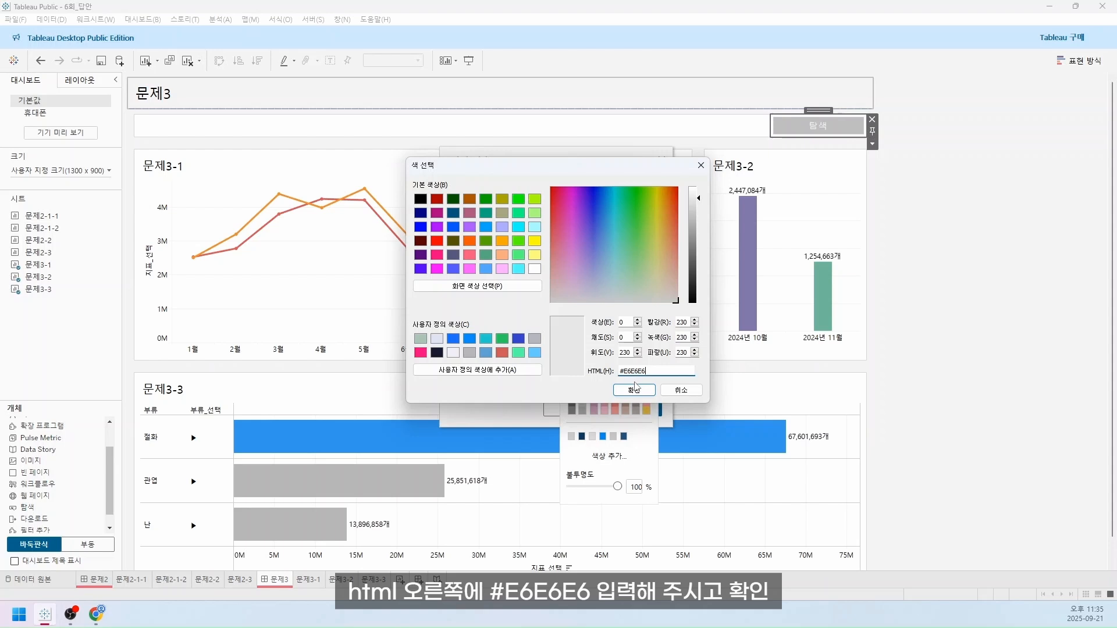
pyautogui.click(634, 389)
pyautogui.click(534, 309)
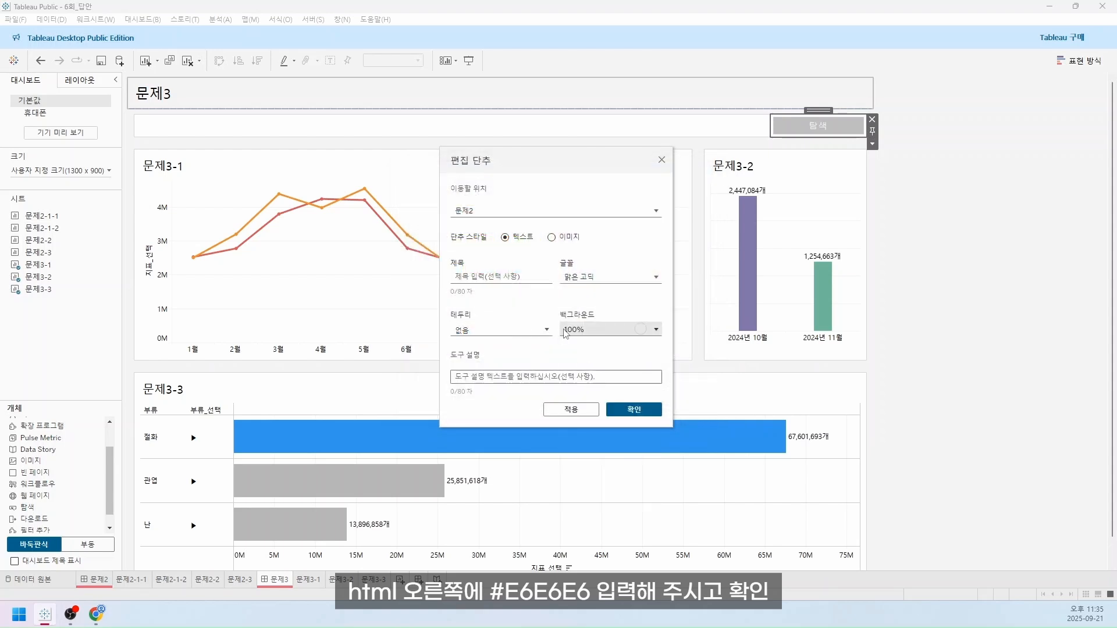
# Title the navigation button 문제2로 이동 and apply the button settings
pyautogui.click(530, 279)
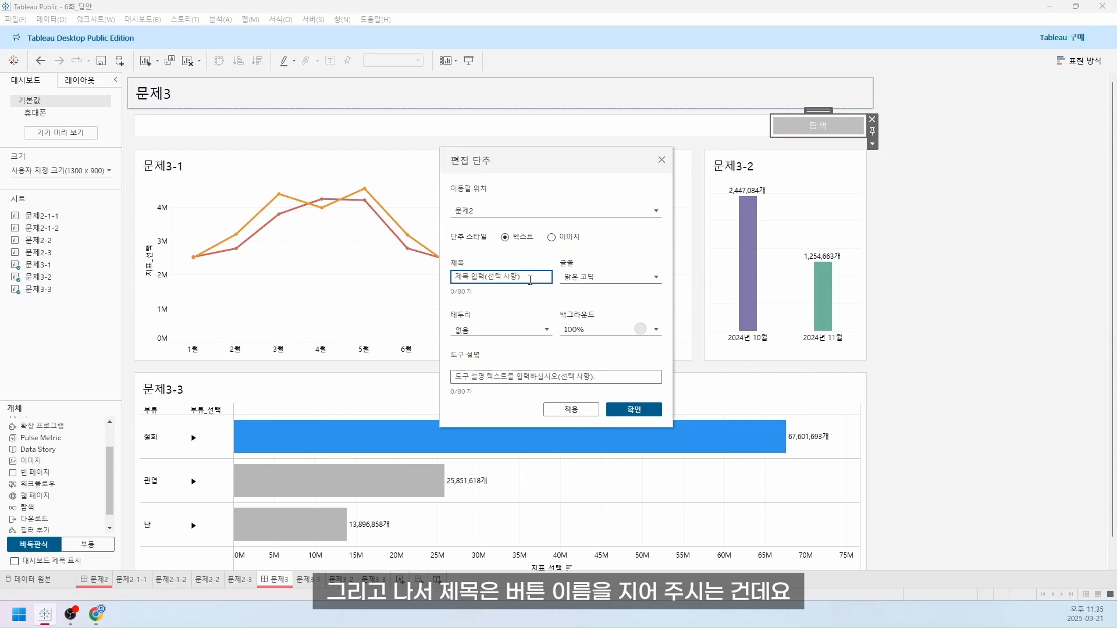
pyautogui.write('문제')
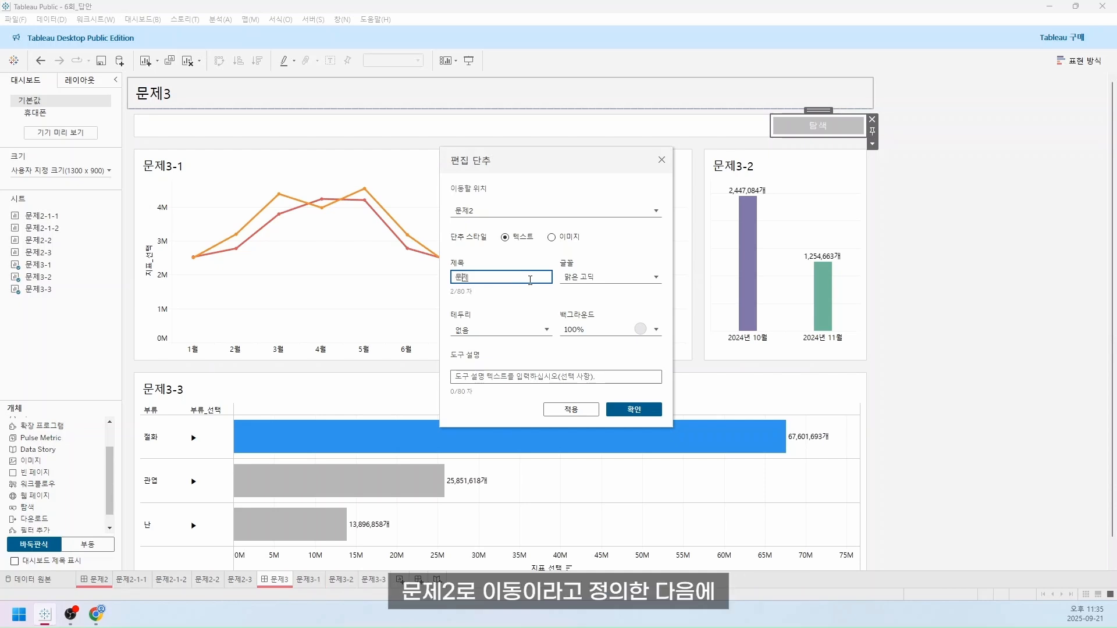
pyautogui.write('2로 이동')
pyautogui.click(633, 409)
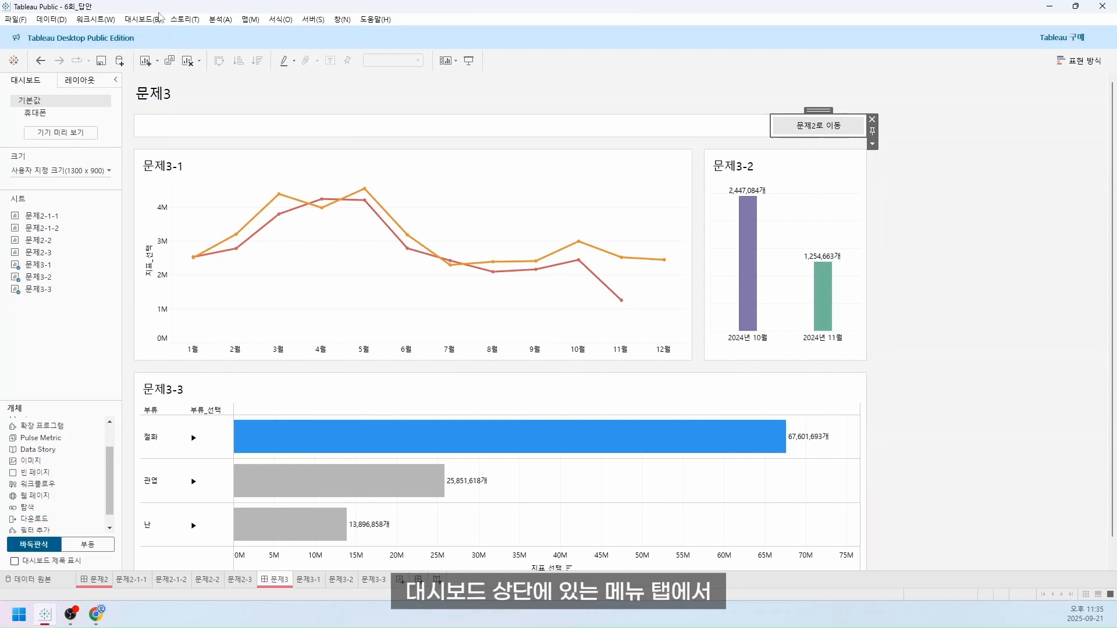
# Show the 기준날짜 parameter control on the dashboard and move it to the left end of the strip above the charts
pyautogui.click(156, 20)
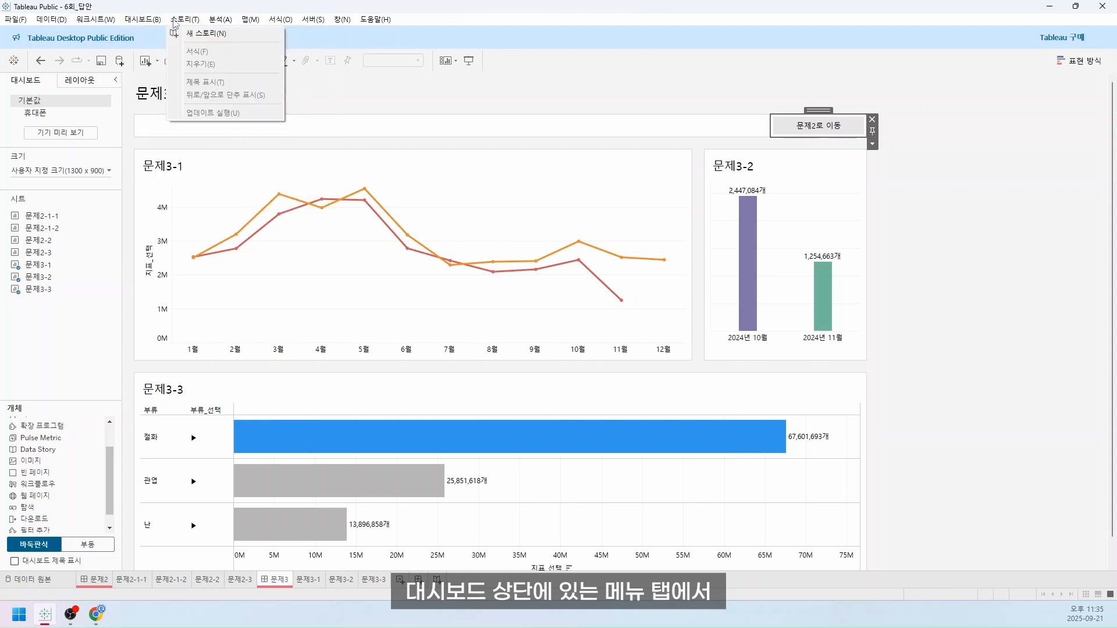
pyautogui.moveTo(211, 24)
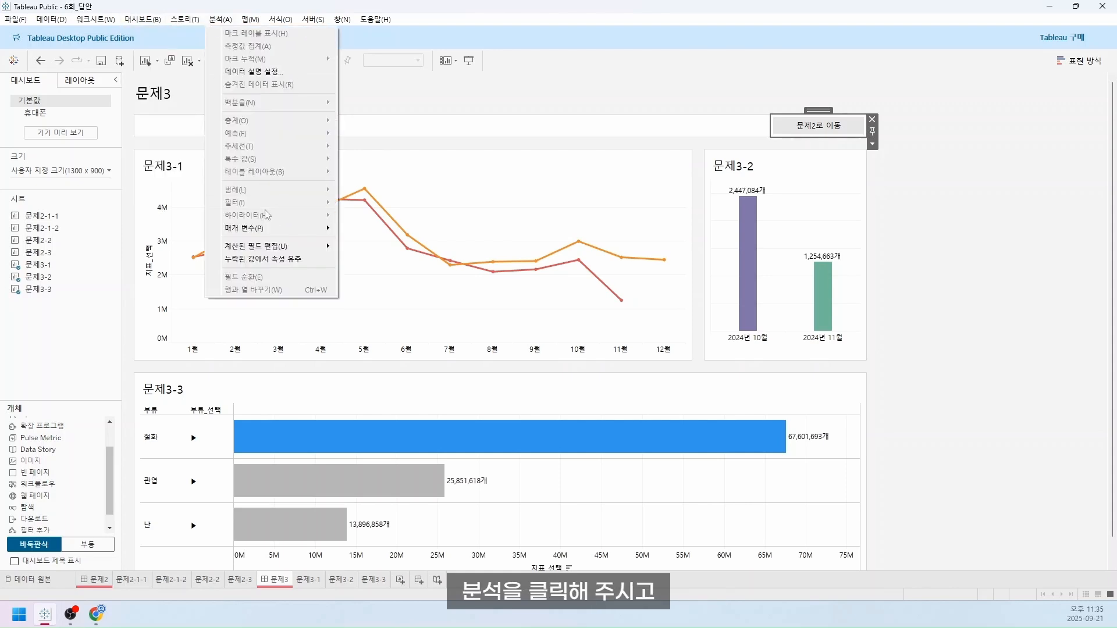
pyautogui.moveTo(271, 227)
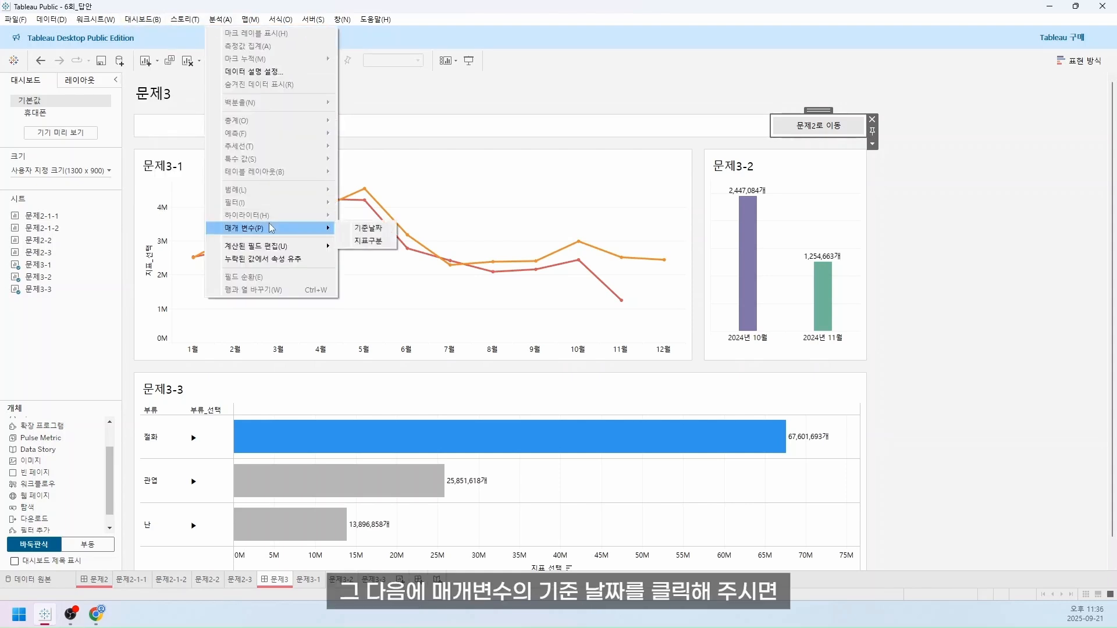
pyautogui.click(384, 229)
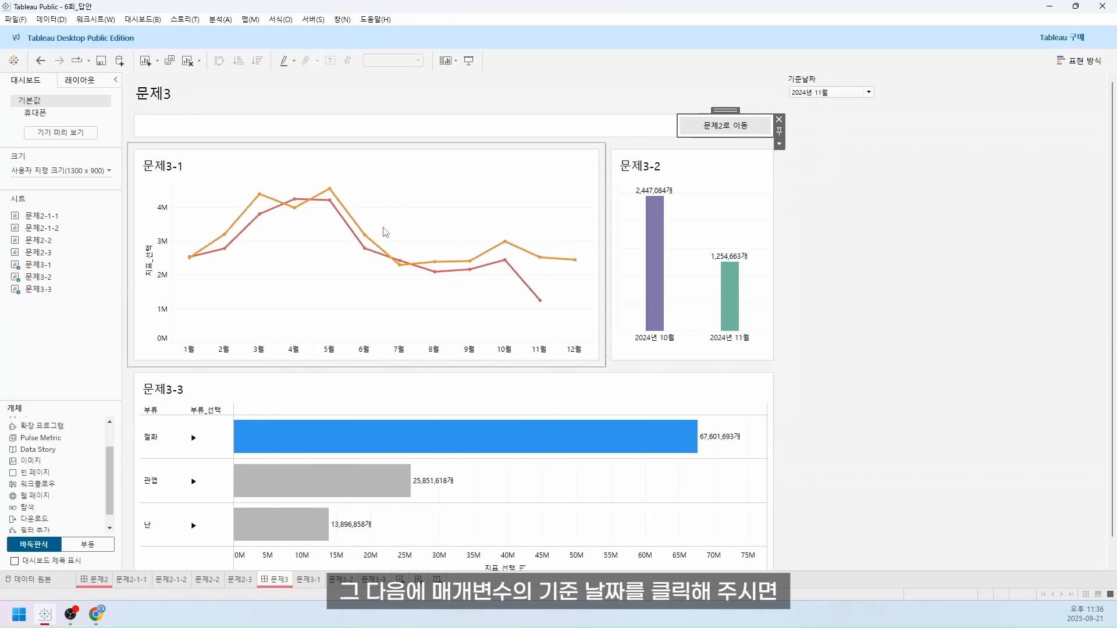
pyautogui.click(824, 82)
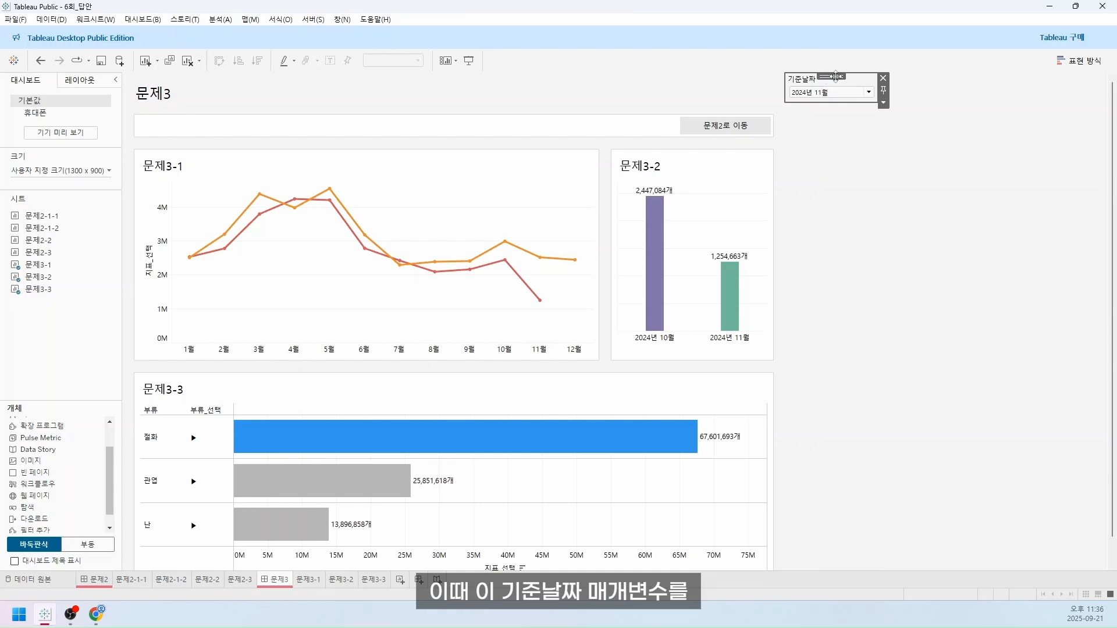
pyautogui.moveTo(835, 77); pyautogui.dragTo(275, 126)
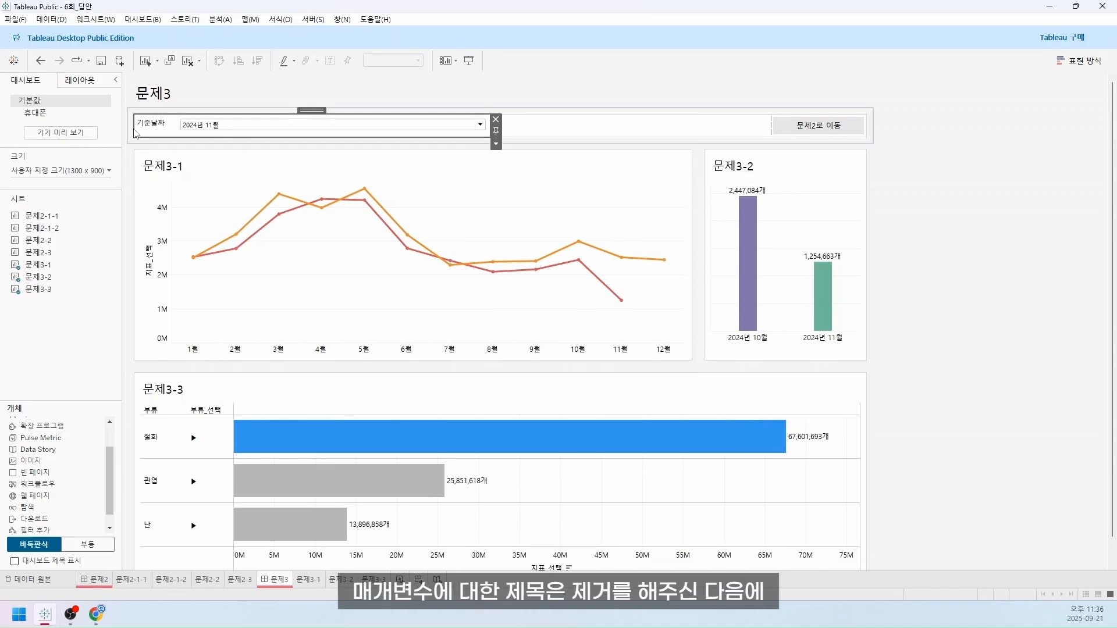
# Hide the 기준날짜 parameter control's title and set its width to 100 pixels
pyautogui.click(496, 144)
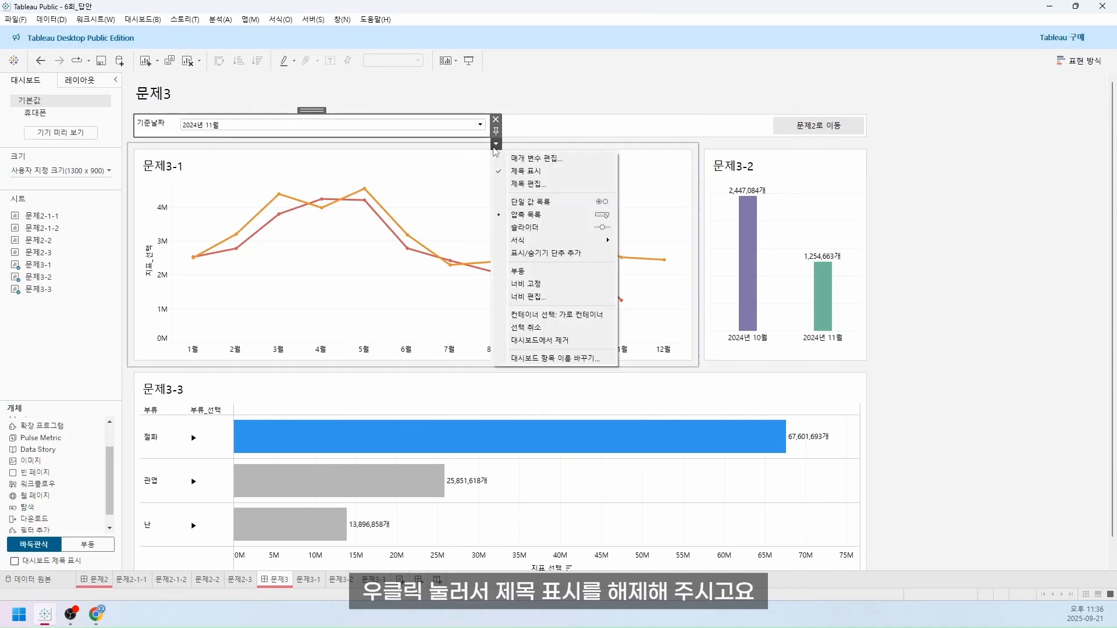
pyautogui.click(523, 172)
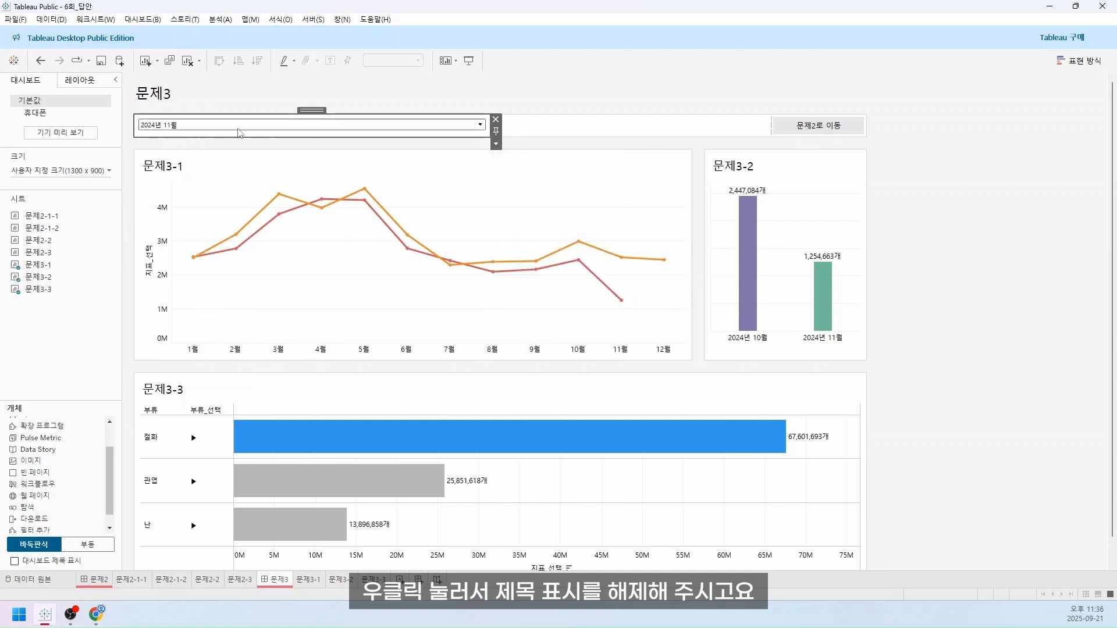
pyautogui.click(496, 144)
pyautogui.click(525, 300)
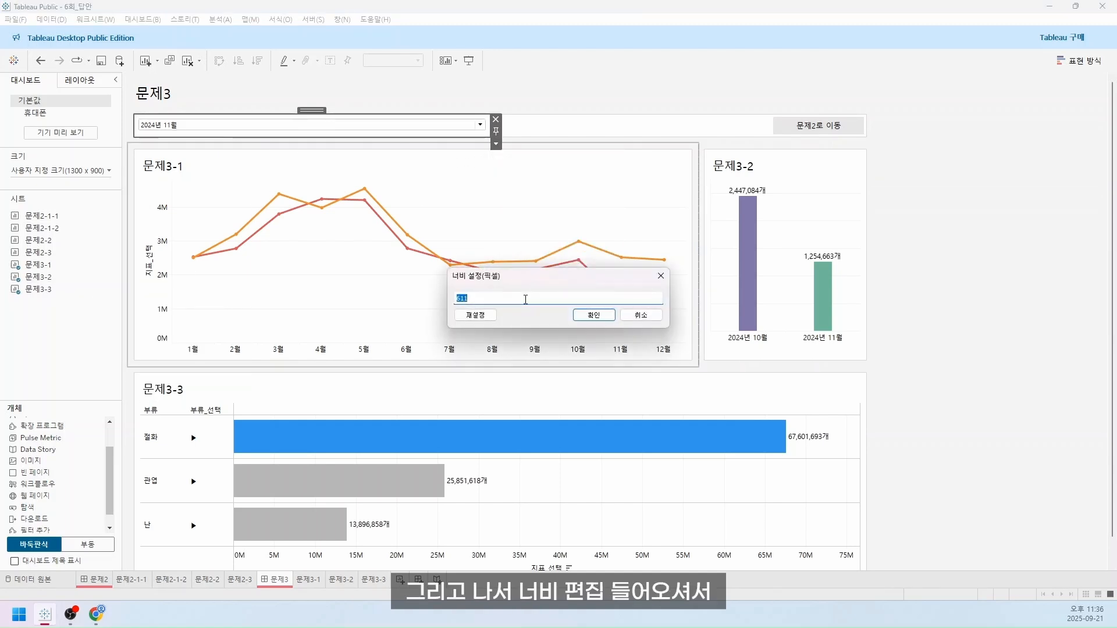
pyautogui.write('100')
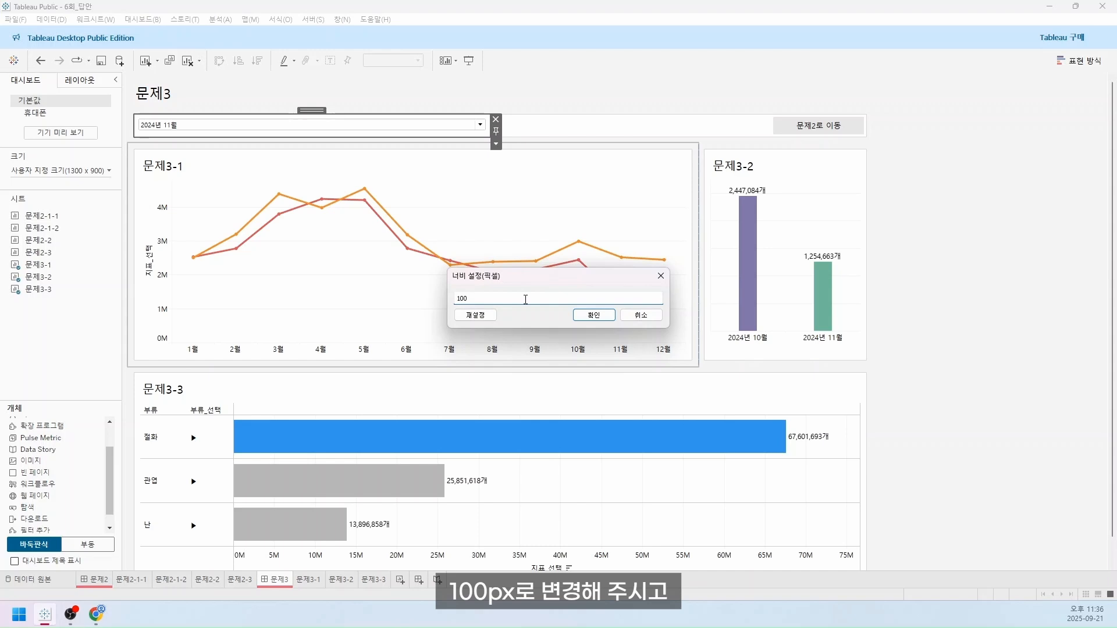
pyautogui.press('Return')
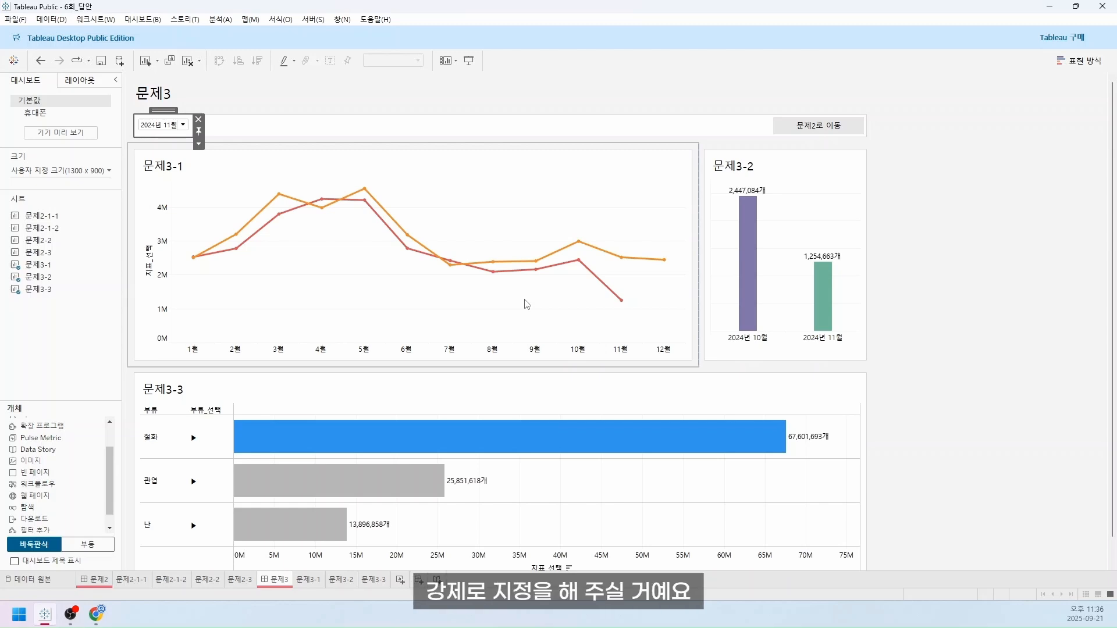
# Add a text object reading 기준일자 directly before the date parameter control in the strip
pyautogui.scroll(1, 57, 451)
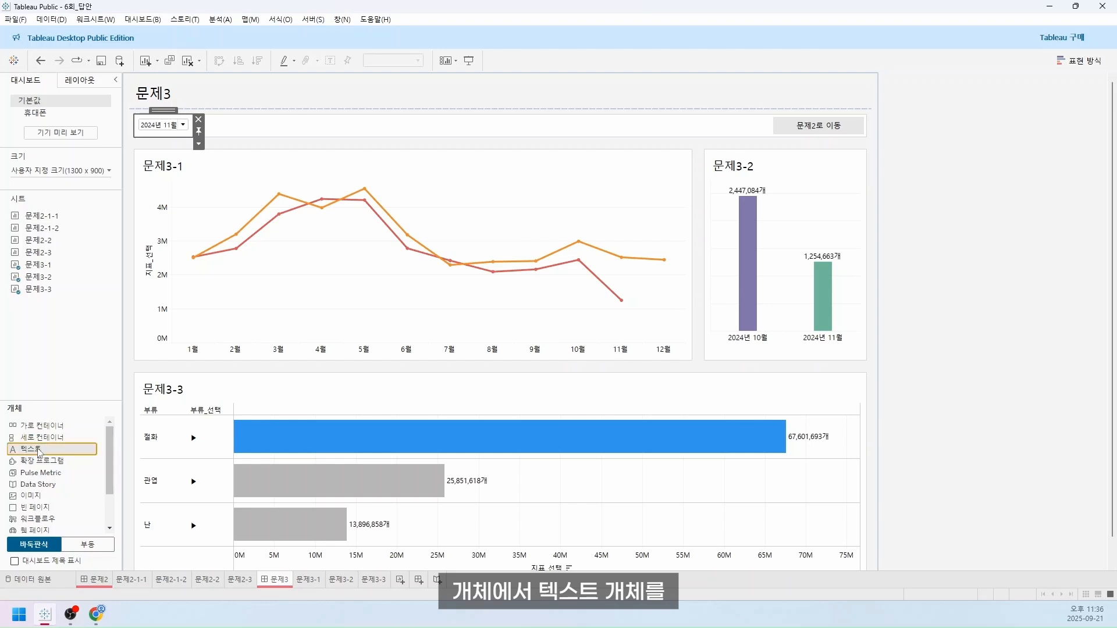
pyautogui.moveTo(40, 452)
pyautogui.mouseDown()
pyautogui.moveTo(186, 271)
pyautogui.moveTo(161, 126)
pyautogui.mouseUp()
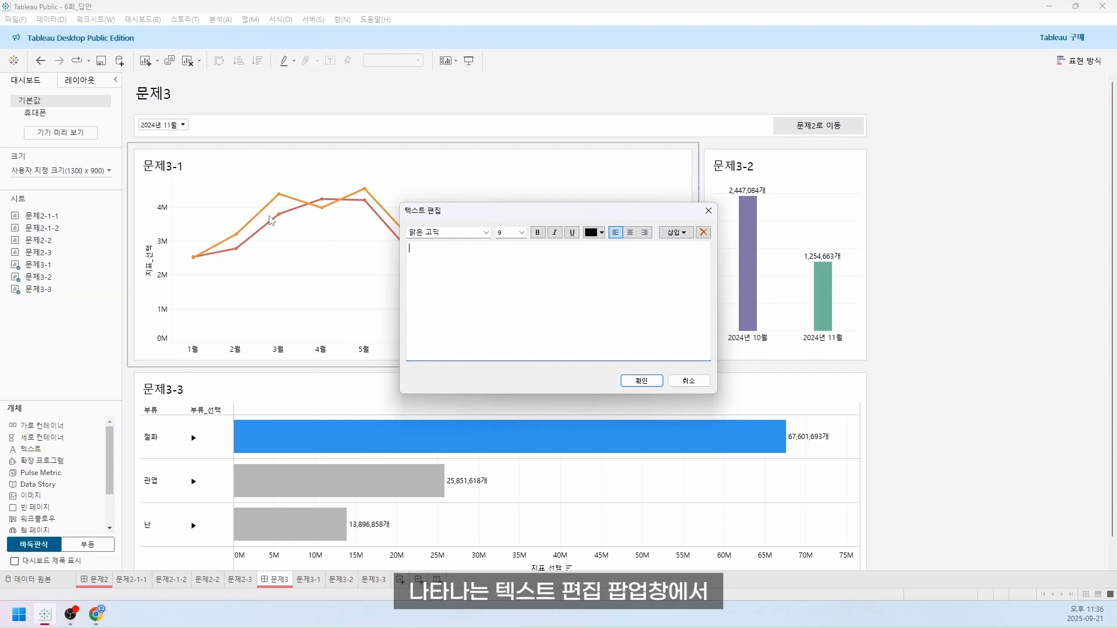
pyautogui.write('기준일자')
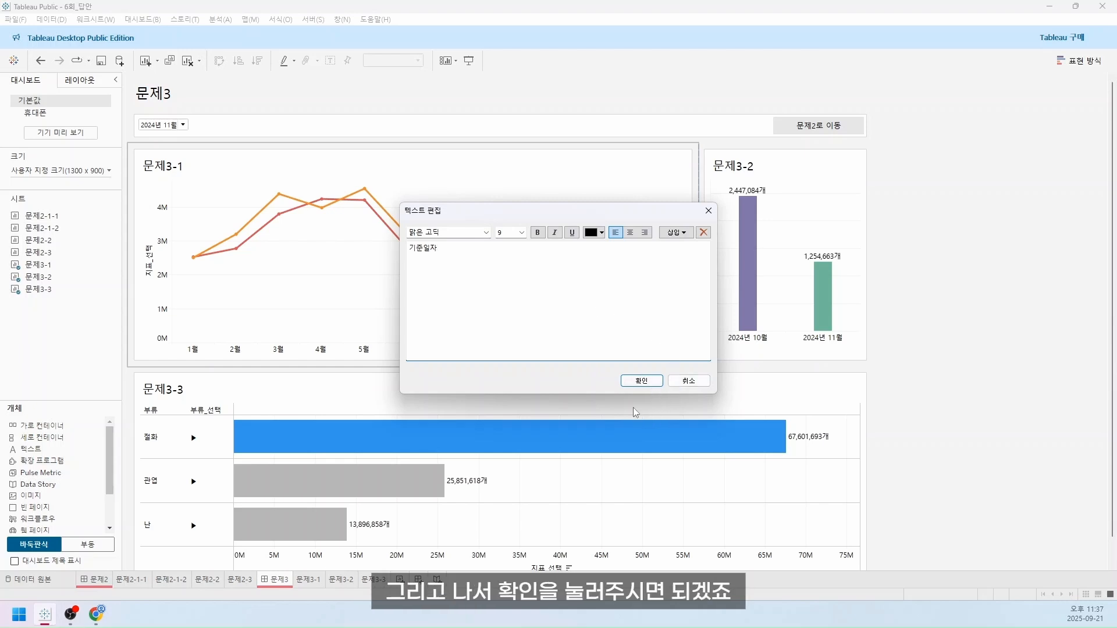
pyautogui.click(640, 381)
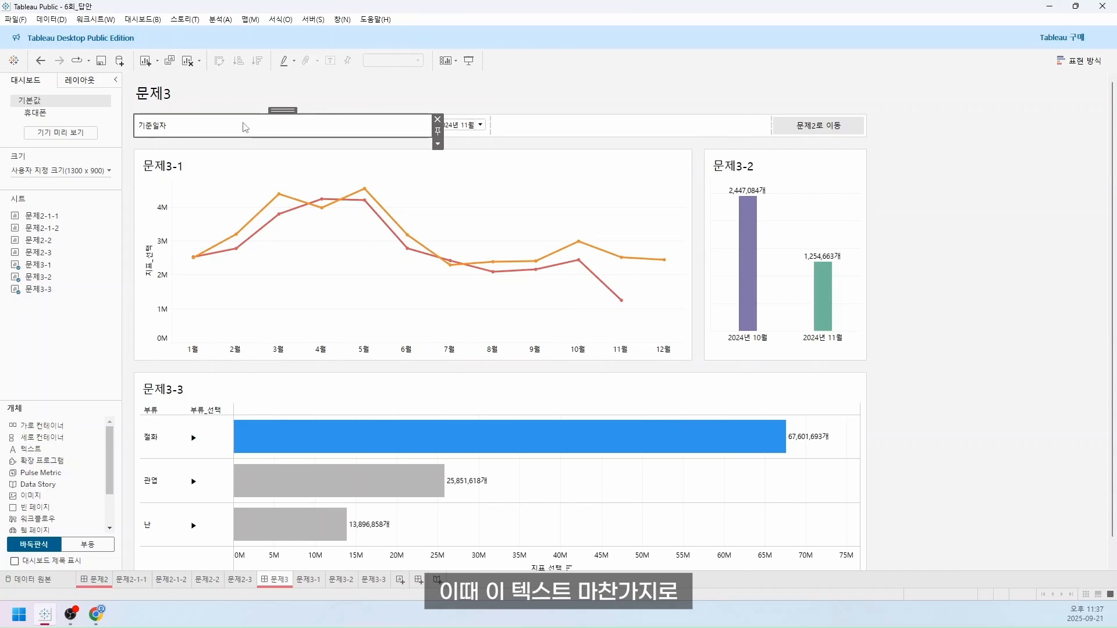
# Set the width of the 기준일자 text object to 100 pixels
pyautogui.click(437, 144)
pyautogui.click(461, 234)
pyautogui.write('100')
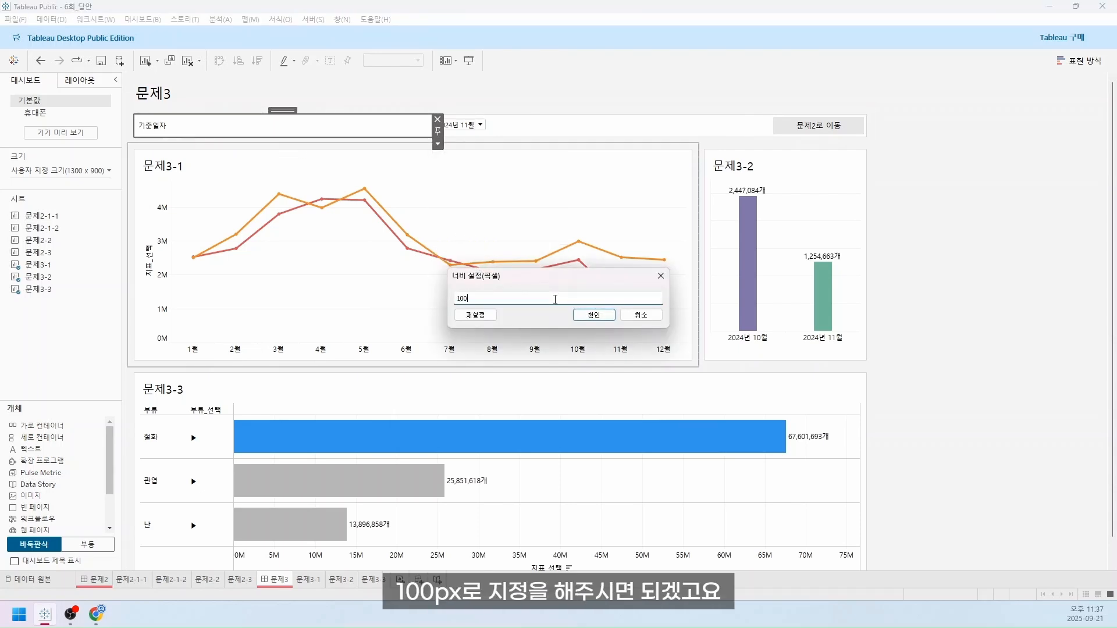
pyautogui.press('Return')
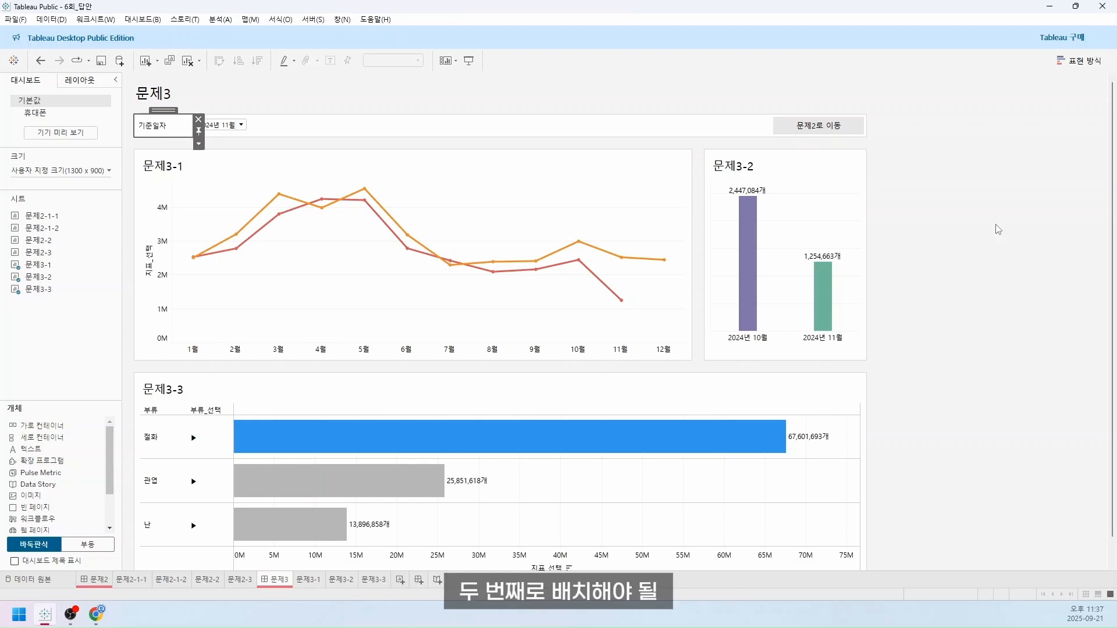
# Show the 지표구분 parameter control and move it directly after the date parameter control in the strip
pyautogui.click(961, 211)
pyautogui.click(231, 22)
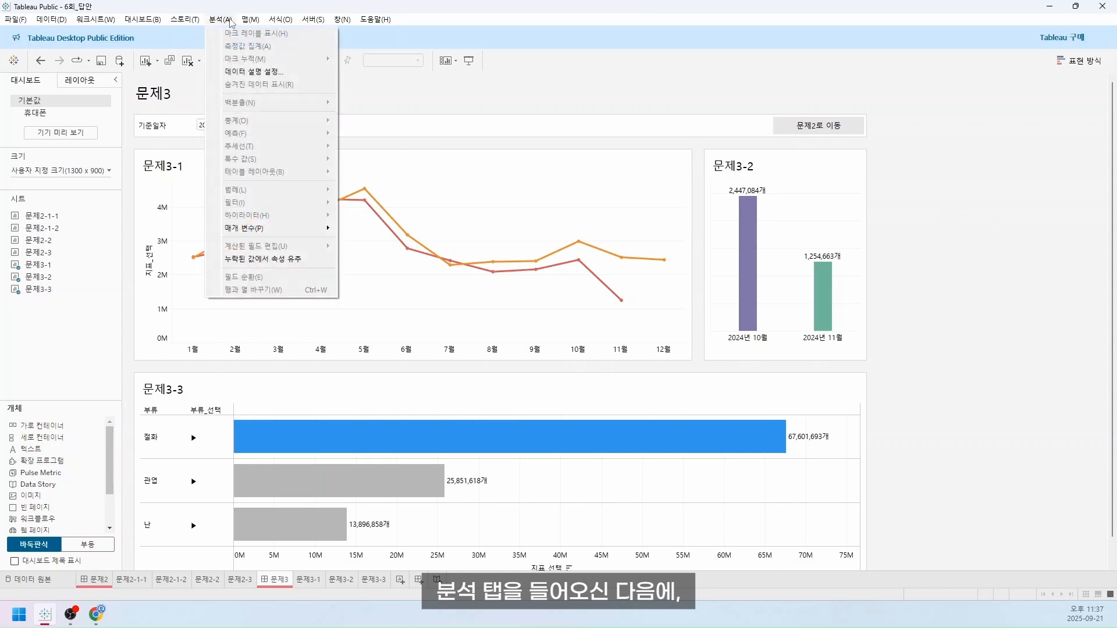
pyautogui.moveTo(284, 235)
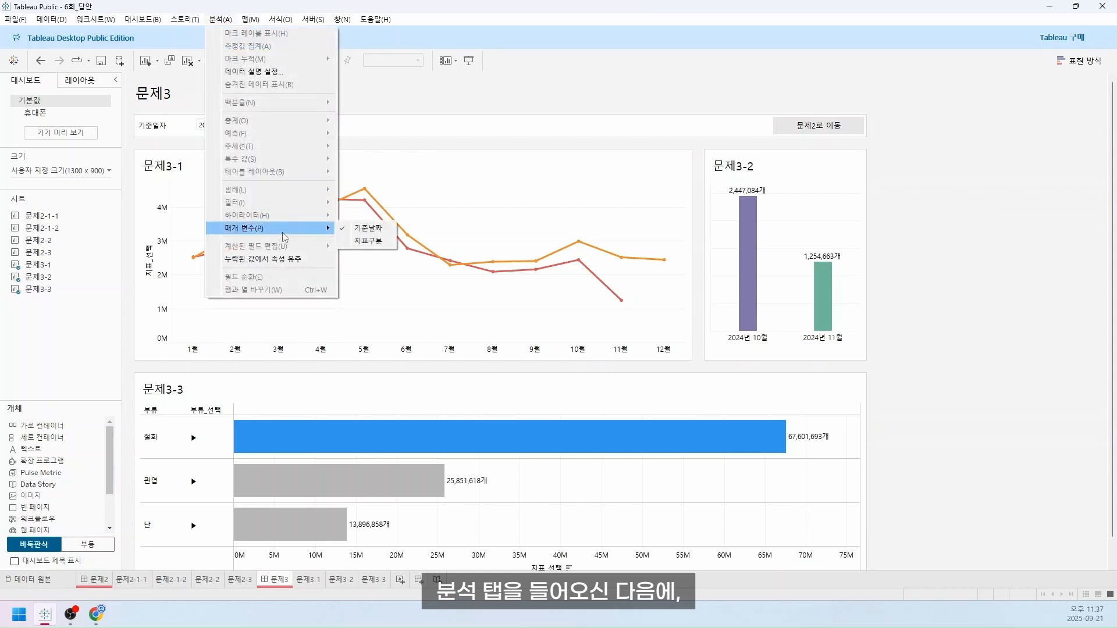
pyautogui.click(368, 240)
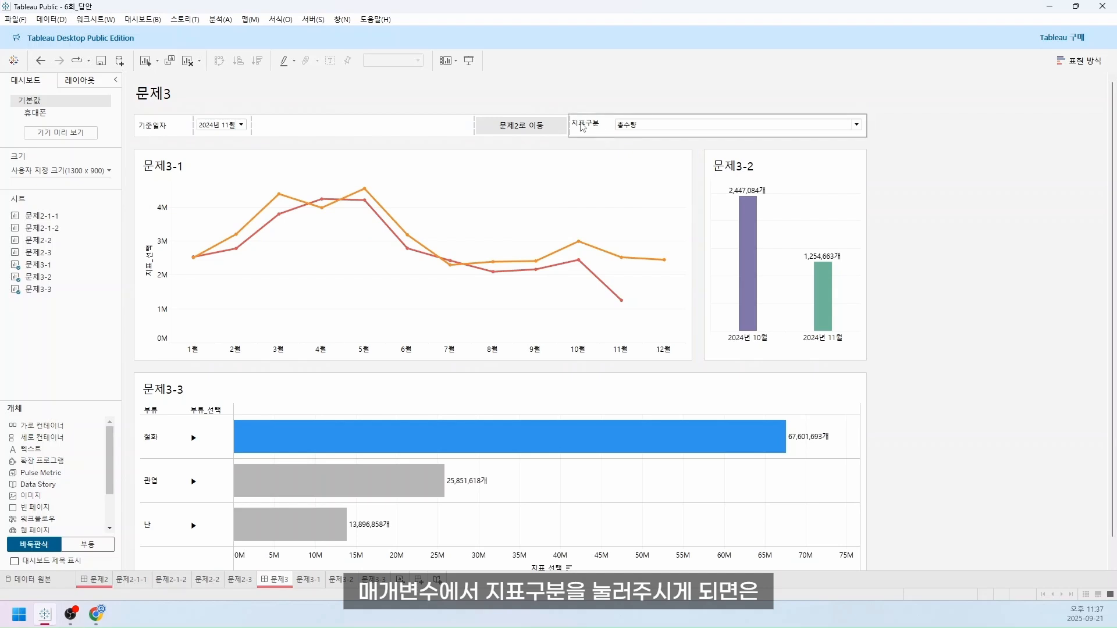
pyautogui.click(507, 133)
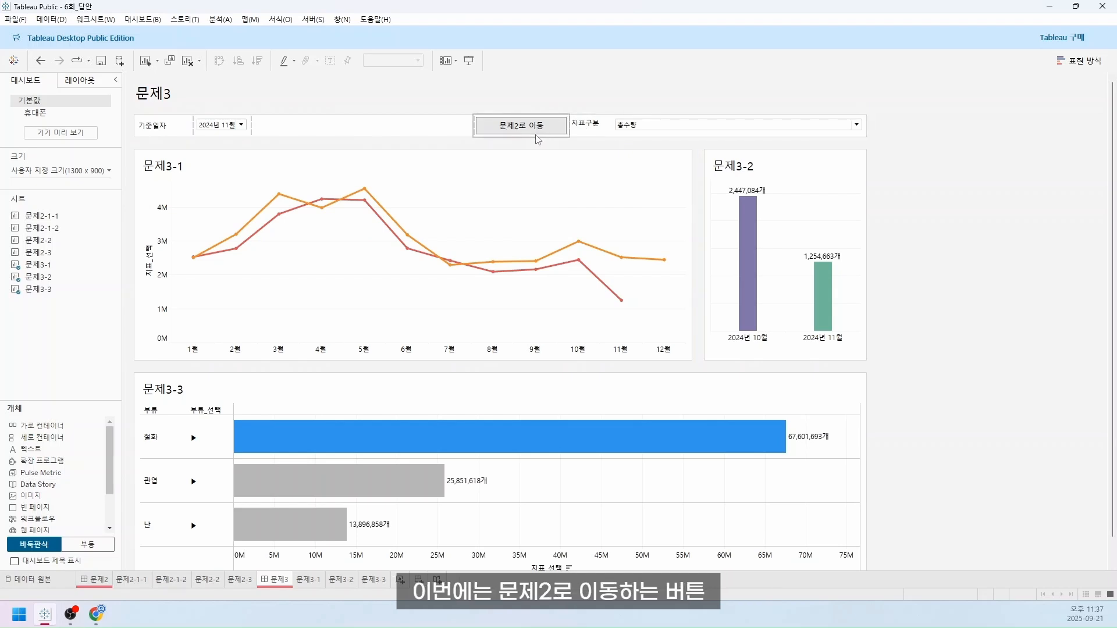
pyautogui.click(633, 135)
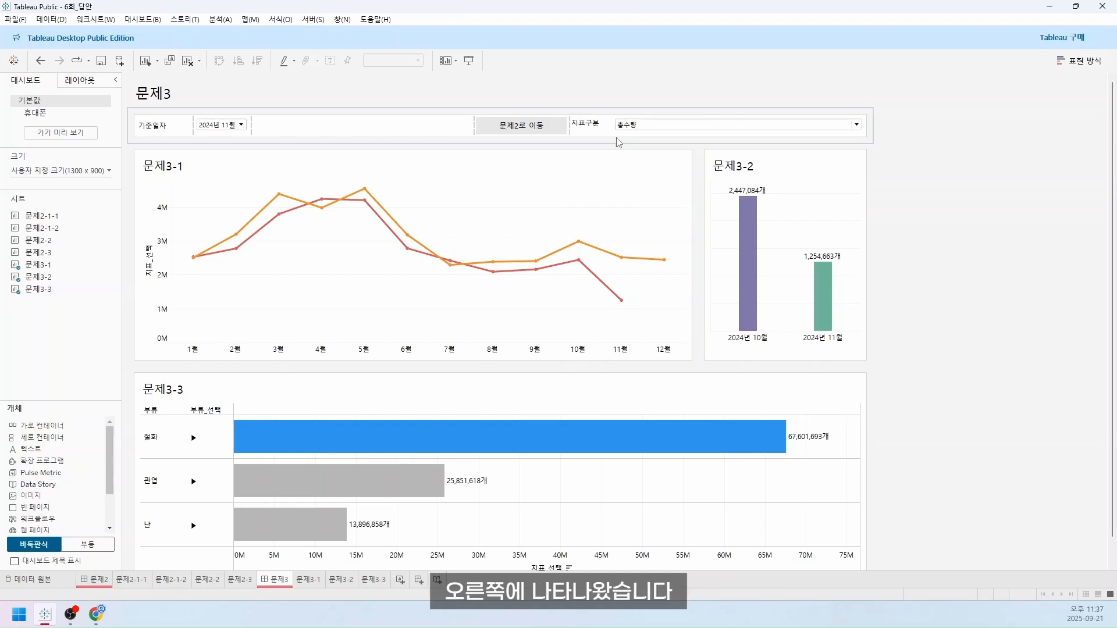
pyautogui.click(597, 131)
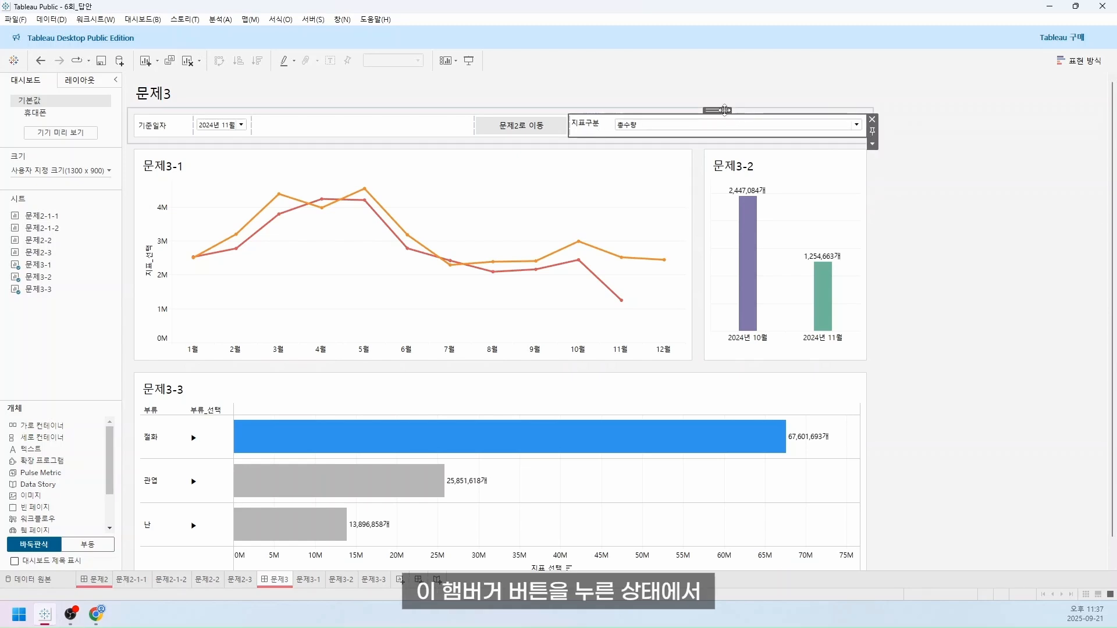
pyautogui.moveTo(719, 110); pyautogui.dragTo(336, 138)
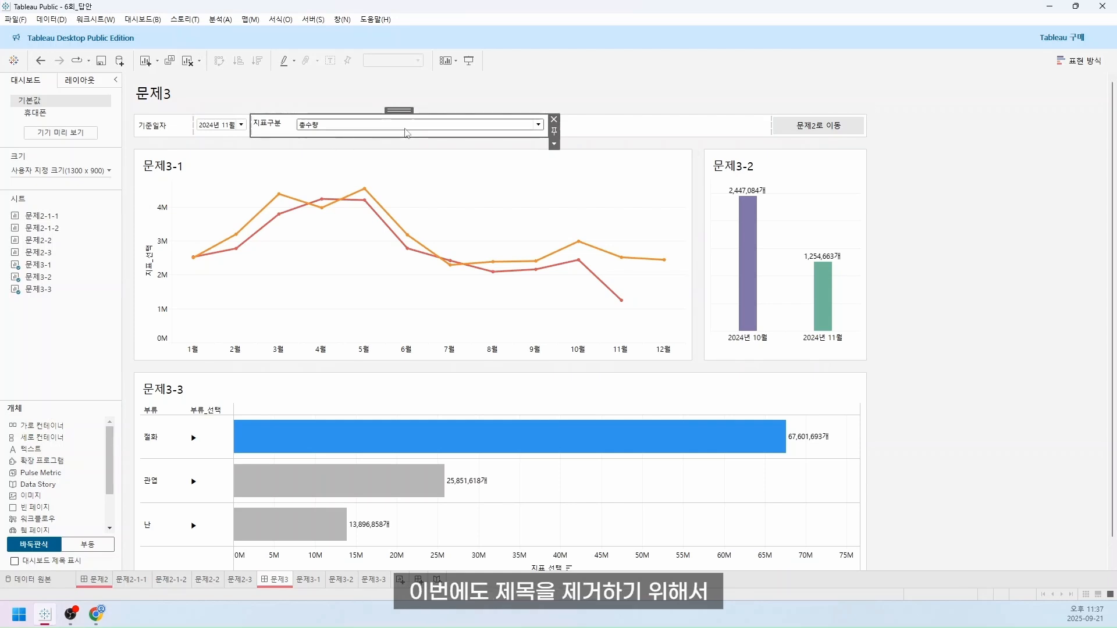
# Hide the 지표구분 parameter control's title and set its width to 100 pixels
pyautogui.click(555, 145)
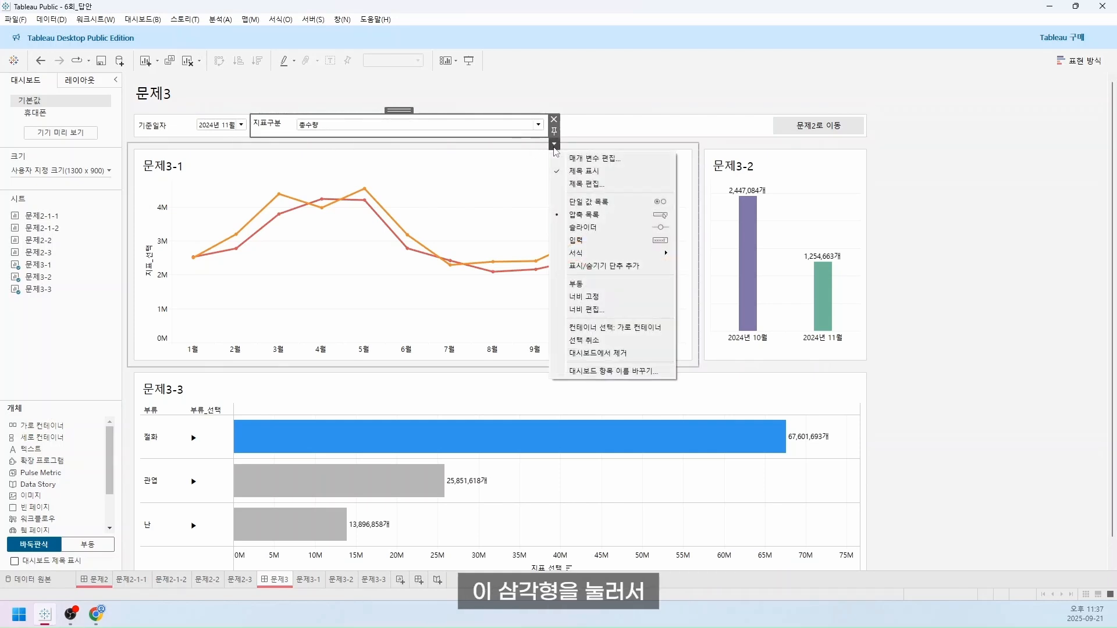
pyautogui.click(574, 172)
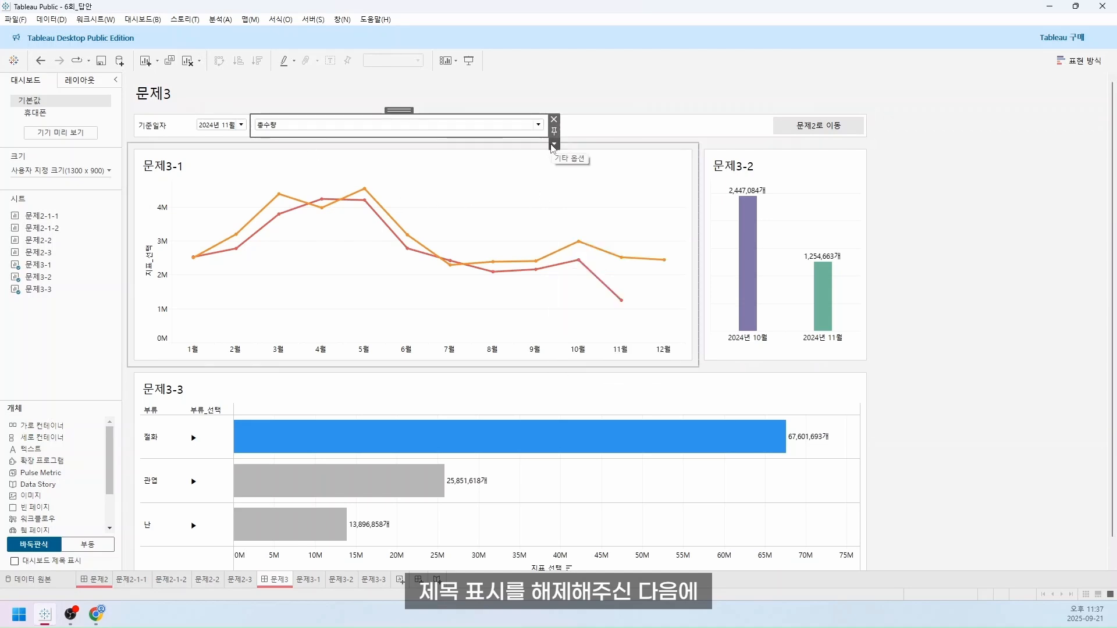
pyautogui.click(553, 145)
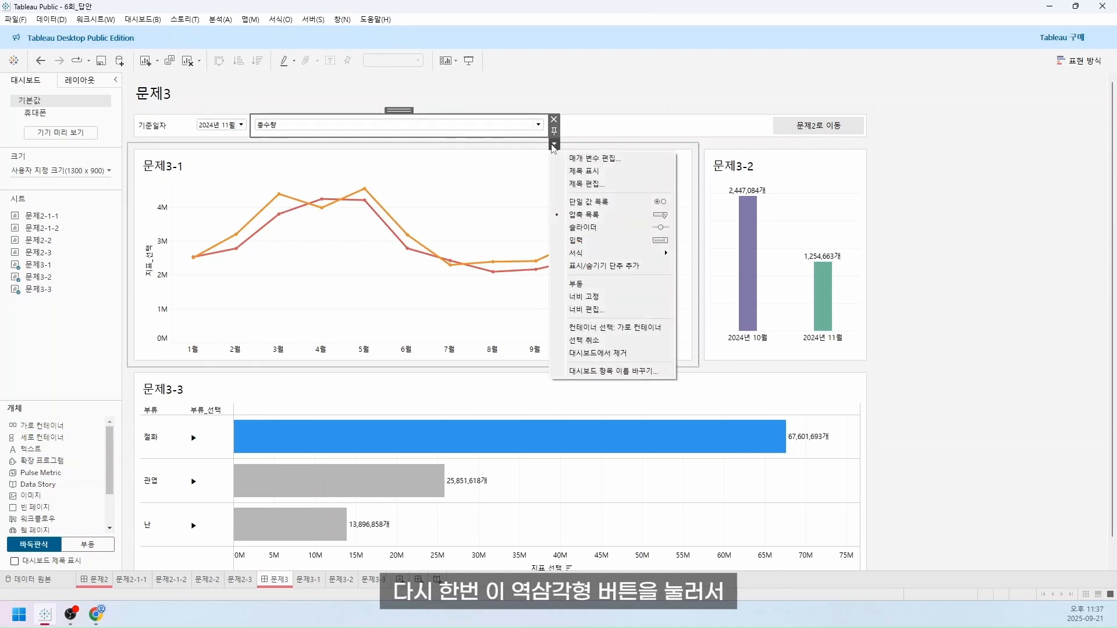
pyautogui.click(619, 310)
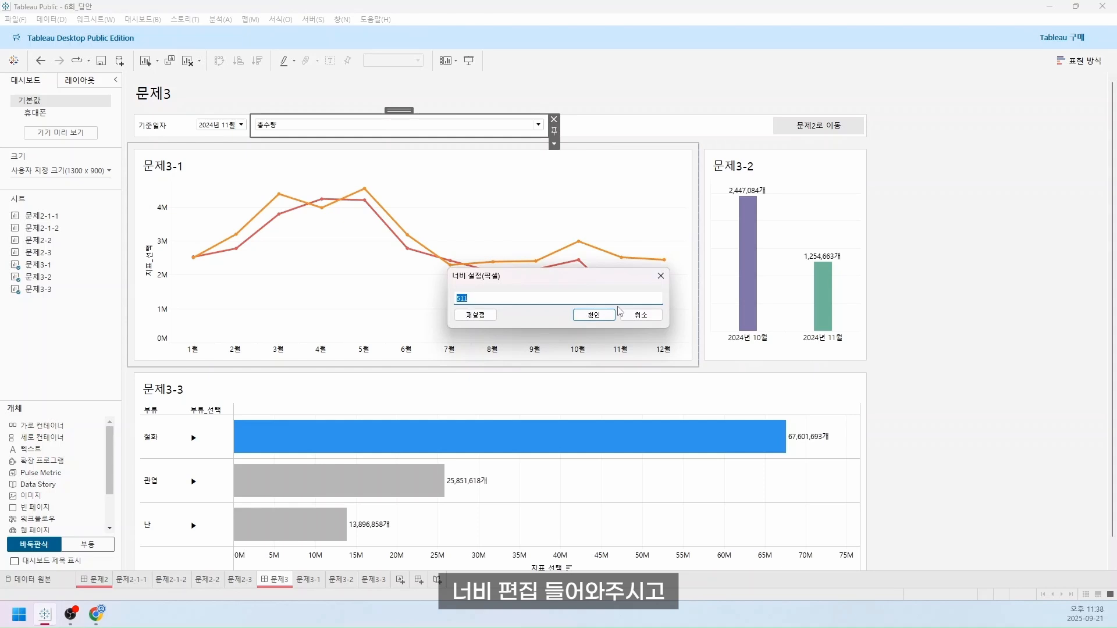
pyautogui.write('100')
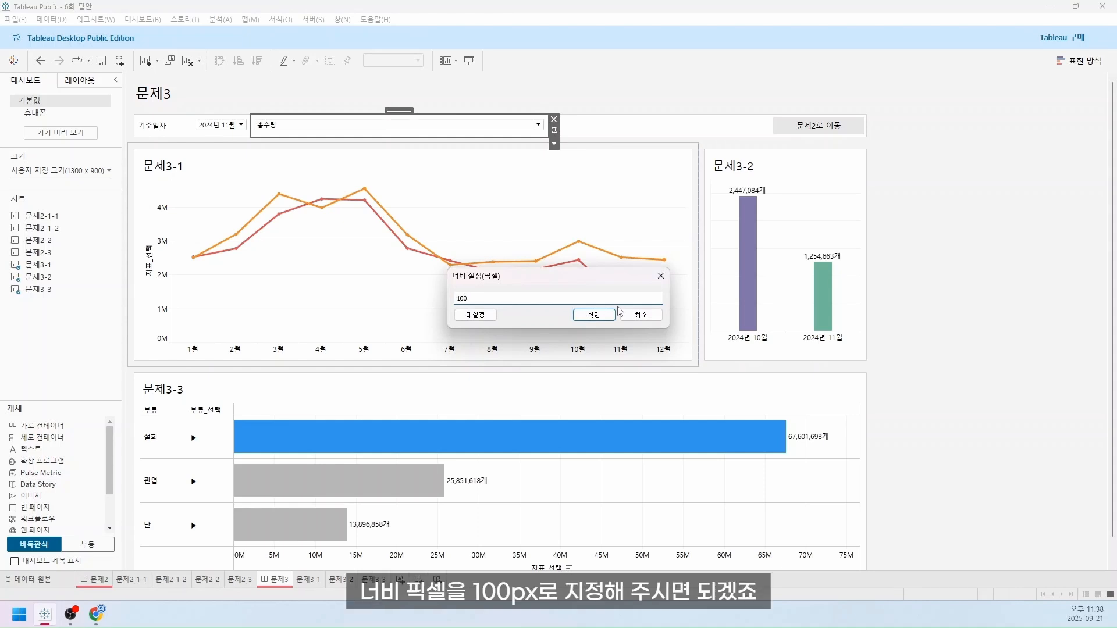
pyautogui.press('Return')
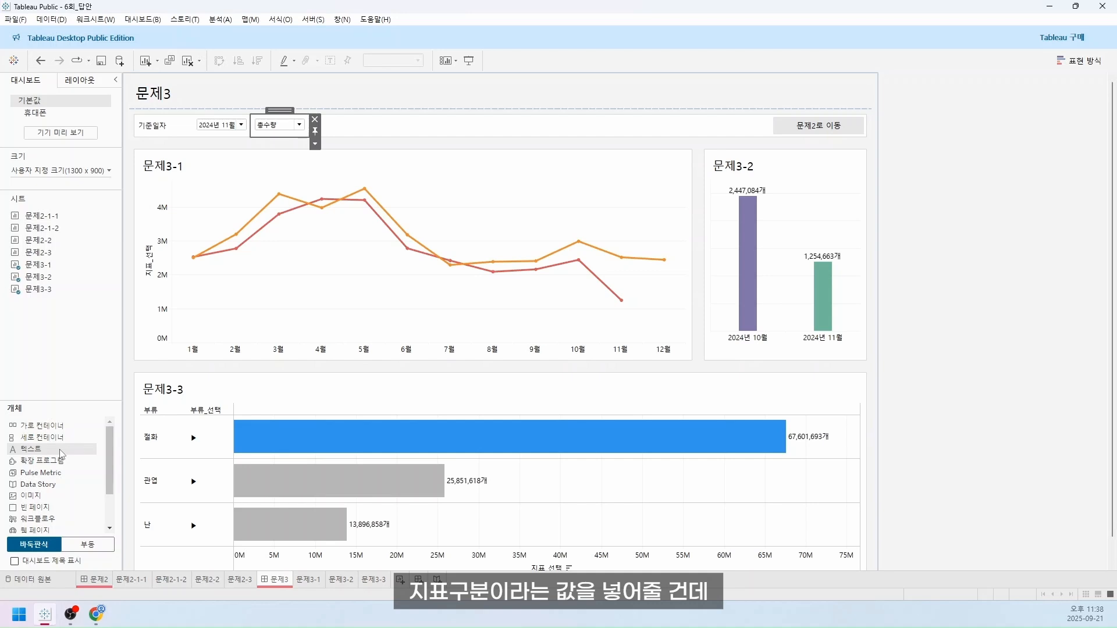
# Add a text object reading 지표구분 directly before the 지표구분 parameter control in the strip
pyautogui.moveTo(62, 454); pyautogui.dragTo(266, 130)
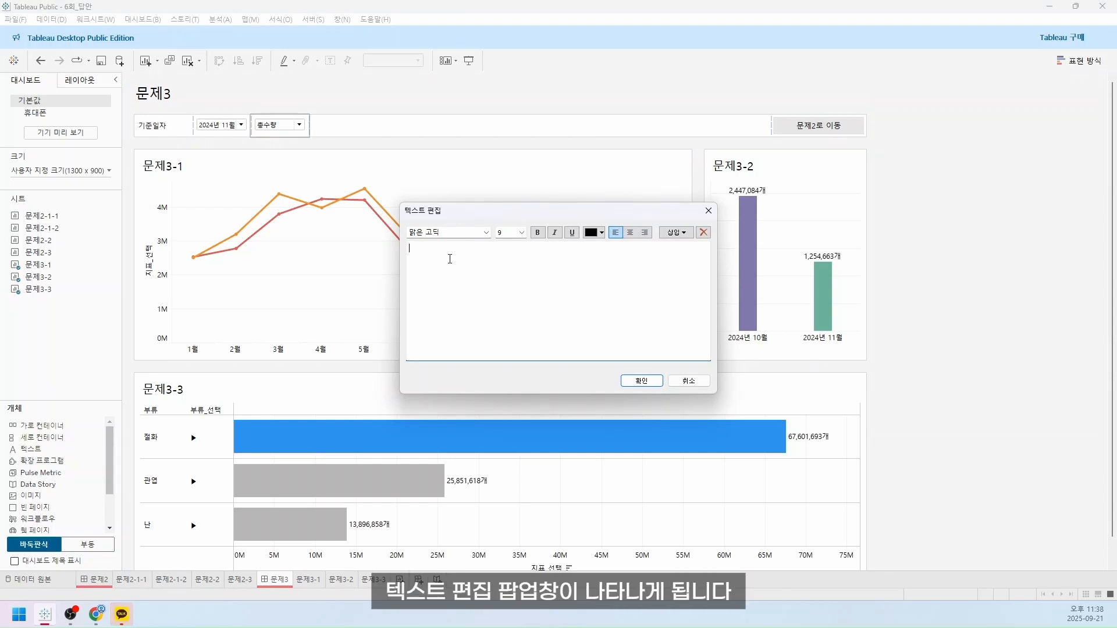
pyautogui.write('지표구분')
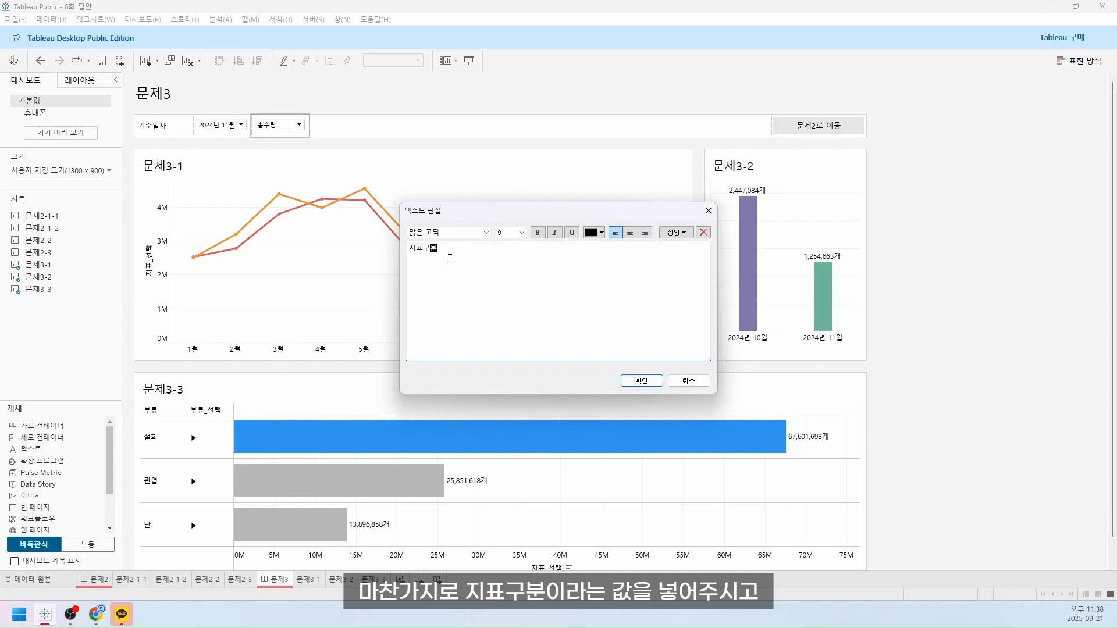
pyautogui.click(641, 381)
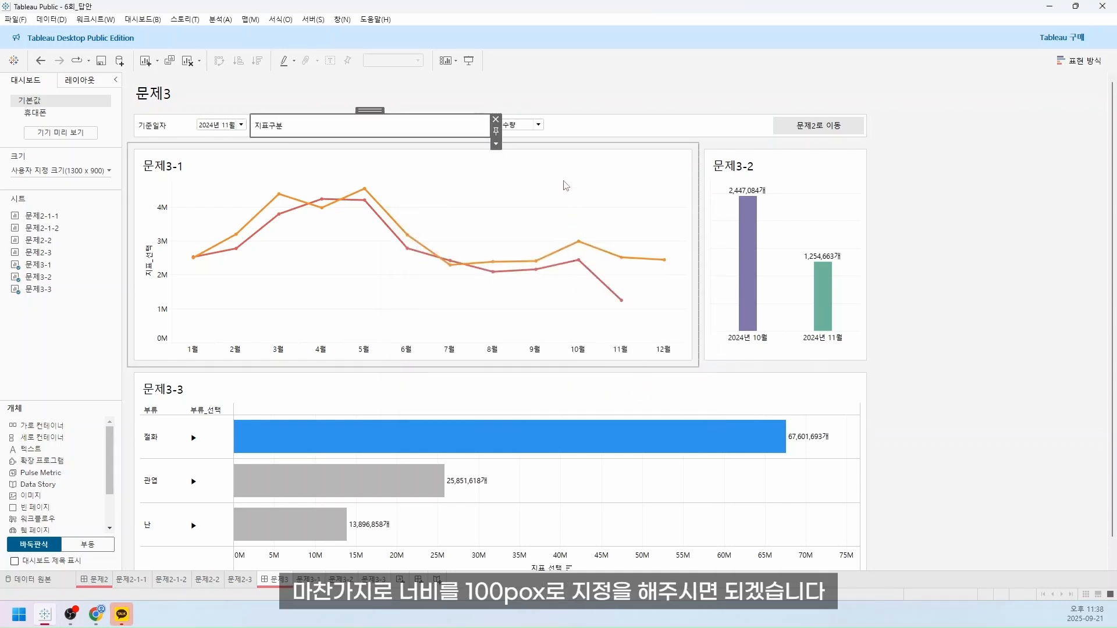
# Set the width of the 지표구분 text object to 100 pixels
pyautogui.click(496, 144)
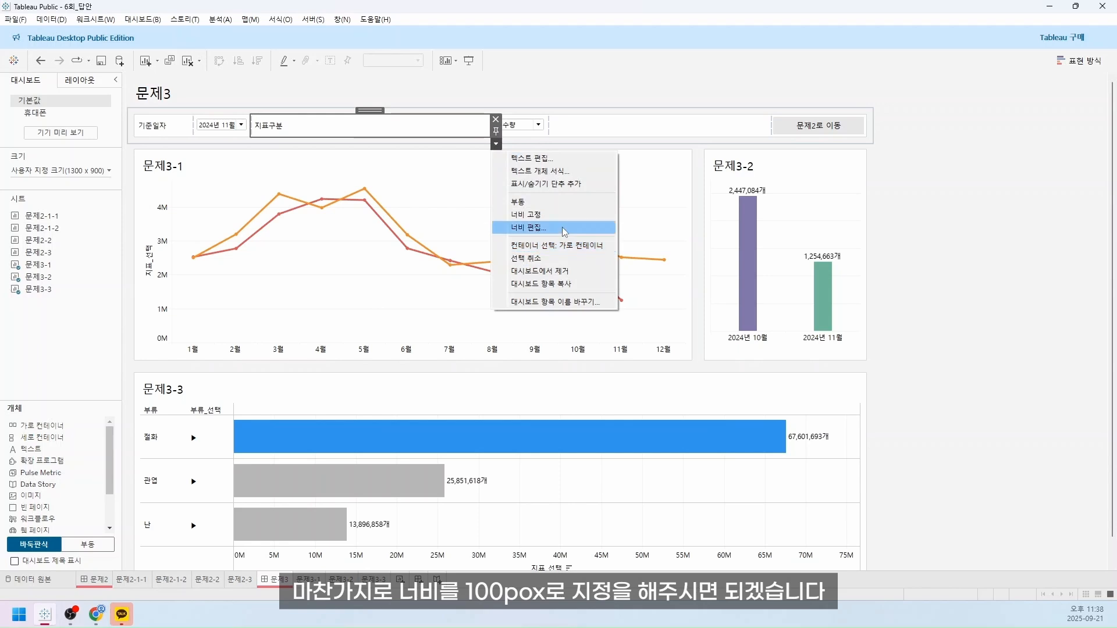
pyautogui.click(564, 228)
pyautogui.write('100')
pyautogui.press('Return')
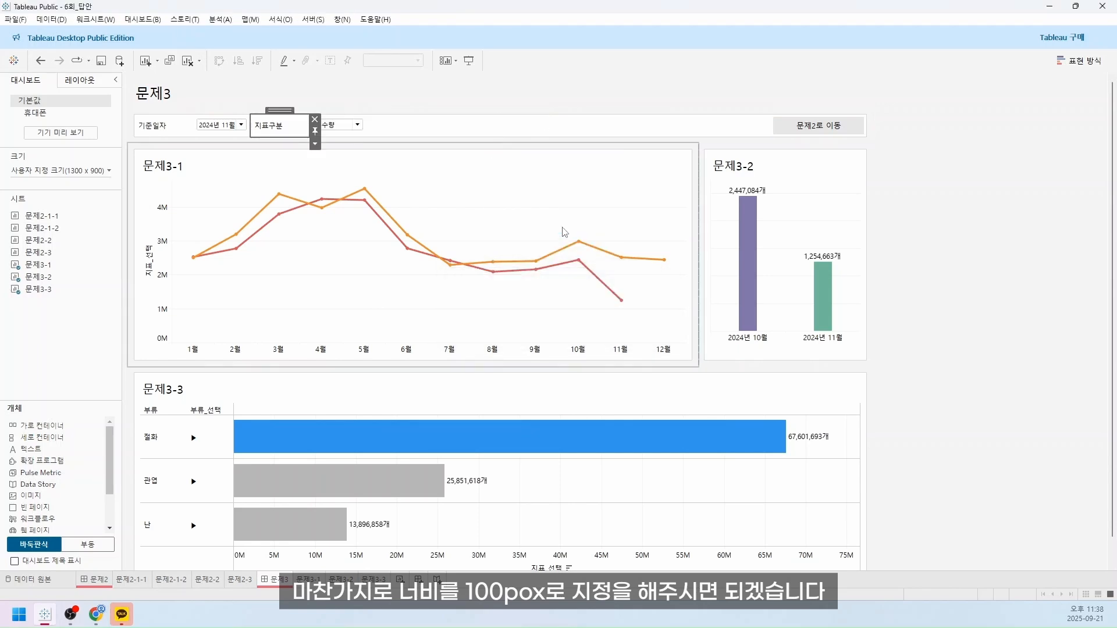
pyautogui.click(934, 207)
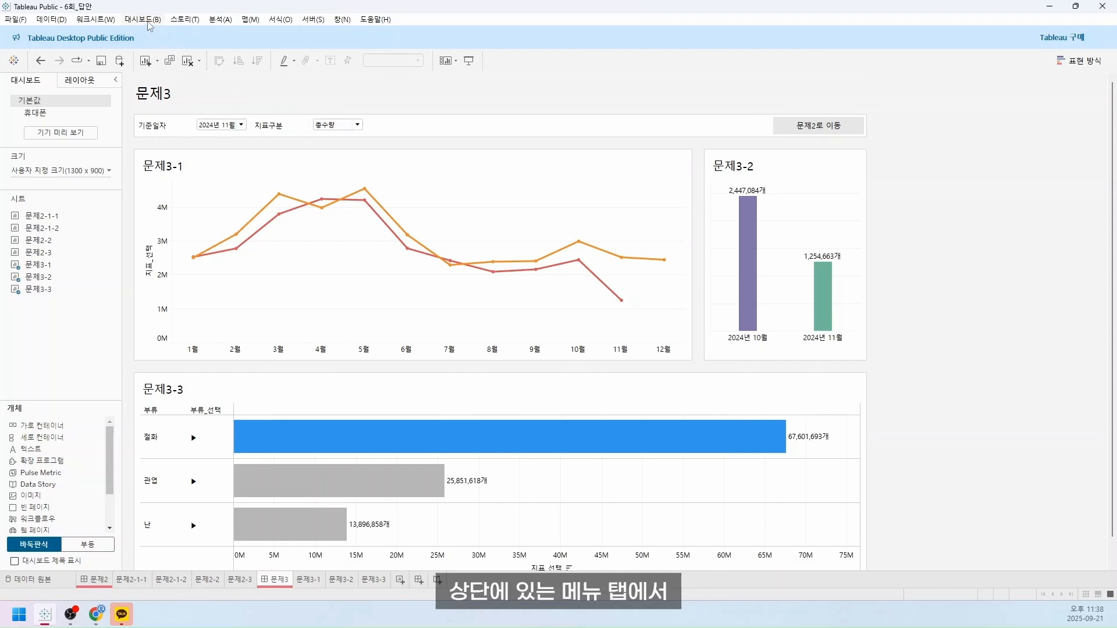
# Add a change-set-values dashboard action named 부류_집합 with only sheet 문제3-3 as its source
pyautogui.click(150, 20)
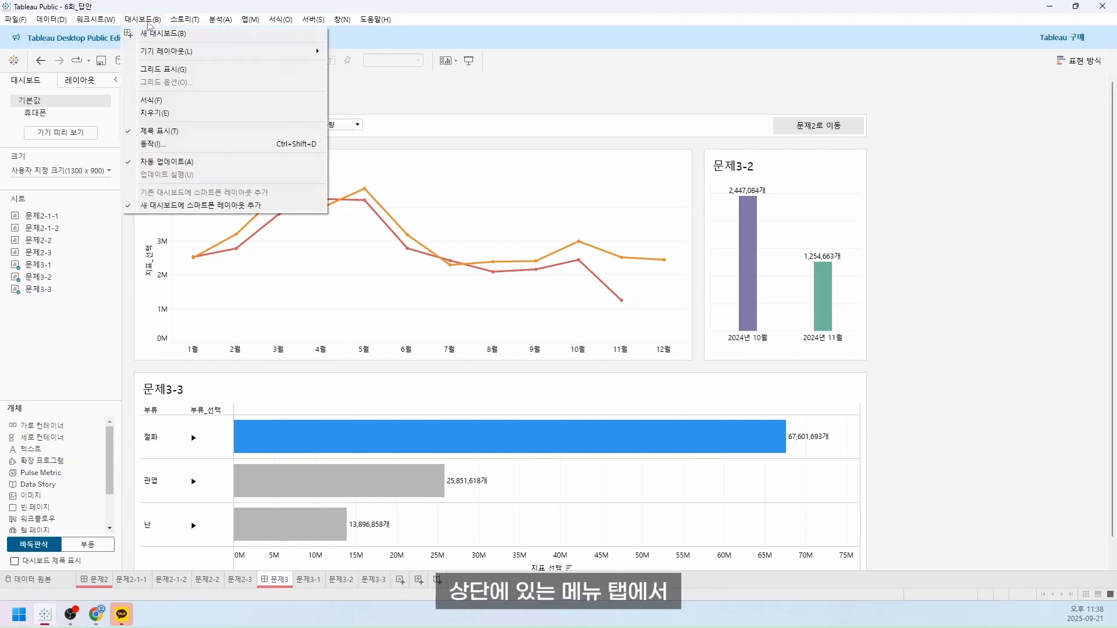
pyautogui.click(172, 143)
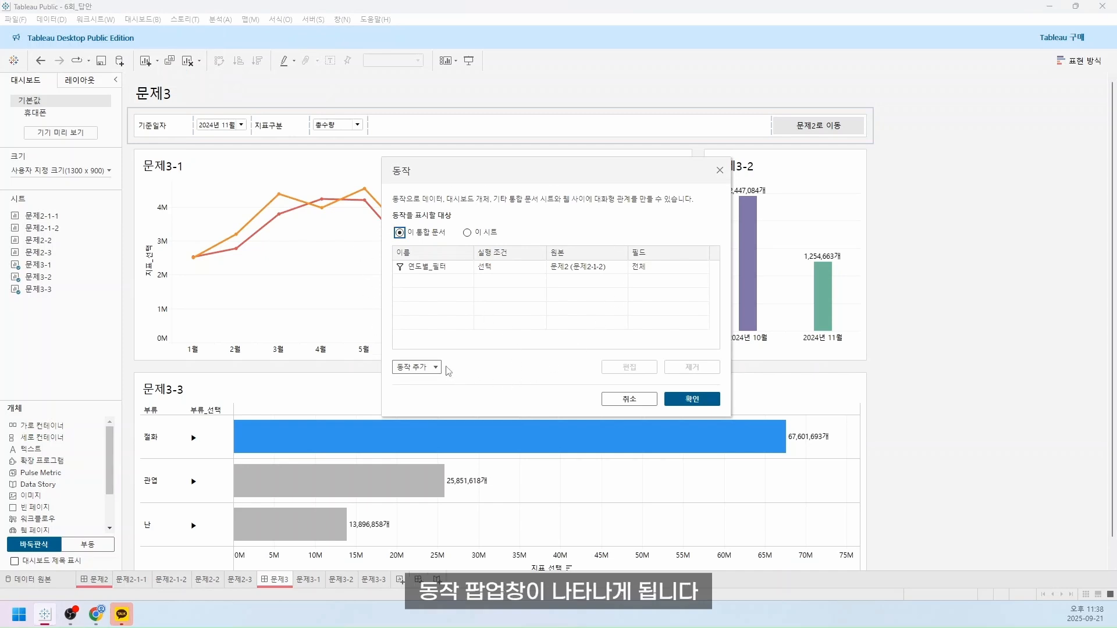
pyautogui.click(428, 369)
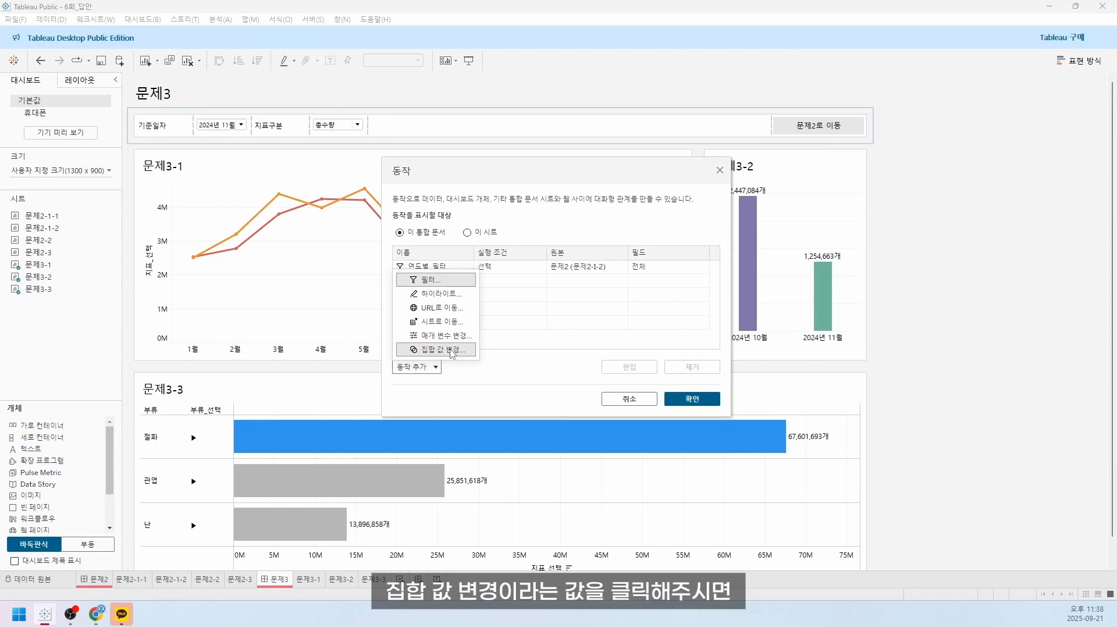
pyautogui.click(453, 351)
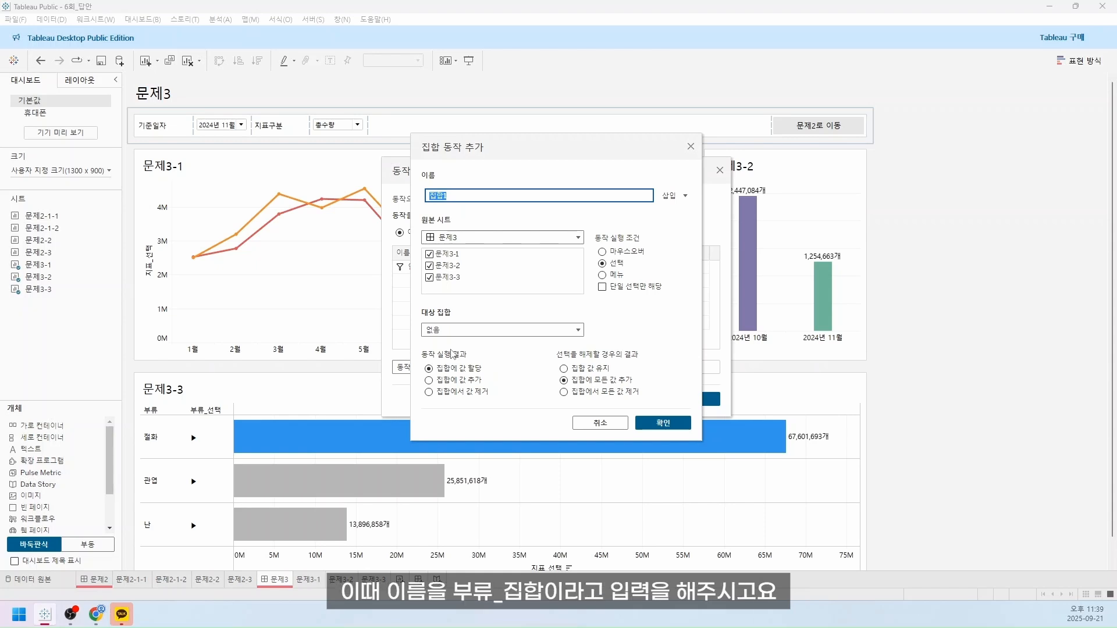
pyautogui.write('부류_')
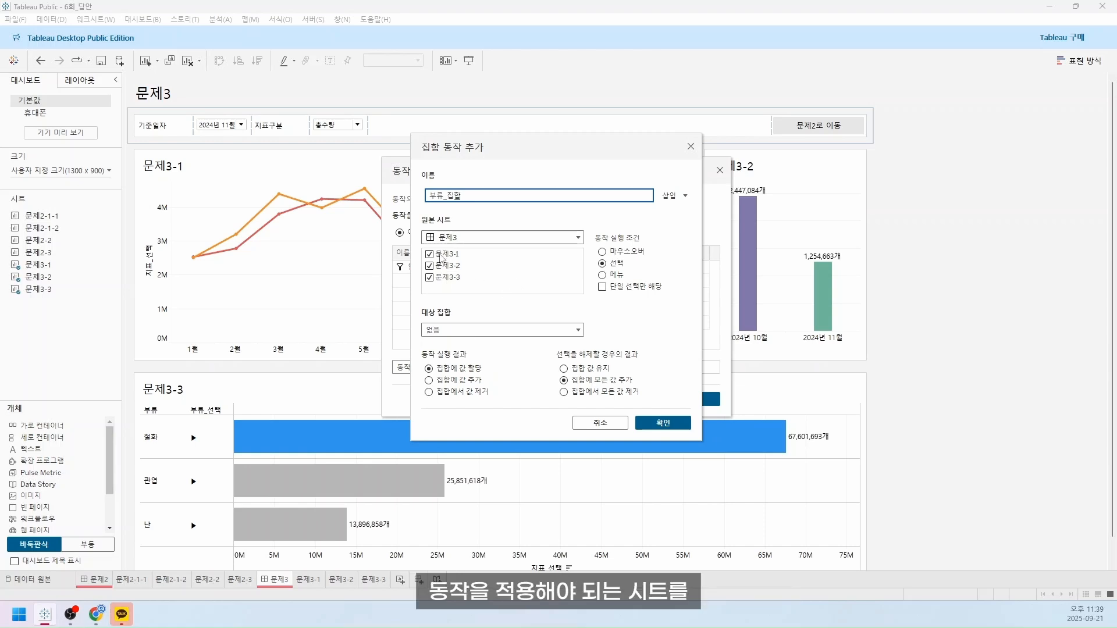
pyautogui.click(440, 254)
pyautogui.click(441, 266)
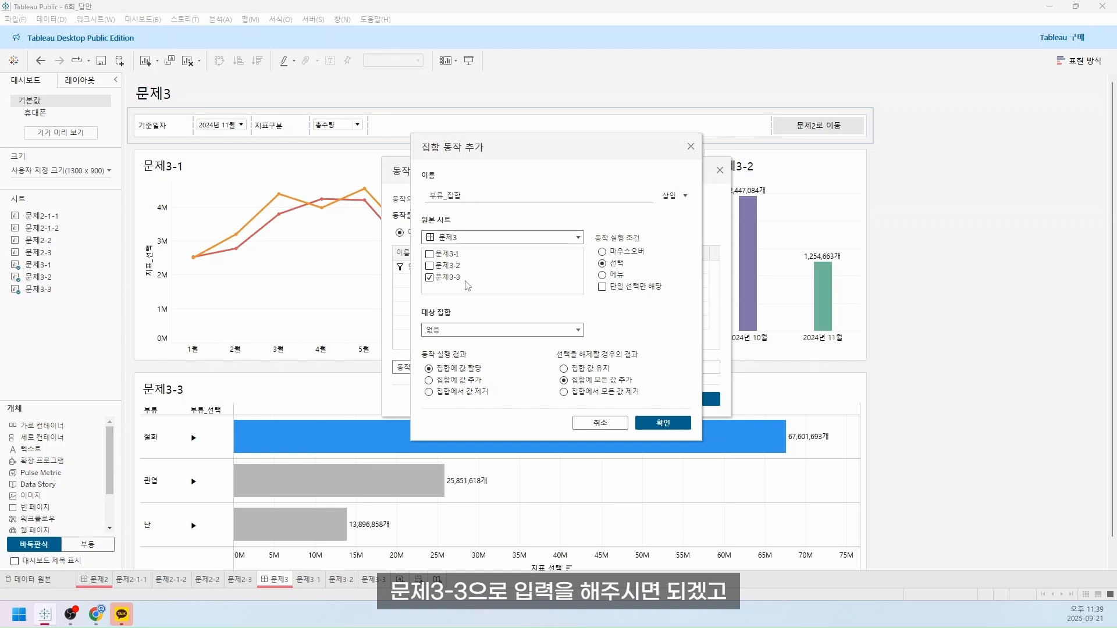
pyautogui.click(465, 280)
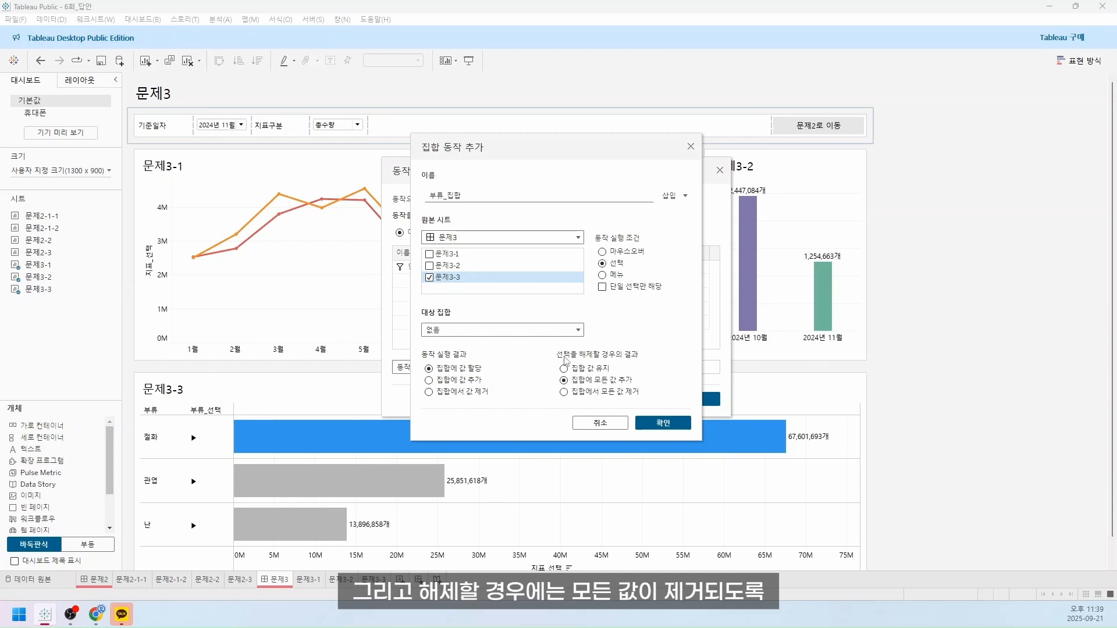
# Make the action remove all values from the set when the selection is cleared, target 부류 집합, and save it
pyautogui.click(599, 393)
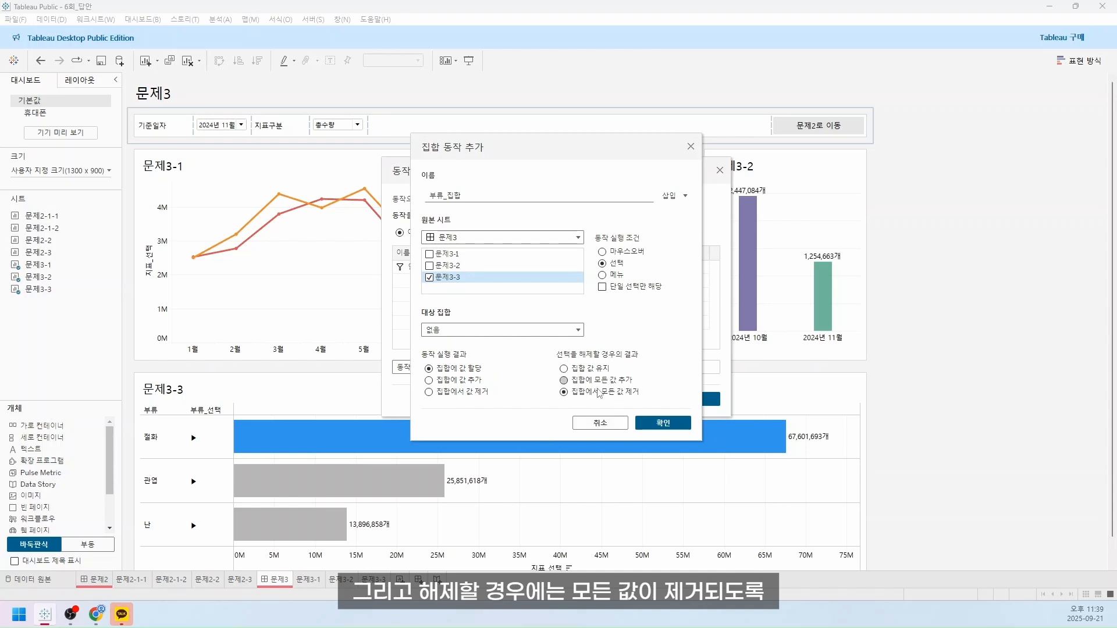
pyautogui.click(454, 336)
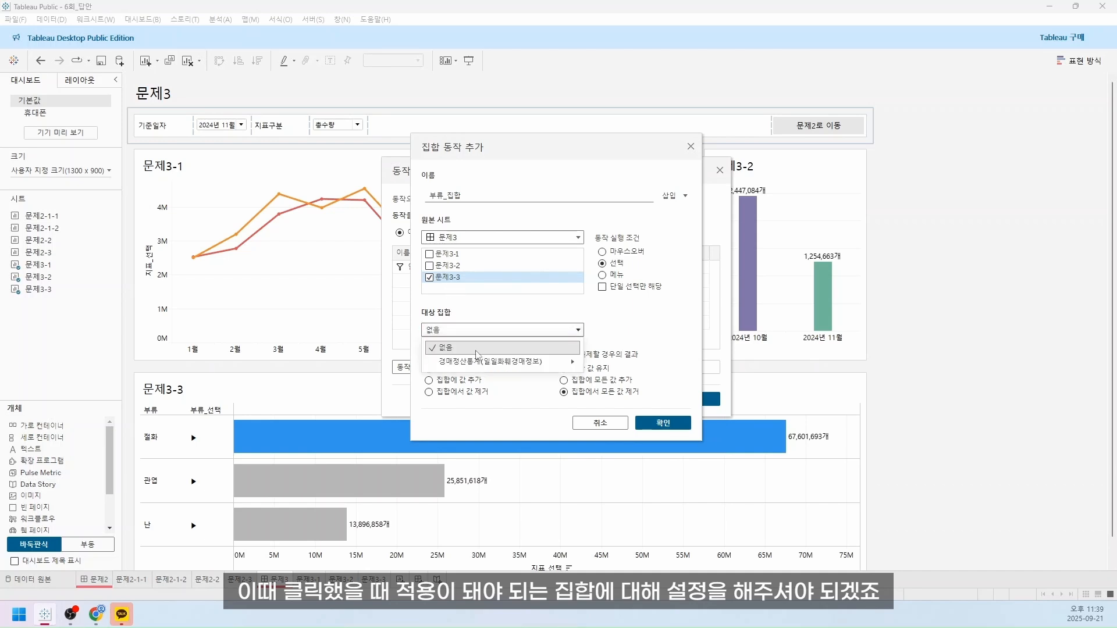
pyautogui.click(458, 332)
pyautogui.click(458, 333)
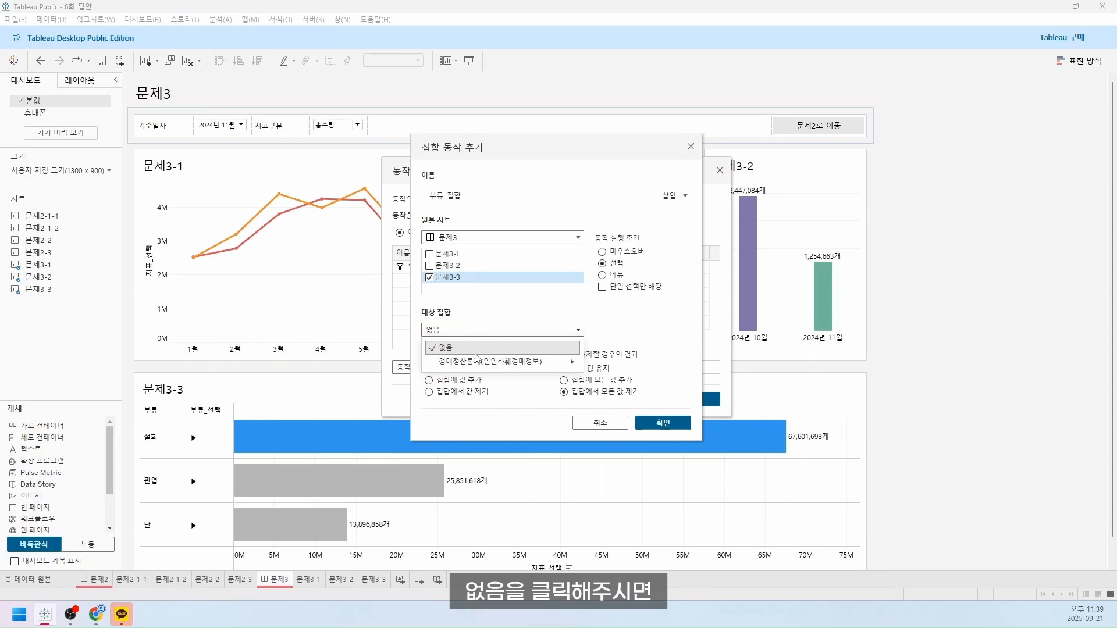
pyautogui.moveTo(478, 364)
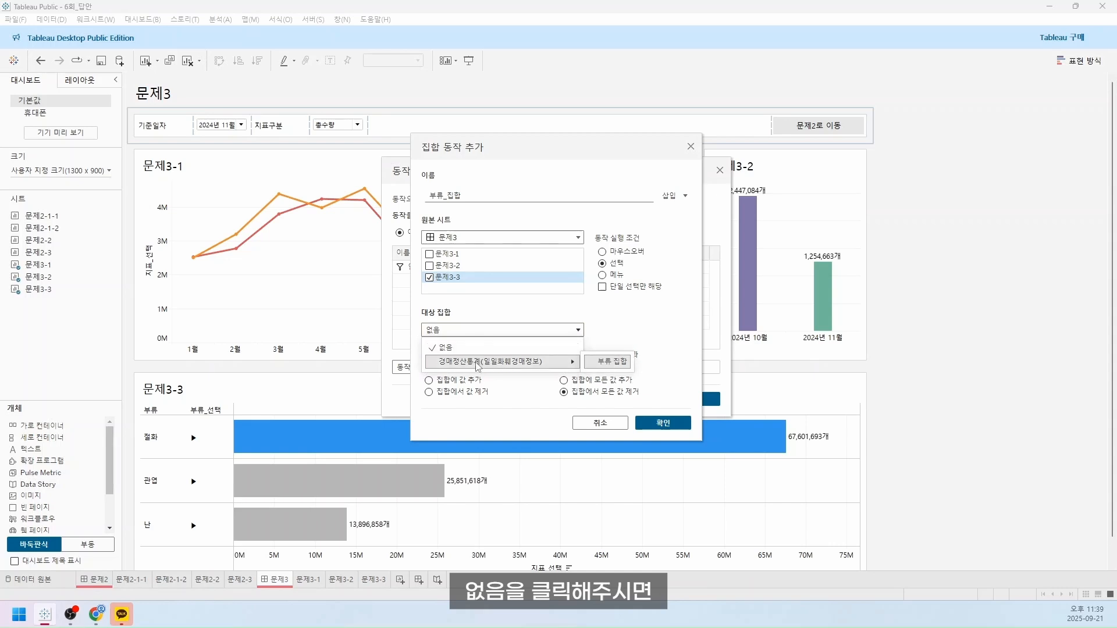
pyautogui.click(607, 362)
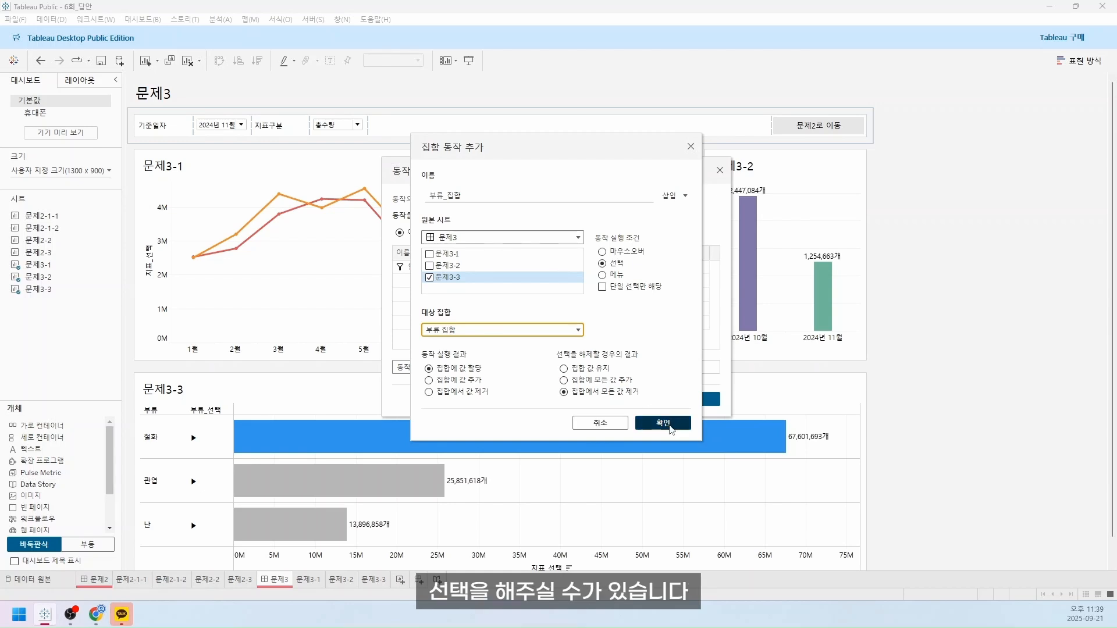
pyautogui.click(668, 424)
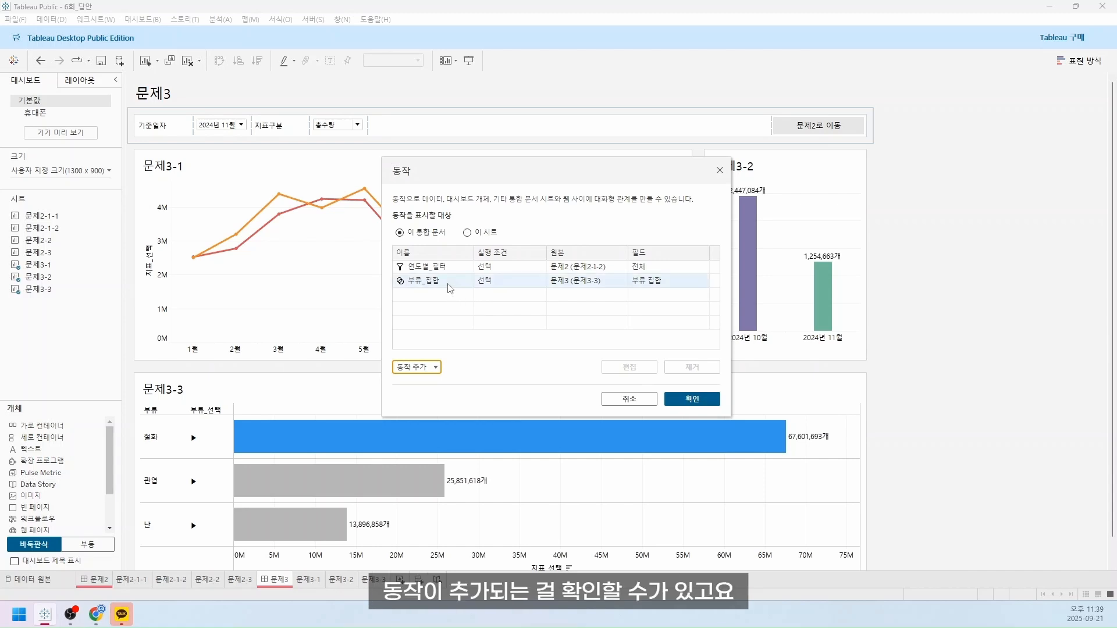
pyautogui.click(700, 399)
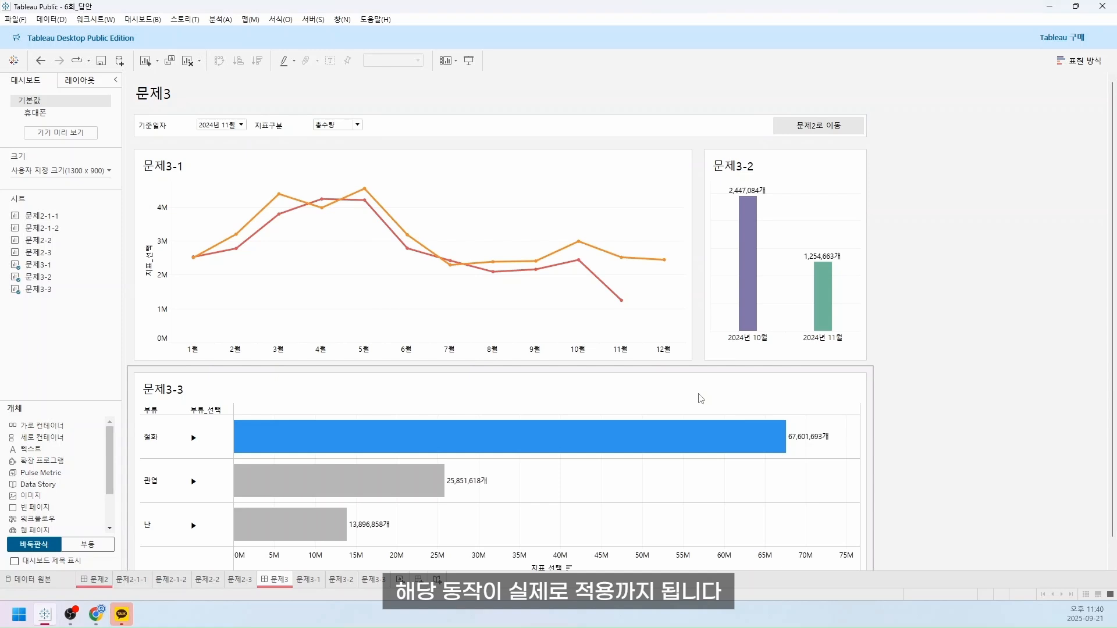
# Test the set action by selecting the 절화 and 관엽 categories in the 문제3-3 chart and clearing the selection
pyautogui.click(169, 439)
pyautogui.click(169, 439)
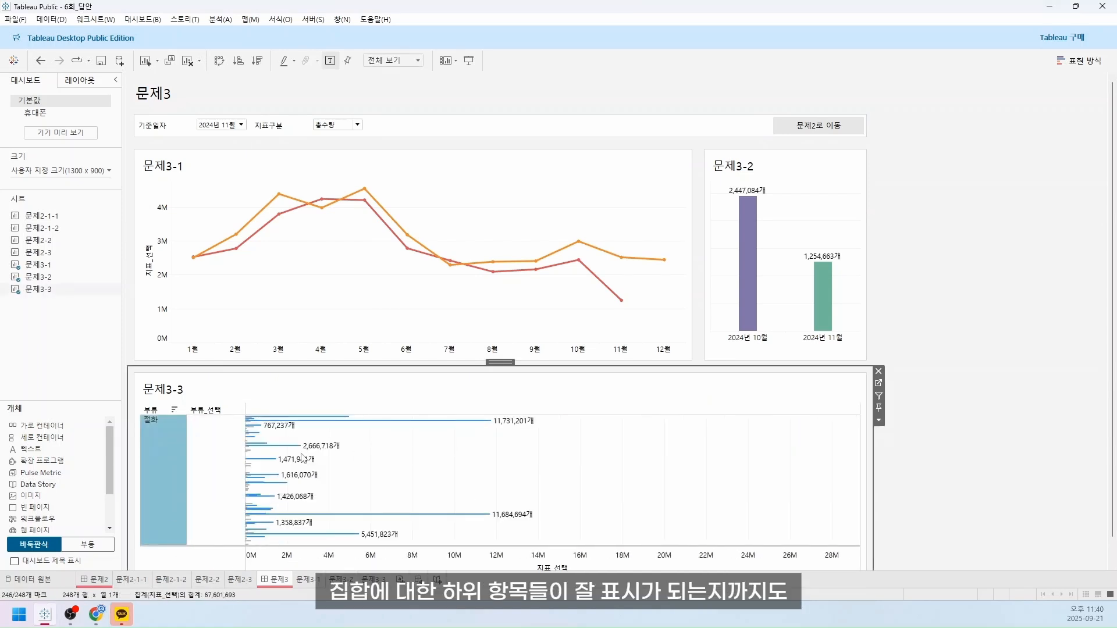
pyautogui.click(168, 455)
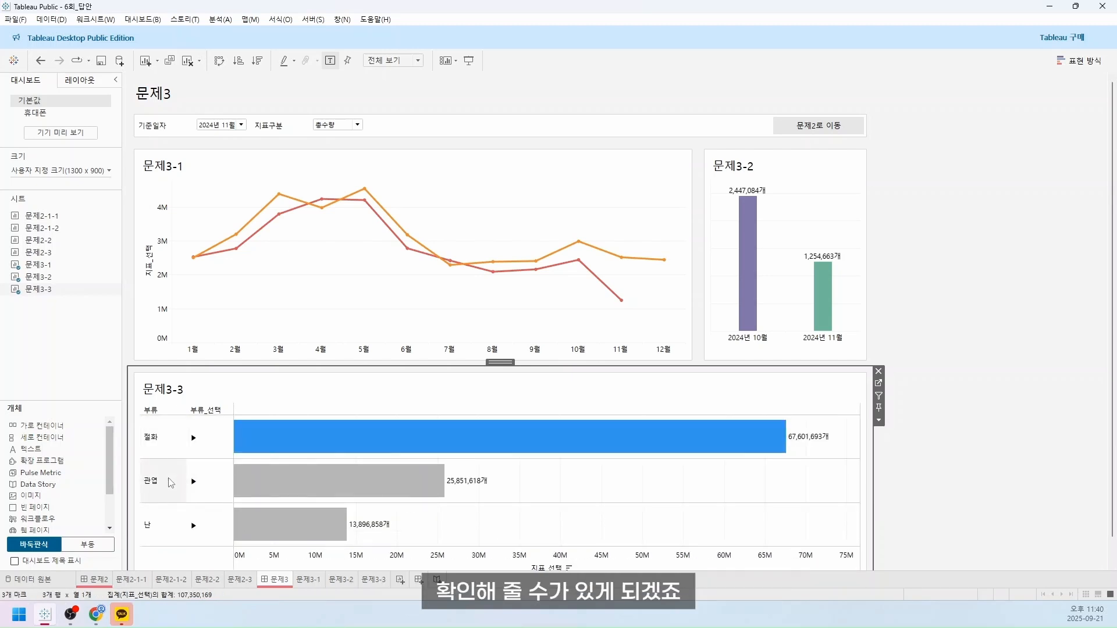
pyautogui.click(169, 481)
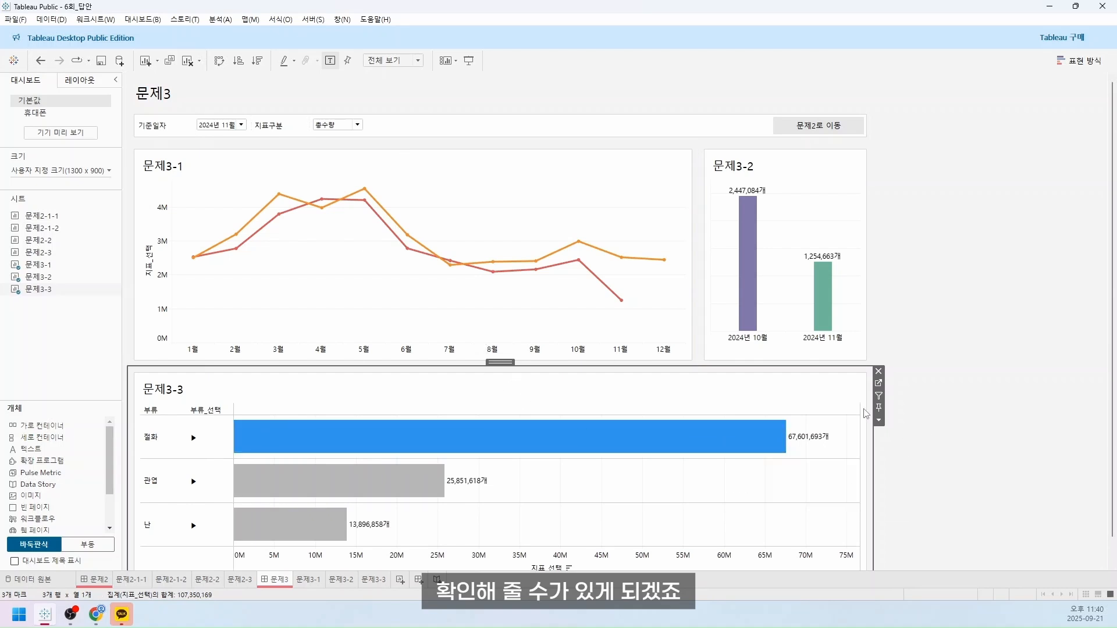
pyautogui.click(937, 380)
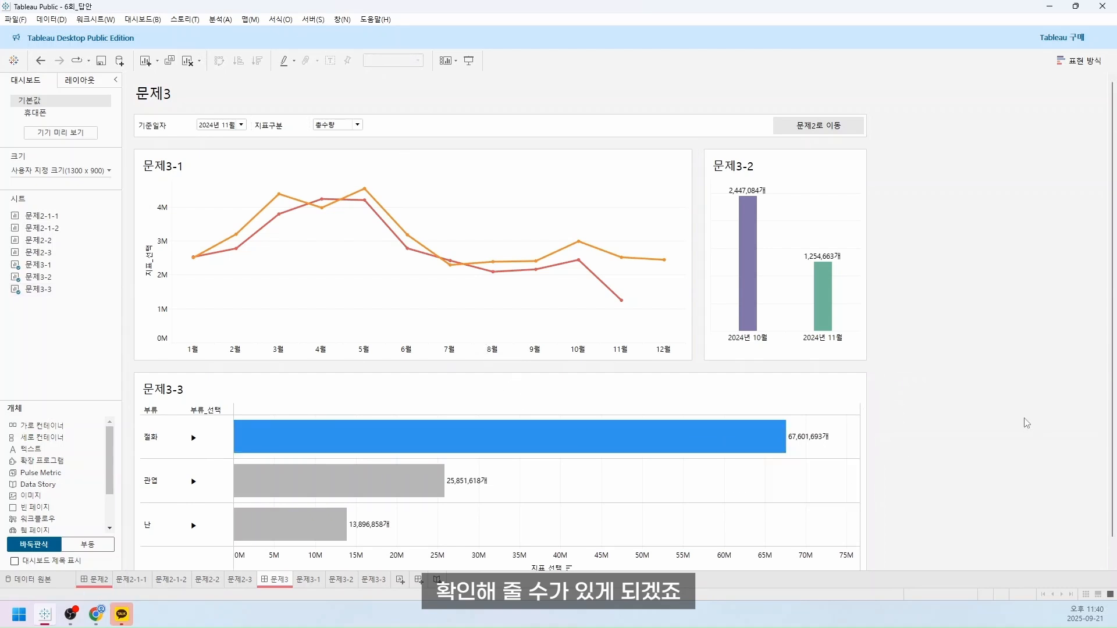